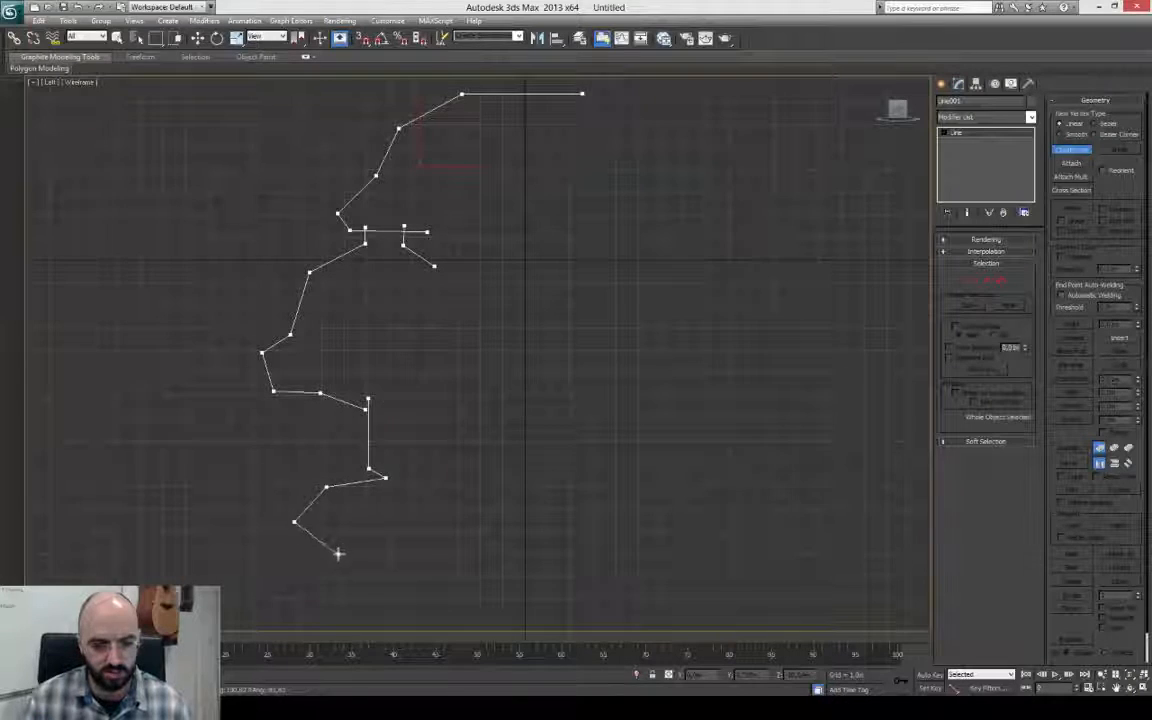
# Finish the face profile spline by continuing it below the lips, around the chin and back along the jaw.
pyautogui.scroll(-3, 338, 553)
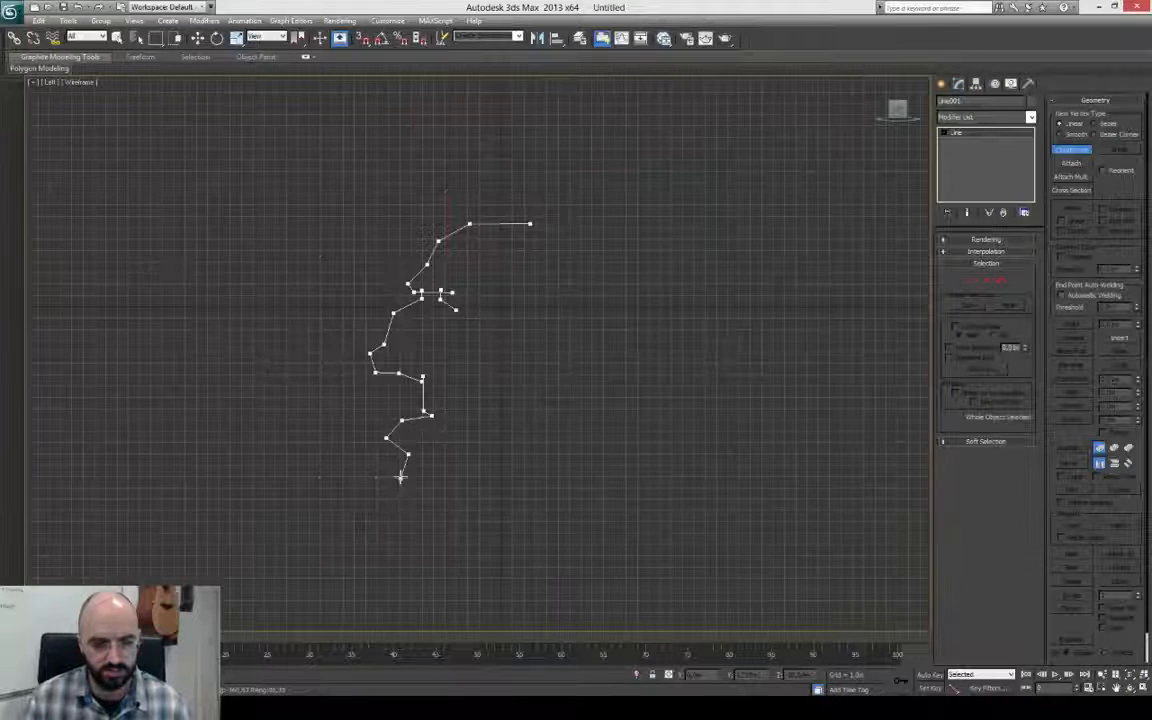
pyautogui.rightClick(648, 444)
pyautogui.scroll(2, 518, 449)
# Adjust the profile spline's vertices around the mouth, jaw, brow and top of the forehead.
pyautogui.click(972, 281)
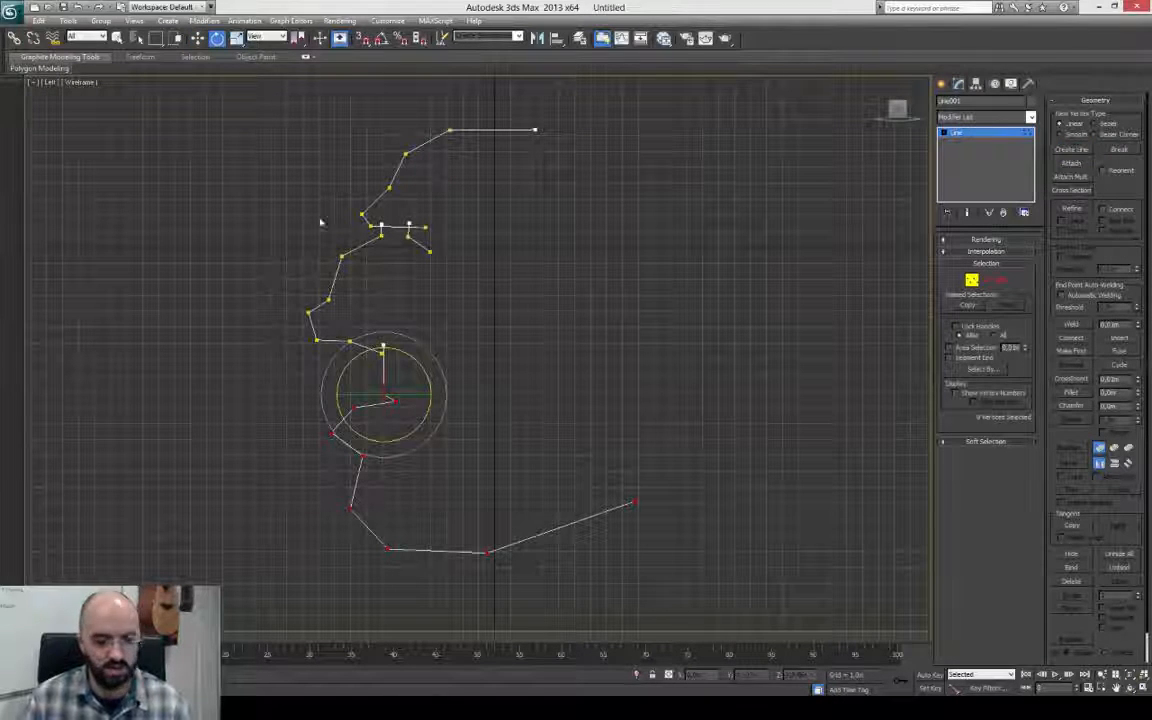
pyautogui.moveTo(424, 474); pyautogui.dragTo(424, 480)
pyautogui.press('w')
pyautogui.moveTo(411, 397); pyautogui.dragTo(410, 380)
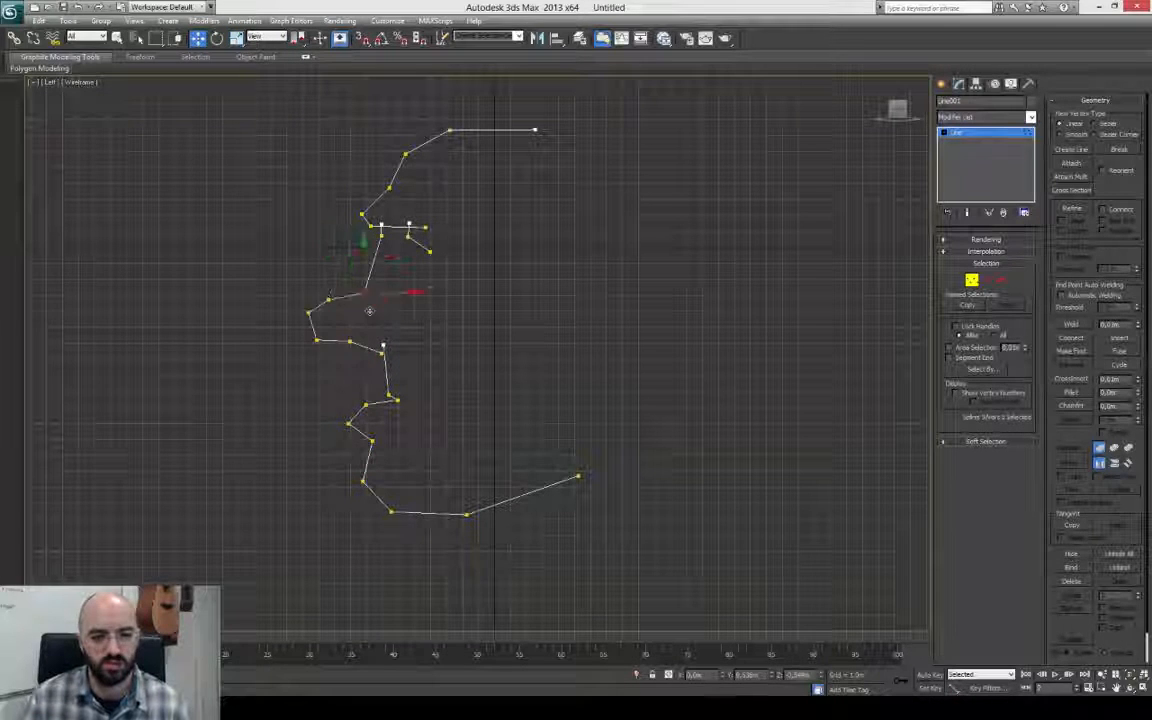
pyautogui.moveTo(369, 311); pyautogui.dragTo(305, 340, button='middle')
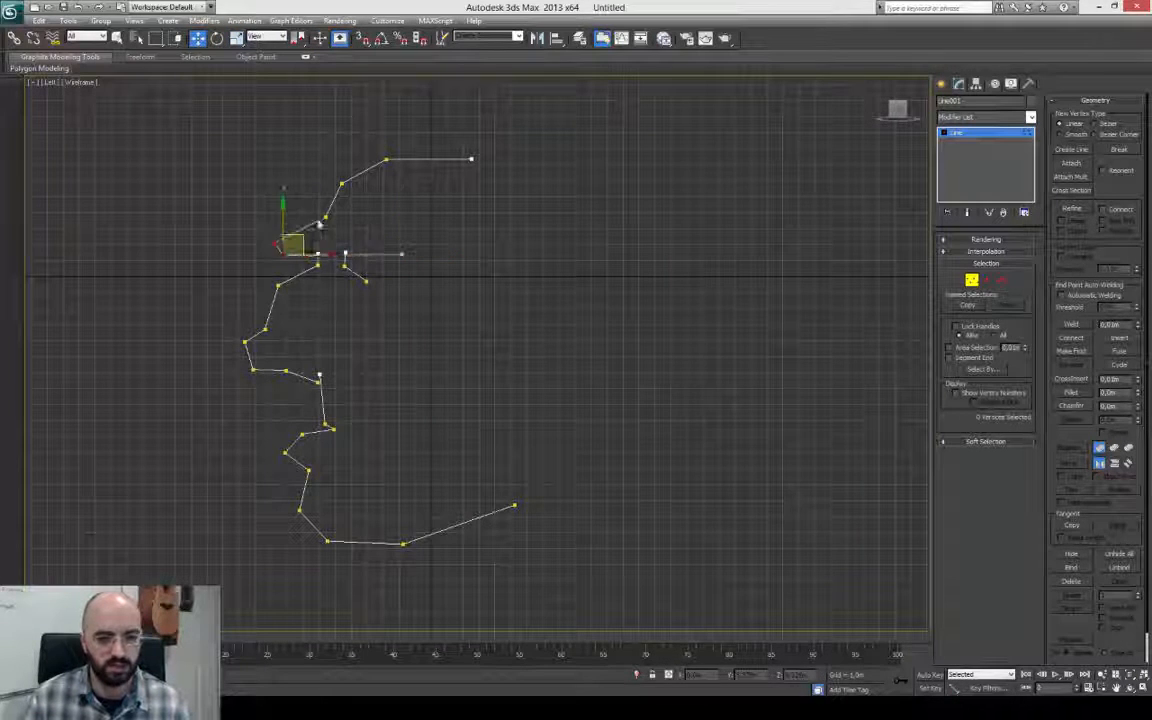
pyautogui.moveTo(505, 156); pyautogui.dragTo(507, 158)
pyautogui.moveTo(495, 143); pyautogui.dragTo(497, 151)
pyautogui.moveTo(410, 143); pyautogui.dragTo(418, 151)
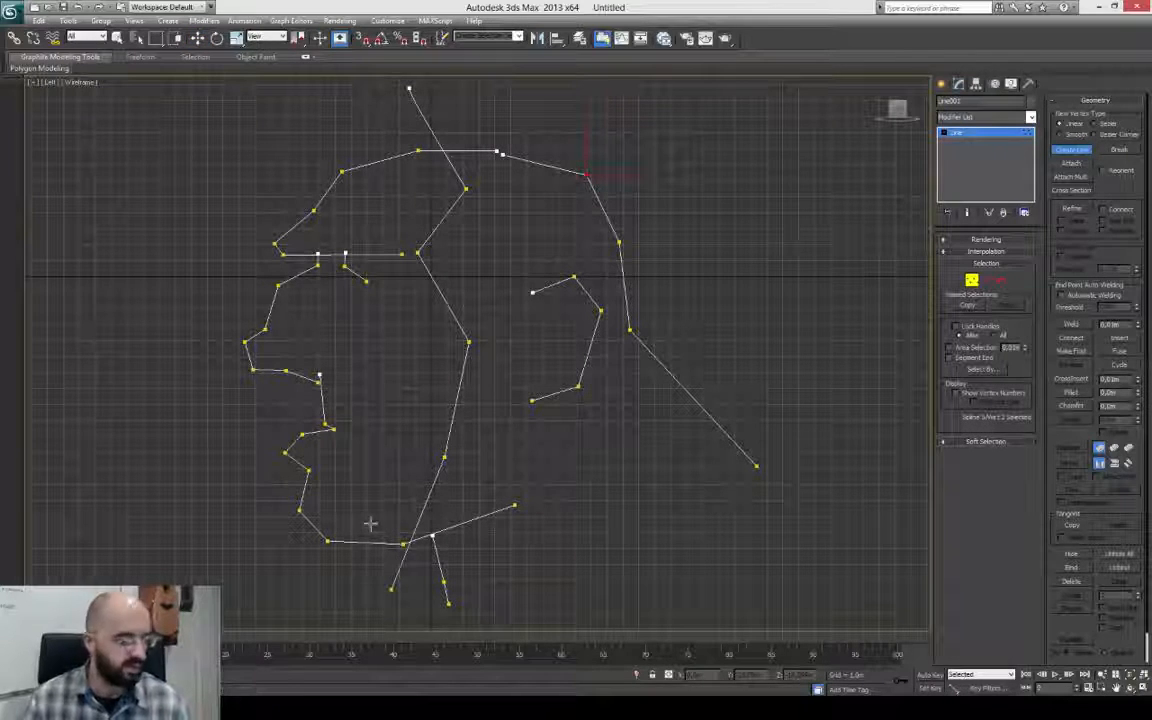
# Add two guide lines to the head sketch, one from the eye down across the cheek and one back from the mouth corner.
pyautogui.moveTo(350, 328); pyautogui.dragTo(450, 365, button='middle')
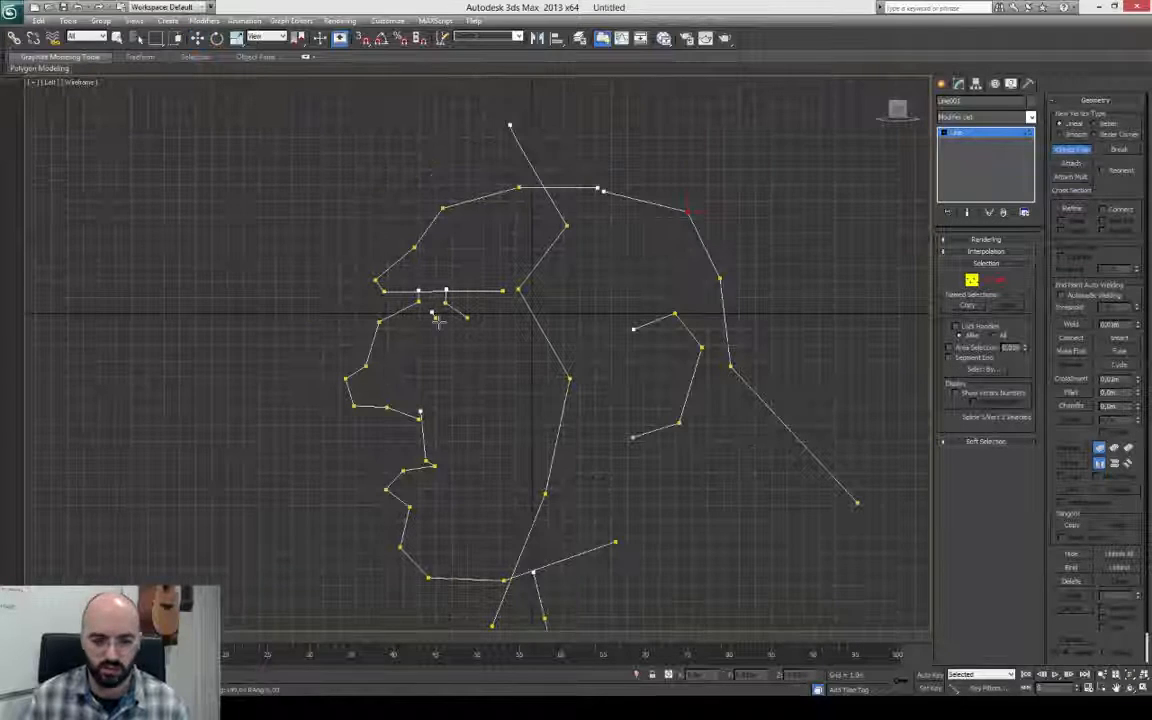
pyautogui.click(519, 498)
pyautogui.rightClick(519, 498)
pyautogui.moveTo(816, 481); pyautogui.dragTo(784, 437, button='middle')
pyautogui.rightClick(784, 437)
pyautogui.click(786, 436)
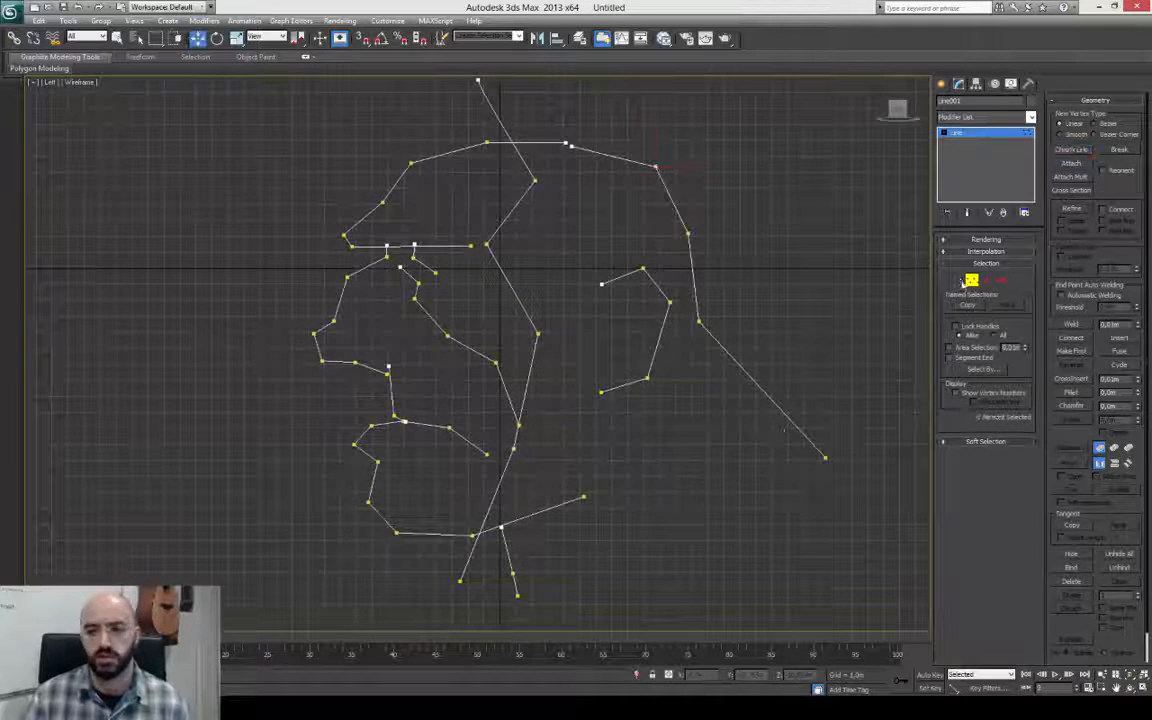
# Leave vertex editing and change the head sketch spline's object colour to red.
pyautogui.click(969, 281)
pyautogui.click(1031, 101)
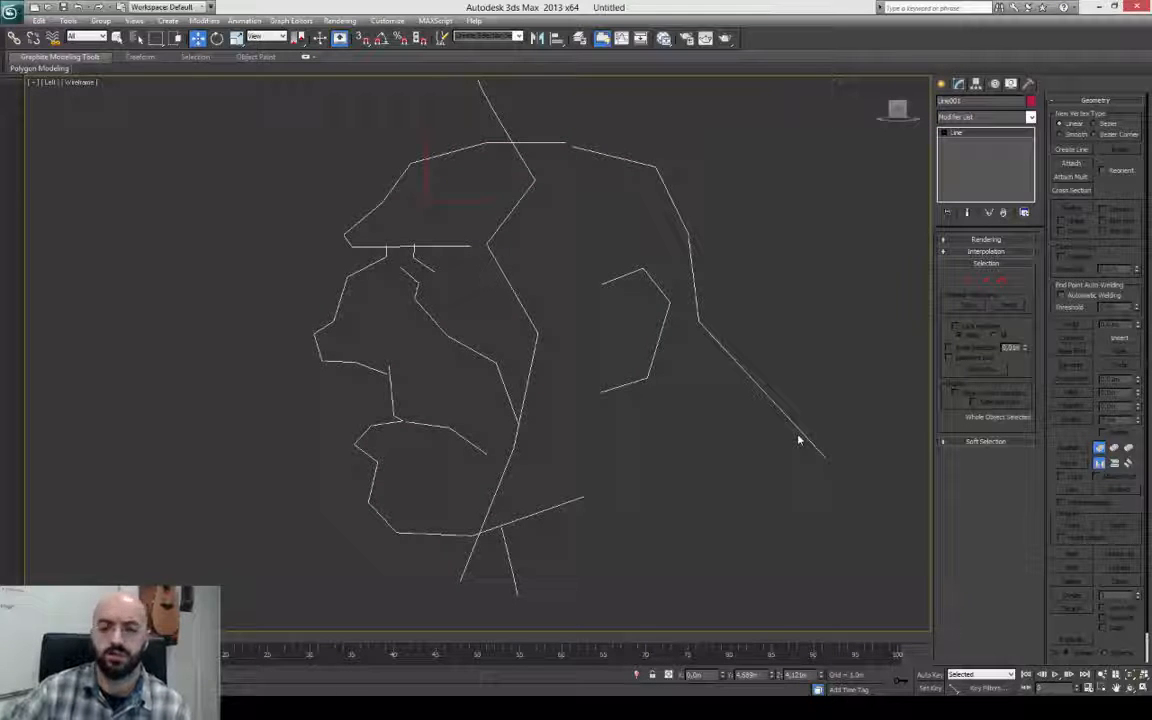
pyautogui.rightClick(805, 411)
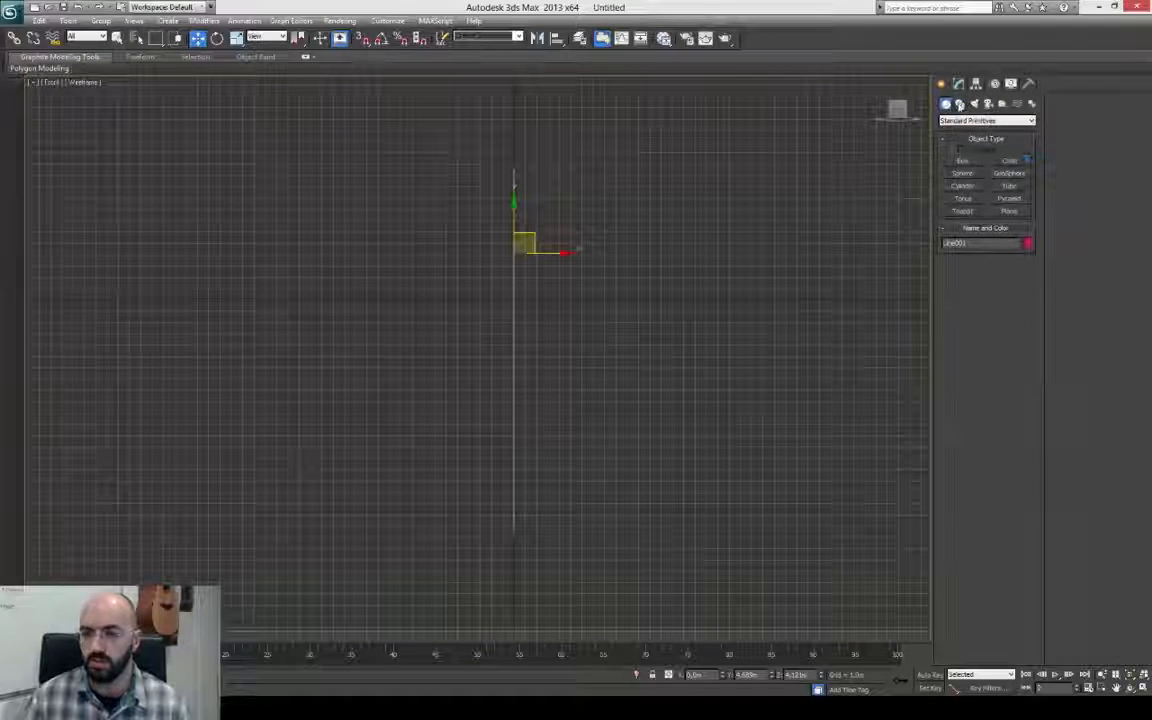
# Create a small square plane centred on the sketch and view it from the left.
pyautogui.click(1009, 211)
pyautogui.rightClick(610, 357)
pyautogui.press('p')
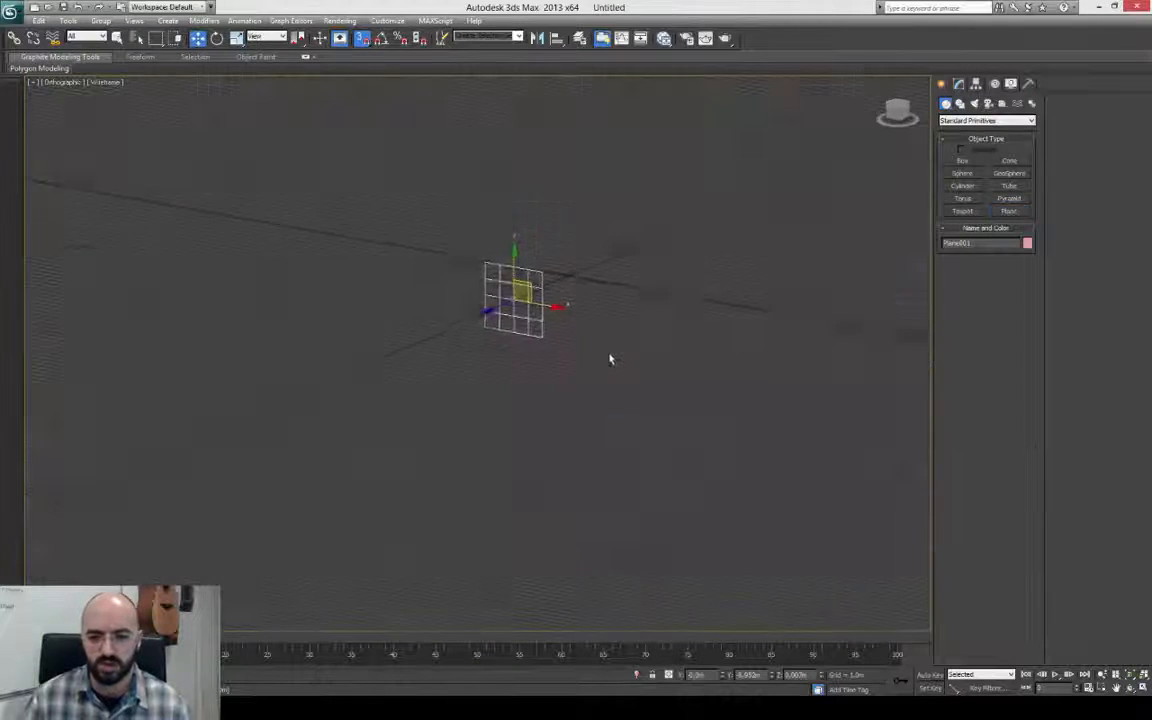
pyautogui.press('l')
pyautogui.press('s')
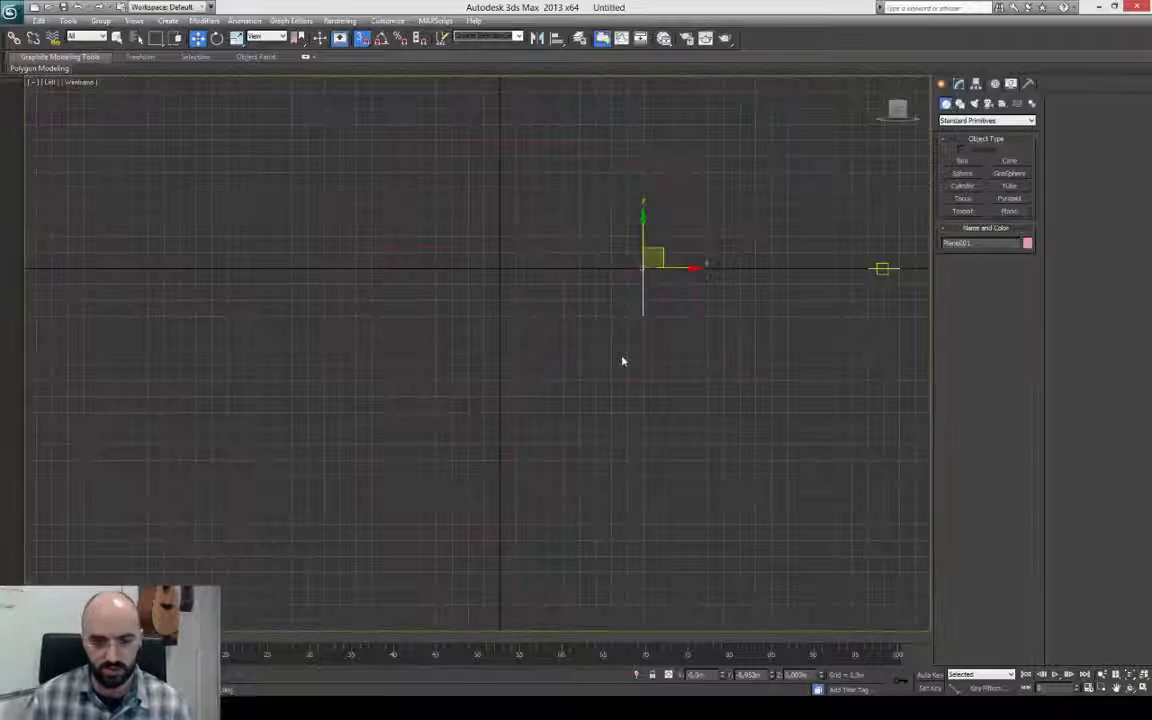
# Rotate the plane so that it tilts like the slope of the forehead.
pyautogui.press('e')
pyautogui.moveTo(634, 314); pyautogui.dragTo(365, 311)
pyautogui.keyDown('alt'); pyautogui.moveTo(365, 311); pyautogui.dragTo(478, 320, button='middle'); pyautogui.keyUp('alt')
pyautogui.press('p')
# Reduce the plane to one length segment and two width segments and convert it to an Editable Poly.
pyautogui.click(958, 83)
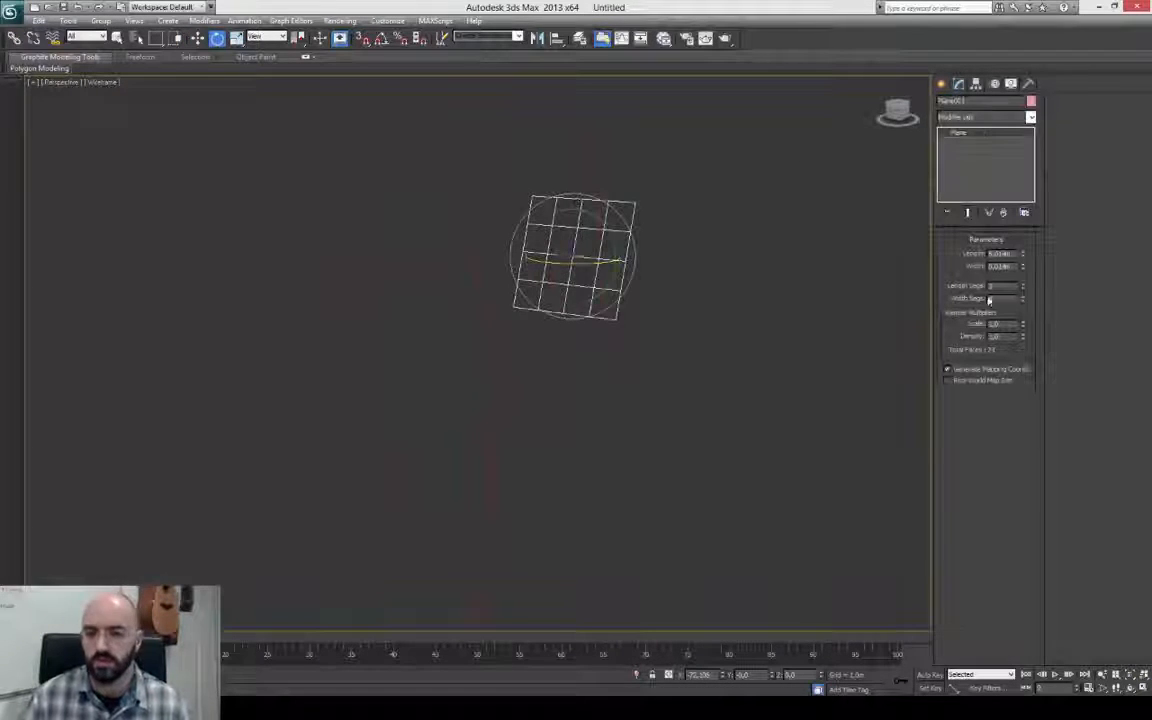
pyautogui.rightClick(589, 254)
pyautogui.moveTo(679, 365)
pyautogui.click(742, 374)
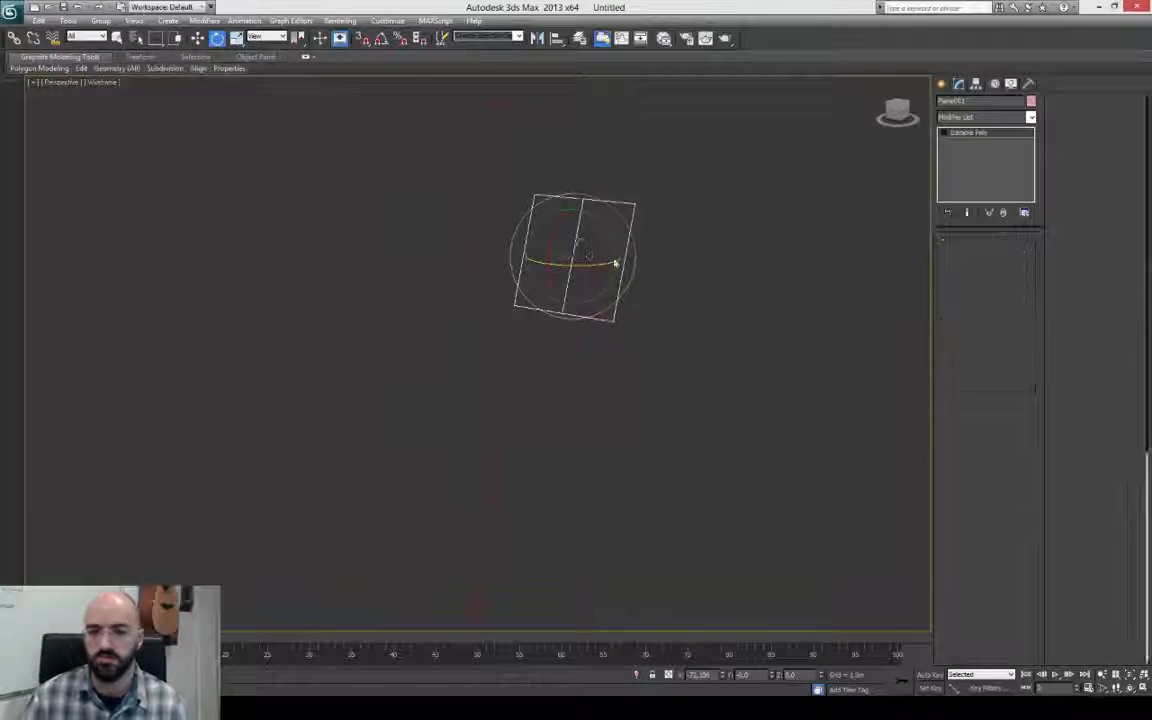
# Delete one half of the plane and mirror the remaining half as a linked copy.
pyautogui.press('4')
pyautogui.click(550, 252)
pyautogui.press('Delete')
pyautogui.press('4')
pyautogui.click(537, 38)
pyautogui.click(552, 384)
pyautogui.press('Return')
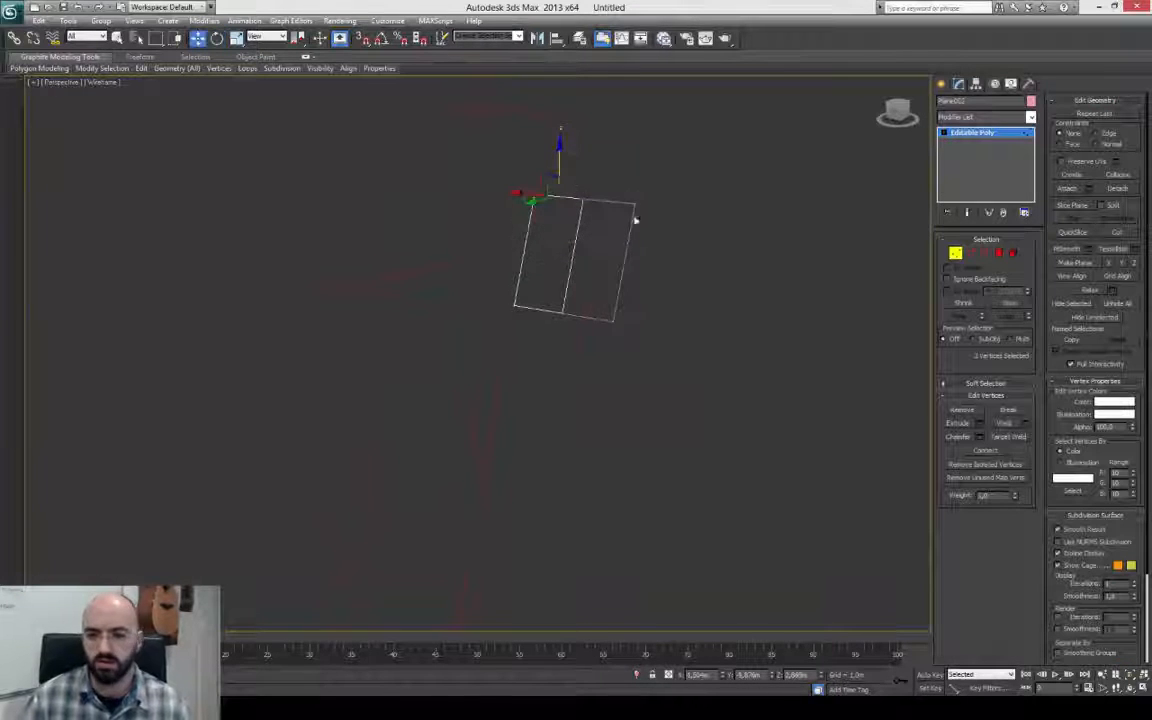
# Move the plane onto the sketched forehead and align its upper and lower vertices with the profile line.
pyautogui.click(960, 252)
pyautogui.keyDown('ctrl'); pyautogui.click(587, 244); pyautogui.keyUp('ctrl')
pyautogui.moveTo(532, 252); pyautogui.dragTo(443, 232)
pyautogui.press('1')
pyautogui.moveTo(460, 182); pyautogui.dragTo(508, 178)
pyautogui.moveTo(430, 325); pyautogui.dragTo(481, 257)
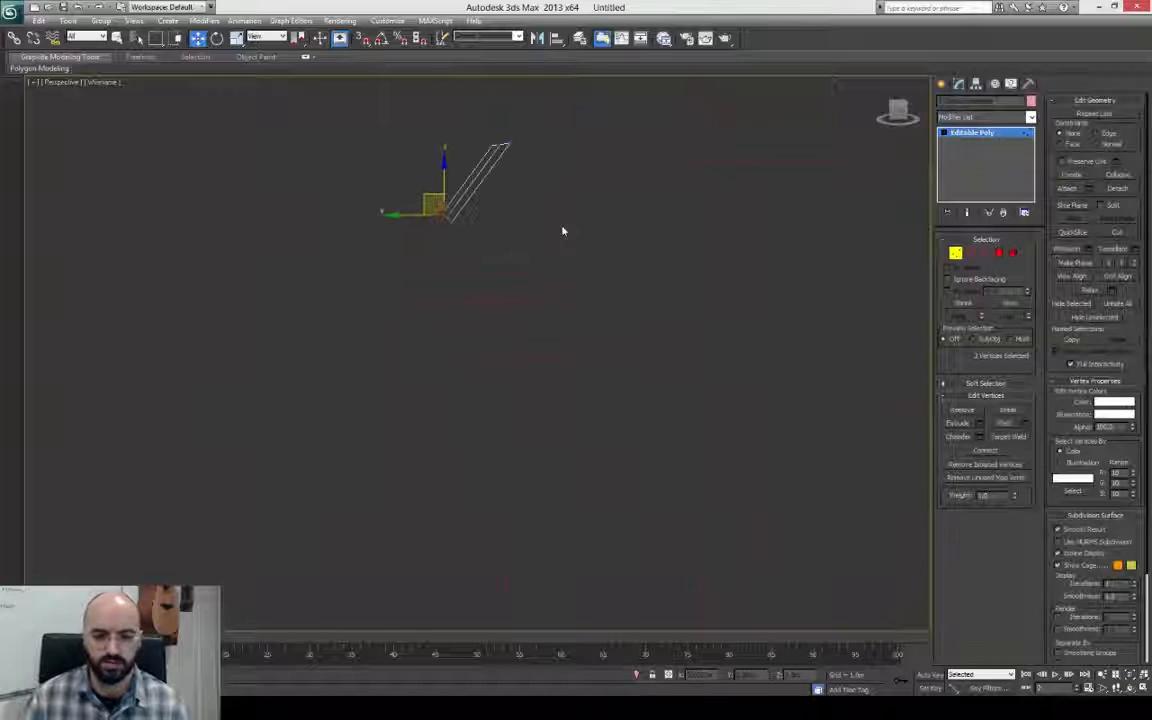
# Extrude the strip's end edges up over the forehead to the crown and down around the brow ridge.
pyautogui.keyDown('alt'); pyautogui.moveTo(562, 231); pyautogui.dragTo(572, 258, button='middle'); pyautogui.keyUp('alt')
pyautogui.press('2')
pyautogui.keyDown('shift'); pyautogui.moveTo(456, 225); pyautogui.dragTo(712, 165); pyautogui.keyUp('shift')
pyautogui.keyDown('alt'); pyautogui.moveTo(712, 165); pyautogui.dragTo(665, 125, button='middle'); pyautogui.keyUp('alt')
pyautogui.click(484, 229)
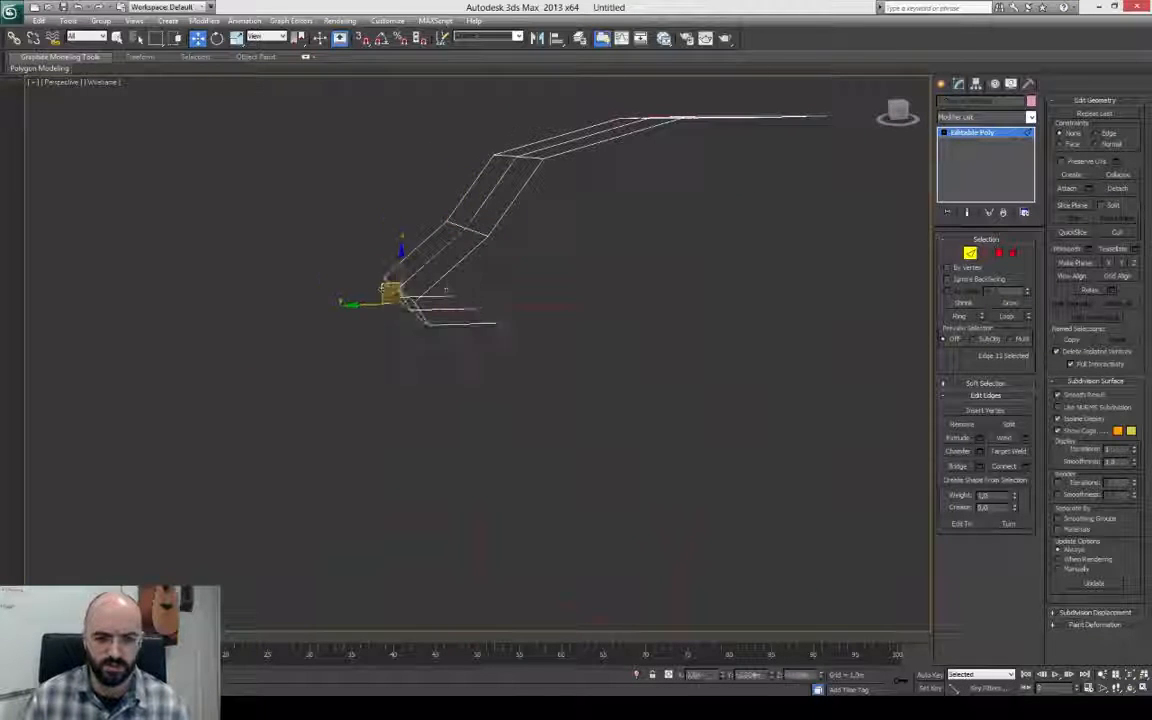
pyautogui.keyDown('shift'); pyautogui.moveTo(446, 290); pyautogui.dragTo(468, 294); pyautogui.keyUp('shift')
pyautogui.keyDown('alt'); pyautogui.moveTo(468, 294); pyautogui.dragTo(431, 222, button='middle'); pyautogui.keyUp('alt')
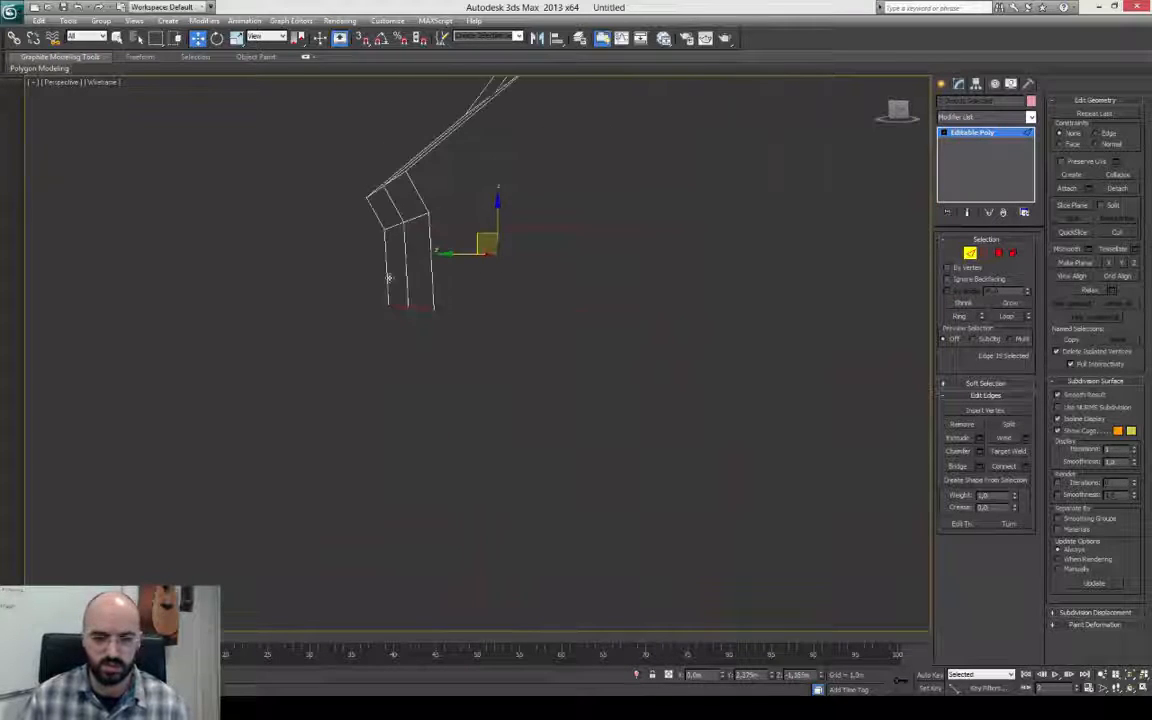
# Extrude the lower edge down the nose bridge, around the nose tip and back underneath the nose.
pyautogui.keyDown('shift'); pyautogui.moveTo(389, 278); pyautogui.dragTo(369, 304); pyautogui.keyUp('shift')
pyautogui.keyDown('shift'); pyautogui.moveTo(369, 304); pyautogui.dragTo(320, 414); pyautogui.keyUp('shift')
pyautogui.keyDown('shift'); pyautogui.moveTo(320, 414); pyautogui.dragTo(275, 456); pyautogui.keyUp('shift')
pyautogui.keyDown('shift'); pyautogui.moveTo(275, 456); pyautogui.dragTo(297, 525); pyautogui.keyUp('shift')
pyautogui.keyDown('alt'); pyautogui.moveTo(297, 525); pyautogui.dragTo(378, 388, button='middle'); pyautogui.keyUp('alt')
pyautogui.keyDown('shift'); pyautogui.moveTo(256, 448); pyautogui.dragTo(346, 444); pyautogui.keyUp('shift')
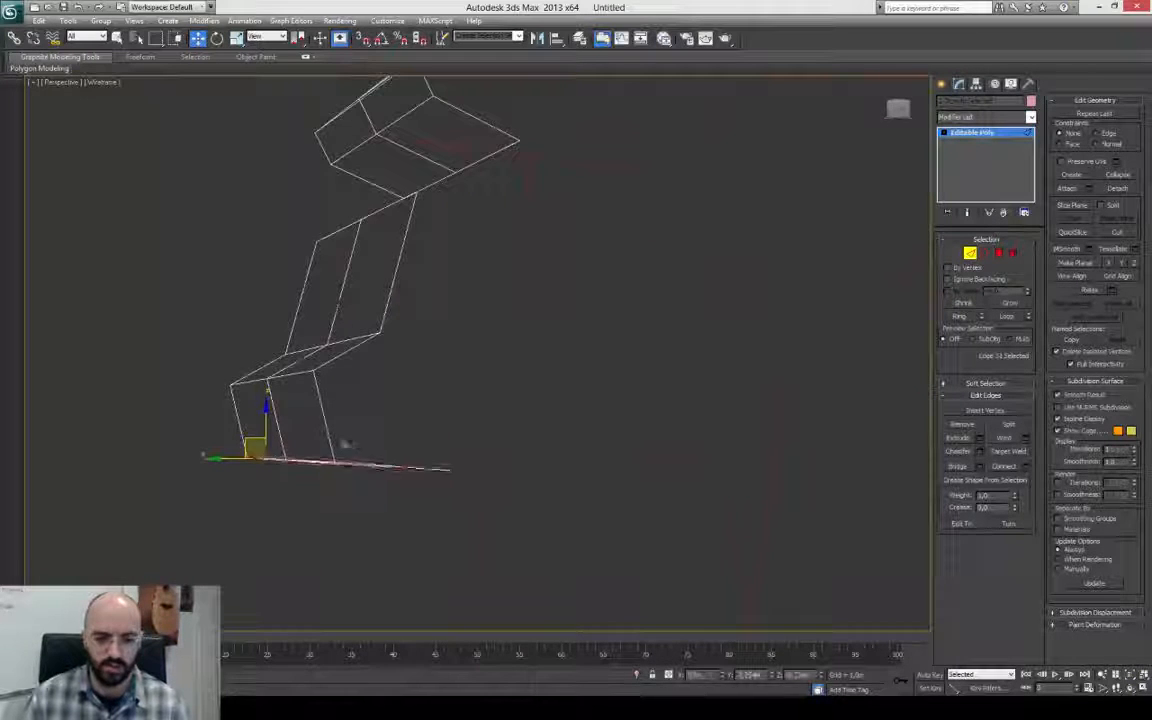
# Continue the edge strip along the profile through the lips and chin, and display the mesh shaded.
pyautogui.keyDown('alt'); pyautogui.moveTo(345, 444); pyautogui.dragTo(438, 249, button='middle'); pyautogui.keyUp('alt')
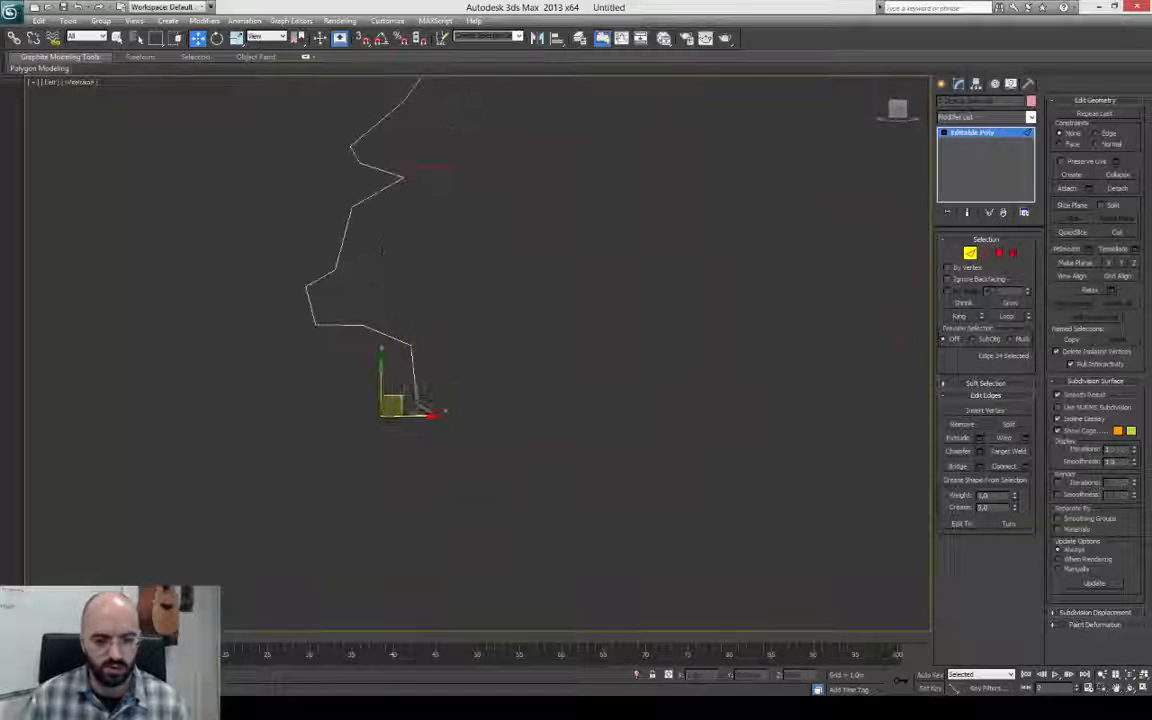
pyautogui.moveTo(556, 548)
pyautogui.keyDown('alt'); pyautogui.mouseDown(button='middle')
pyautogui.moveTo(681, 393)
pyautogui.moveTo(723, 375)
pyautogui.moveTo(646, 371)
pyautogui.moveTo(609, 347)
pyautogui.mouseUp(button='middle'); pyautogui.keyUp('alt')
pyautogui.press('F3')
pyautogui.press('2')
# Move the outer vertices to widen the strip at the brow ridge and narrow it along the nose bridge.
pyautogui.click(503, 322)
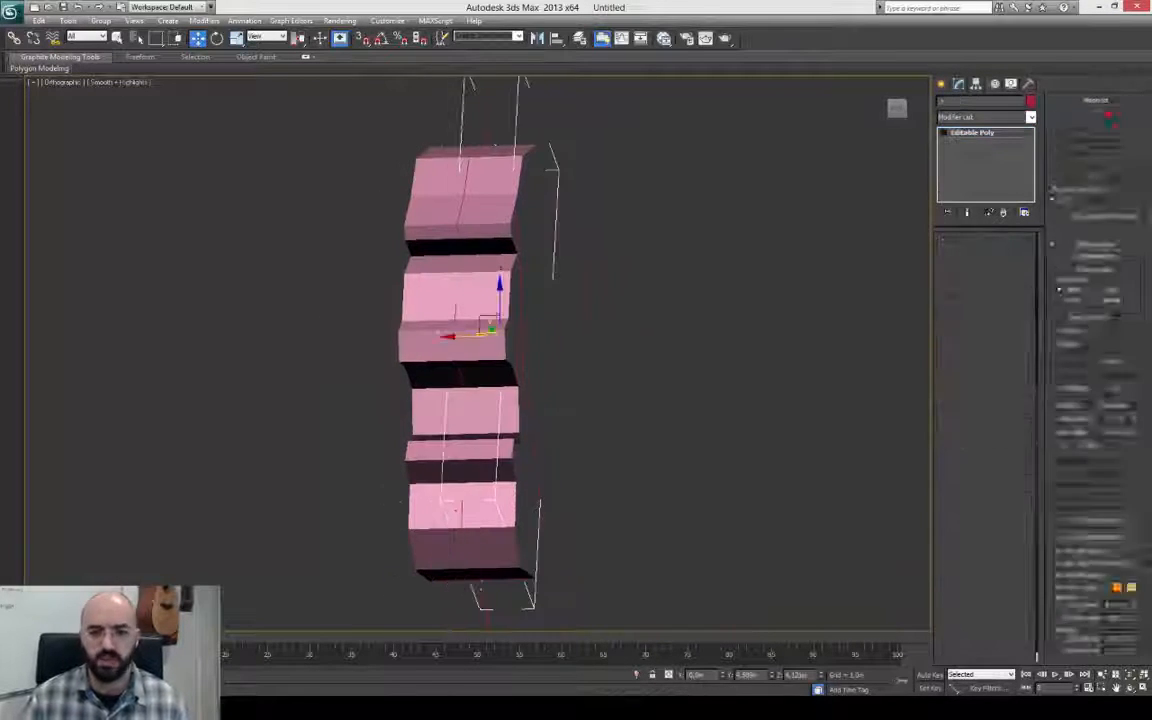
pyautogui.press('1')
pyautogui.keyDown('alt'); pyautogui.moveTo(503, 322); pyautogui.dragTo(500, 266, button='middle'); pyautogui.keyUp('alt')
pyautogui.moveTo(573, 293); pyautogui.dragTo(596, 299)
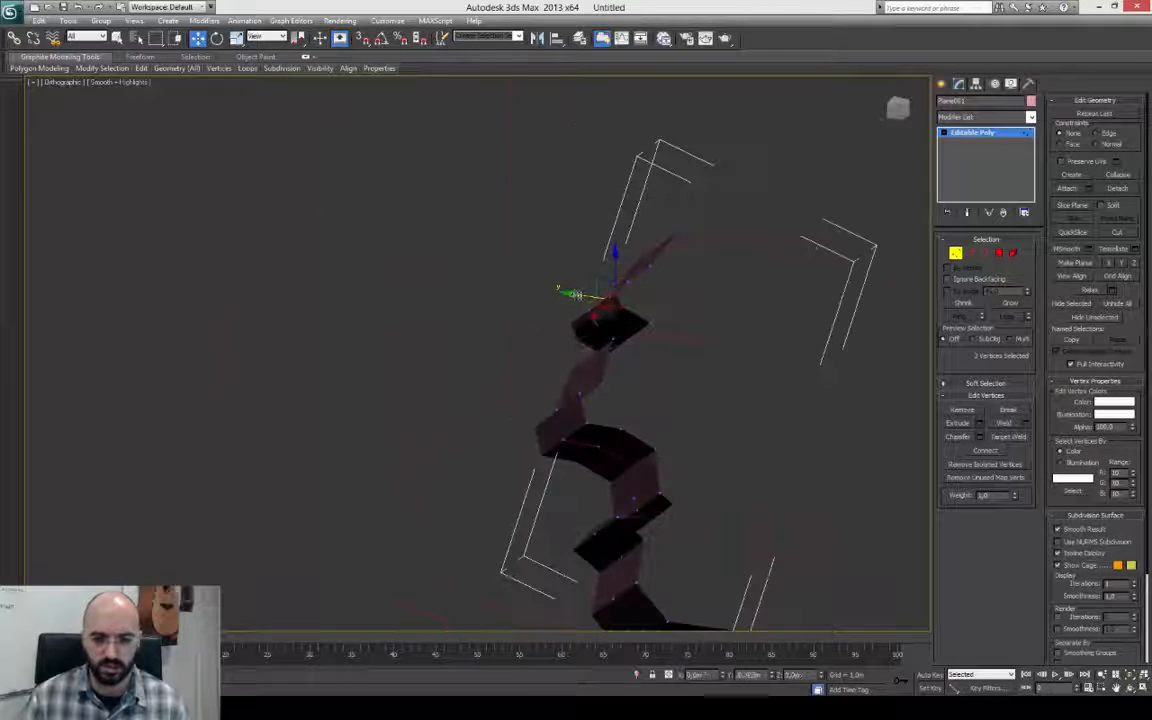
pyautogui.keyDown('alt'); pyautogui.moveTo(577, 295); pyautogui.dragTo(620, 314, button='middle'); pyautogui.keyUp('alt')
pyautogui.moveTo(620, 315); pyautogui.dragTo(592, 337)
pyautogui.moveTo(619, 387); pyautogui.dragTo(586, 387)
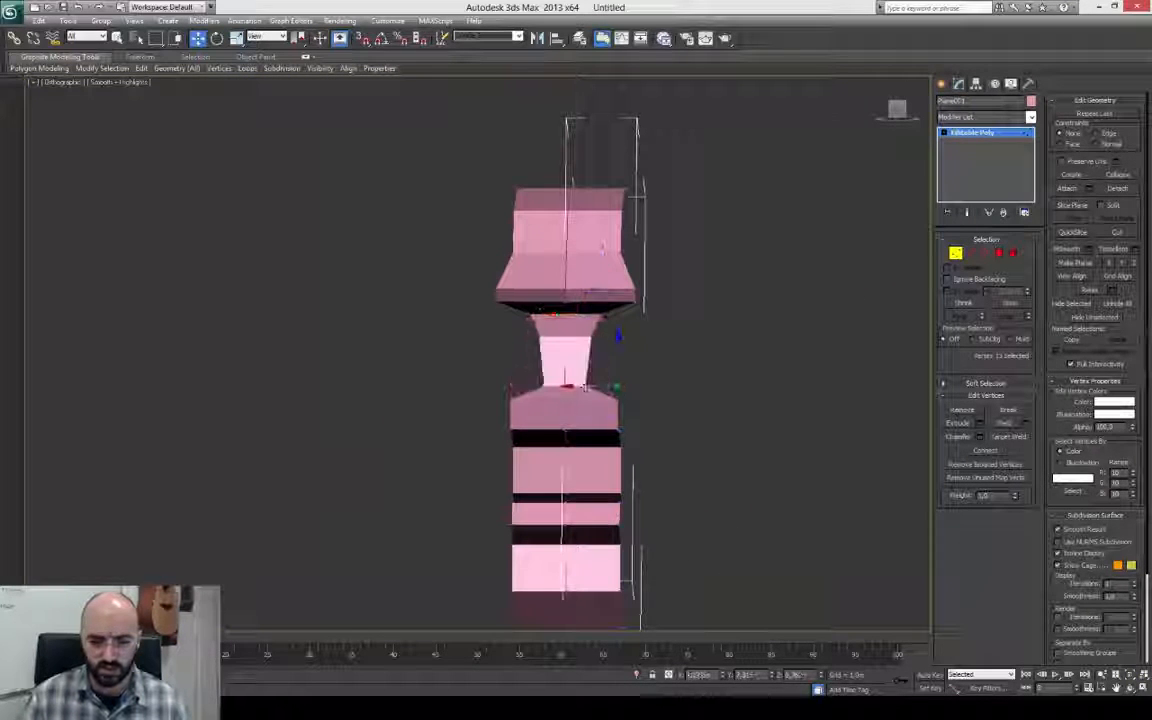
# Show edged faces and refine the strip's vertices around the nose, mouth and chin.
pyautogui.keyDown('alt'); pyautogui.moveTo(616, 402); pyautogui.dragTo(470, 395, button='middle'); pyautogui.keyUp('alt')
pyautogui.press('F4')
pyautogui.press('2')
pyautogui.press('1')
pyautogui.keyDown('alt'); pyautogui.moveTo(367, 388); pyautogui.dragTo(407, 430, button='middle'); pyautogui.keyUp('alt')
pyautogui.press('2')
pyautogui.click(402, 356)
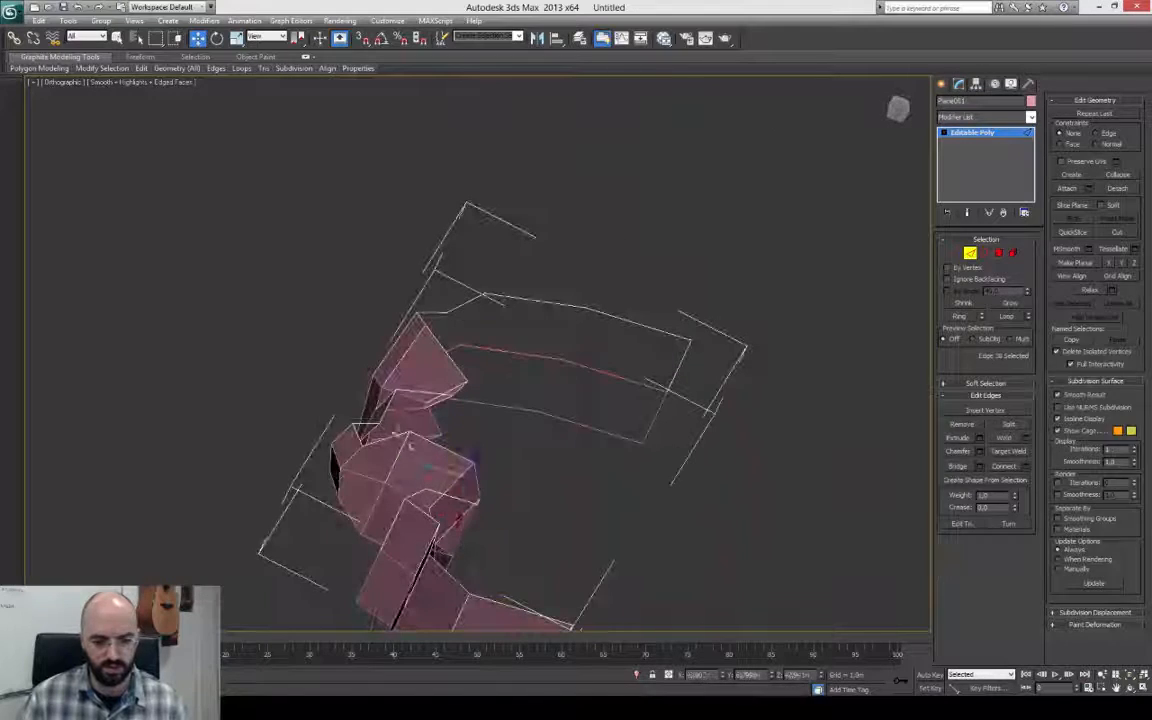
pyautogui.press('1')
pyautogui.keyDown('alt'); pyautogui.moveTo(501, 408); pyautogui.dragTo(515, 237, button='middle'); pyautogui.keyUp('alt')
pyautogui.keyDown('alt'); pyautogui.moveTo(630, 371); pyautogui.dragTo(611, 349, button='middle'); pyautogui.keyUp('alt')
# Extrude the crown's side edge outward and down in the back view to start a band along the side of the head.
pyautogui.press('2')
pyautogui.press('v')
pyautogui.press('k')
pyautogui.scroll(-5, 590, 332)
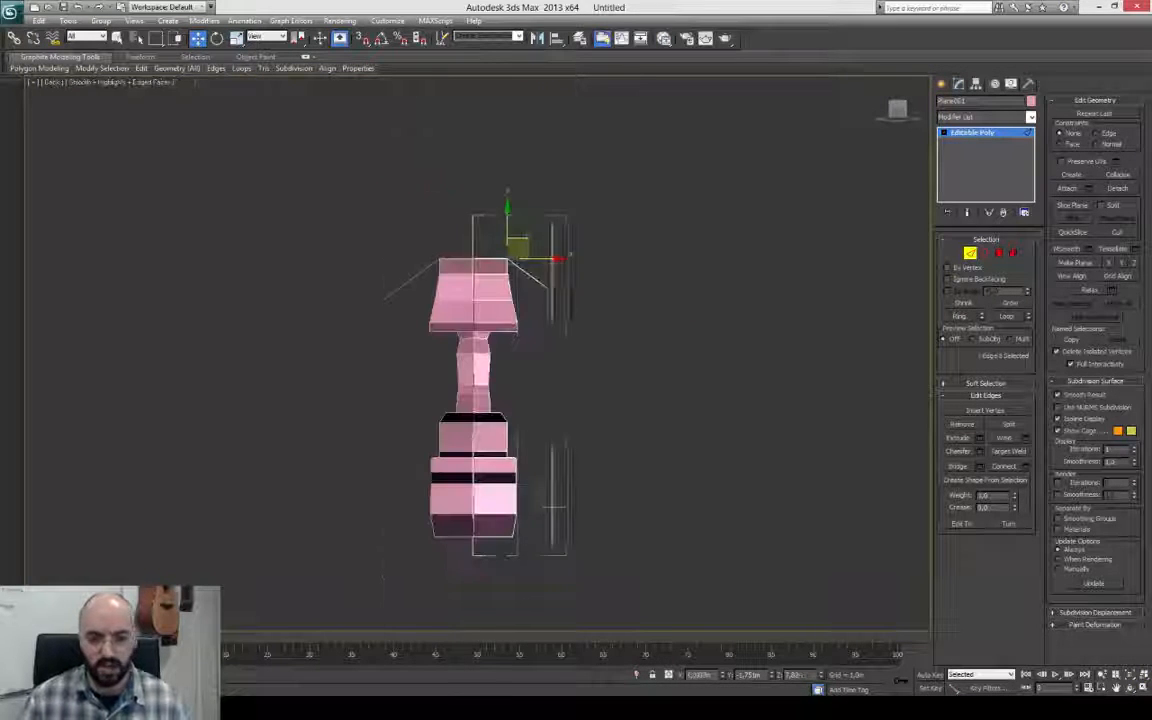
pyautogui.keyDown('shift'); pyautogui.moveTo(527, 241); pyautogui.dragTo(583, 284); pyautogui.keyUp('shift')
pyautogui.keyDown('shift'); pyautogui.moveTo(583, 284); pyautogui.dragTo(591, 373); pyautogui.keyUp('shift')
# Move the vertices at the lower end of the side band so it meets the jaw.
pyautogui.keyDown('alt'); pyautogui.moveTo(560, 498); pyautogui.dragTo(486, 502, button='middle'); pyautogui.keyUp('alt')
pyautogui.press('1')
pyautogui.moveTo(486, 456); pyautogui.dragTo(476, 442)
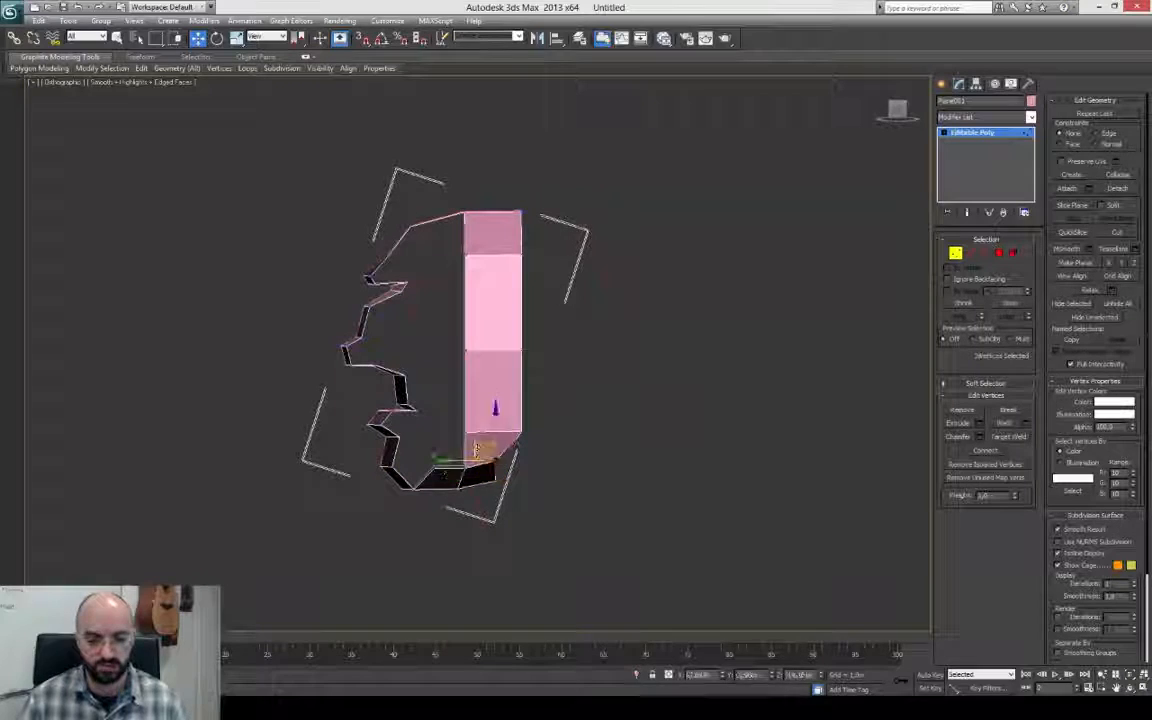
pyautogui.click(520, 432)
pyautogui.keyDown('alt'); pyautogui.moveTo(558, 399); pyautogui.dragTo(685, 390, button='middle'); pyautogui.keyUp('alt')
# Extrude an edge beside the nose bridge outward beneath the brow to begin the eye socket.
pyautogui.hotkey('alt', '2')
pyautogui.press('2')
pyautogui.keyDown('alt'); pyautogui.moveTo(600, 310); pyautogui.dragTo(478, 318, button='middle'); pyautogui.keyUp('alt')
pyautogui.scroll(3, 589, 301)
pyautogui.click(413, 296)
pyautogui.scroll(4, 413, 296)
pyautogui.keyDown('alt'); pyautogui.moveTo(413, 296); pyautogui.dragTo(388, 341, button='middle'); pyautogui.keyUp('alt')
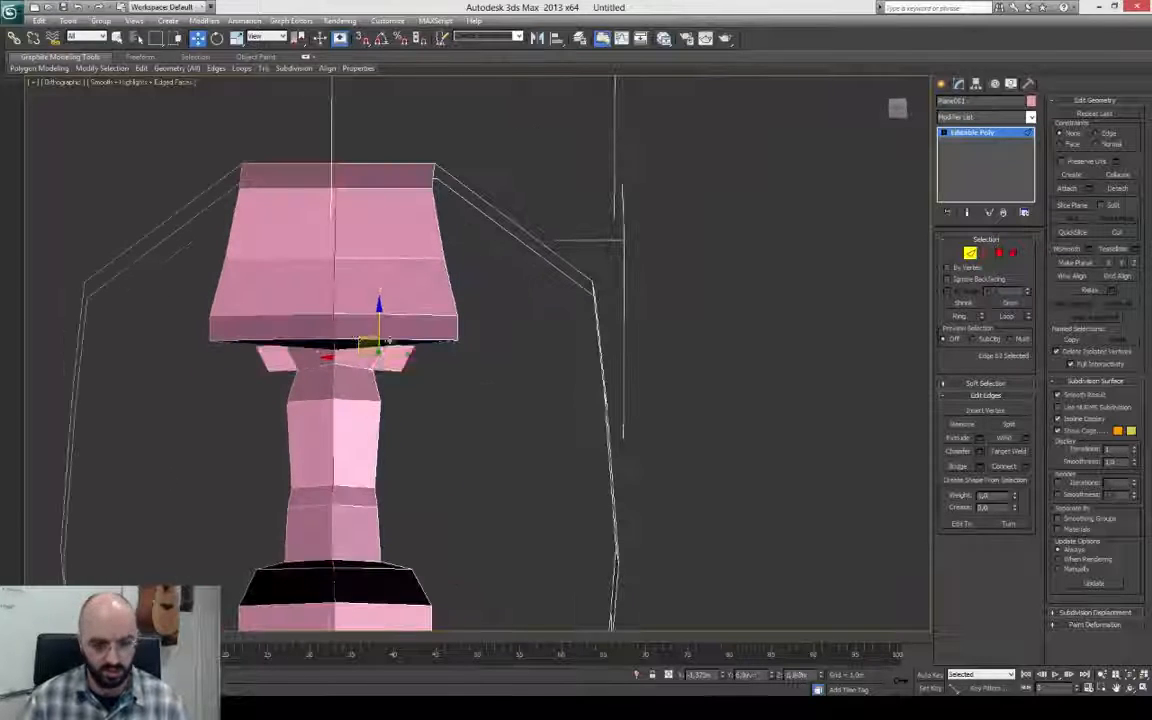
pyautogui.keyDown('shift'); pyautogui.moveTo(443, 346); pyautogui.dragTo(472, 354); pyautogui.keyUp('shift')
# Extend the strip under the brow backward toward the outer corner of the eye in the left view.
pyautogui.keyDown('alt'); pyautogui.moveTo(504, 440); pyautogui.dragTo(481, 442, button='middle'); pyautogui.keyUp('alt')
pyautogui.press('l')
pyautogui.scroll(2, 481, 442)
pyautogui.keyDown('shift'); pyautogui.moveTo(365, 409); pyautogui.dragTo(450, 411); pyautogui.keyUp('shift')
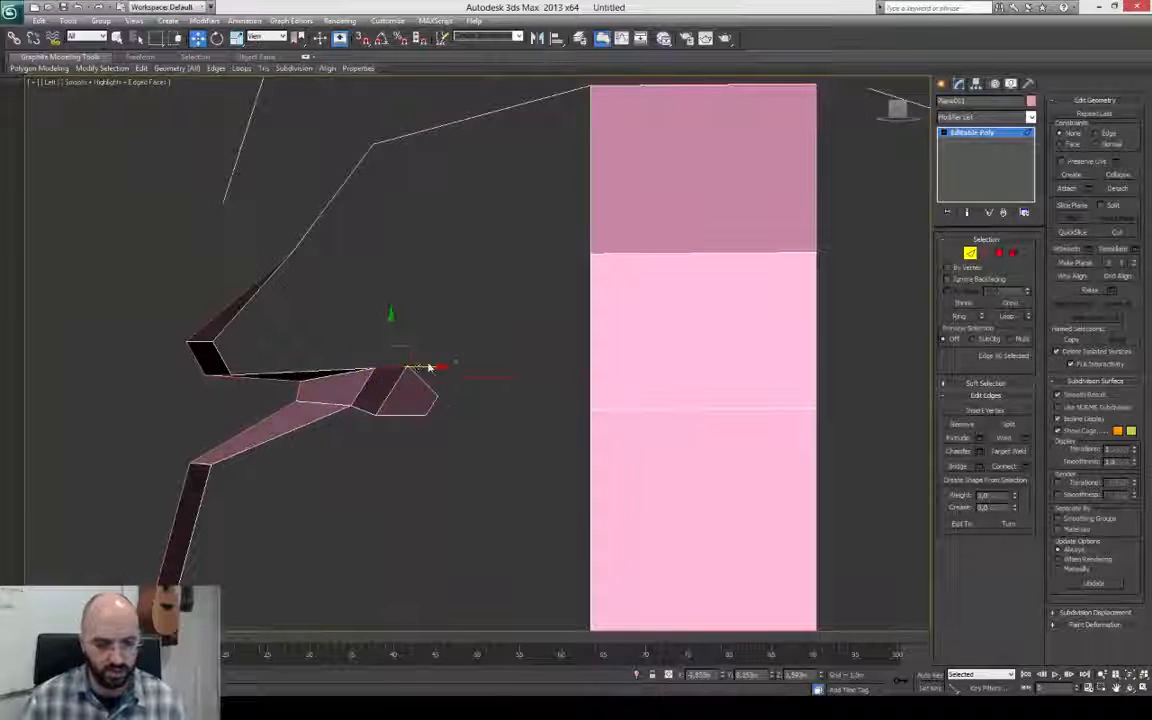
pyautogui.keyDown('shift'); pyautogui.moveTo(371, 413); pyautogui.dragTo(428, 422); pyautogui.keyUp('shift')
# Build a strip from the nose bridge diagonally down across the cheek toward the side band.
pyautogui.keyDown('alt'); pyautogui.moveTo(428, 422); pyautogui.dragTo(445, 342, button='middle'); pyautogui.keyUp('alt')
pyautogui.press('l')
pyautogui.press('1')
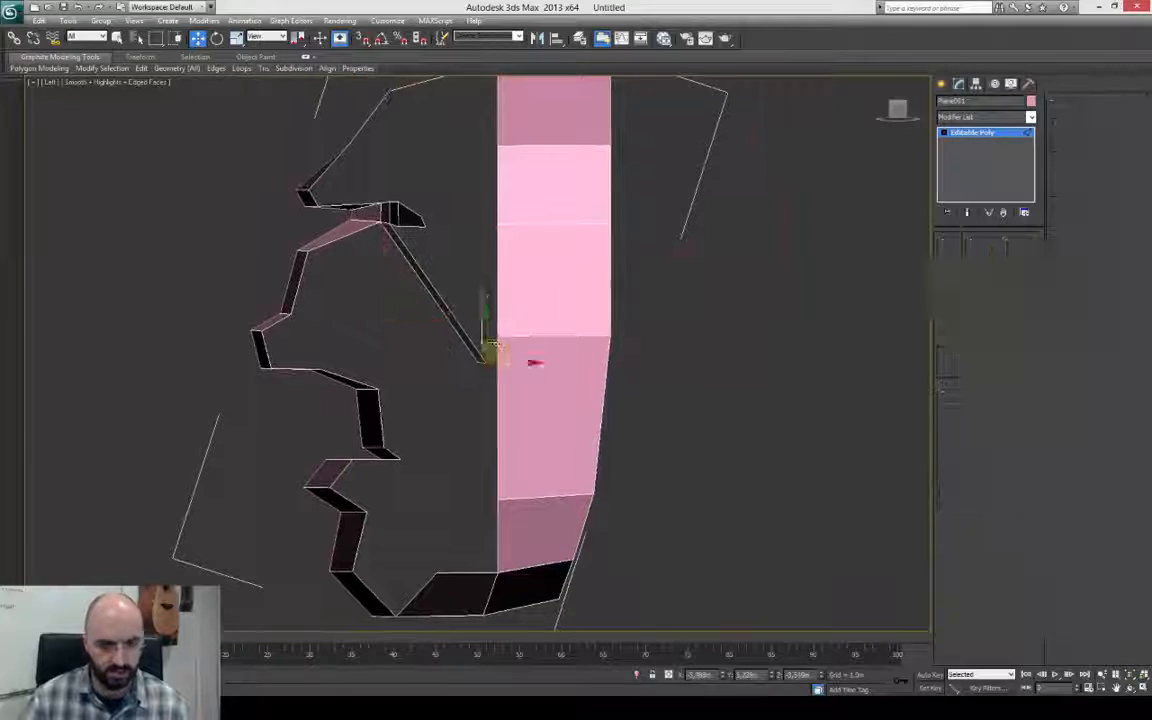
pyautogui.press('2')
pyautogui.keyDown('alt'); pyautogui.moveTo(423, 239); pyautogui.dragTo(527, 301, button='middle'); pyautogui.keyUp('alt')
pyautogui.keyDown('alt'); pyautogui.moveTo(409, 240); pyautogui.dragTo(500, 246, button='middle'); pyautogui.keyUp('alt')
# Reposition the vertex of the new polygon between the nose bridge and the cheek strip.
pyautogui.press('w')
pyautogui.keyDown('alt'); pyautogui.moveTo(389, 312); pyautogui.dragTo(356, 292, button='middle'); pyautogui.keyUp('alt')
pyautogui.press('1')
pyautogui.moveTo(354, 260); pyautogui.dragTo(341, 260)
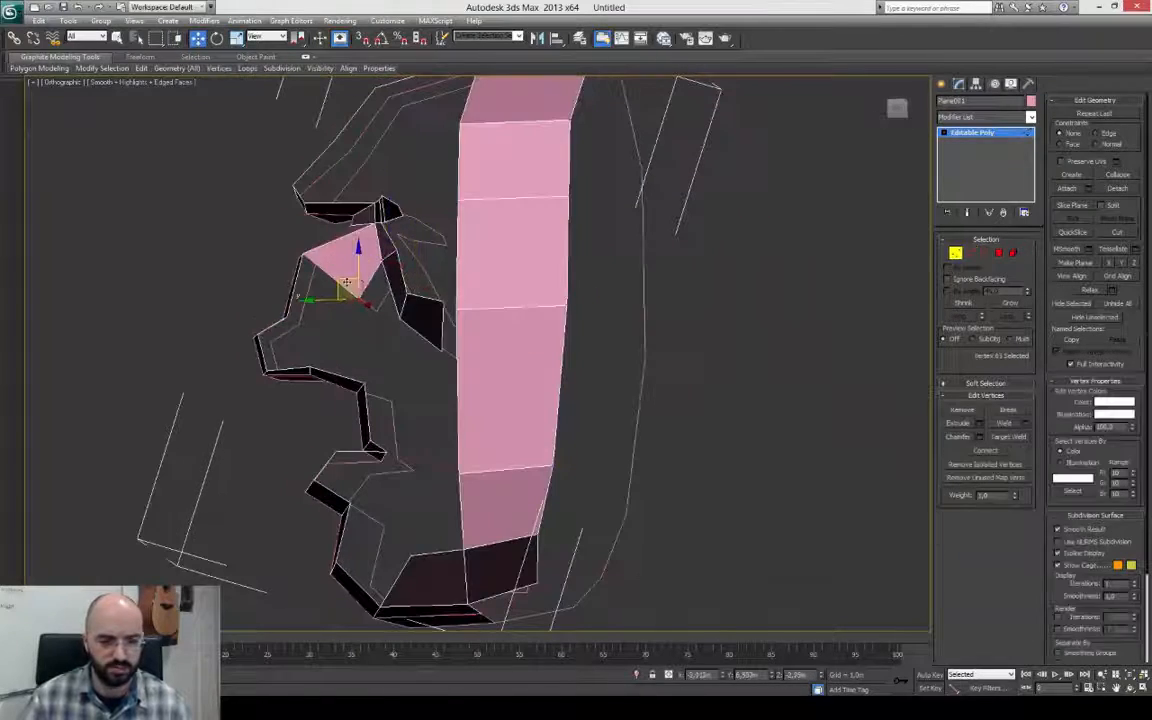
pyautogui.keyDown('alt'); pyautogui.moveTo(346, 284); pyautogui.dragTo(336, 272, button='middle'); pyautogui.keyUp('alt')
# Target-weld the edges of the inner cheek polygons and move the vertex on the side of the nose.
pyautogui.press('2')
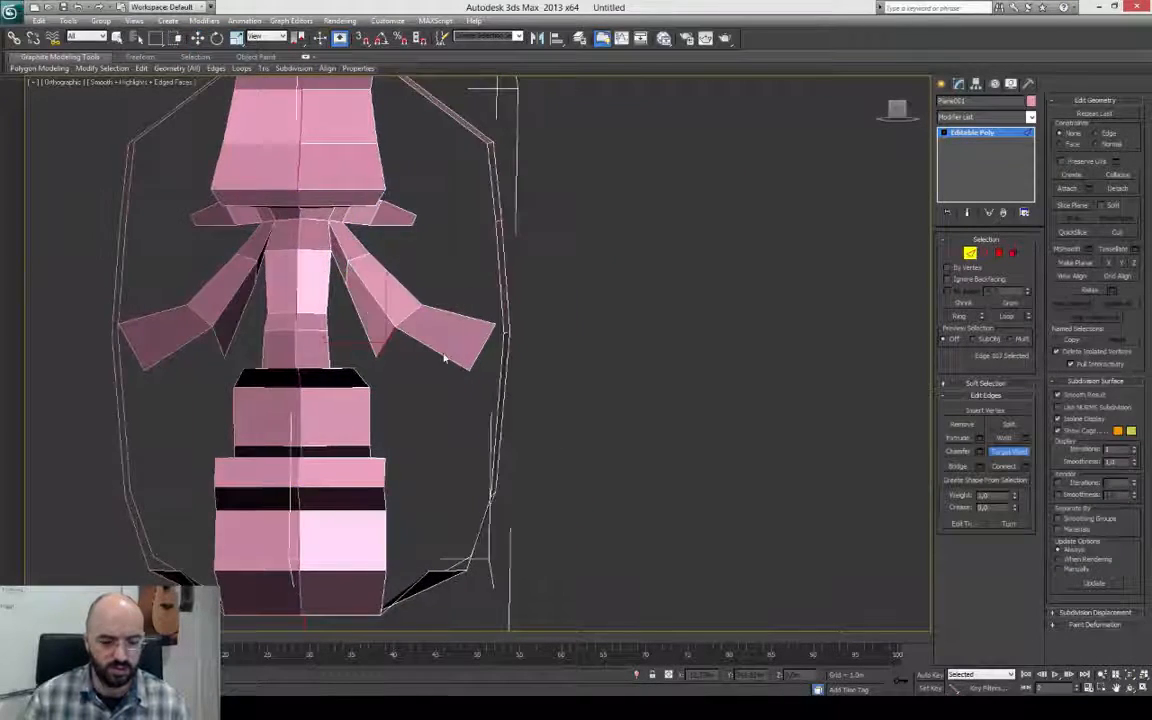
pyautogui.keyDown('alt'); pyautogui.moveTo(445, 358); pyautogui.dragTo(332, 347, button='middle'); pyautogui.keyUp('alt')
pyautogui.press('1')
pyautogui.press('w')
pyautogui.moveTo(332, 347); pyautogui.dragTo(334, 328)
pyautogui.keyDown('alt'); pyautogui.moveTo(334, 328); pyautogui.dragTo(475, 380, button='middle'); pyautogui.keyUp('alt')
# Extrude an edge beneath the nose upward to form the nostril wing and target-weld it to the side of the nose.
pyautogui.press('2')
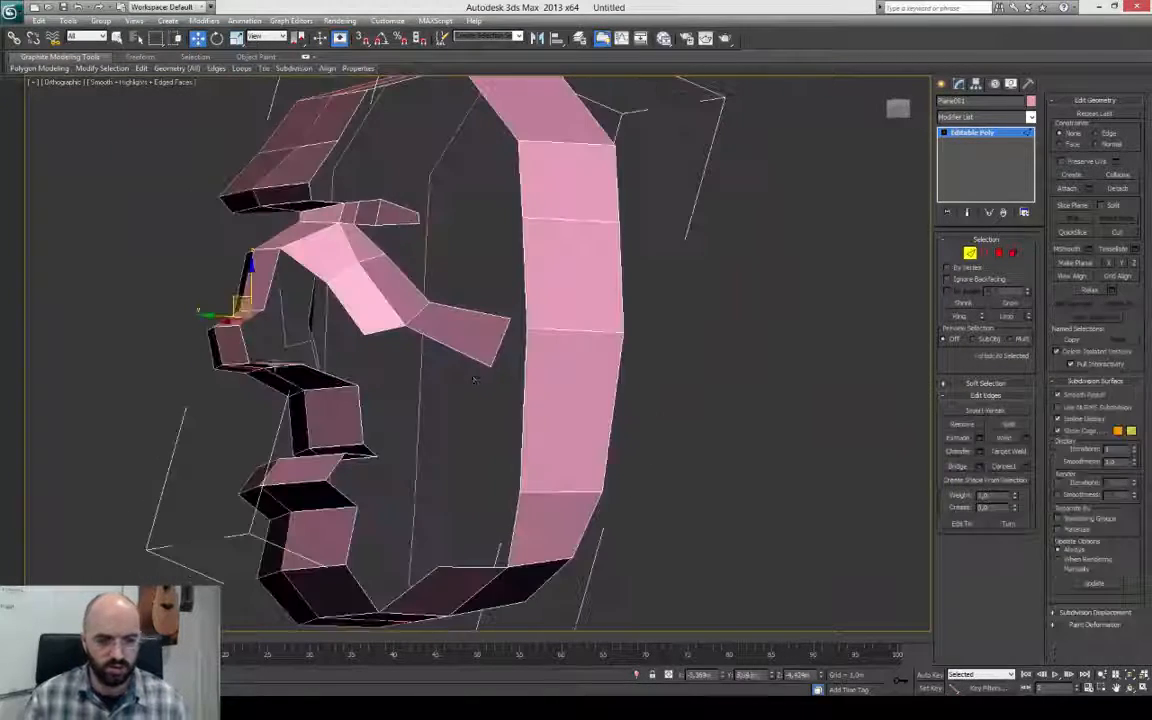
pyautogui.click(966, 470)
pyautogui.keyDown('alt'); pyautogui.moveTo(440, 425); pyautogui.dragTo(550, 448, button='middle'); pyautogui.keyUp('alt')
pyautogui.click(306, 373)
pyautogui.keyDown('shift'); pyautogui.moveTo(308, 360); pyautogui.dragTo(314, 328); pyautogui.keyUp('shift')
pyautogui.click(1008, 452)
pyautogui.click(292, 347)
pyautogui.keyDown('alt'); pyautogui.moveTo(360, 352); pyautogui.dragTo(252, 352, button='middle'); pyautogui.keyUp('alt')
pyautogui.click(268, 347)
# Move the nostril wing vertices to meet the lower corner of the inner cheek polygon.
pyautogui.press('1')
pyautogui.press('w')
pyautogui.moveTo(362, 355); pyautogui.dragTo(334, 327)
pyautogui.keyDown('alt'); pyautogui.moveTo(360, 360); pyautogui.dragTo(430, 362, button='middle'); pyautogui.keyUp('alt')
# Try to cap the selected open border of the face mesh.
pyautogui.press('3')
pyautogui.click(1021, 427)
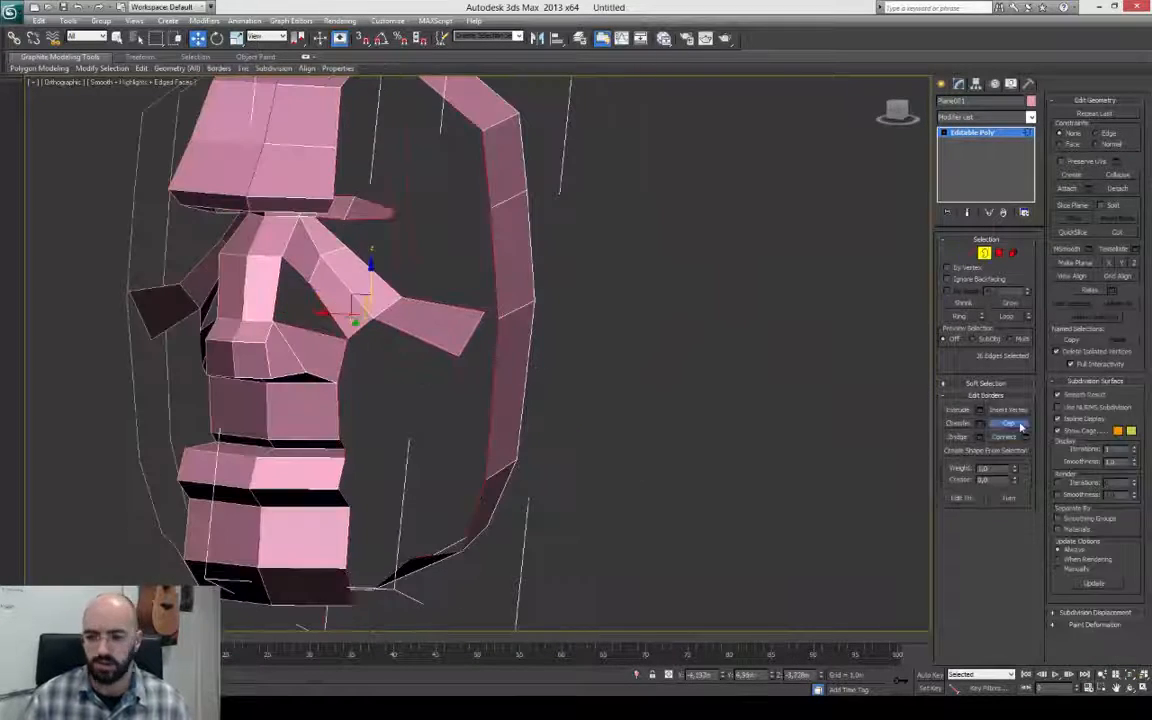
pyautogui.keyDown('alt'); pyautogui.moveTo(480, 424); pyautogui.dragTo(406, 424, button='middle'); pyautogui.keyUp('alt')
pyautogui.hotkey('ctrl', 'z')
# Extrude the lower edge of the inner cheek polygon downward and target-weld it to the nostril wing.
pyautogui.press('2')
pyautogui.click(358, 328)
pyautogui.keyDown('alt'); pyautogui.moveTo(335, 337); pyautogui.dragTo(388, 337, button='middle'); pyautogui.keyUp('alt')
pyautogui.keyDown('shift'); pyautogui.moveTo(350, 312); pyautogui.dragTo(355, 346); pyautogui.keyUp('shift')
pyautogui.click(1008, 452)
# Select the border of the open gap beside the nose and extrude it inward.
pyautogui.click(986, 252)
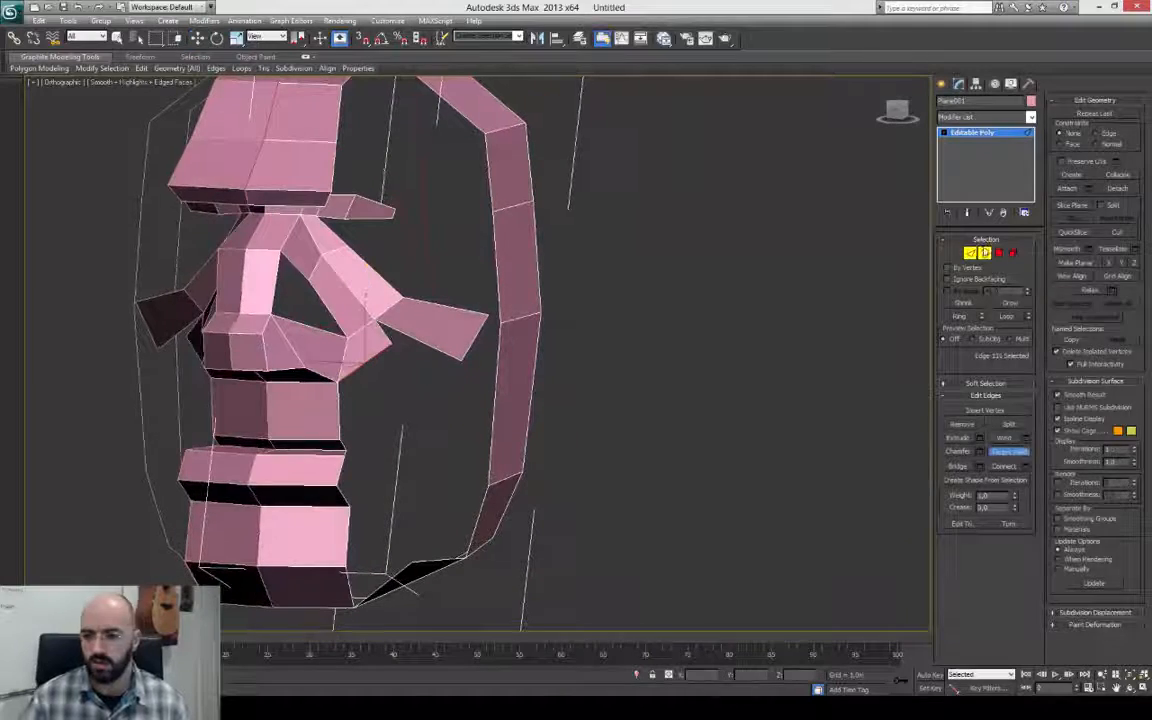
pyautogui.click(318, 284)
pyautogui.press('w')
pyautogui.keyDown('shift'); pyautogui.moveTo(290, 288); pyautogui.dragTo(310, 296); pyautogui.keyUp('shift')
# Adjust the new vertices inside the gap to shape the side of the nose.
pyautogui.press('1')
pyautogui.keyDown('alt'); pyautogui.moveTo(410, 360); pyautogui.dragTo(440, 352, button='middle'); pyautogui.keyUp('alt')
pyautogui.moveTo(326, 306); pyautogui.dragTo(338, 308)
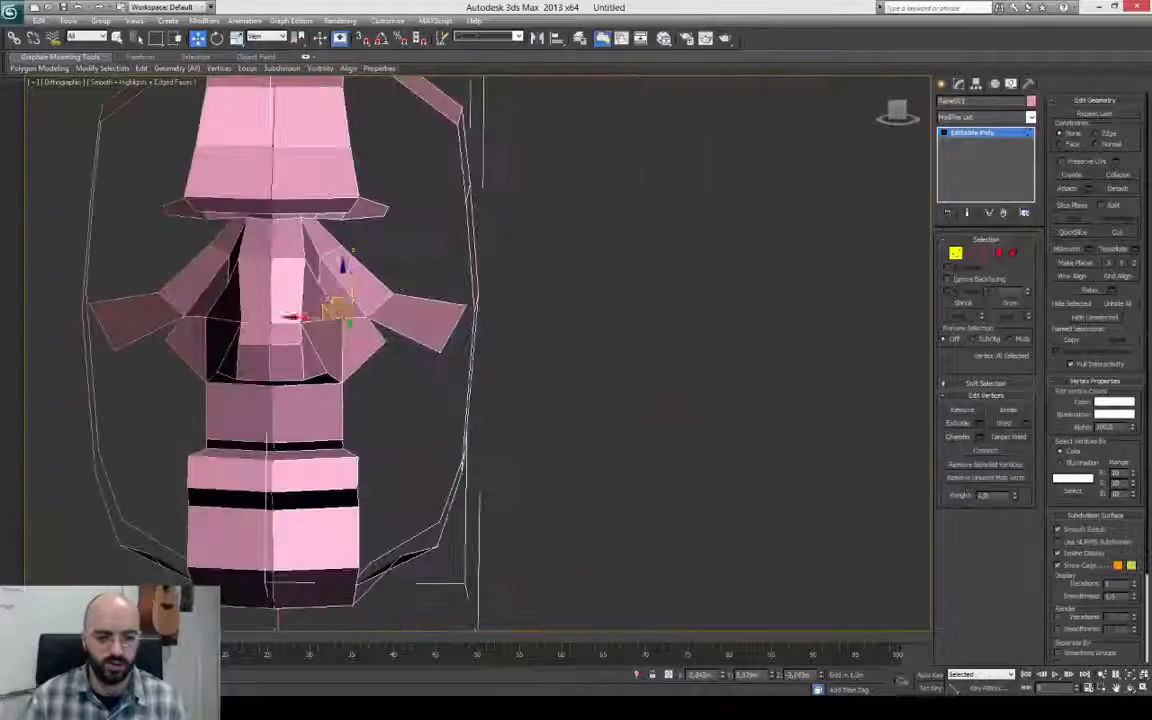
pyautogui.keyDown('alt'); pyautogui.moveTo(290, 317); pyautogui.dragTo(281, 312, button='middle'); pyautogui.keyUp('alt')
pyautogui.hotkey('alt', 'c')
pyautogui.keyDown('alt'); pyautogui.moveTo(284, 360); pyautogui.dragTo(298, 305, button='middle'); pyautogui.keyUp('alt')
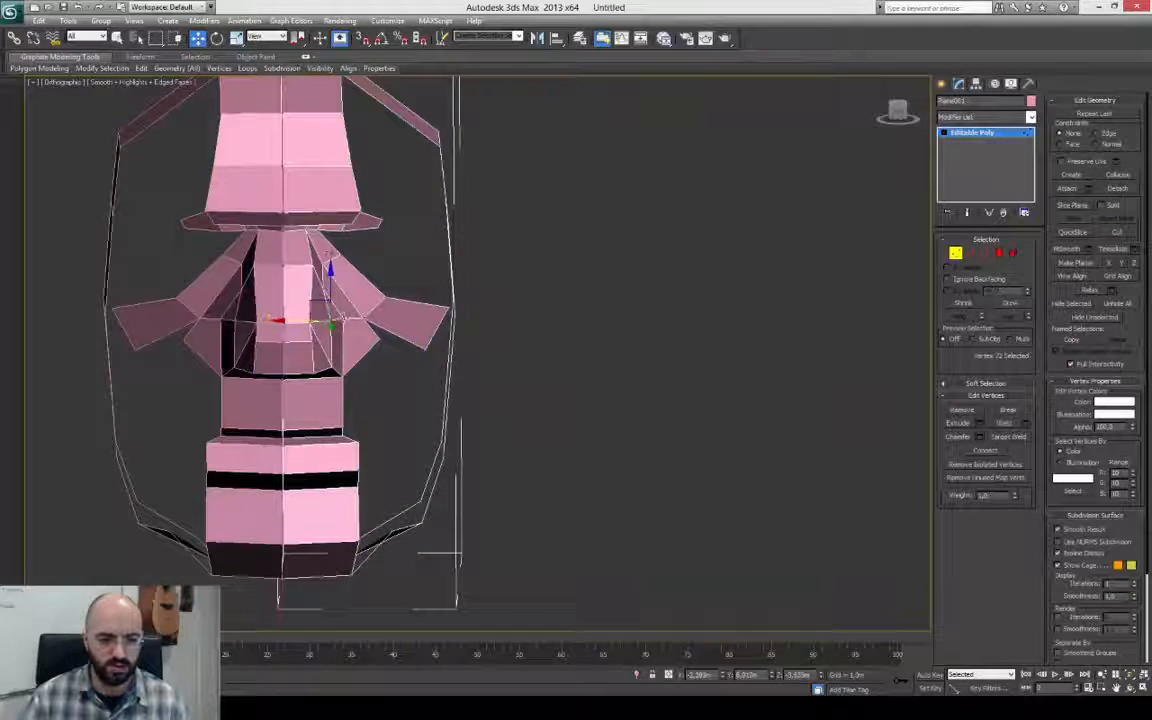
# Extrude the end edge of the strip under the brow outward over the eye socket and adjust its new vertices.
pyautogui.keyDown('alt'); pyautogui.moveTo(367, 338); pyautogui.dragTo(400, 300, button='middle'); pyautogui.keyUp('alt')
pyautogui.press('2')
pyautogui.click(326, 224)
pyautogui.keyDown('alt'); pyautogui.moveTo(326, 224); pyautogui.dragTo(326, 213, button='middle'); pyautogui.keyUp('alt')
pyautogui.press('1')
pyautogui.press('w')
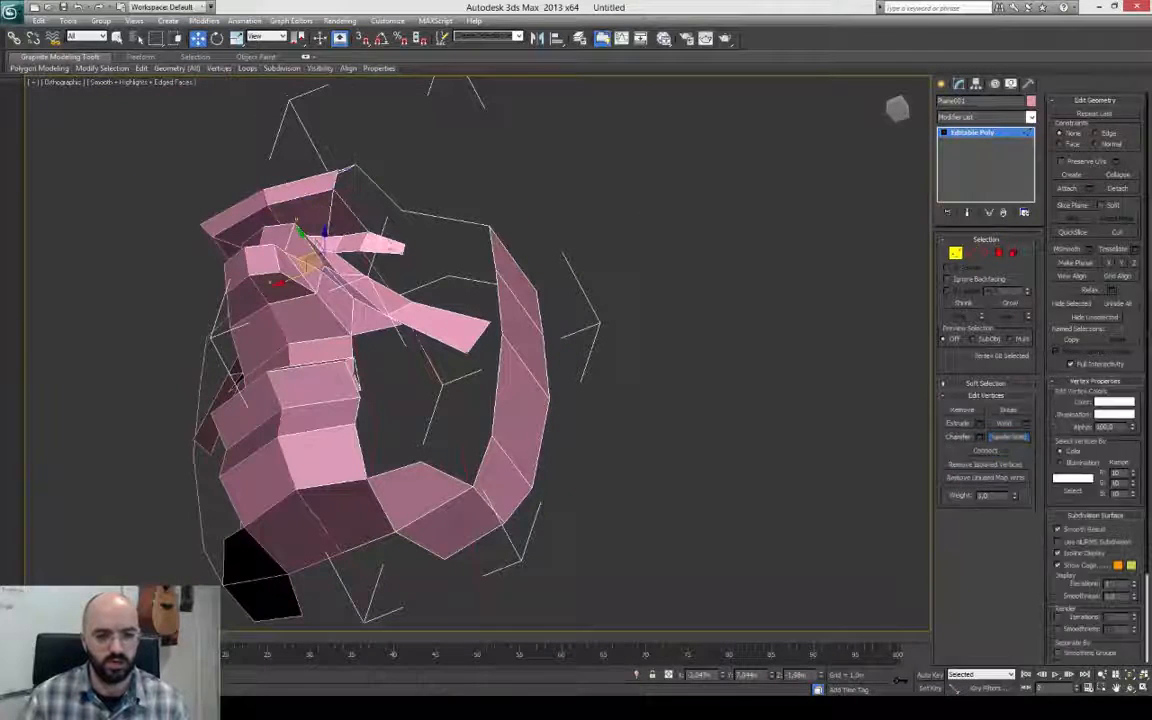
pyautogui.press('2')
pyautogui.keyDown('shift'); pyautogui.moveTo(329, 211); pyautogui.dragTo(386, 204); pyautogui.keyUp('shift')
pyautogui.press('1')
pyautogui.press('w')
pyautogui.click(419, 213)
pyautogui.keyDown('alt'); pyautogui.moveTo(419, 213); pyautogui.dragTo(410, 290, button='middle'); pyautogui.keyUp('alt')
pyautogui.moveTo(400, 258); pyautogui.dragTo(400, 251)
# Extrude the outer edge of the under-brow strip farther toward the temple and target-weld its vertices.
pyautogui.press('2')
pyautogui.keyDown('alt'); pyautogui.moveTo(399, 283); pyautogui.dragTo(381, 283, button='middle'); pyautogui.keyUp('alt')
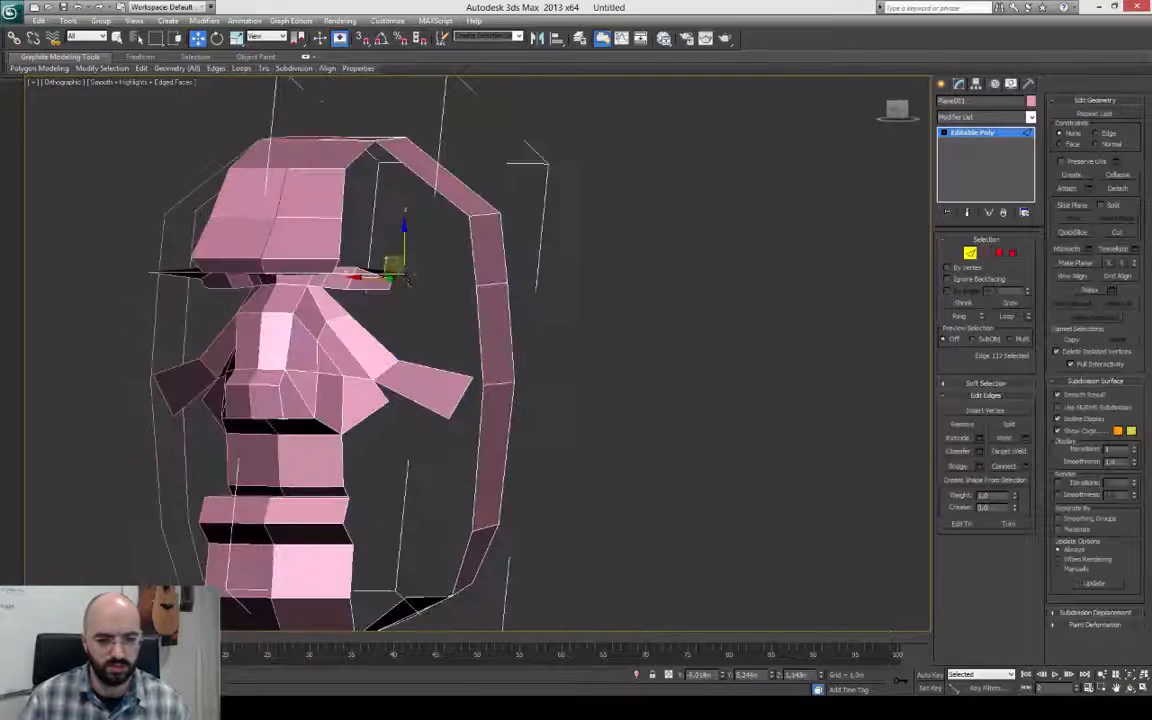
pyautogui.keyDown('shift'); pyautogui.moveTo(392, 265); pyautogui.dragTo(420, 268); pyautogui.keyUp('shift')
pyautogui.moveTo(420, 268)
pyautogui.keyDown('alt'); pyautogui.mouseDown(button='middle')
pyautogui.moveTo(481, 283)
pyautogui.moveTo(517, 323)
pyautogui.moveTo(630, 255)
pyautogui.moveTo(614, 237)
pyautogui.moveTo(650, 200)
pyautogui.moveTo(665, 125)
pyautogui.moveTo(504, 306)
pyautogui.moveTo(519, 311)
pyautogui.moveTo(543, 265)
pyautogui.moveTo(535, 372)
pyautogui.moveTo(373, 327)
pyautogui.moveTo(420, 252)
pyautogui.moveTo(453, 365)
pyautogui.moveTo(400, 272)
pyautogui.mouseUp(button='middle'); pyautogui.keyUp('alt')
pyautogui.press('1')
pyautogui.hotkey('ctrl', 'shift', 'w')
# Join the outer end of the brow to the side strip of the head by adjusting and target-welding its edges.
pyautogui.press('2')
pyautogui.hotkey('alt', '1')
pyautogui.hotkey('alt', '1')
pyautogui.press('1')
pyautogui.press('2')
pyautogui.click(412, 292)
pyautogui.moveTo(402, 288); pyautogui.dragTo(371, 272)
pyautogui.hotkey('ctrl', 'shift', 'w')
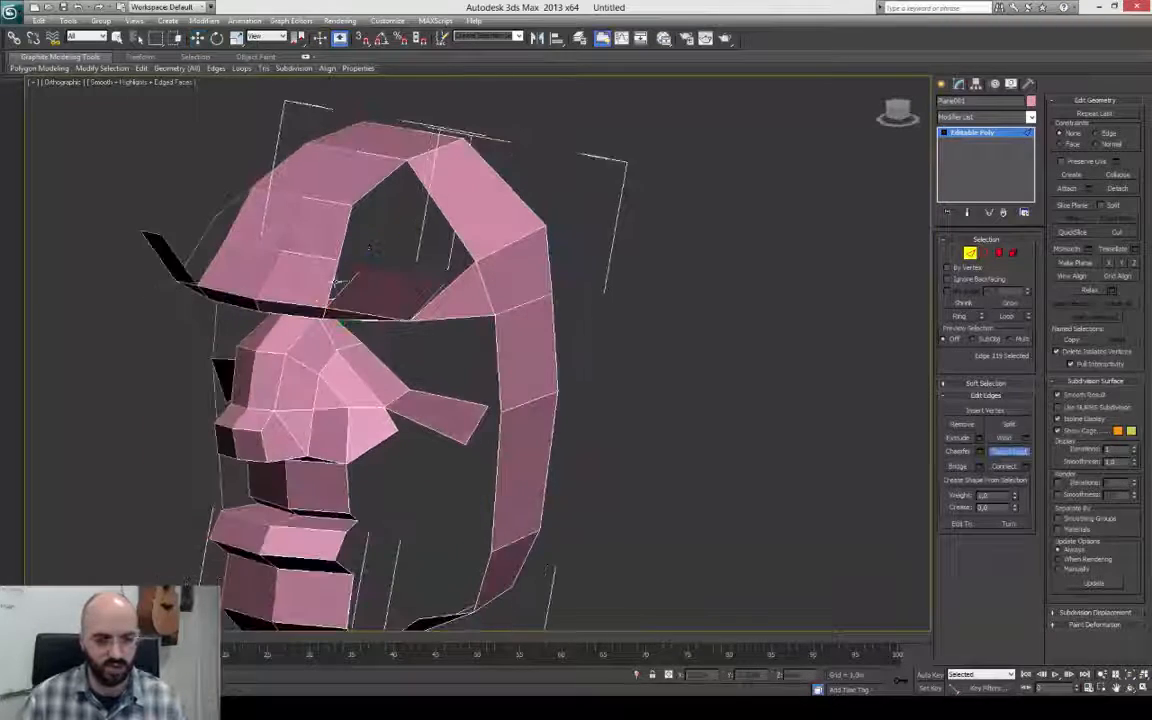
# Extrude the temple edge upward into the forehead gap and fit the new polygon's vertices to the surrounding mesh.
pyautogui.keyDown('alt'); pyautogui.moveTo(375, 272); pyautogui.dragTo(410, 278, button='middle'); pyautogui.keyUp('alt')
pyautogui.press('w')
pyautogui.click(445, 292)
pyautogui.keyDown('shift'); pyautogui.moveTo(439, 276); pyautogui.dragTo(419, 214); pyautogui.keyUp('shift')
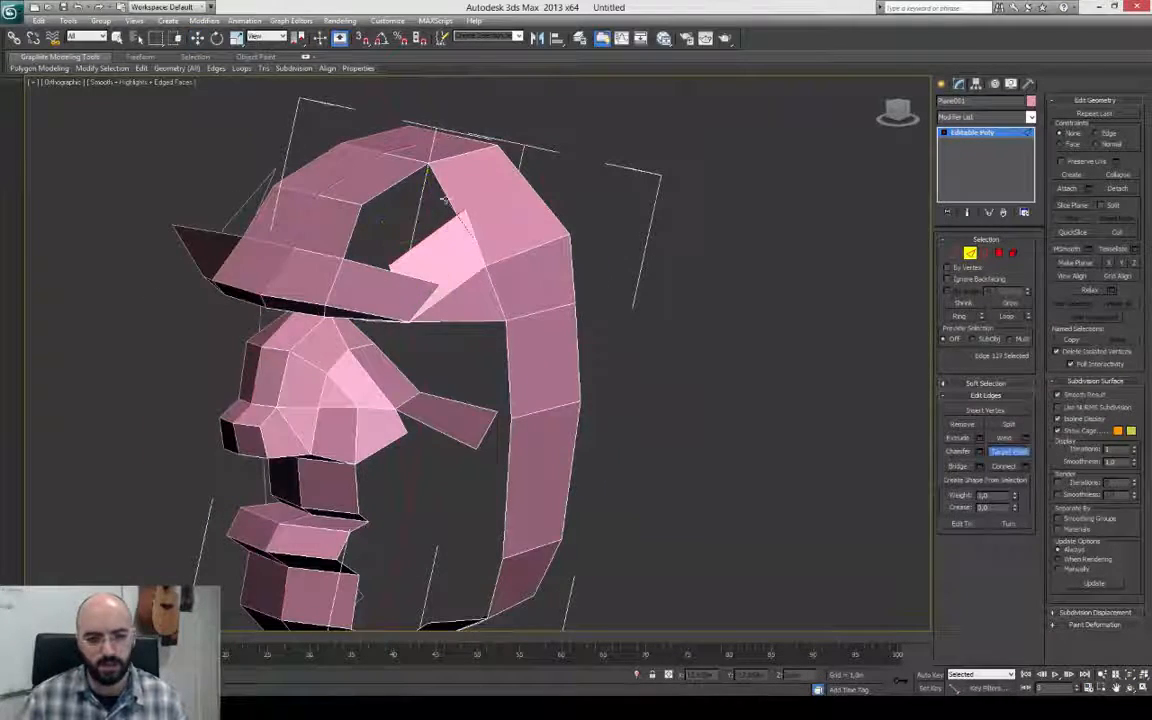
pyautogui.click(446, 199)
pyautogui.press('1')
pyautogui.click(437, 285)
# Select two facing edges of the forehead gap and bridge them.
pyautogui.keyDown('alt'); pyautogui.moveTo(437, 285); pyautogui.dragTo(471, 273, button='middle'); pyautogui.keyUp('alt')
pyautogui.press('2')
pyautogui.click(323, 252)
pyautogui.keyDown('ctrl'); pyautogui.click(379, 246); pyautogui.keyUp('ctrl')
pyautogui.hotkey('alt', 'b')
pyautogui.press('1')
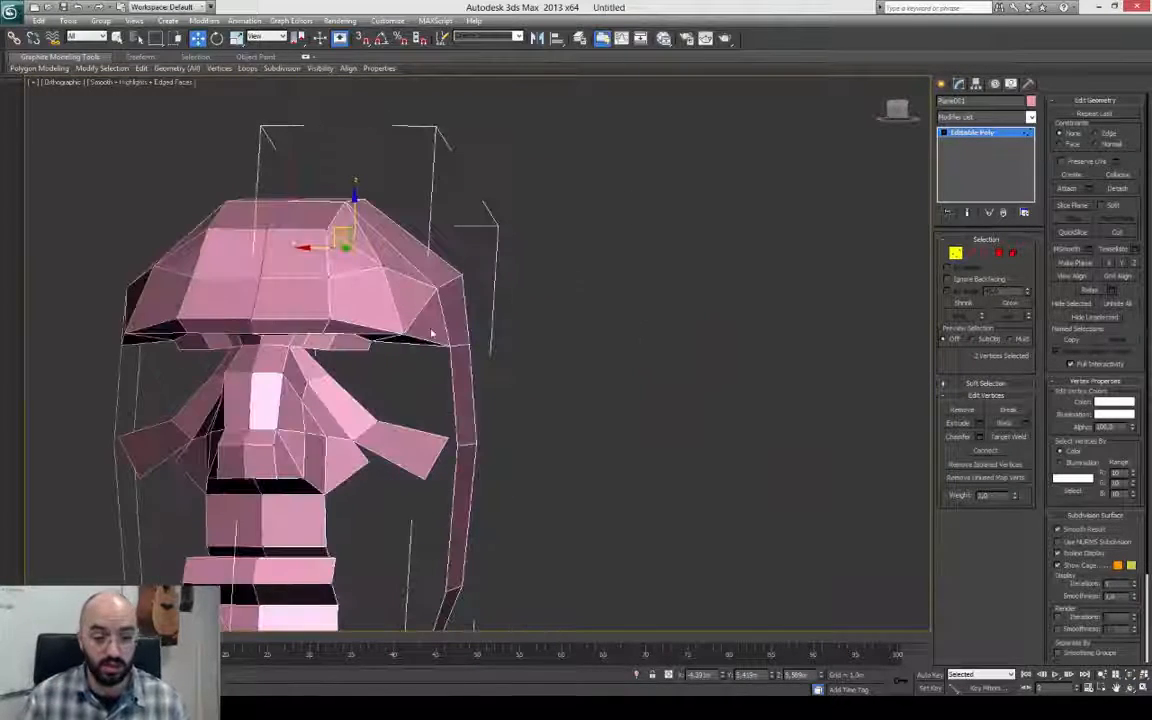
# Clear the smoothing groups on all polygons of the mesh.
pyautogui.keyDown('alt'); pyautogui.moveTo(409, 316); pyautogui.dragTo(300, 286, button='middle'); pyautogui.keyUp('alt')
pyautogui.keyDown('alt'); pyautogui.moveTo(320, 215); pyautogui.dragTo(340, 265, button='middle'); pyautogui.keyUp('alt')
pyautogui.scroll(-4, 340, 265)
pyautogui.press('4')
pyautogui.hotkey('ctrl', 'a')
pyautogui.click(1113, 521)
pyautogui.click(600, 340)
# Reposition a vertex on the side of the forehead to round out its contour.
pyautogui.keyDown('alt'); pyautogui.moveTo(560, 335); pyautogui.dragTo(655, 358, button='middle'); pyautogui.keyUp('alt')
pyautogui.press('2')
pyautogui.press('1')
pyautogui.scroll(5, 560, 357)
pyautogui.keyDown('alt'); pyautogui.moveTo(558, 357); pyautogui.dragTo(560, 372, button='middle'); pyautogui.keyUp('alt')
pyautogui.click(435, 259)
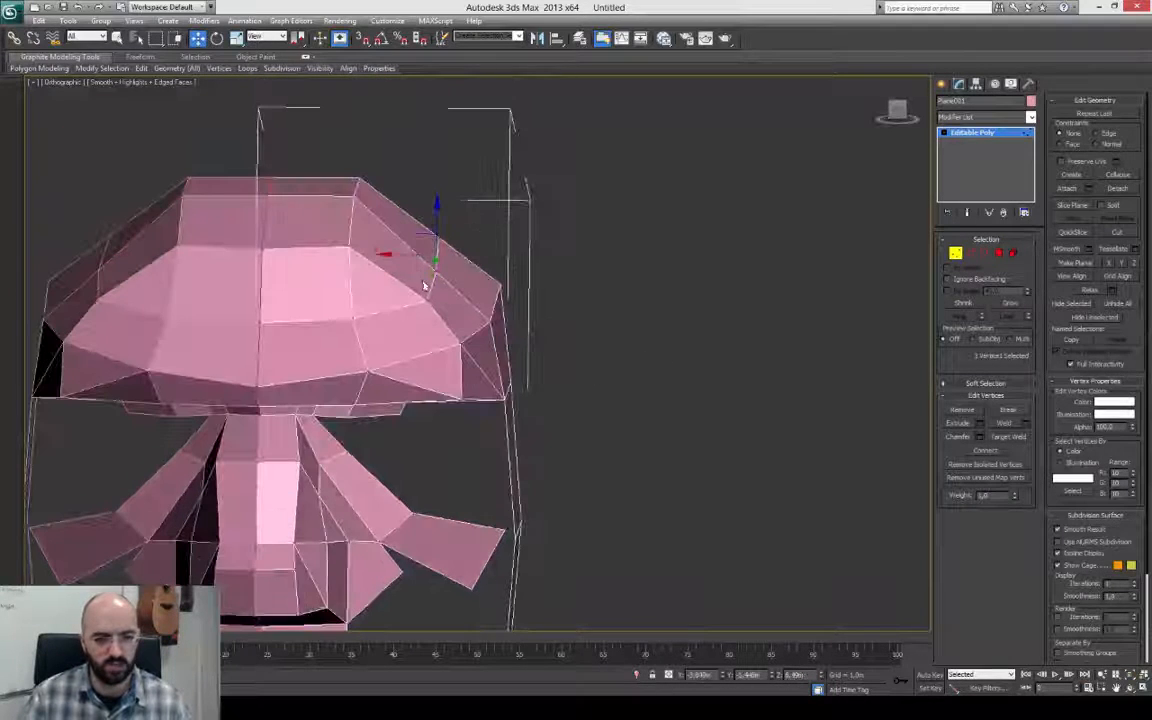
# Extrude an edge in the eye area below the brow and target-weld the new polygons to the neighbouring mesh.
pyautogui.keyDown('alt'); pyautogui.moveTo(424, 286); pyautogui.dragTo(399, 393, button='middle'); pyautogui.keyUp('alt')
pyautogui.press('2')
pyautogui.click(384, 362)
pyautogui.keyDown('shift'); pyautogui.moveTo(386, 358); pyautogui.dragTo(400, 378); pyautogui.keyUp('shift')
pyautogui.press('1')
pyautogui.hotkey('ctrl', 'shift', 'w')
pyautogui.press('2')
pyautogui.moveTo(399, 376)
pyautogui.keyDown('alt'); pyautogui.mouseDown(button='middle')
pyautogui.moveTo(437, 374)
pyautogui.moveTo(531, 441)
pyautogui.moveTo(386, 372)
pyautogui.mouseUp(button='middle'); pyautogui.keyUp('alt')
pyautogui.press('1')
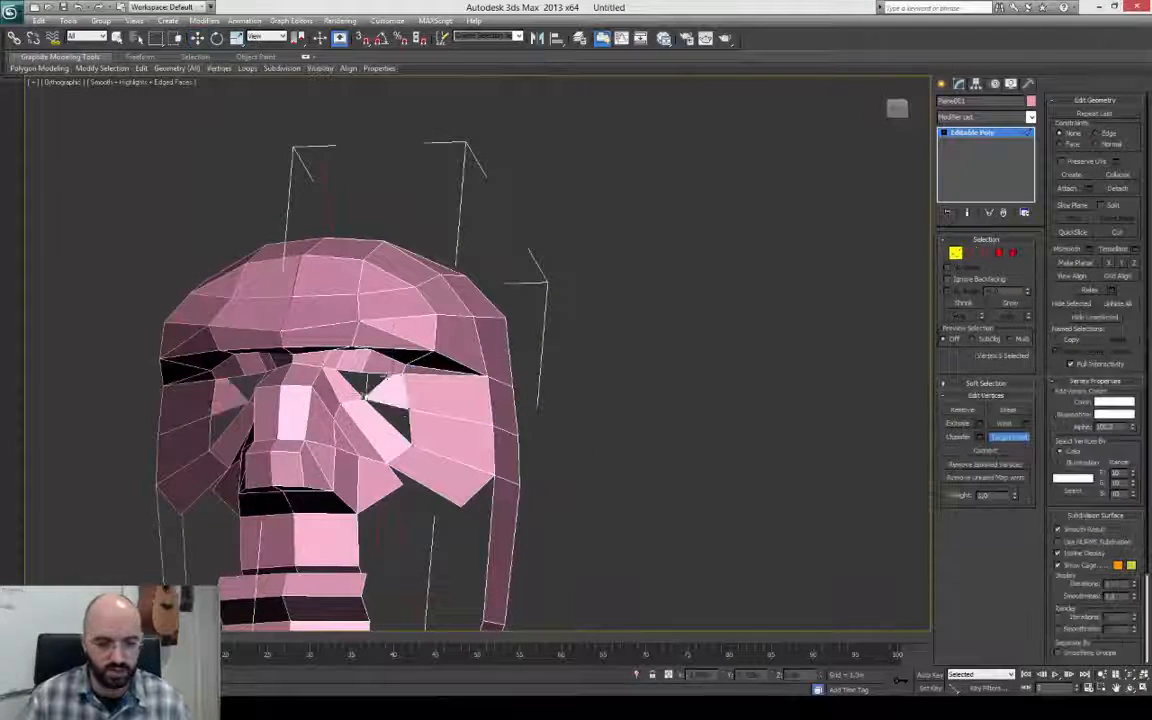
# Move the vertices at the inner corner of the eye socket toward the nose bridge.
pyautogui.click(290, 250)
pyautogui.keyDown('alt'); pyautogui.moveTo(390, 393); pyautogui.dragTo(413, 475, button='middle'); pyautogui.keyUp('alt')
pyautogui.moveTo(393, 457); pyautogui.dragTo(354, 427)
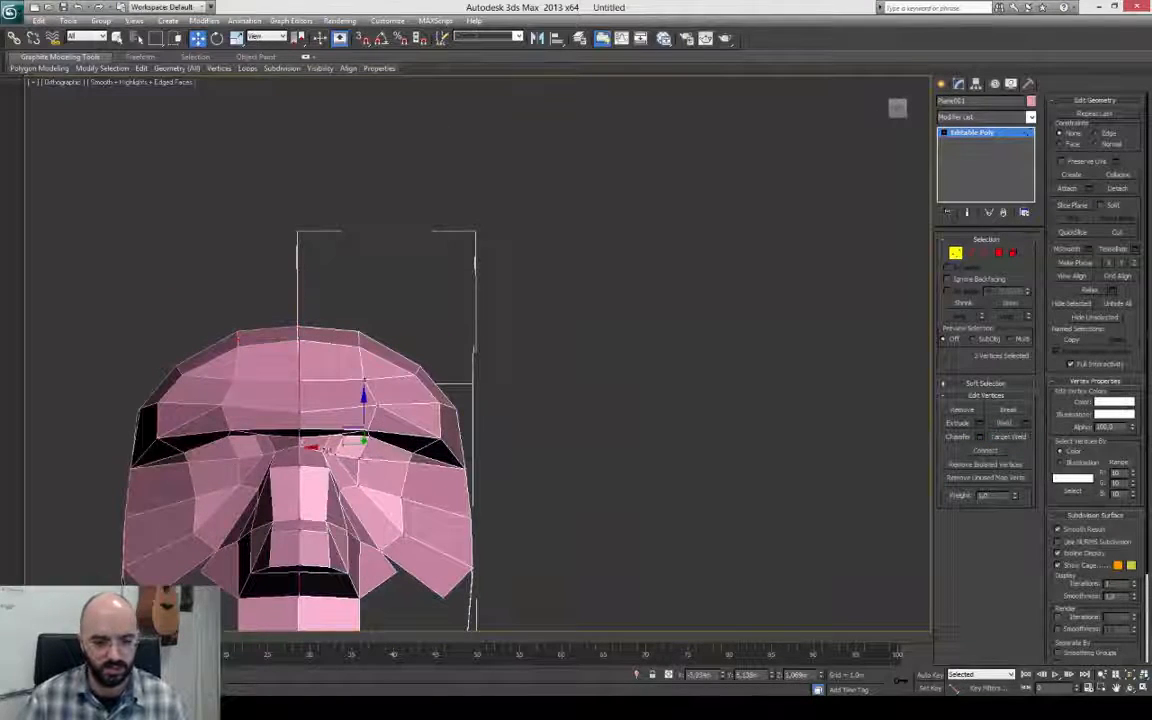
pyautogui.keyDown('alt'); pyautogui.moveTo(331, 419); pyautogui.dragTo(432, 368, button='middle'); pyautogui.keyUp('alt')
# Extrude the outer edge of the upper lip area outward and weld the new polygon to the lower cheek beside the nose.
pyautogui.scroll(-2, 424, 386)
pyautogui.press('2')
pyautogui.scroll(4, 386, 403)
pyautogui.moveTo(385, 403)
pyautogui.keyDown('alt'); pyautogui.mouseDown(button='middle')
pyautogui.moveTo(326, 427)
pyautogui.moveTo(450, 385)
pyautogui.moveTo(514, 406)
pyautogui.moveTo(404, 406)
pyautogui.mouseUp(button='middle'); pyautogui.keyUp('alt')
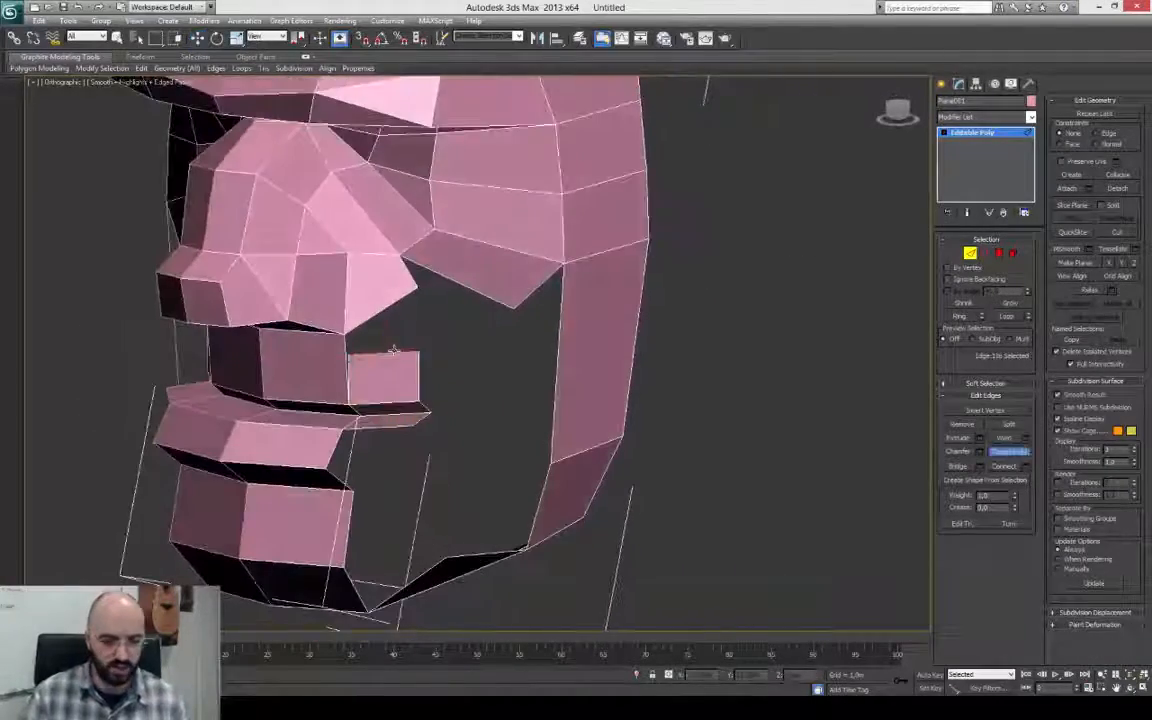
pyautogui.keyDown('alt'); pyautogui.moveTo(393, 349); pyautogui.dragTo(536, 325, button='middle'); pyautogui.keyUp('alt')
pyautogui.press('1')
pyautogui.press('w')
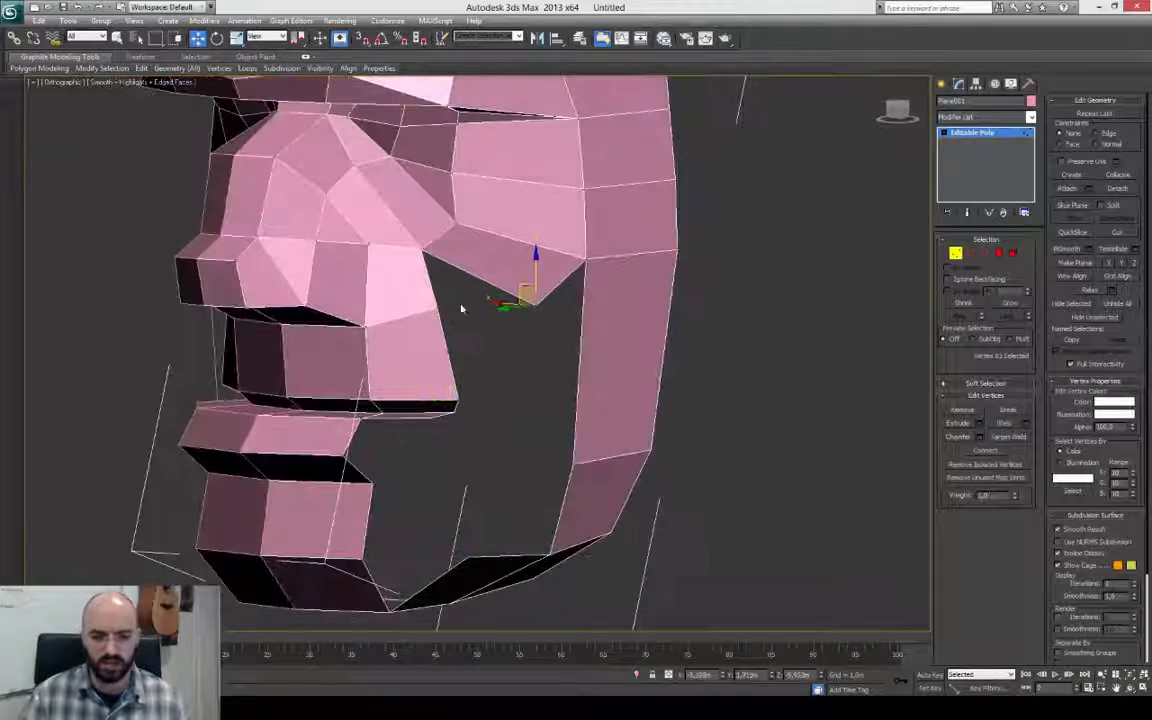
# Reposition the cheek vertices between the nose wing and the side of the head.
pyautogui.click(437, 308)
pyautogui.press('w')
pyautogui.keyDown('alt'); pyautogui.moveTo(450, 320); pyautogui.dragTo(465, 285, button='middle'); pyautogui.keyUp('alt')
pyautogui.moveTo(541, 373); pyautogui.dragTo(490, 397)
pyautogui.keyDown('alt'); pyautogui.moveTo(560, 370); pyautogui.dragTo(560, 400, button='middle'); pyautogui.keyUp('alt')
pyautogui.scroll(-5, 609, 360)
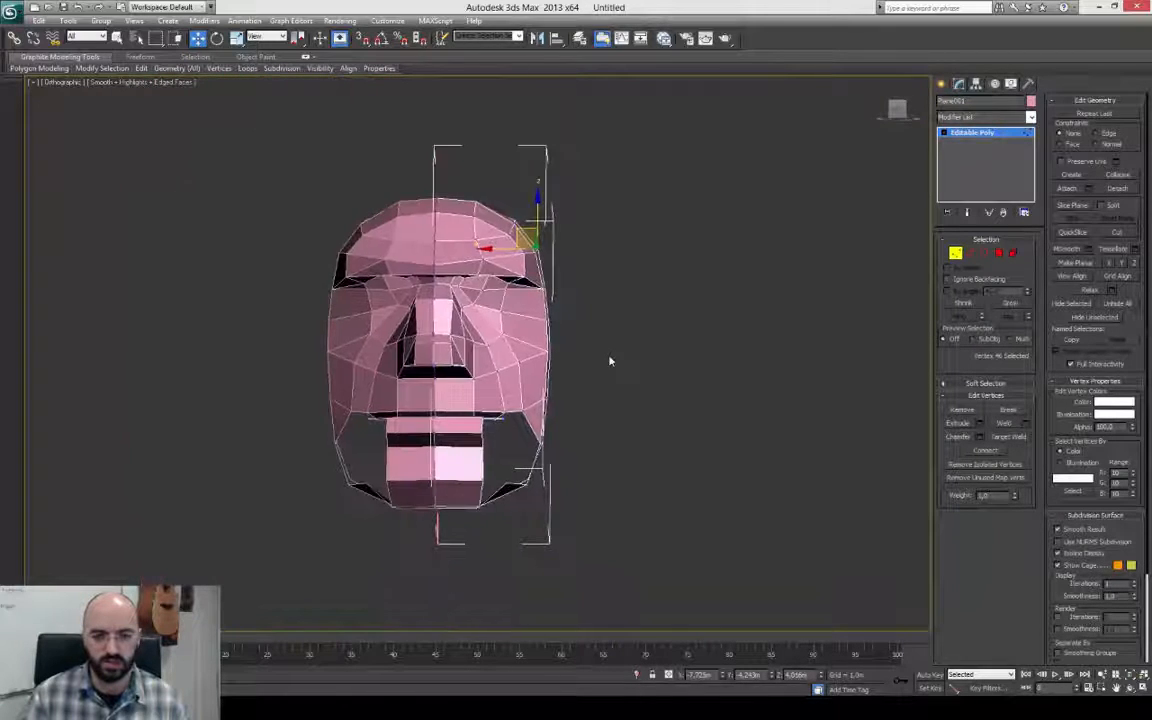
# Close the lower cheek and jaw gap beside the mouth and target-weld the cheek vertices.
pyautogui.keyDown('alt'); pyautogui.moveTo(609, 360); pyautogui.dragTo(414, 371, button='middle'); pyautogui.keyUp('alt')
pyautogui.keyDown('alt'); pyautogui.moveTo(412, 455); pyautogui.dragTo(503, 556, button='middle'); pyautogui.keyUp('alt')
pyautogui.press('2')
pyautogui.press('1')
pyautogui.hotkey('ctrl', 'w')
pyautogui.moveTo(655, 517)
pyautogui.keyDown('alt'); pyautogui.mouseDown(button='middle')
pyautogui.moveTo(604, 527)
pyautogui.moveTo(663, 527)
pyautogui.moveTo(656, 521)
pyautogui.mouseUp(button='middle'); pyautogui.keyUp('alt')
pyautogui.click(584, 326)
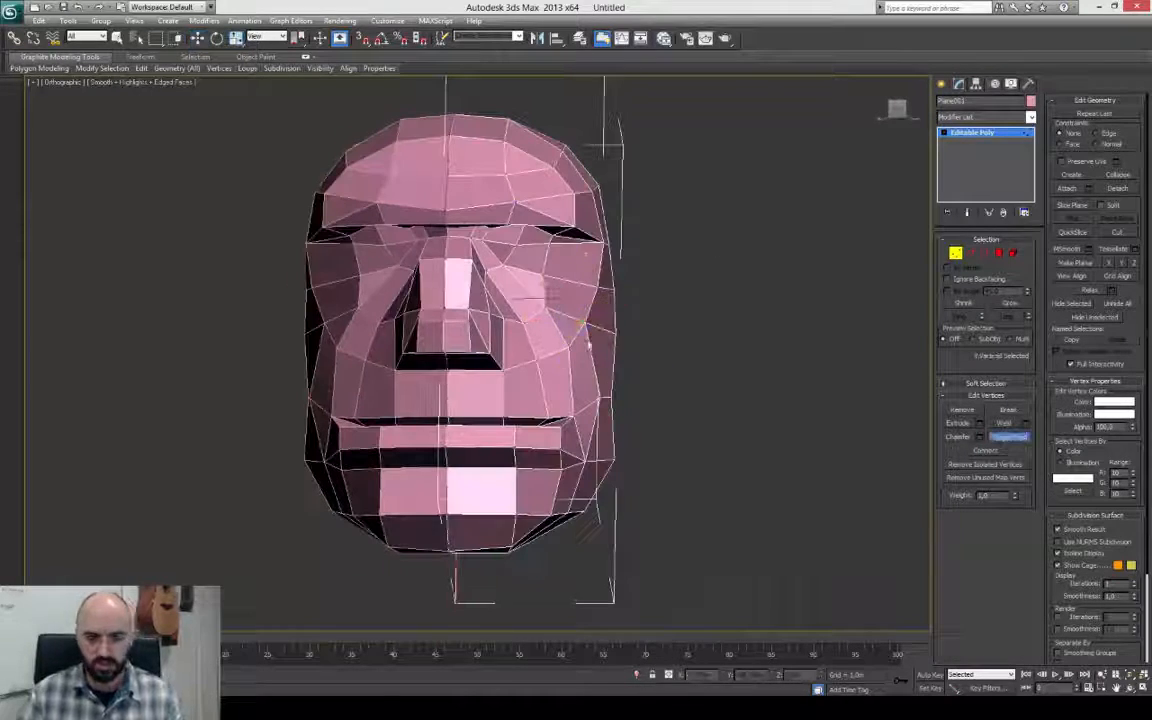
# Refine the topology around the mouth corner by cutting new edges into the cheek polygons.
pyautogui.press('2')
pyautogui.keyDown('alt'); pyautogui.moveTo(588, 345); pyautogui.dragTo(585, 432, button='middle'); pyautogui.keyUp('alt')
pyautogui.click(463, 424)
pyautogui.press('1')
pyautogui.keyDown('alt'); pyautogui.moveTo(533, 388); pyautogui.dragTo(620, 455, button='middle'); pyautogui.keyUp('alt')
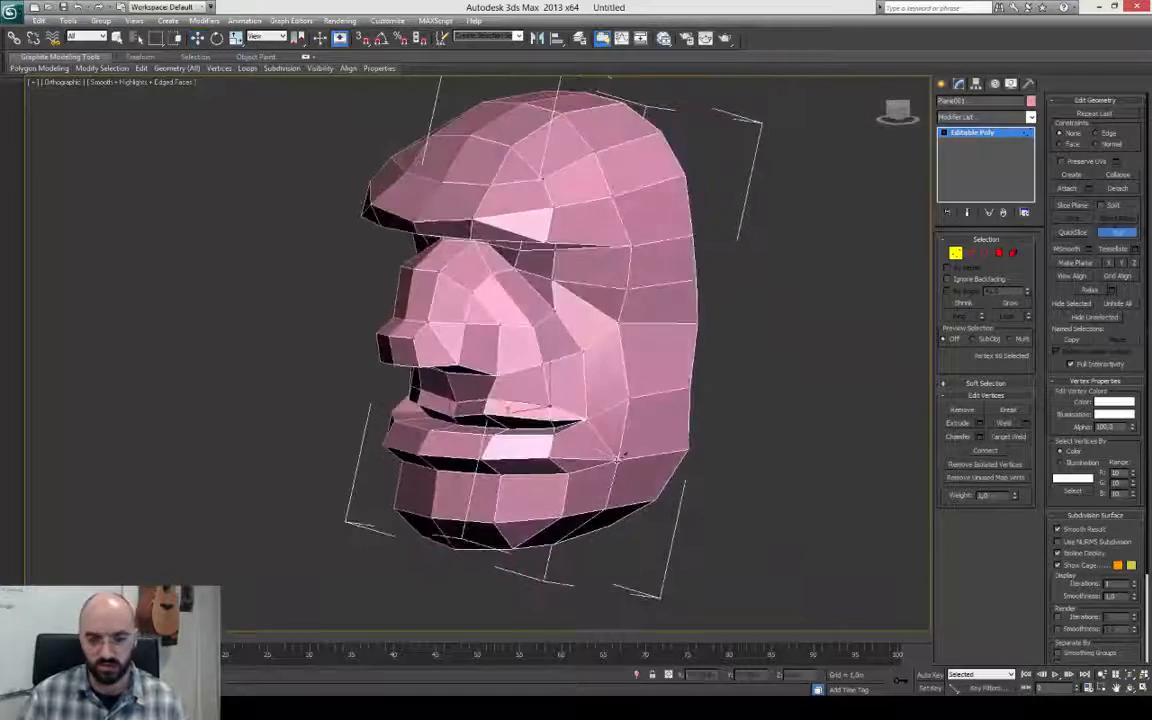
pyautogui.keyDown('alt'); pyautogui.moveTo(560, 430); pyautogui.dragTo(715, 425, button='middle'); pyautogui.keyUp('alt')
# Reposition the vertex on the lower edge of the brow above the eye.
pyautogui.press('2')
pyautogui.press('1')
pyautogui.click(463, 245)
pyautogui.keyDown('alt'); pyautogui.moveTo(510, 290); pyautogui.dragTo(609, 317, button='middle'); pyautogui.keyUp('alt')
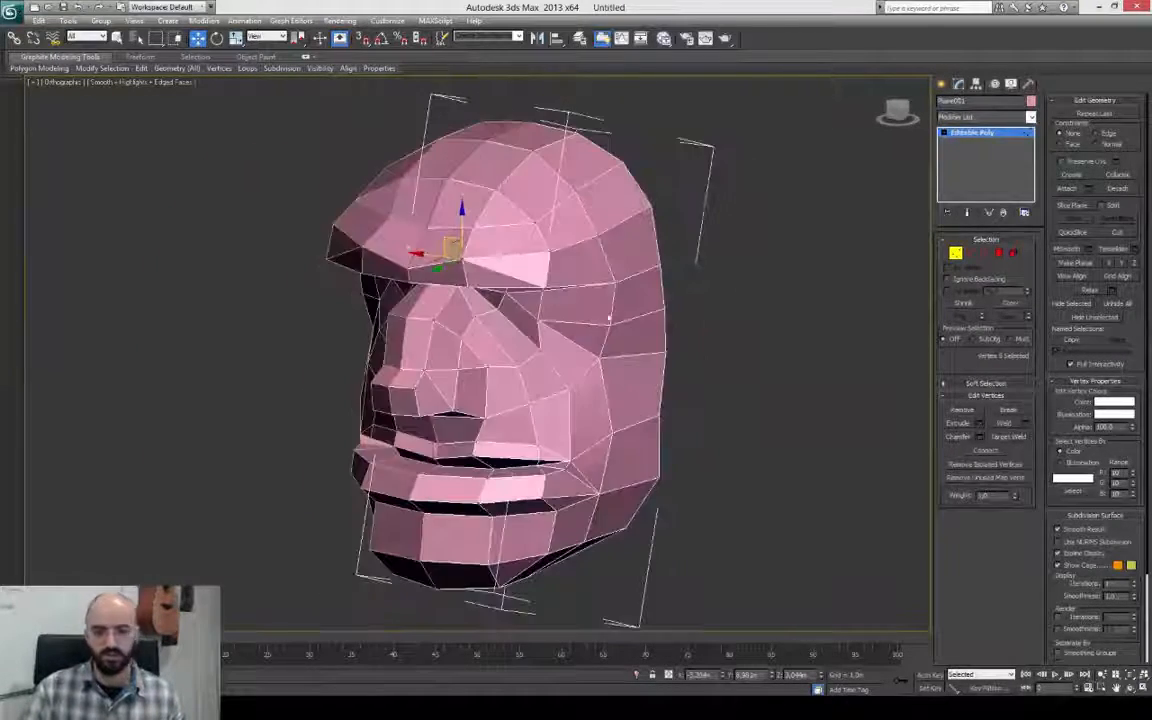
# Smooth all polygons of the head and inspect the shading in a perspective view without edged faces.
pyautogui.press('4')
pyautogui.scroll(-4, 778, 441)
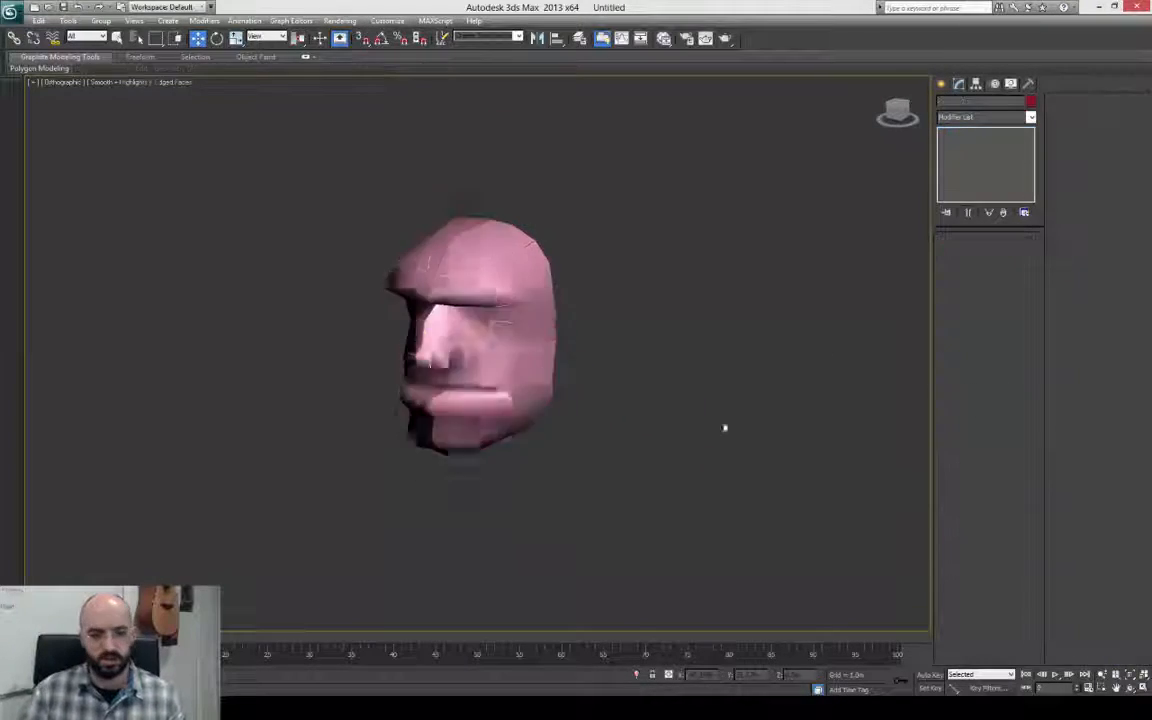
pyautogui.moveTo(725, 424)
pyautogui.keyDown('alt'); pyautogui.mouseDown(button='middle')
pyautogui.moveTo(701, 506)
pyautogui.moveTo(676, 524)
pyautogui.moveTo(771, 507)
pyautogui.mouseUp(button='middle'); pyautogui.keyUp('alt')
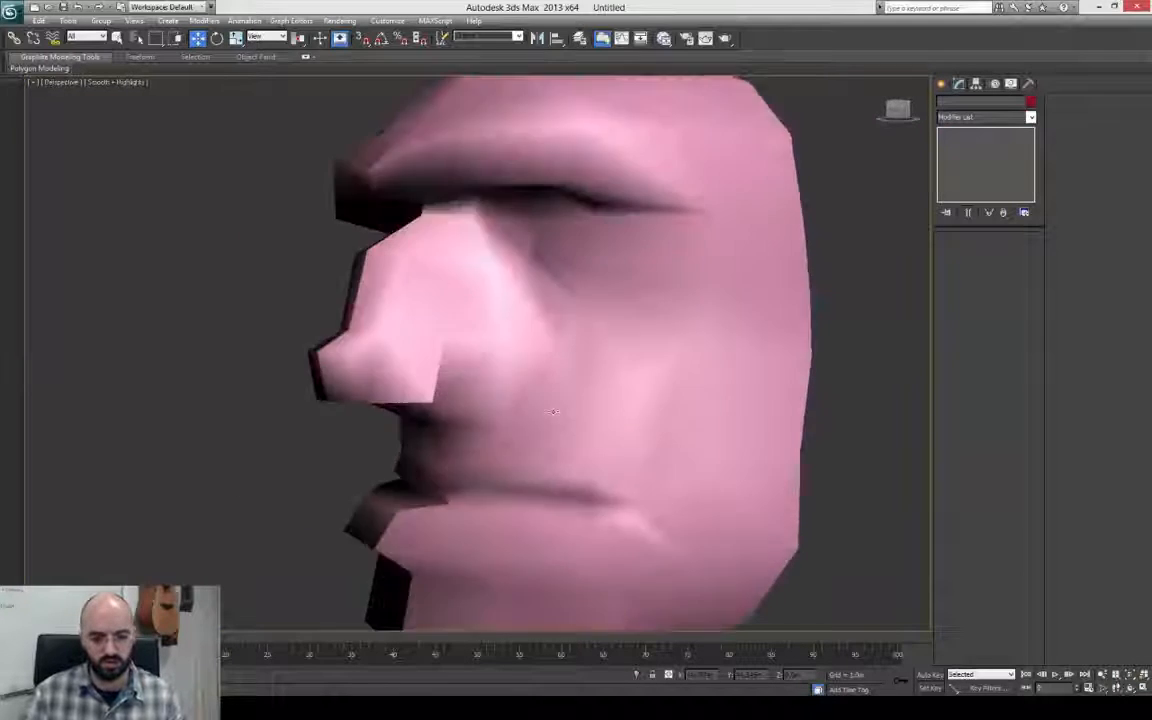
pyautogui.keyDown('alt'); pyautogui.moveTo(480, 380); pyautogui.dragTo(490, 352, button='middle'); pyautogui.keyUp('alt')
# Reselect the head mesh, display its edged faces and pick the lower vertex of the nostril wing for editing.
pyautogui.press('1')
pyautogui.scroll(-3, 400, 330)
pyautogui.click(350, 319)
pyautogui.scroll(3, 400, 325)
pyautogui.press('F4')
pyautogui.click(999, 253)
pyautogui.press('1')
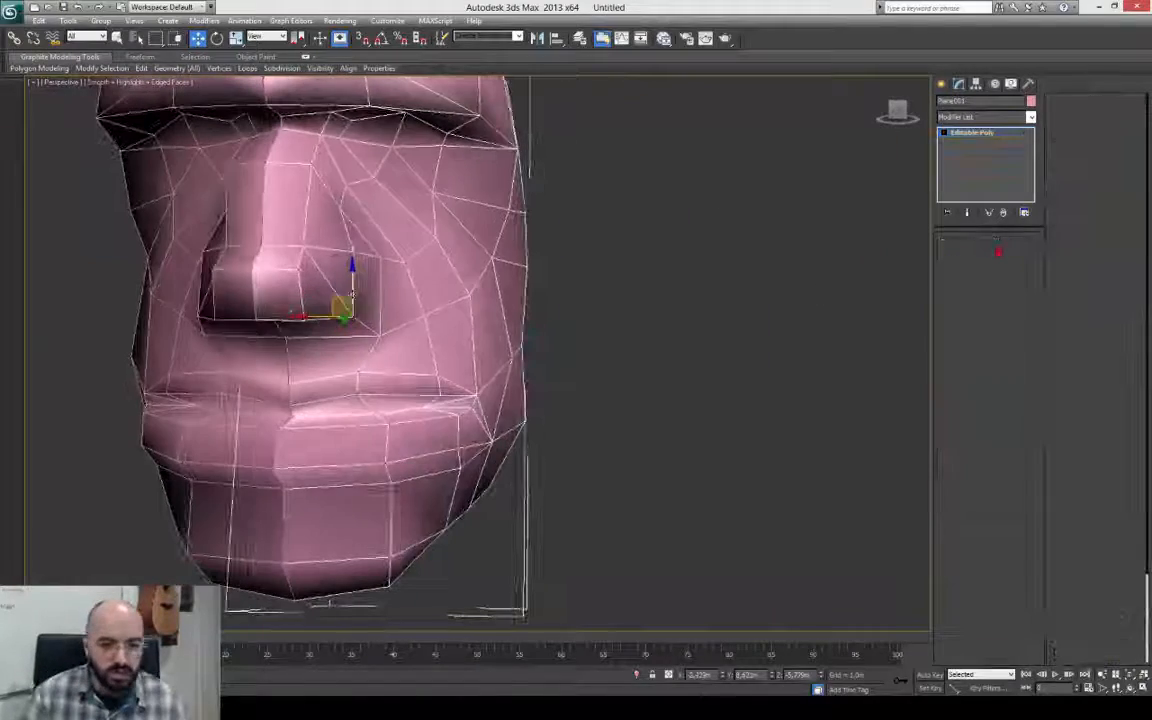
# Adjust the edge and vertices between the nose tip and the nostril wing to round the nose.
pyautogui.keyDown('alt'); pyautogui.moveTo(373, 311); pyautogui.dragTo(398, 305, button='middle'); pyautogui.keyUp('alt')
pyautogui.press('2')
pyautogui.click(322, 342)
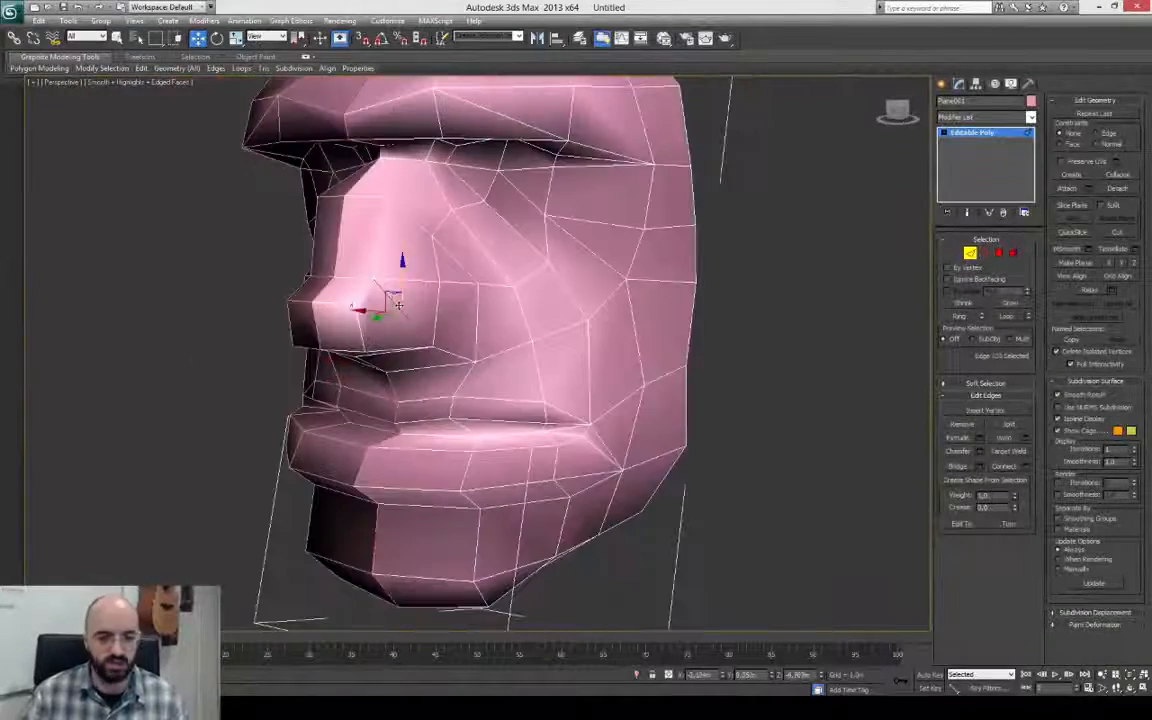
pyautogui.press('1')
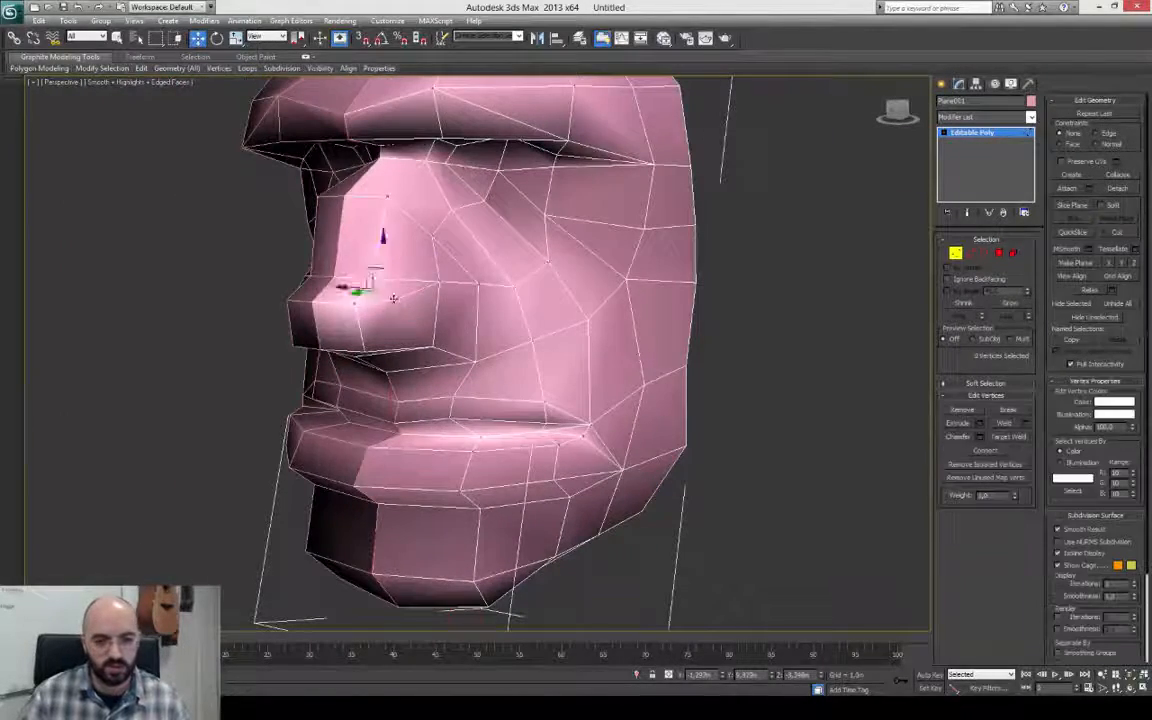
pyautogui.keyDown('alt'); pyautogui.moveTo(475, 382); pyautogui.dragTo(530, 370, button='middle'); pyautogui.keyUp('alt')
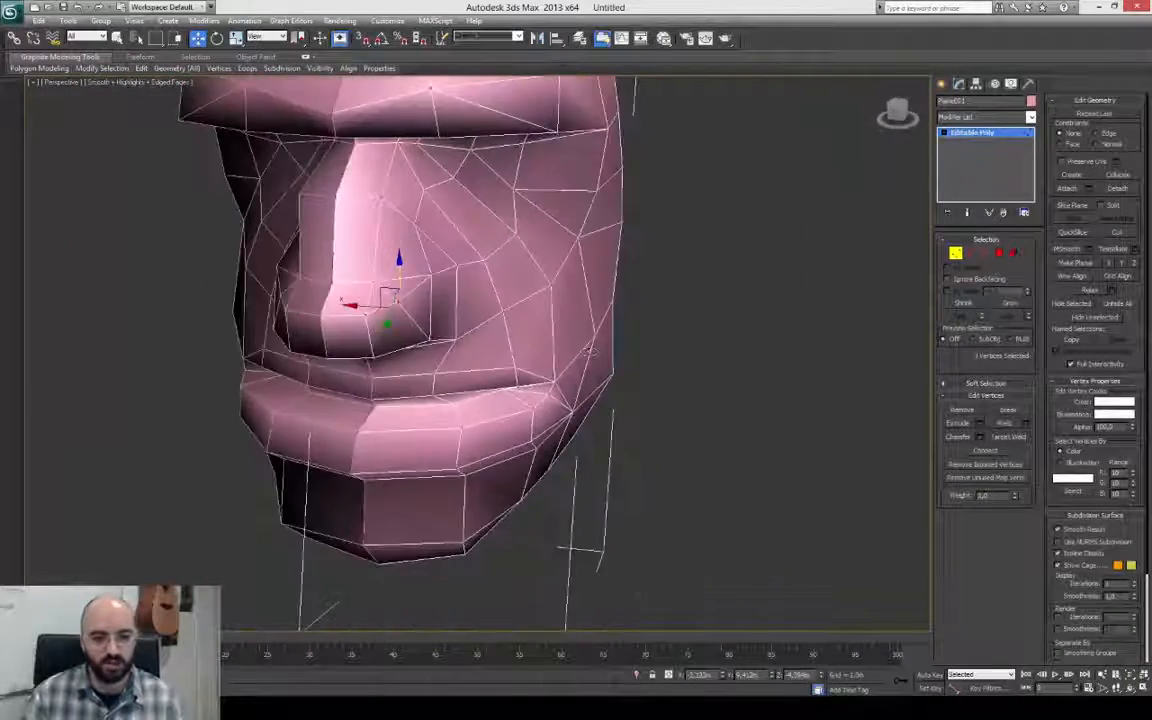
# Finish the vertex edits, add an Unwrap UVW modifier to the head mesh and open its UV editor.
pyautogui.moveTo(642, 385); pyautogui.dragTo(625, 480, button='middle')
pyautogui.scroll(-3, 612, 442)
pyautogui.click(434, 254)
pyautogui.press('1')
pyautogui.click(822, 398)
pyautogui.moveTo(822, 400); pyautogui.dragTo(719, 377, button='middle')
pyautogui.click(624, 341)
pyautogui.keyDown('alt'); pyautogui.moveTo(624, 341); pyautogui.dragTo(684, 347, button='middle'); pyautogui.keyUp('alt')
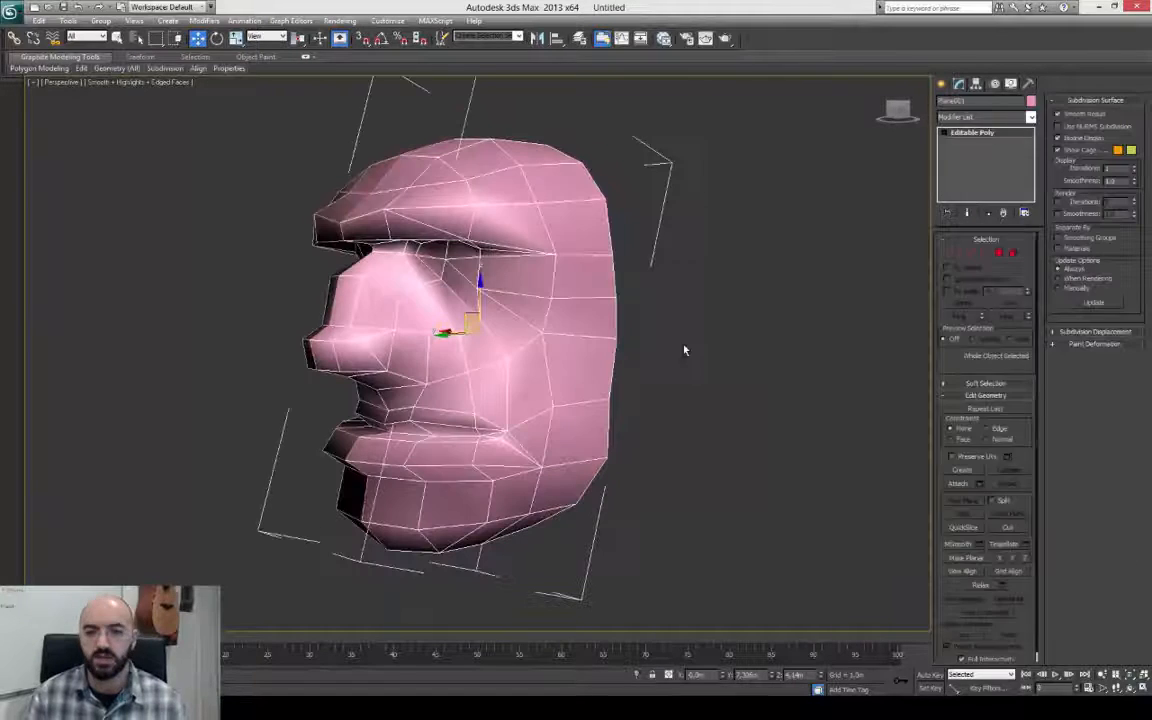
pyautogui.click(999, 378)
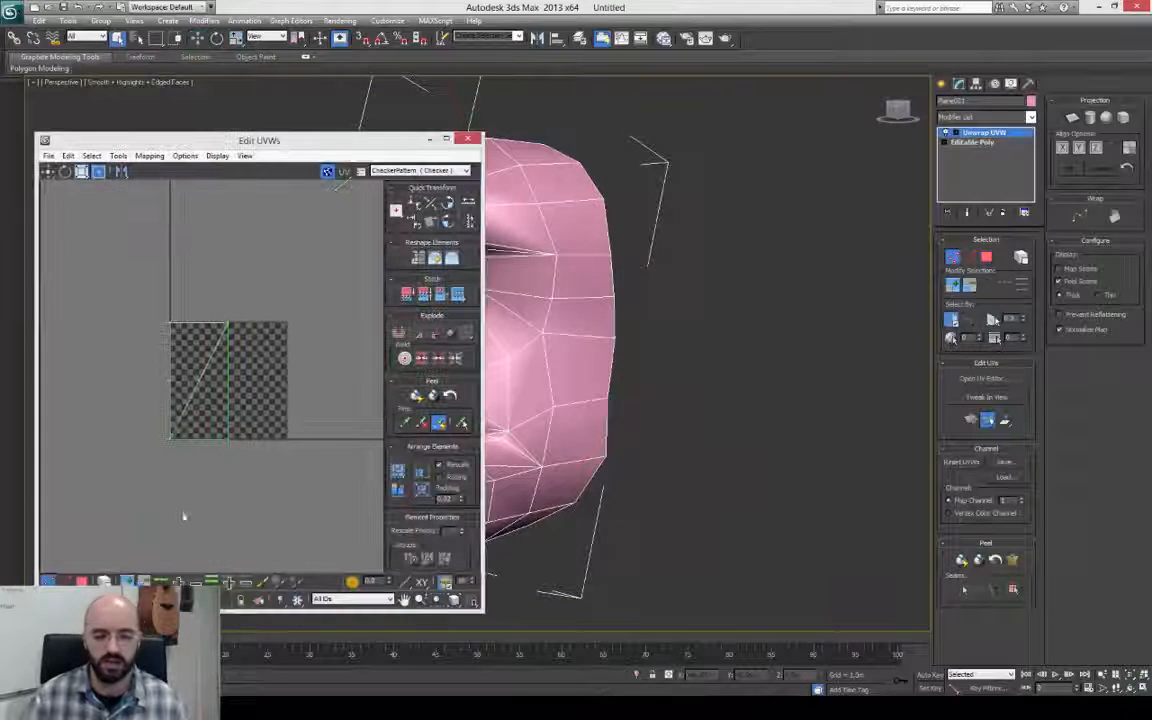
# Relax the UVs of all selected face polygons with the Relax tool.
pyautogui.click(121, 157)
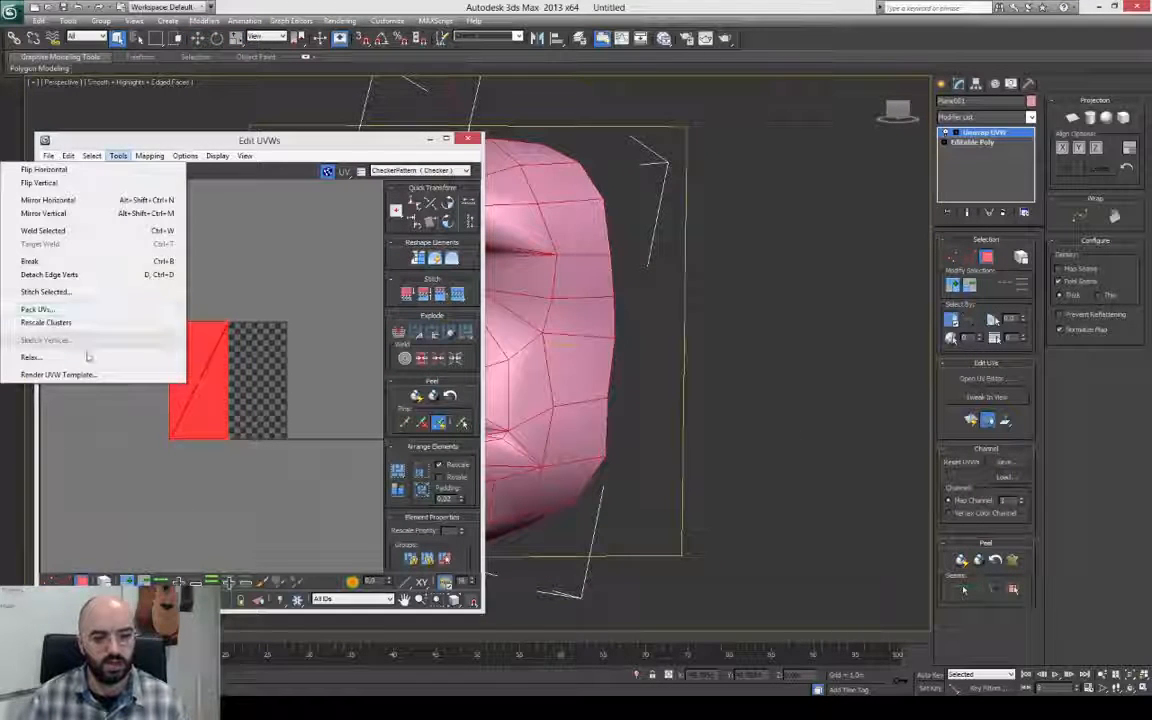
pyautogui.click(85, 358)
pyautogui.click(170, 244)
pyautogui.click(201, 168)
pyautogui.click(118, 157)
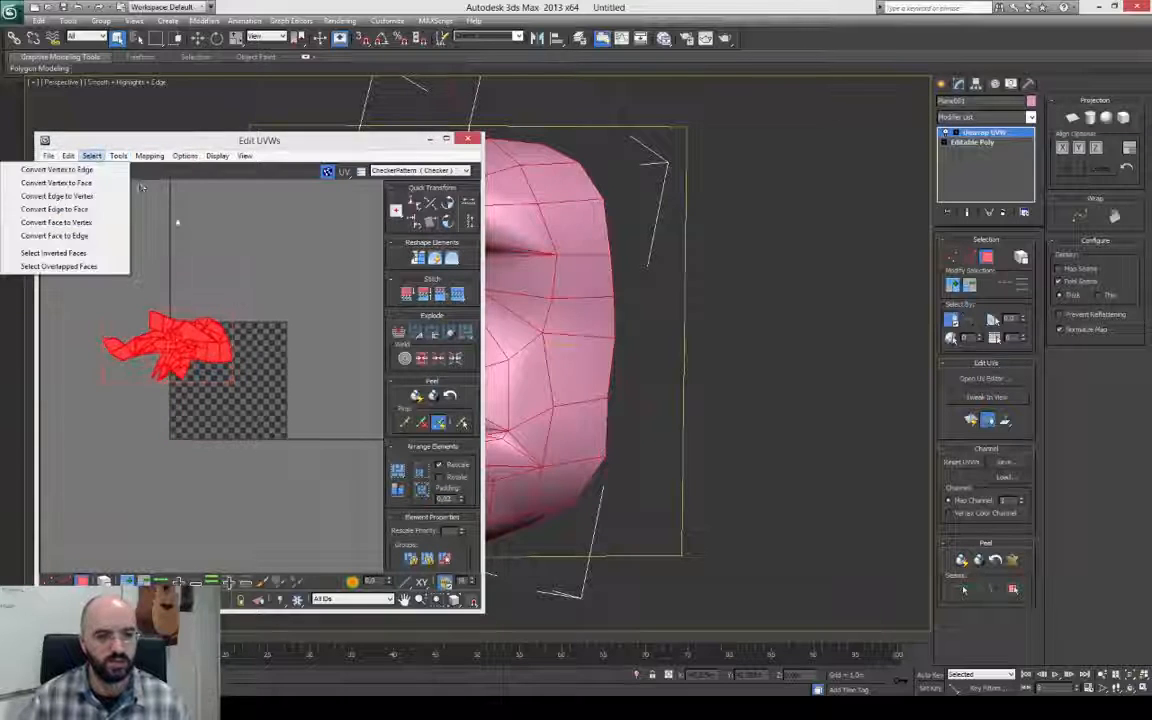
pyautogui.click(175, 221)
# Start a pelt map on the selected faces, run the pelt simulation and relax the stretched UVs.
pyautogui.click(1012, 560)
pyautogui.click(543, 229)
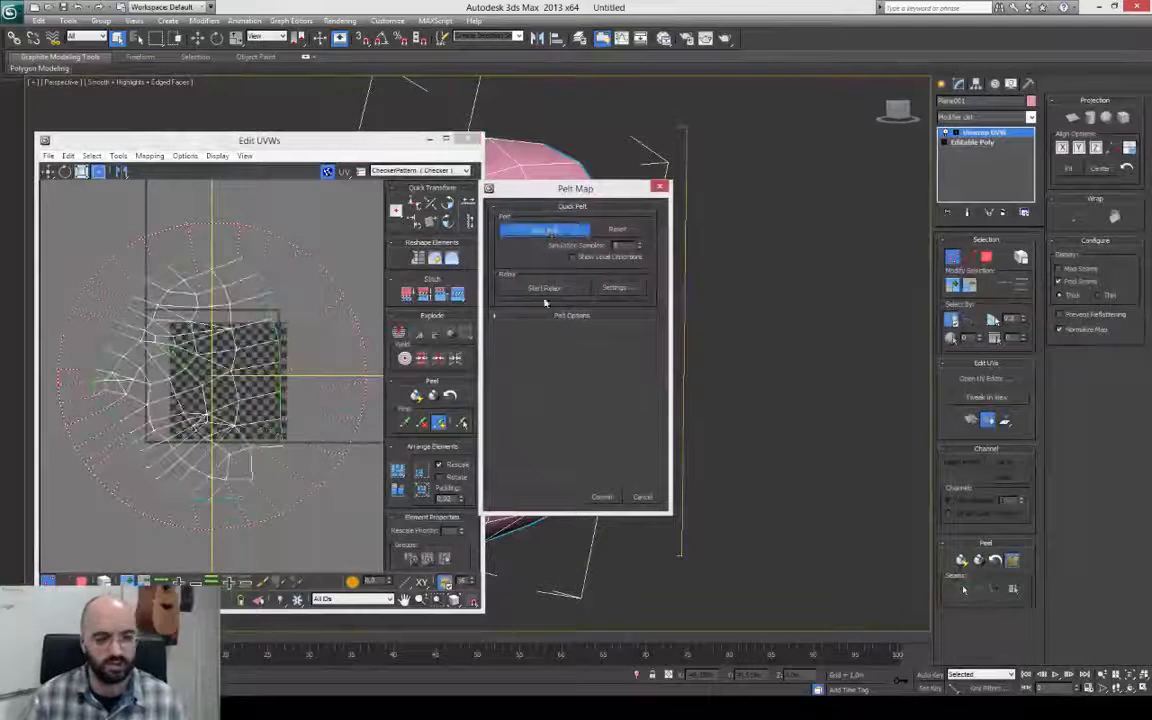
pyautogui.click(545, 288)
pyautogui.click(510, 287)
# Relax the pelt with the Relax By Edge Angles method and commit the pelt map.
pyautogui.click(616, 288)
pyautogui.click(120, 190)
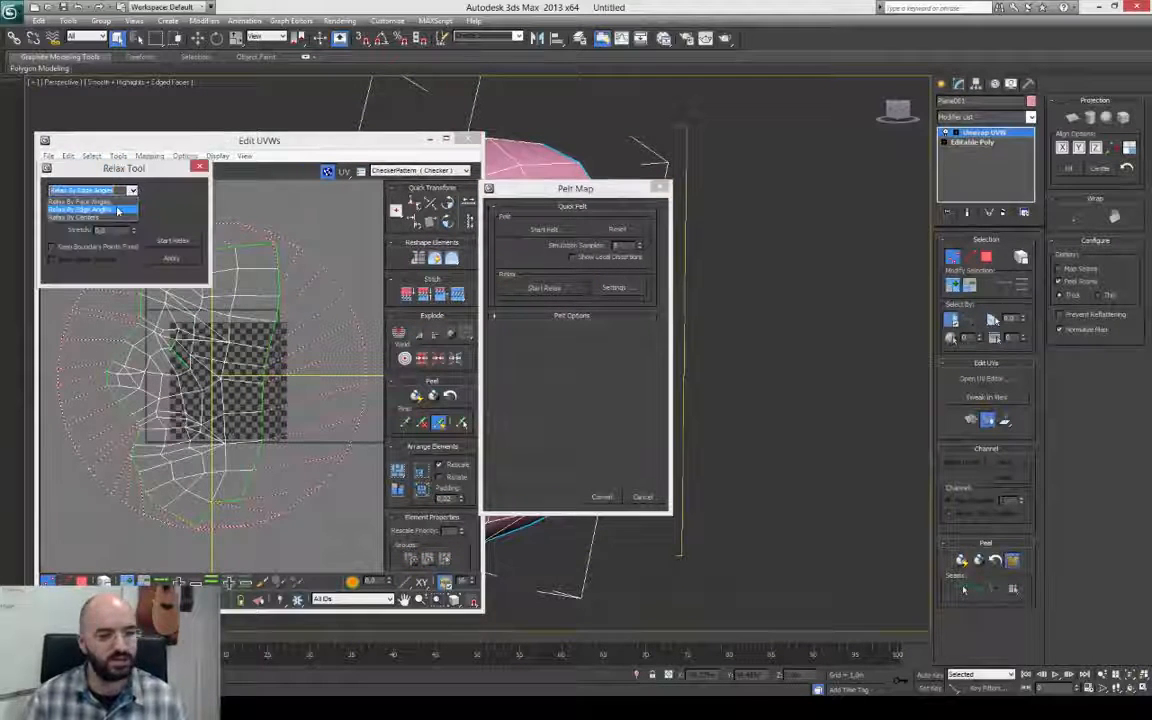
pyautogui.click(117, 212)
pyautogui.click(172, 258)
pyautogui.click(178, 241)
pyautogui.click(202, 168)
pyautogui.click(608, 496)
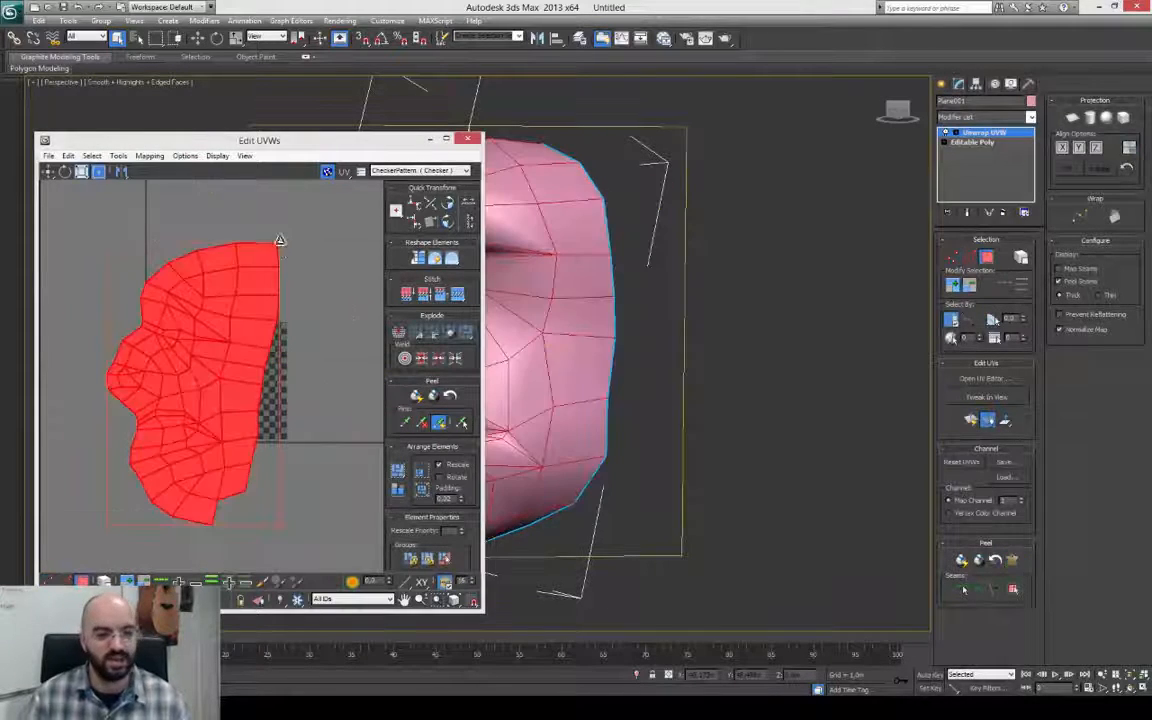
# Fit the UV island inside the checker tile and align its front profile vertices into a straight vertical line.
pyautogui.scroll(3, 307, 437)
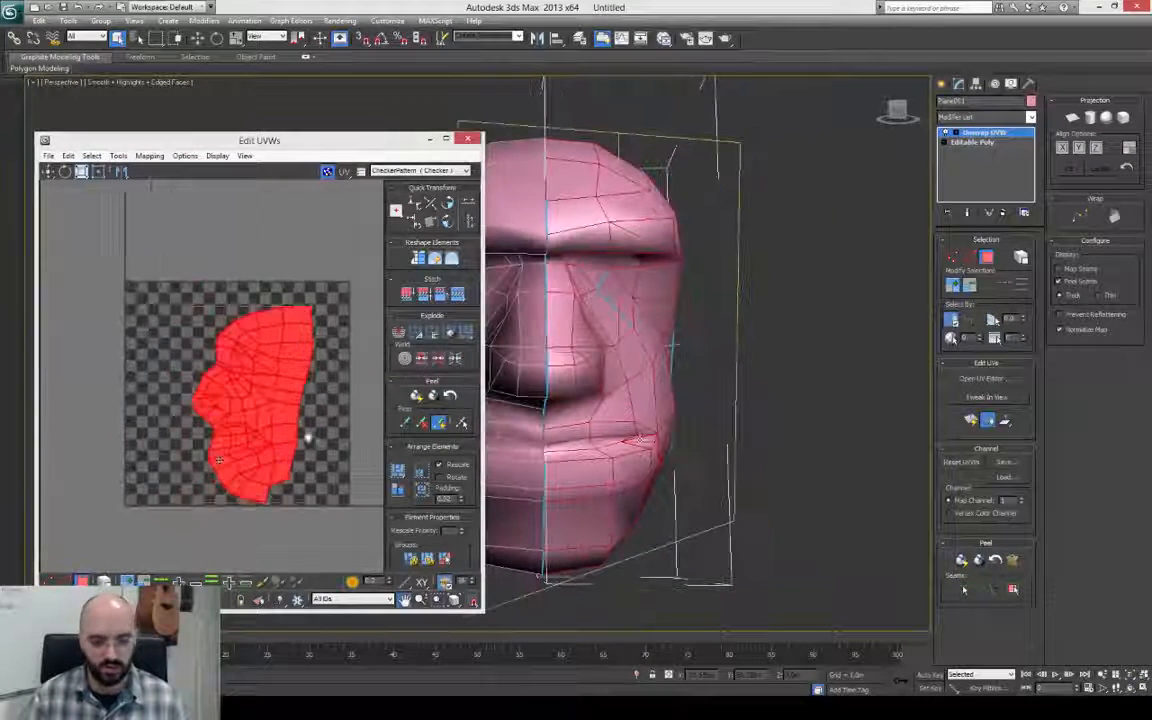
pyautogui.press('1')
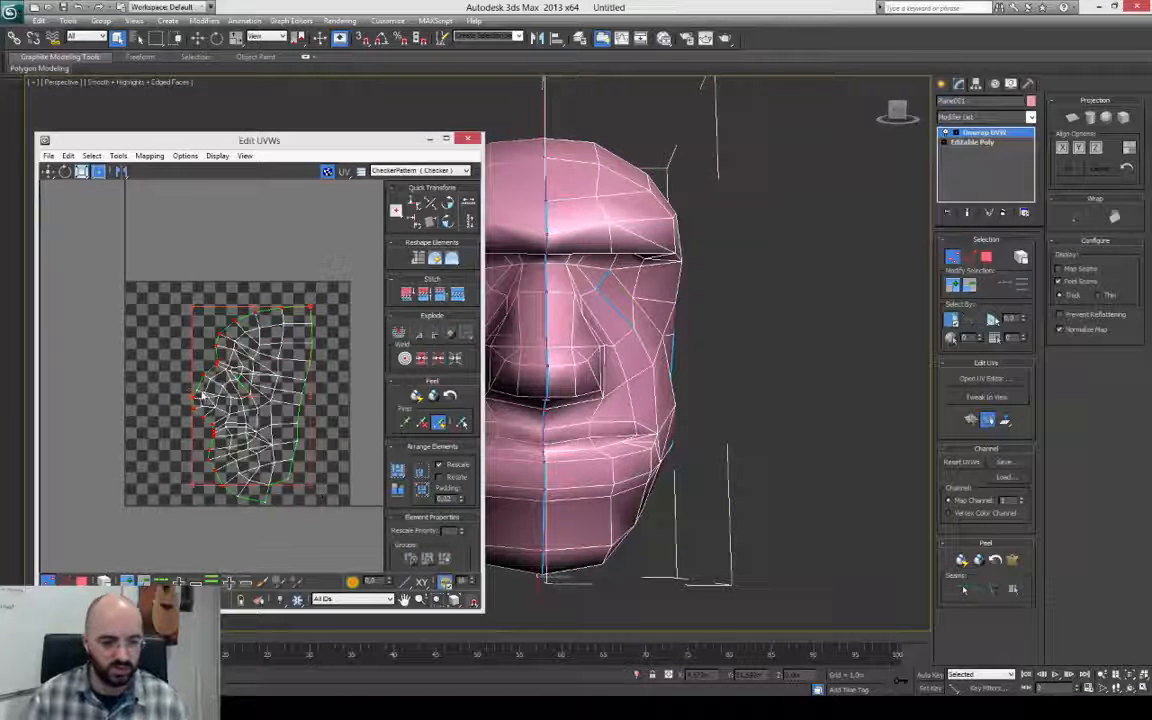
pyautogui.moveTo(711, 480); pyautogui.dragTo(726, 401, button='middle')
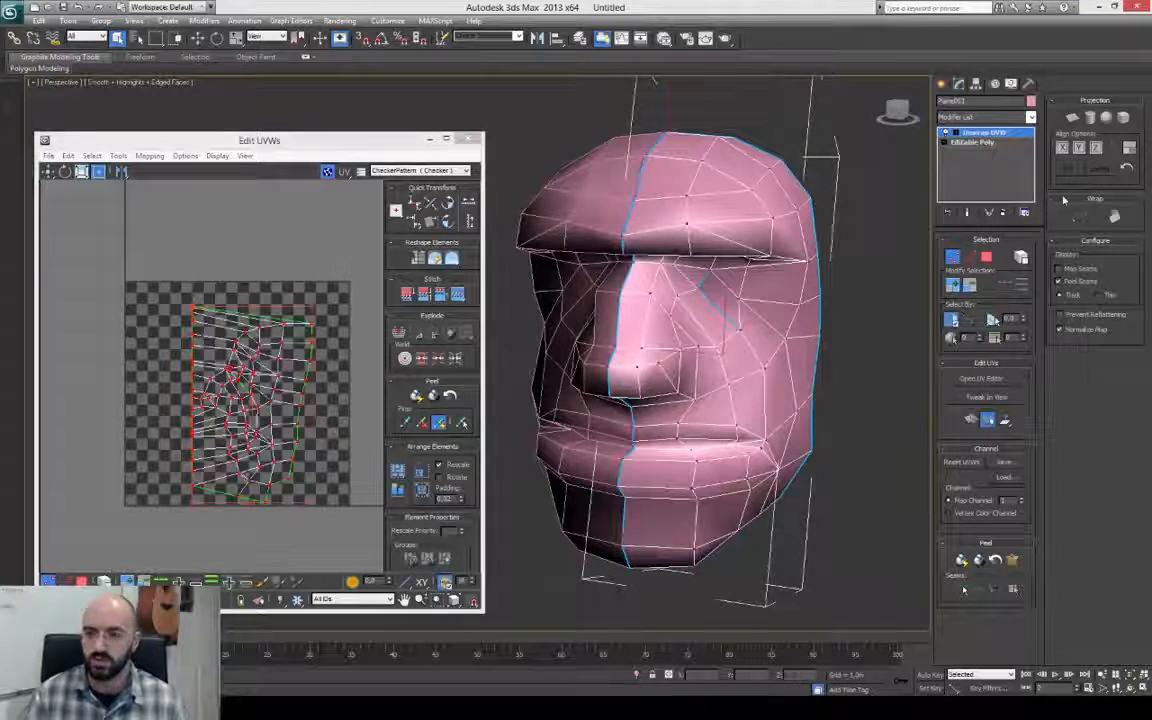
# Apply a cylindrical projection to all faces of the head and enlarge its mapping gizmo.
pyautogui.press('3')
pyautogui.click(1089, 117)
pyautogui.scroll(-4, 720, 362)
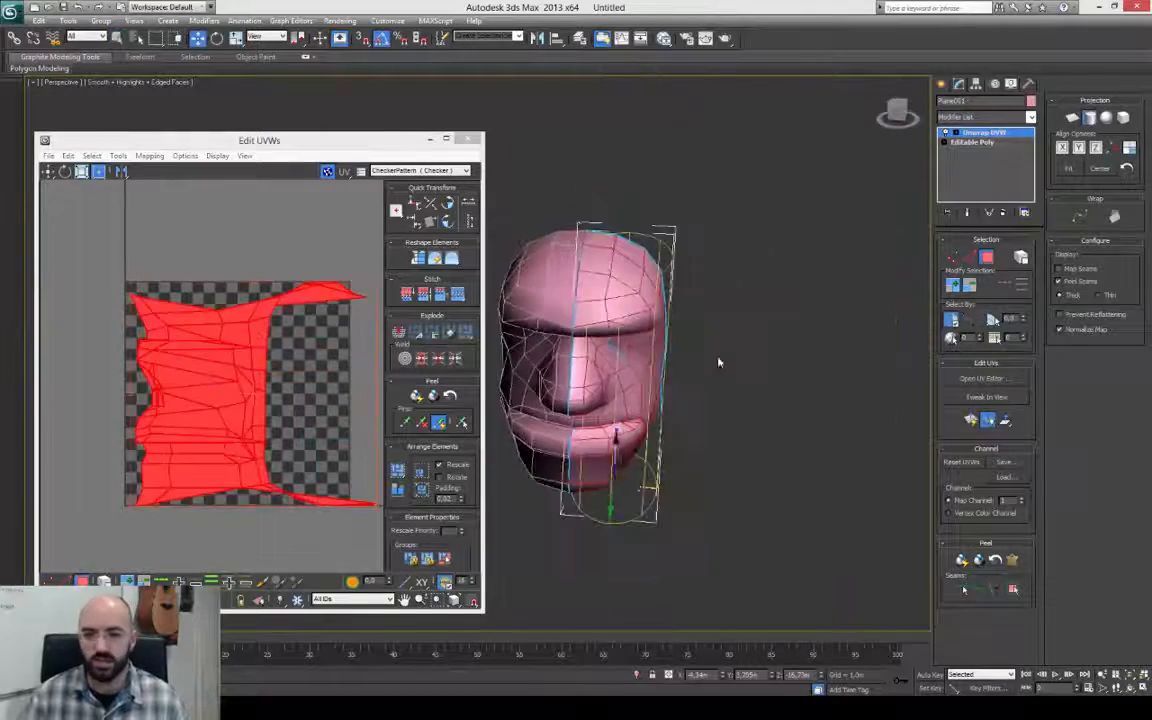
pyautogui.press('r')
pyautogui.moveTo(643, 489); pyautogui.dragTo(689, 532)
pyautogui.keyDown('alt'); pyautogui.moveTo(689, 532); pyautogui.dragTo(775, 364, button='middle'); pyautogui.keyUp('alt')
# Move the cylindrical gizmo so it surrounds the whole head, and undo the last gizmo change.
pyautogui.press('w')
pyautogui.moveTo(669, 441); pyautogui.dragTo(730, 455)
pyautogui.press('e')
pyautogui.hotkey('ctrl', 'z')
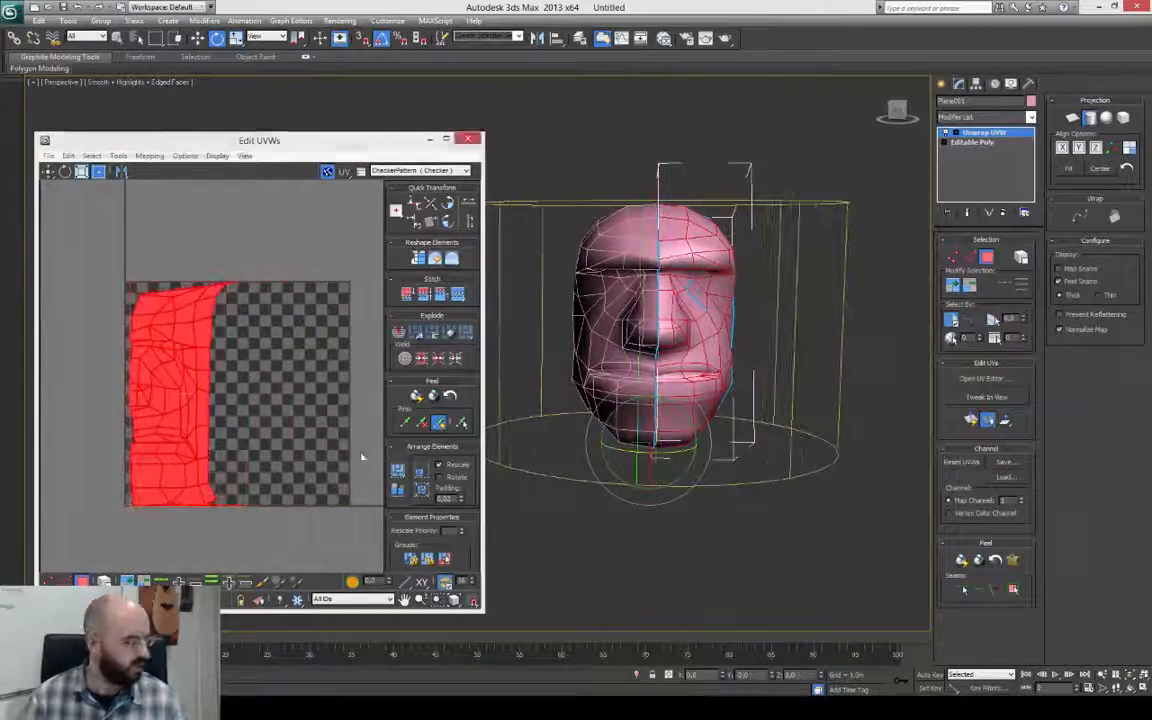
# Adjust the cylindrical gizmo from the Top view and finish the cylindrical projection.
pyautogui.keyDown('alt'); pyautogui.moveTo(715, 405); pyautogui.dragTo(643, 499, button='middle'); pyautogui.keyUp('alt')
pyautogui.press('t')
pyautogui.scroll(-3, 807, 427)
pyautogui.keyDown('alt'); pyautogui.moveTo(735, 430); pyautogui.dragTo(725, 447, button='middle'); pyautogui.keyUp('alt')
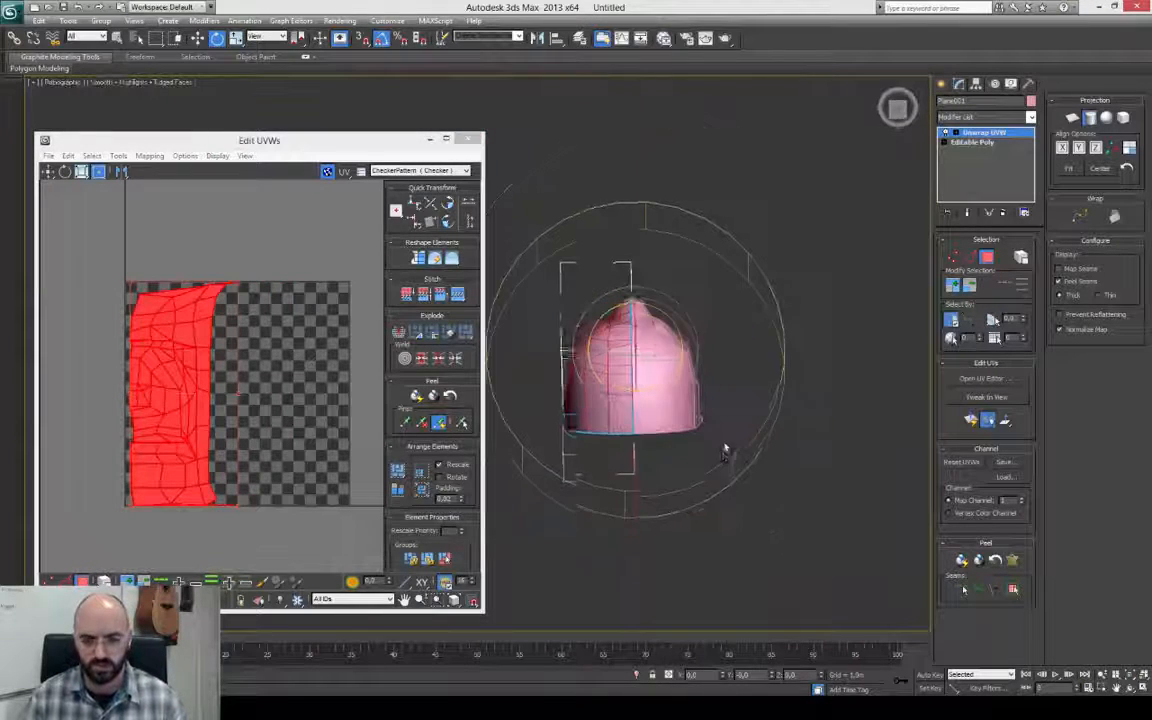
pyautogui.moveTo(677, 372); pyautogui.dragTo(700, 424)
pyautogui.scroll(2, 222, 441)
pyautogui.moveTo(180, 400)
pyautogui.mouseDown(button='middle')
pyautogui.moveTo(234, 391)
pyautogui.moveTo(183, 391)
pyautogui.mouseUp(button='middle')
pyautogui.click(1091, 118)
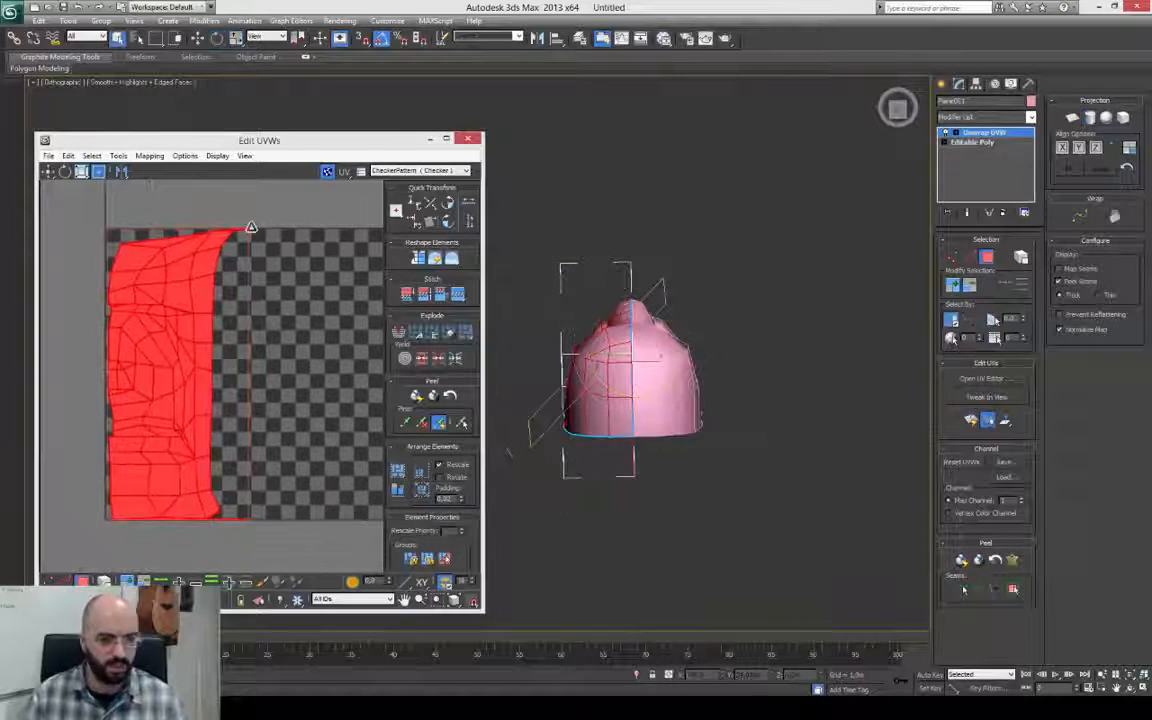
# Stretch the head's UV island wider and shorter in the checker tile and display the CheckerPattern map on the model.
pyautogui.moveTo(247, 230); pyautogui.dragTo(385, 301)
pyautogui.scroll(-2, 385, 301)
pyautogui.moveTo(338, 323); pyautogui.dragTo(298, 320, button='middle')
pyautogui.keyDown('alt'); pyautogui.moveTo(725, 420); pyautogui.dragTo(772, 255, button='middle'); pyautogui.keyUp('alt')
pyautogui.click(420, 171)
pyautogui.click(411, 186)
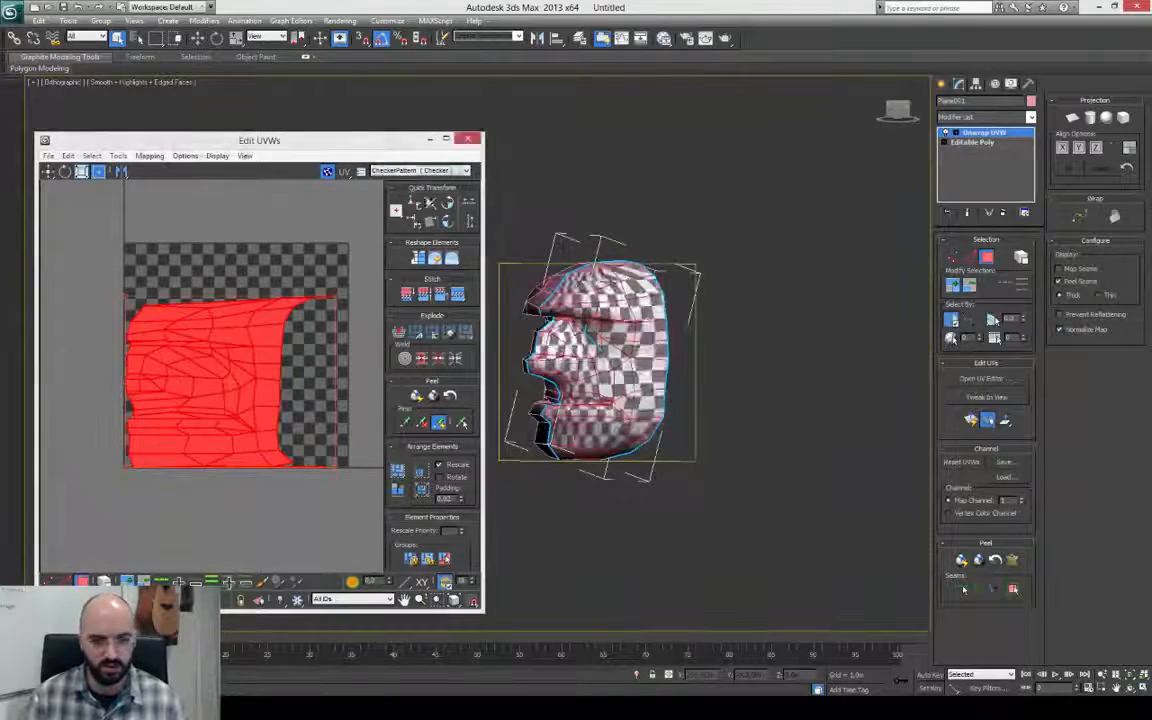
# Select all UV vertices and relax them by face angles with 100 iterations and an amount of 0.1.
pyautogui.keyDown('alt'); pyautogui.moveTo(682, 385); pyautogui.dragTo(687, 413, button='middle'); pyautogui.keyUp('alt')
pyautogui.scroll(4, 688, 412)
pyautogui.click(48, 581)
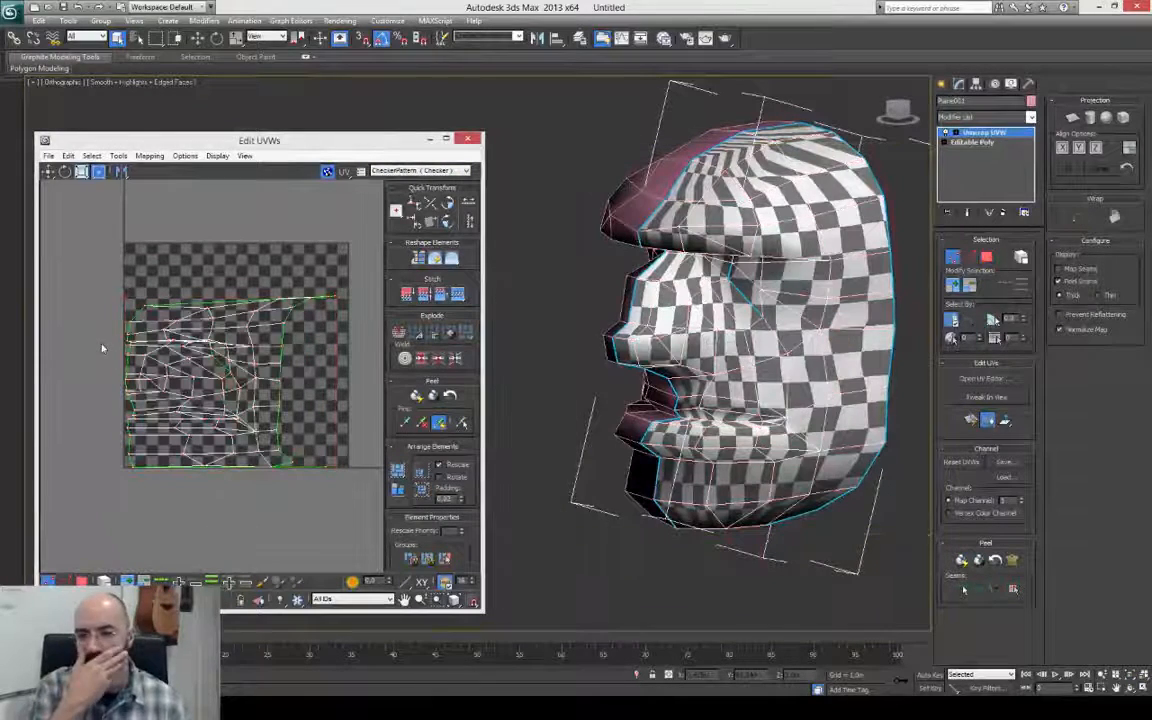
pyautogui.keyDown('alt'); pyautogui.moveTo(700, 340); pyautogui.dragTo(684, 352, button='middle'); pyautogui.keyUp('alt')
pyautogui.moveTo(360, 273); pyautogui.dragTo(106, 486)
pyautogui.click(149, 157)
pyautogui.moveTo(118, 157)
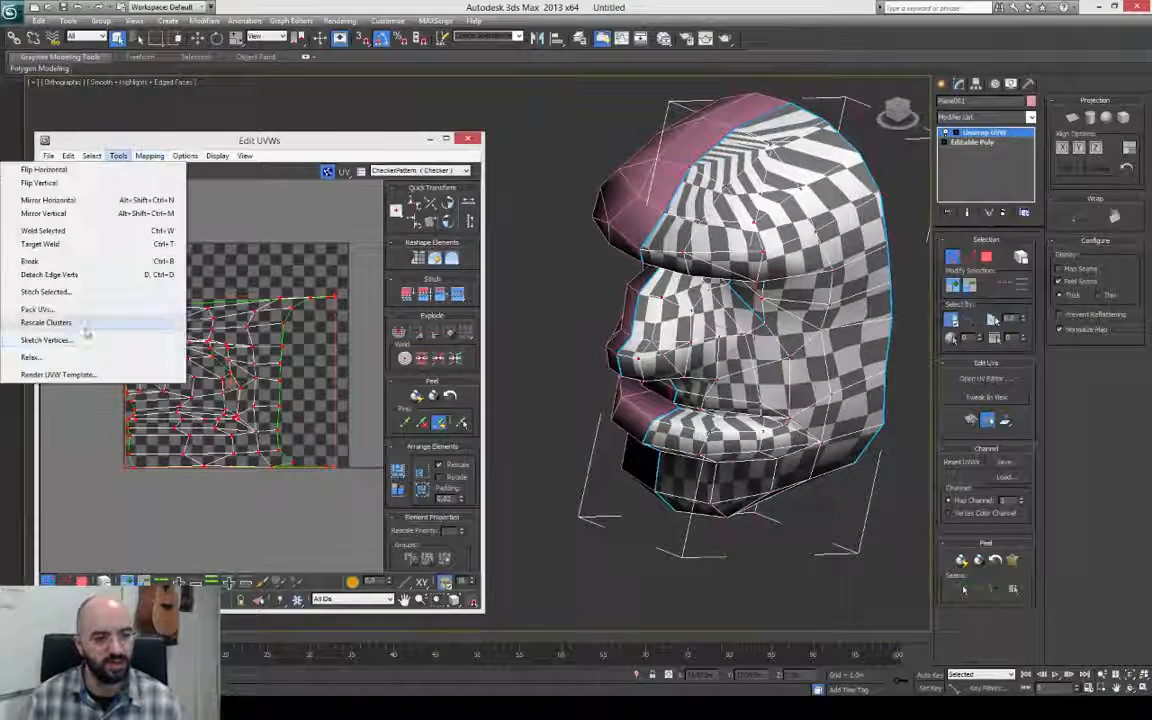
pyautogui.click(84, 357)
pyautogui.click(190, 259)
pyautogui.moveTo(690, 400)
pyautogui.keyDown('alt'); pyautogui.mouseDown(button='middle')
pyautogui.moveTo(742, 430)
pyautogui.moveTo(680, 385)
pyautogui.mouseUp(button='middle'); pyautogui.keyUp('alt')
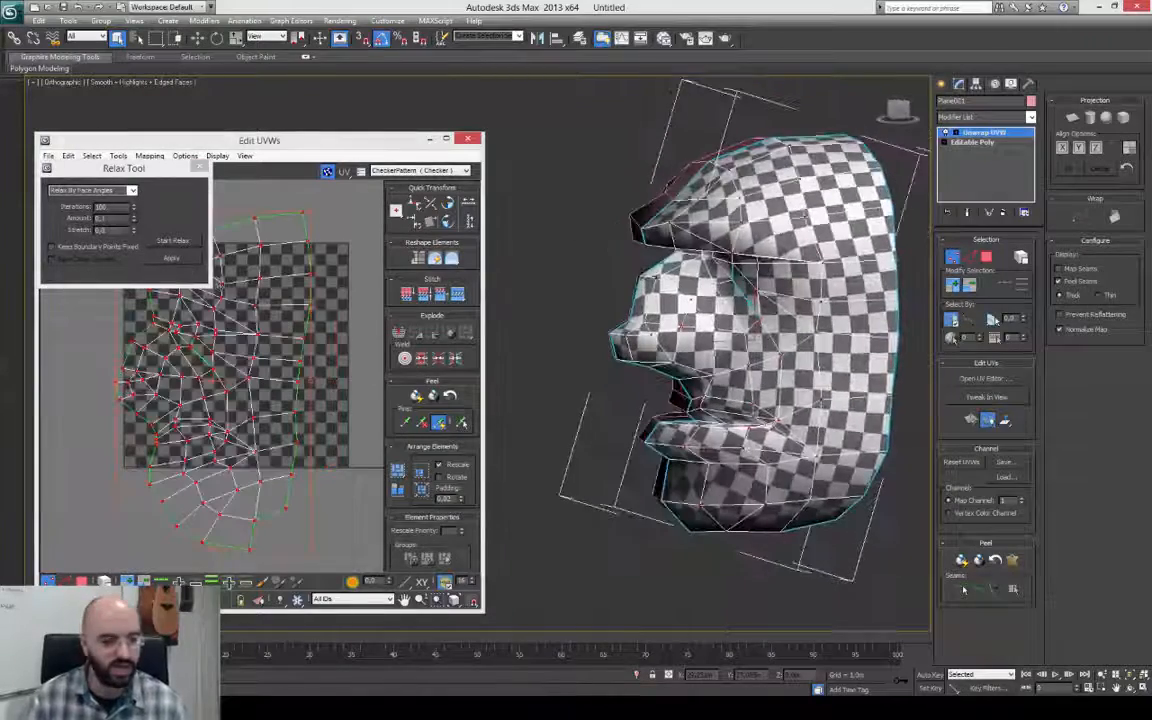
pyautogui.scroll(-2, 251, 408)
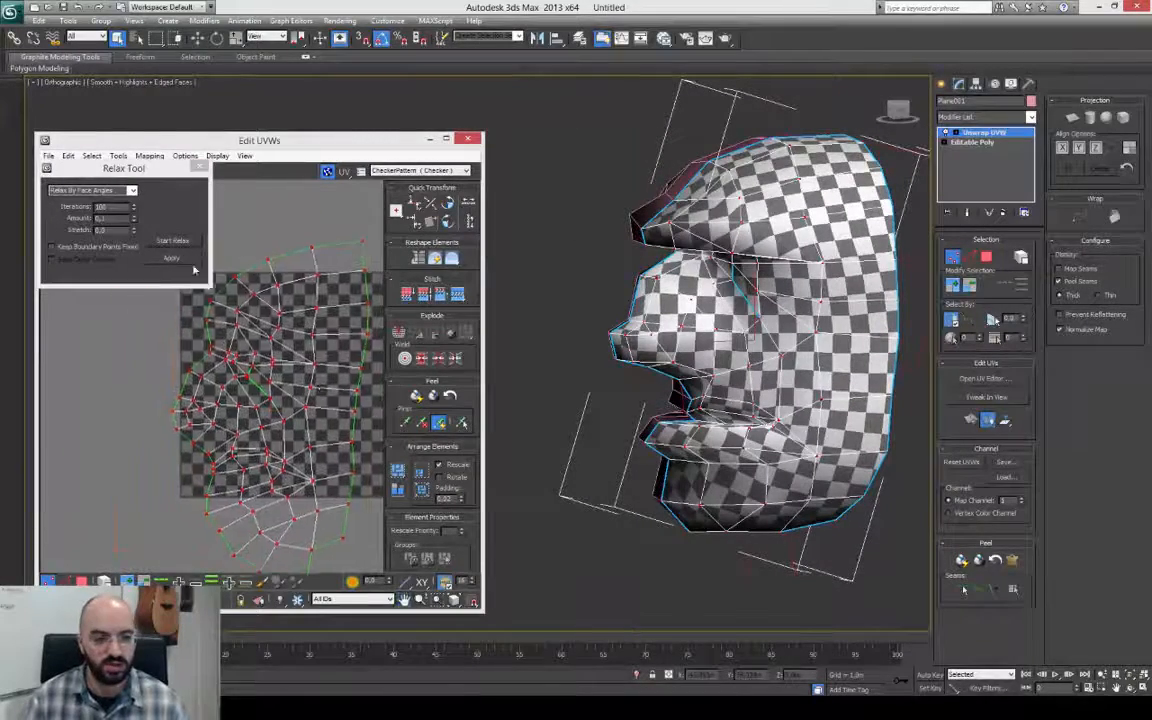
pyautogui.click(202, 167)
# Scale down the relaxed UV island proportionally and position it fully inside the checker tile.
pyautogui.scroll(-1, 282, 420)
pyautogui.keyDown('ctrl'); pyautogui.moveTo(309, 272); pyautogui.dragTo(262, 360); pyautogui.keyUp('ctrl')
pyautogui.moveTo(236, 424); pyautogui.dragTo(267, 361)
pyautogui.click(334, 362)
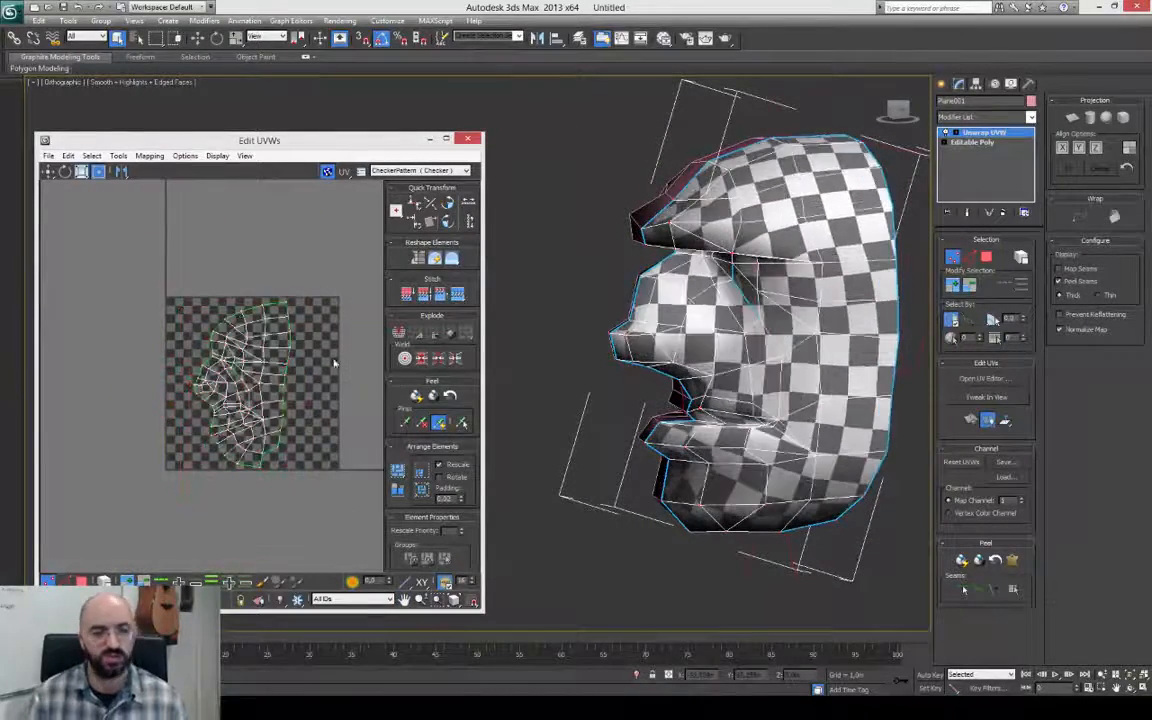
# Render a UVW template of the relaxed layout and close the rendered map.
pyautogui.click(118, 157)
pyautogui.click(100, 372)
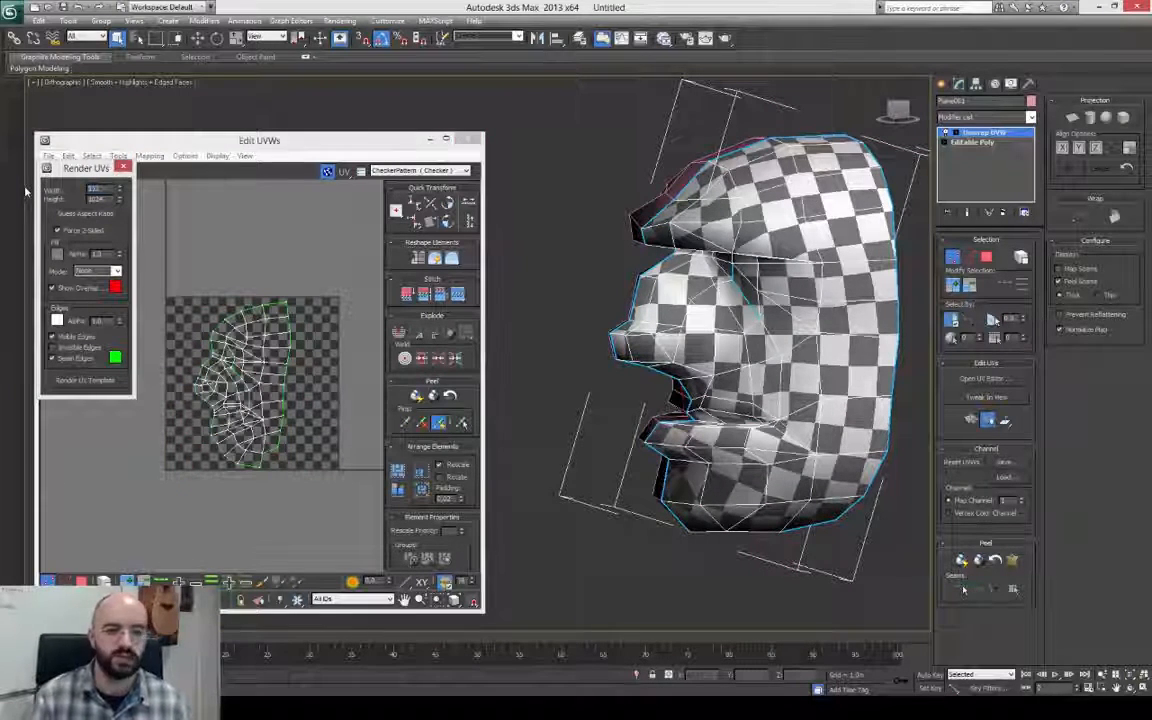
pyautogui.click(85, 380)
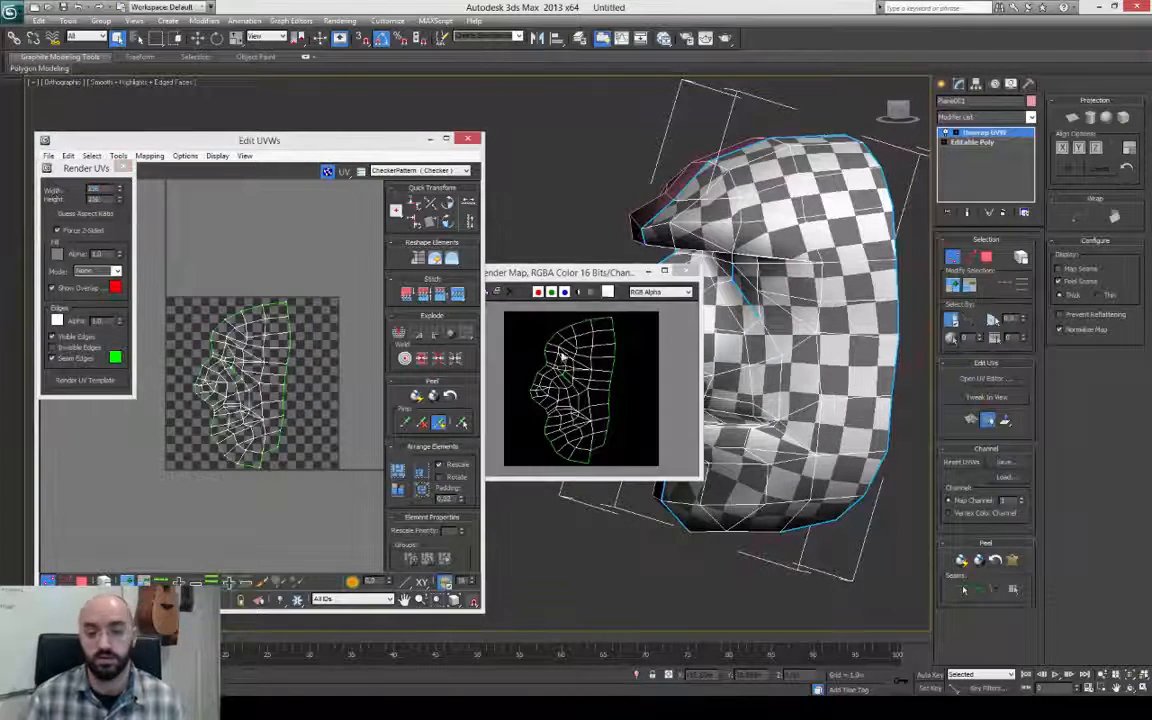
pyautogui.click(687, 272)
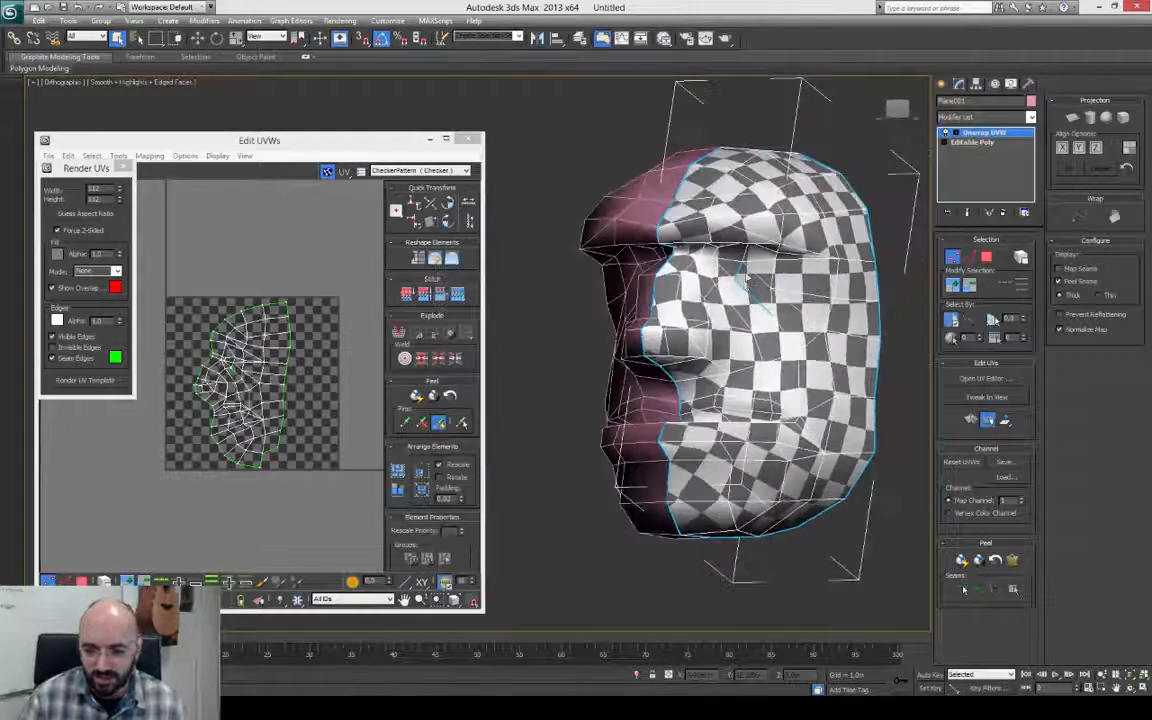
# Collapse the head to an Editable Poly and add a new Unwrap UVW modifier with its UV editor open.
pyautogui.rightClick(735, 283)
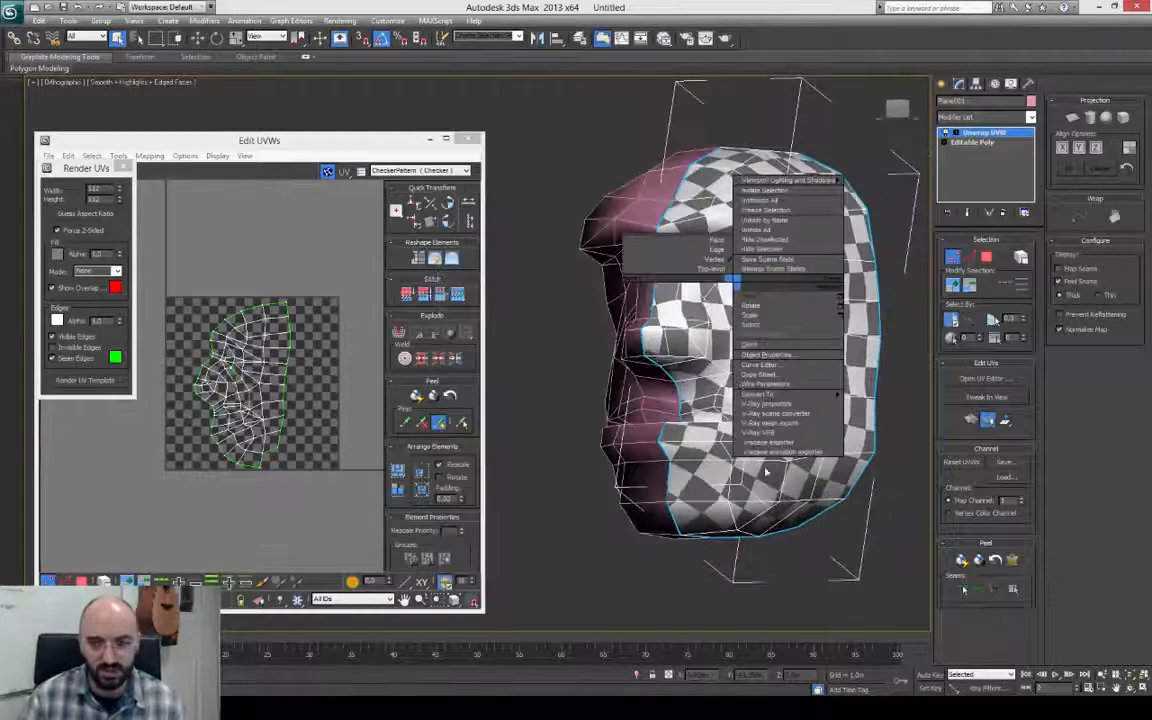
pyautogui.click(803, 436)
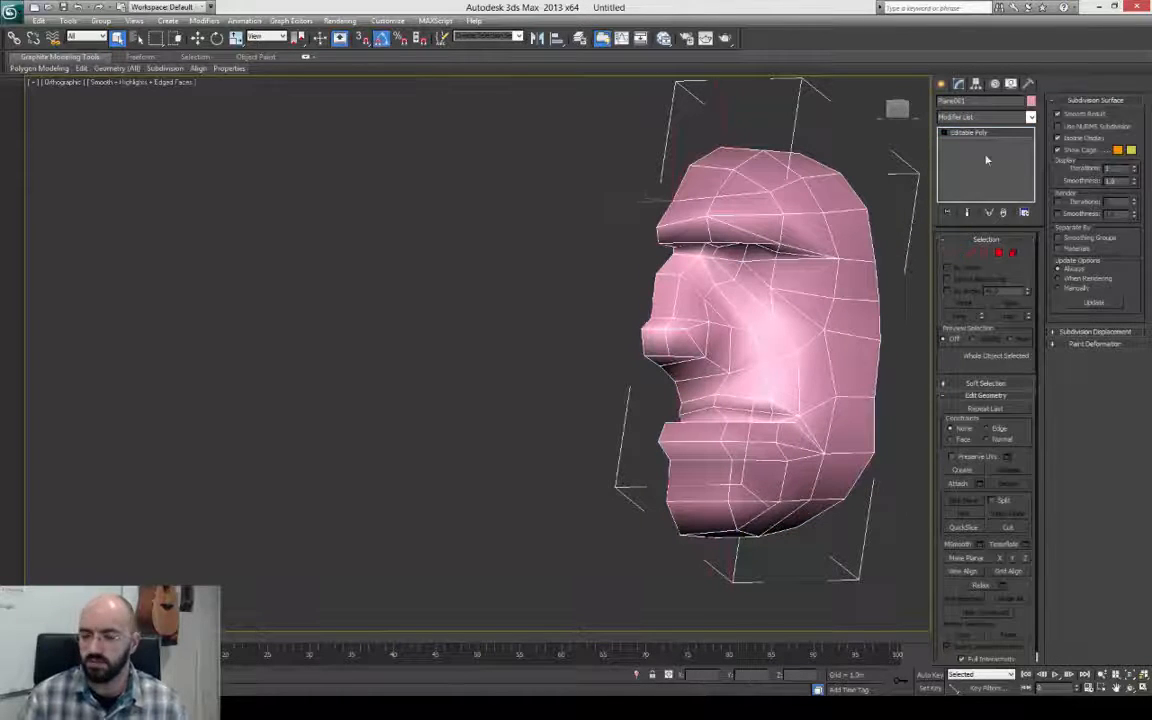
pyautogui.click(985, 117)
pyautogui.click(951, 548)
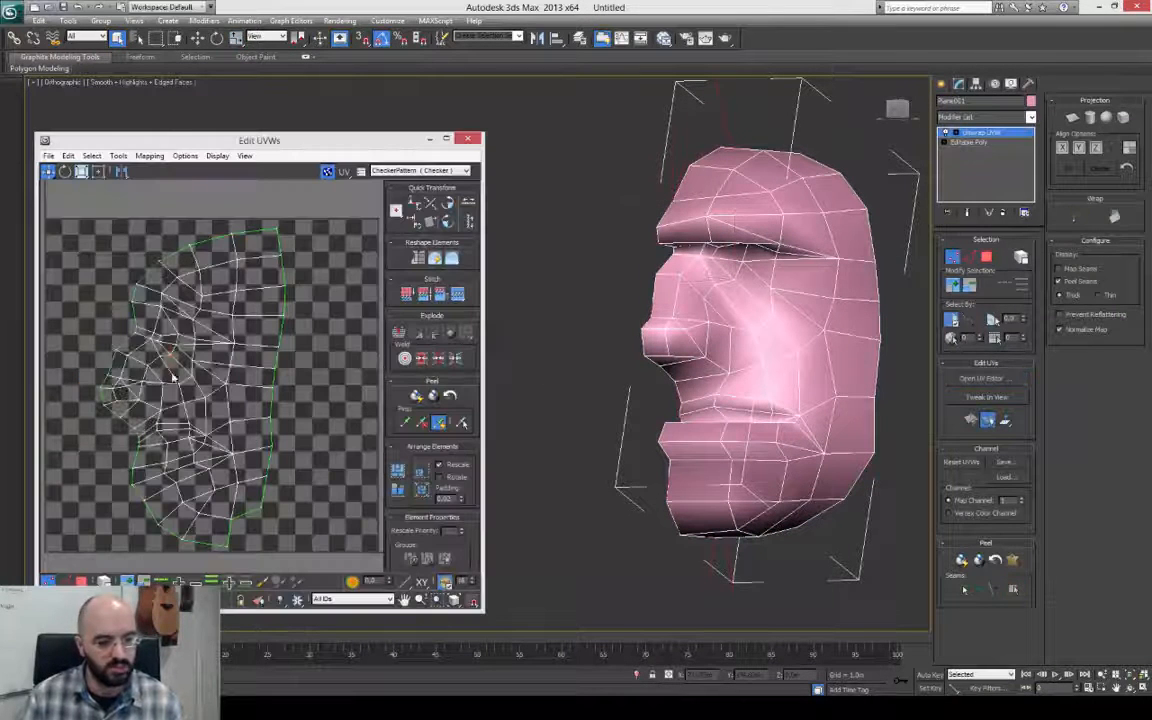
# Render the head's UV layout as a UVW template image.
pyautogui.click(118, 155)
pyautogui.click(75, 372)
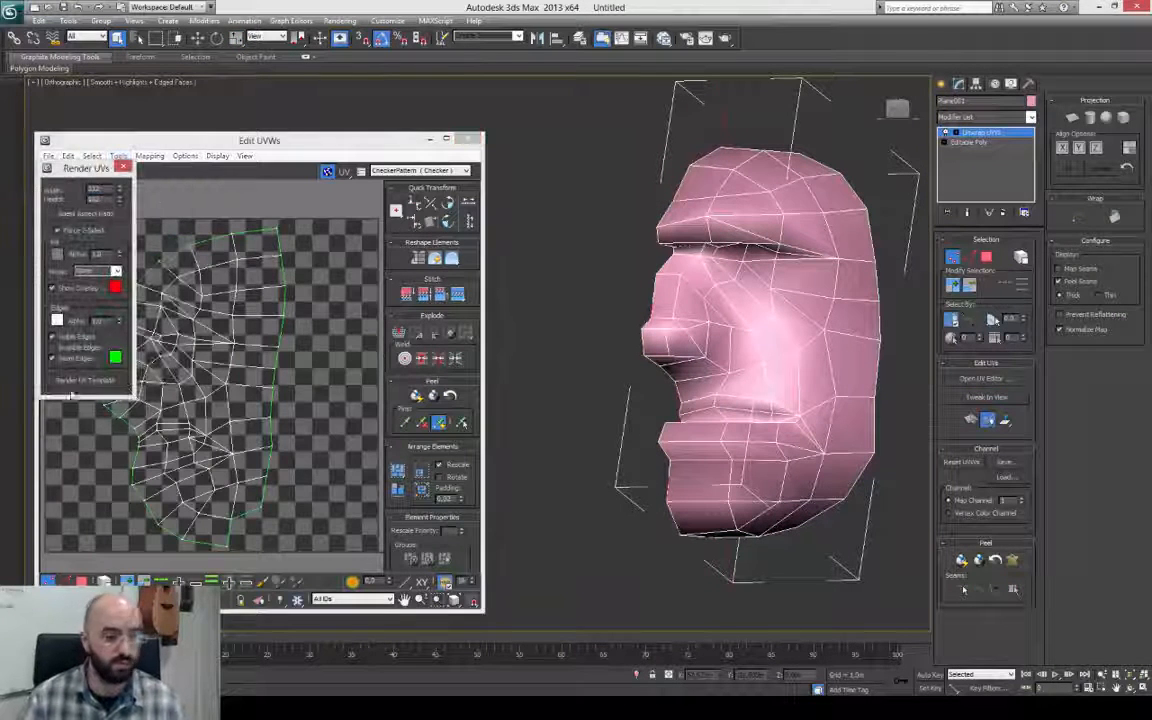
pyautogui.click(85, 380)
pyautogui.moveTo(647, 217); pyautogui.dragTo(727, 196)
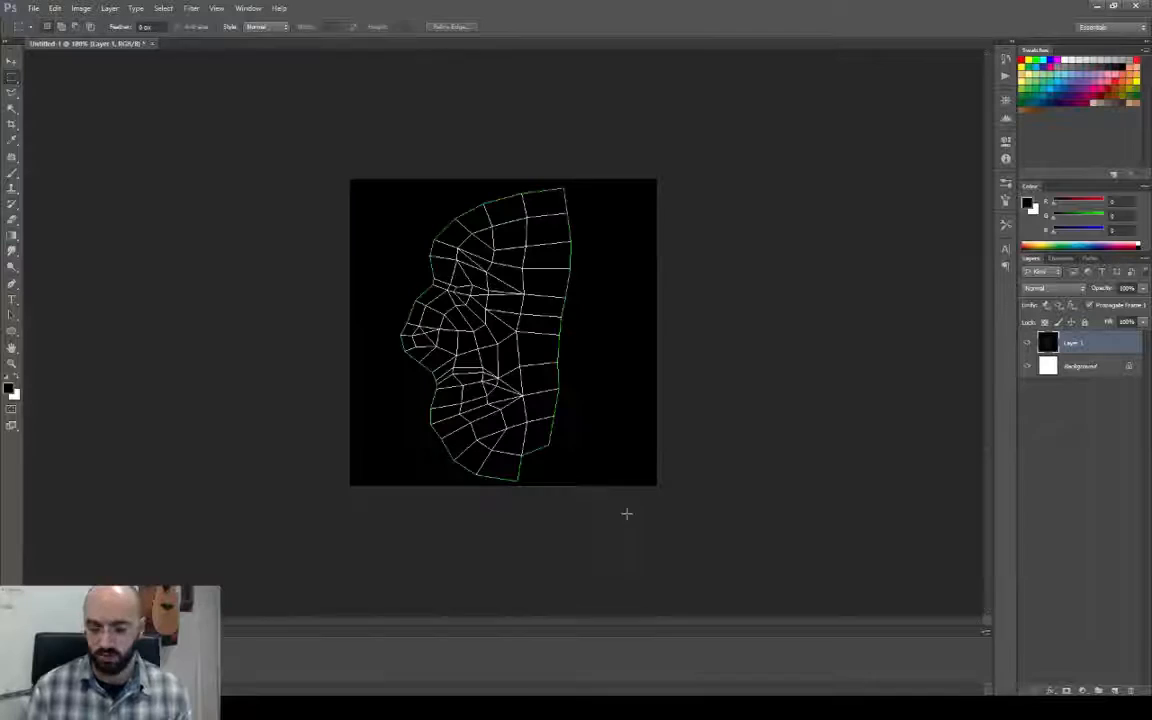
# Switch to Photoshop and lighten the Background layer beneath the wireframe with Hue/Saturation.
pyautogui.rightClick(1000, 368)
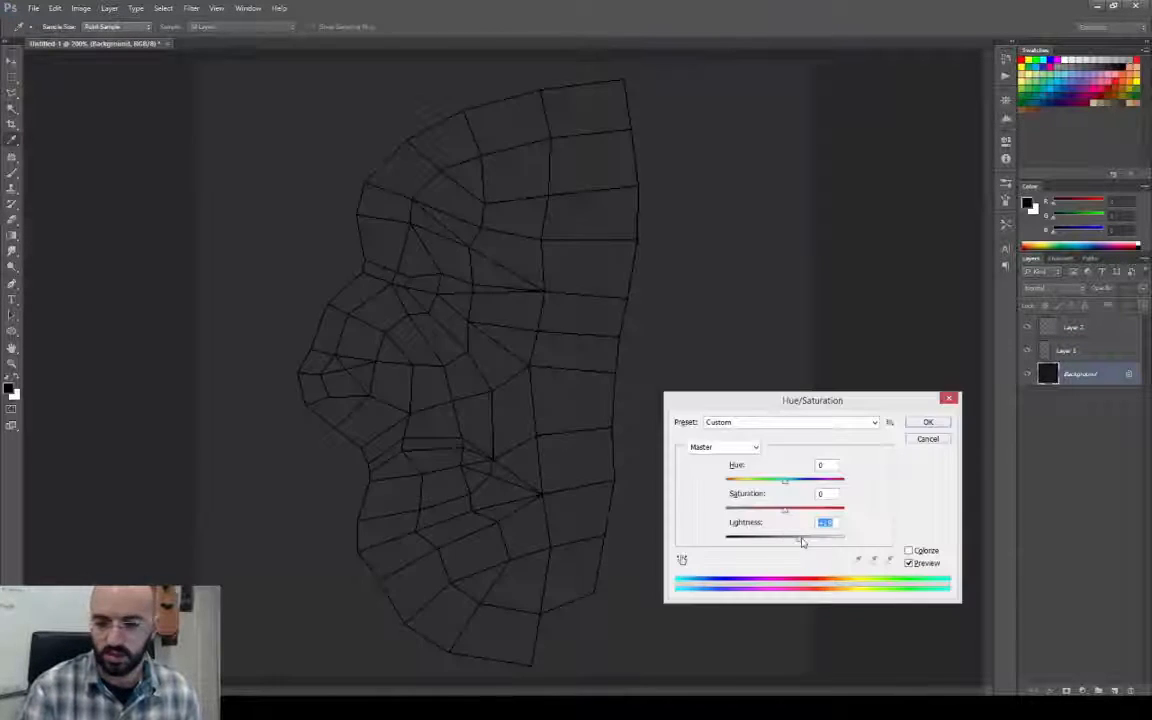
pyautogui.click(940, 420)
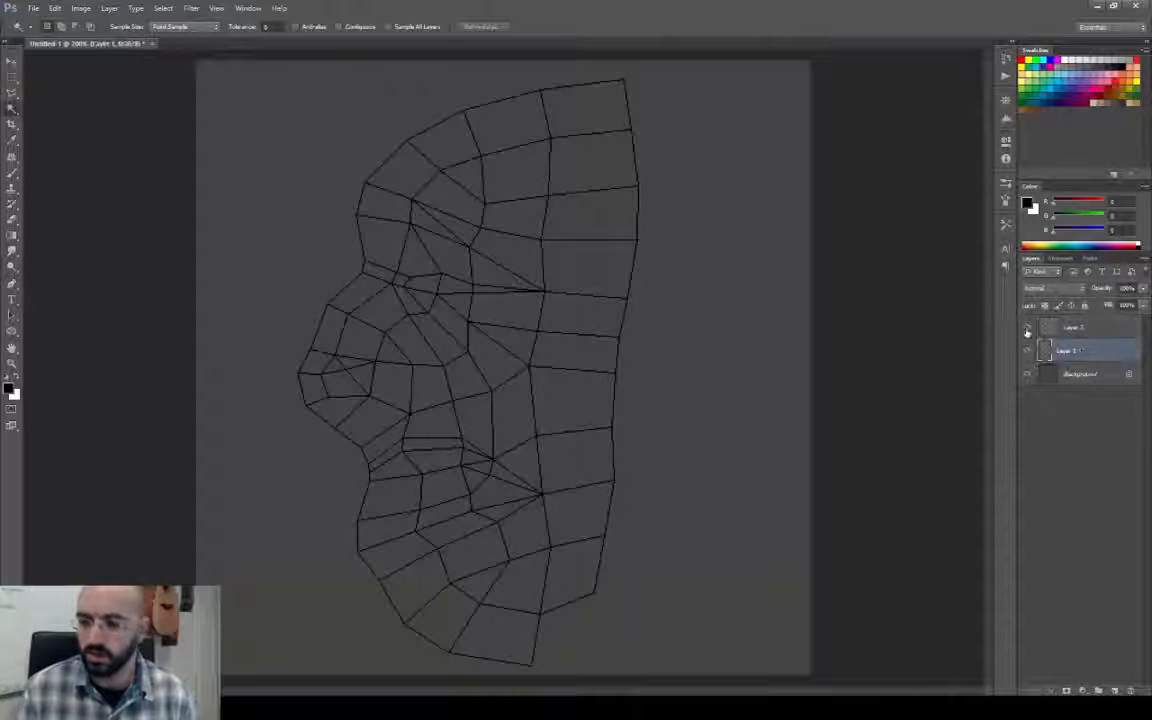
# Rename the wireframe layer UVWs and save the document as MonsterFace.PSD.
pyautogui.doubleClick(1068, 350)
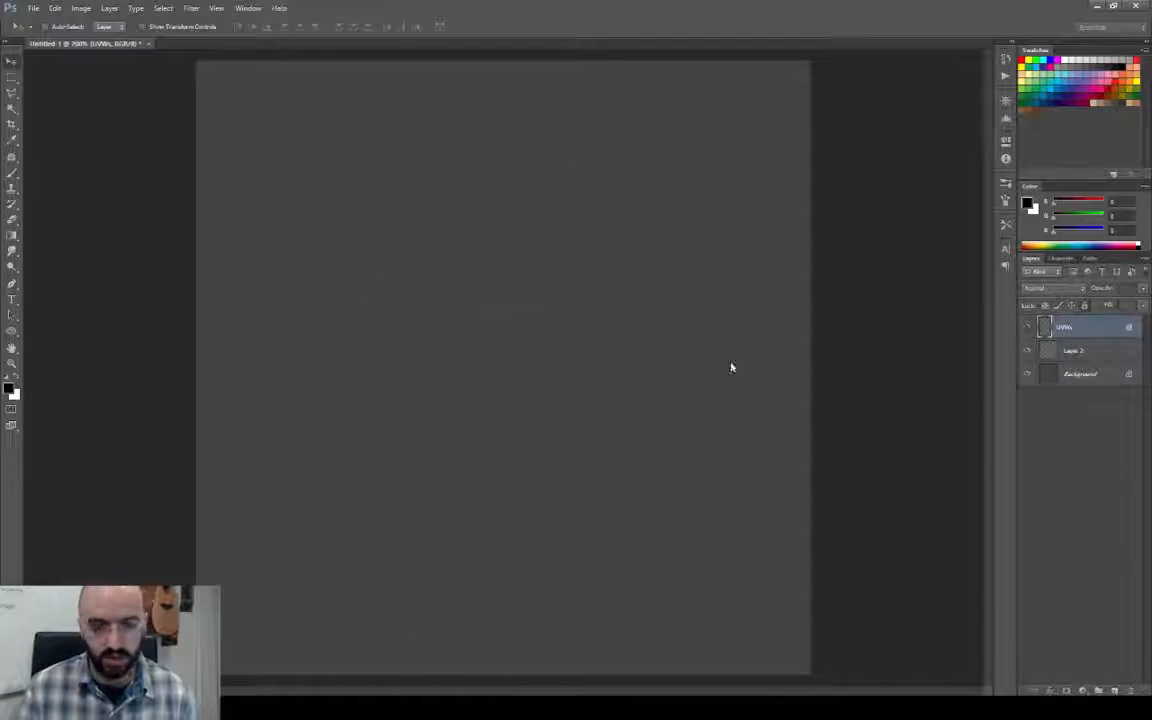
pyautogui.hotkey('ctrl', 's')
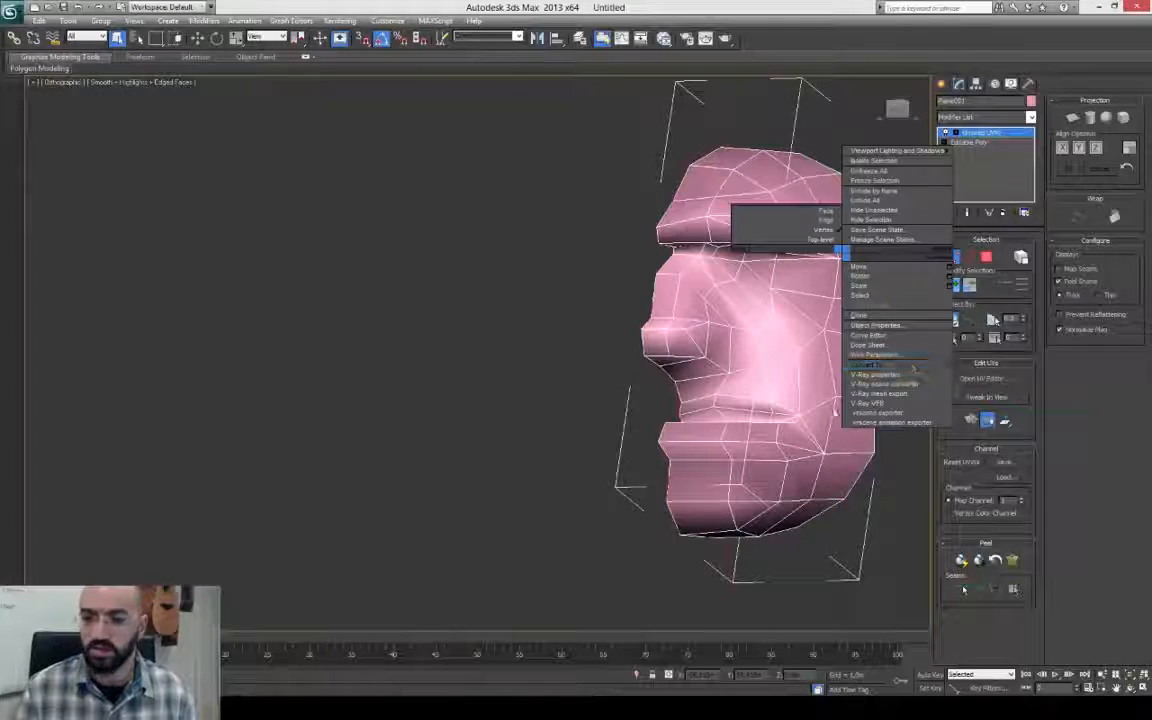
# Switch to 3ds Max, collapse the half head to an Editable Poly, and add a Symmetry modifier on X with Flip enabled.
pyautogui.click(849, 244)
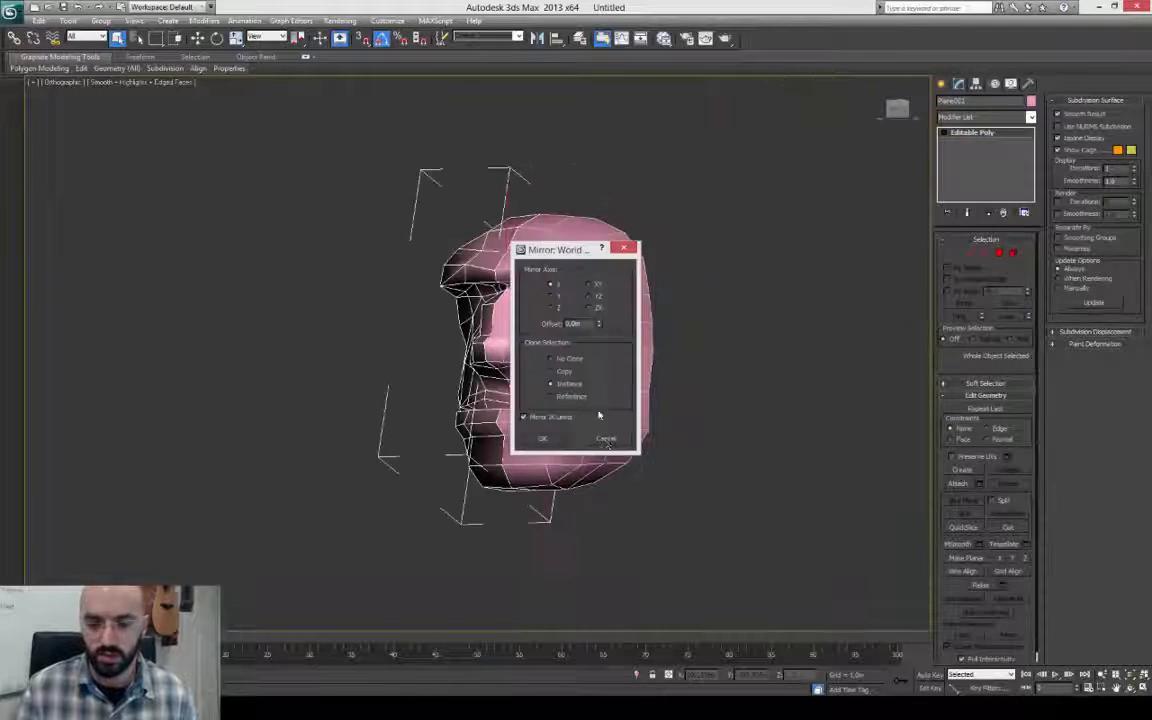
pyautogui.click(606, 439)
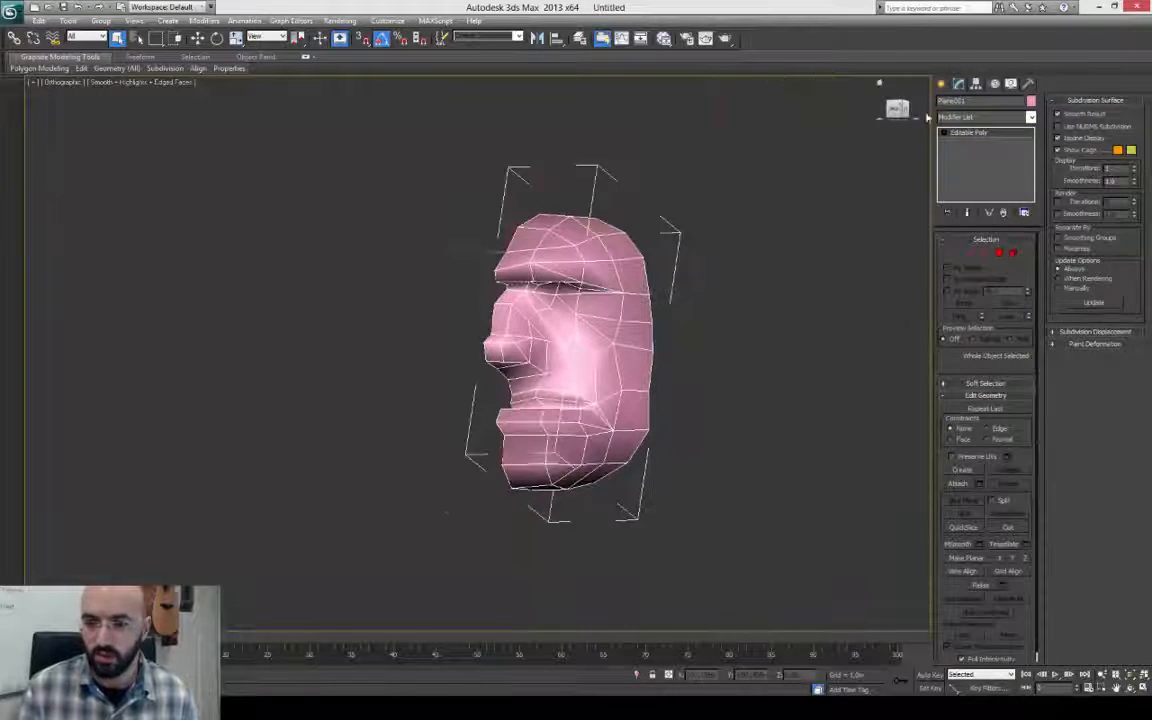
pyautogui.click(967, 117)
pyautogui.write('sy')
pyautogui.press('Return')
pyautogui.click(964, 274)
pyautogui.scroll(2, 687, 293)
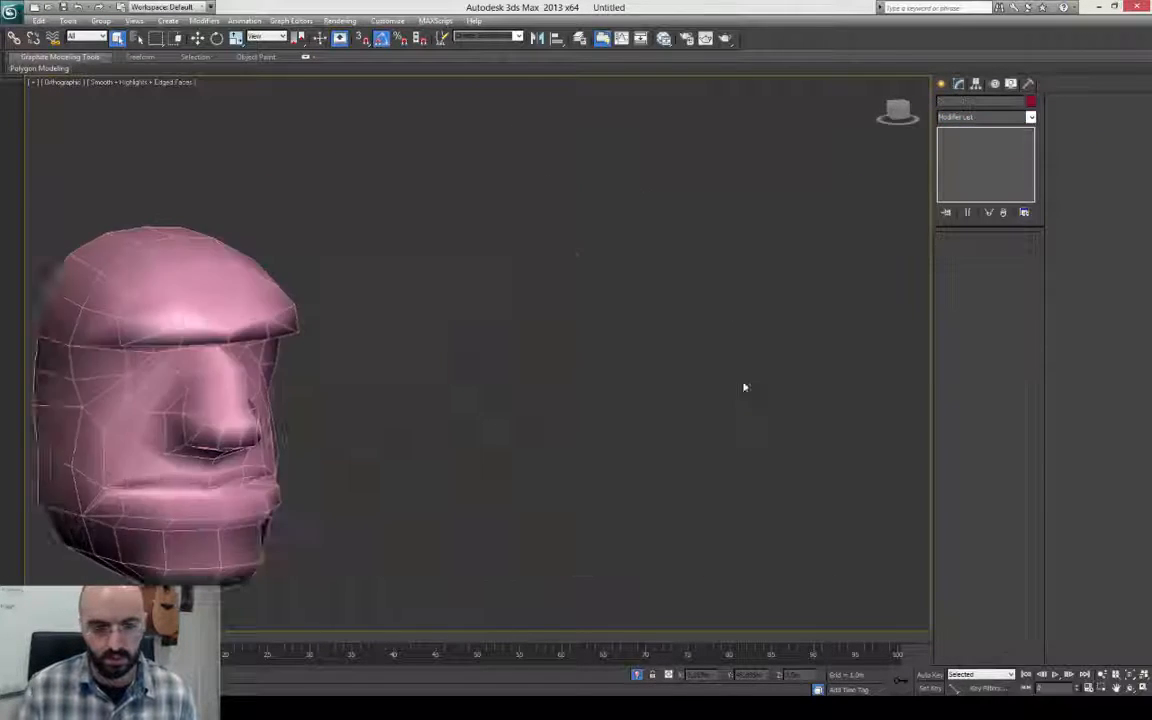
# Open the Slate Material Editor and create a Standard material.
pyautogui.scroll(3, 730, 397)
pyautogui.keyDown('alt'); pyautogui.moveTo(763, 407); pyautogui.dragTo(705, 396, button='middle'); pyautogui.keyUp('alt')
pyautogui.scroll(-3, 849, 203)
pyautogui.press('m')
pyautogui.moveTo(700, 245); pyautogui.dragTo(940, 245, button='middle')
pyautogui.rightClick(315, 264)
pyautogui.click(545, 439)
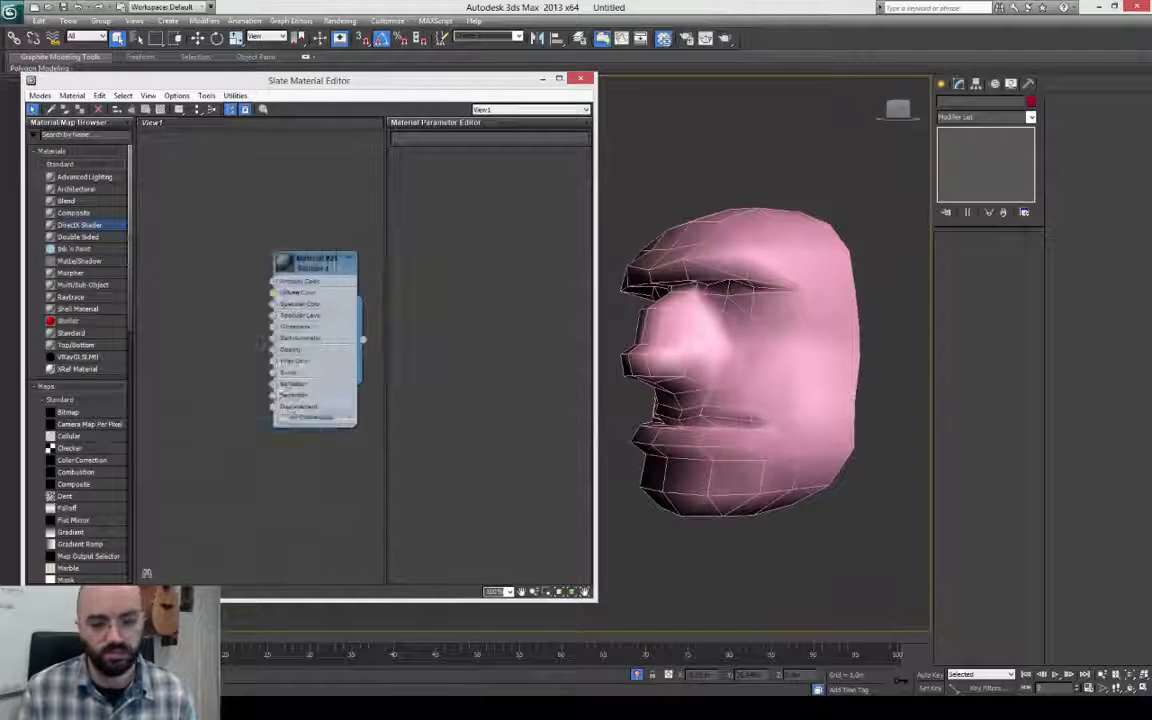
# Connect a Bitmap map using the MonsterFace texture from the Desktop to the material's Diffuse Color.
pyautogui.moveTo(277, 293); pyautogui.dragTo(240, 290)
pyautogui.click(268, 160)
pyautogui.click(92, 47)
pyautogui.click(76, 69)
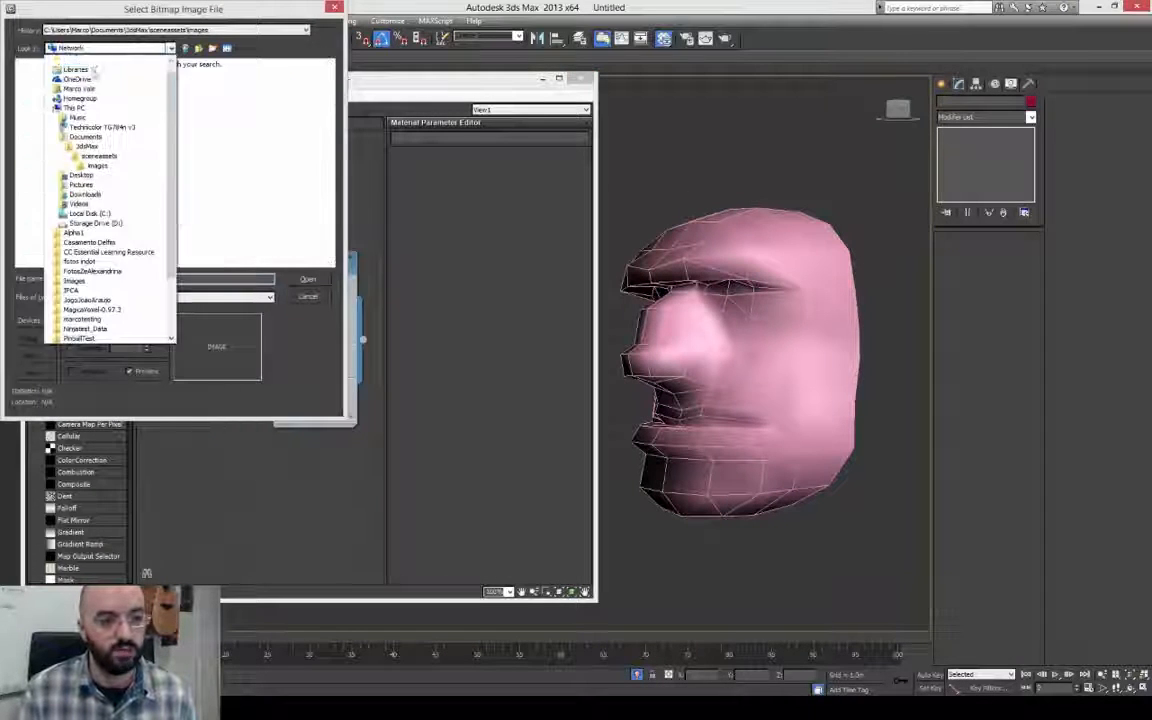
pyautogui.click(82, 175)
pyautogui.scroll(-10, 180, 160)
pyautogui.click(112, 66)
pyautogui.click(307, 279)
pyautogui.moveTo(240, 288); pyautogui.dragTo(195, 291)
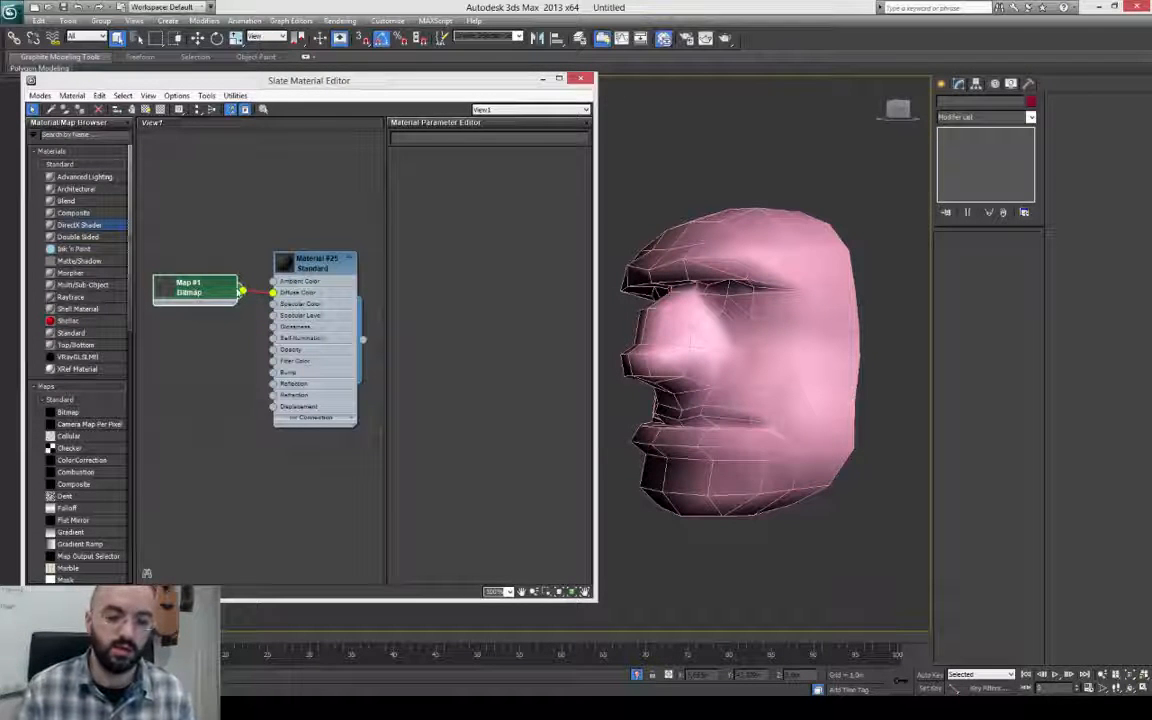
# Assign the textured material to the head and show its map in the viewport.
pyautogui.moveTo(702, 360); pyautogui.dragTo(703, 360)
pyautogui.moveTo(703, 360)
pyautogui.keyDown('alt'); pyautogui.mouseDown(button='middle')
pyautogui.moveTo(738, 303)
pyautogui.moveTo(715, 376)
pyautogui.mouseUp(button='middle'); pyautogui.keyUp('alt')
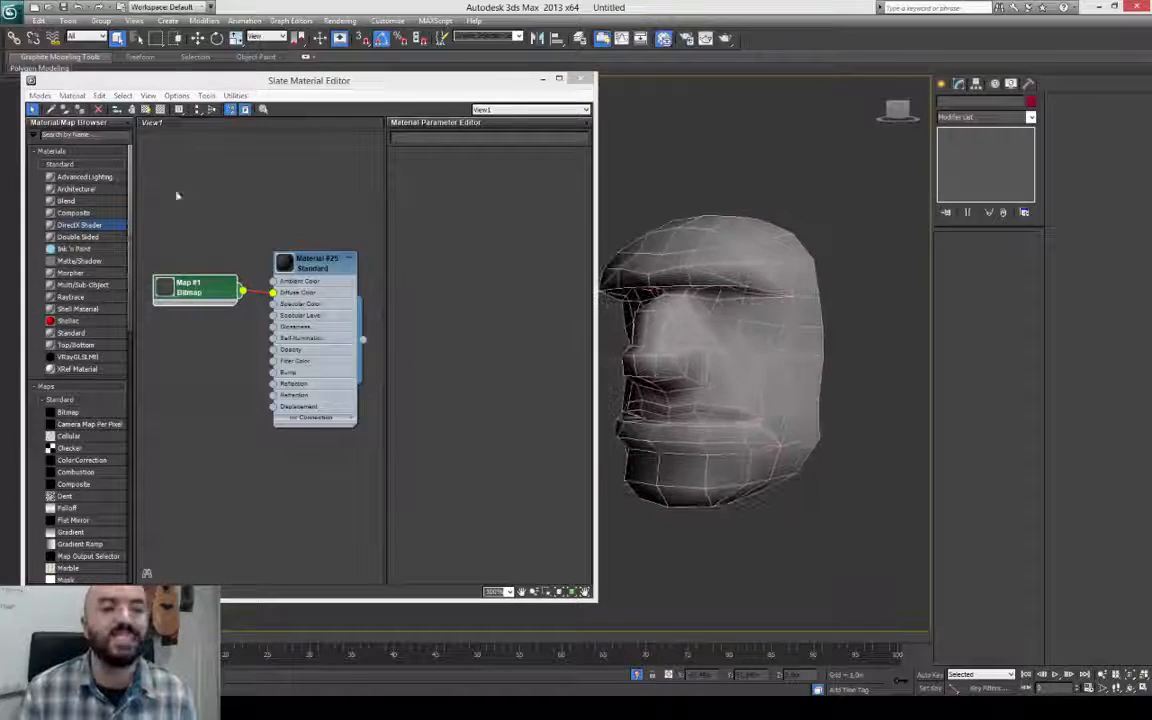
pyautogui.click(306, 255)
pyautogui.click(146, 109)
pyautogui.click(659, 174)
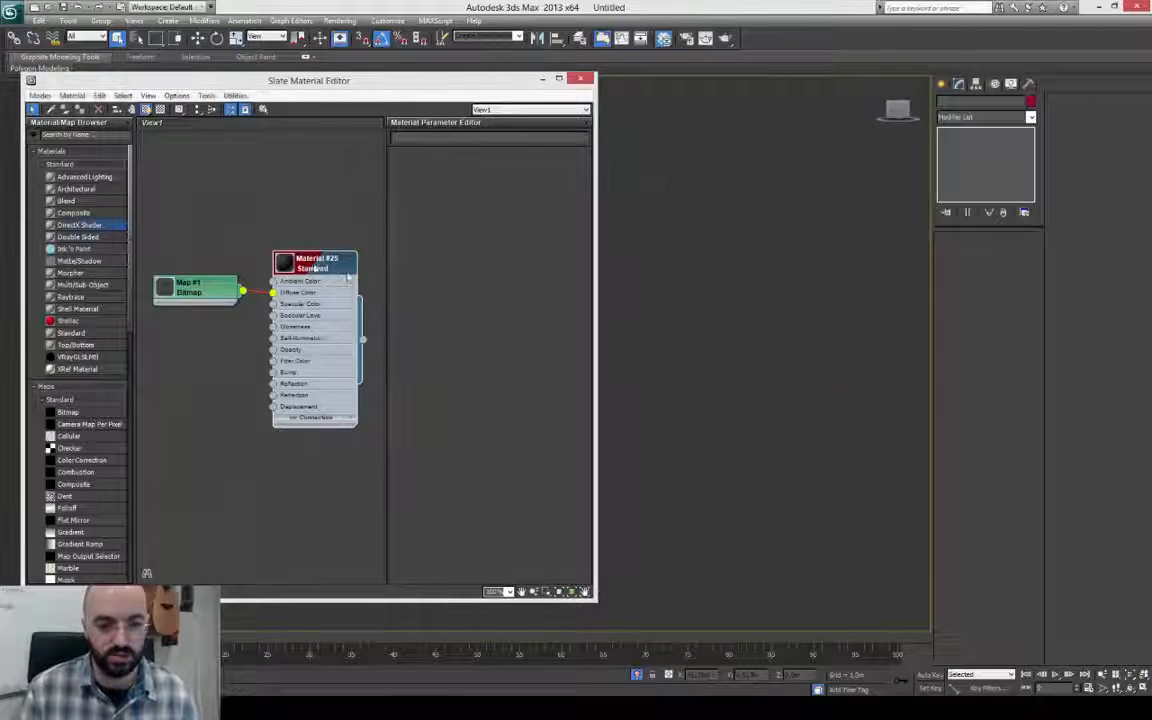
pyautogui.doubleClick(315, 262)
pyautogui.click(583, 81)
pyautogui.moveTo(724, 290)
pyautogui.keyDown('alt'); pyautogui.mouseDown(button='middle')
pyautogui.moveTo(710, 296)
pyautogui.moveTo(733, 291)
pyautogui.mouseUp(button='middle'); pyautogui.keyUp('alt')
# Open Viewport Canvas and start the Paint tool on the head's texture layers.
pyautogui.hotkey('alt', 'Tab')
pyautogui.hotkey('alt', 'Tab')
pyautogui.click(76, 22)
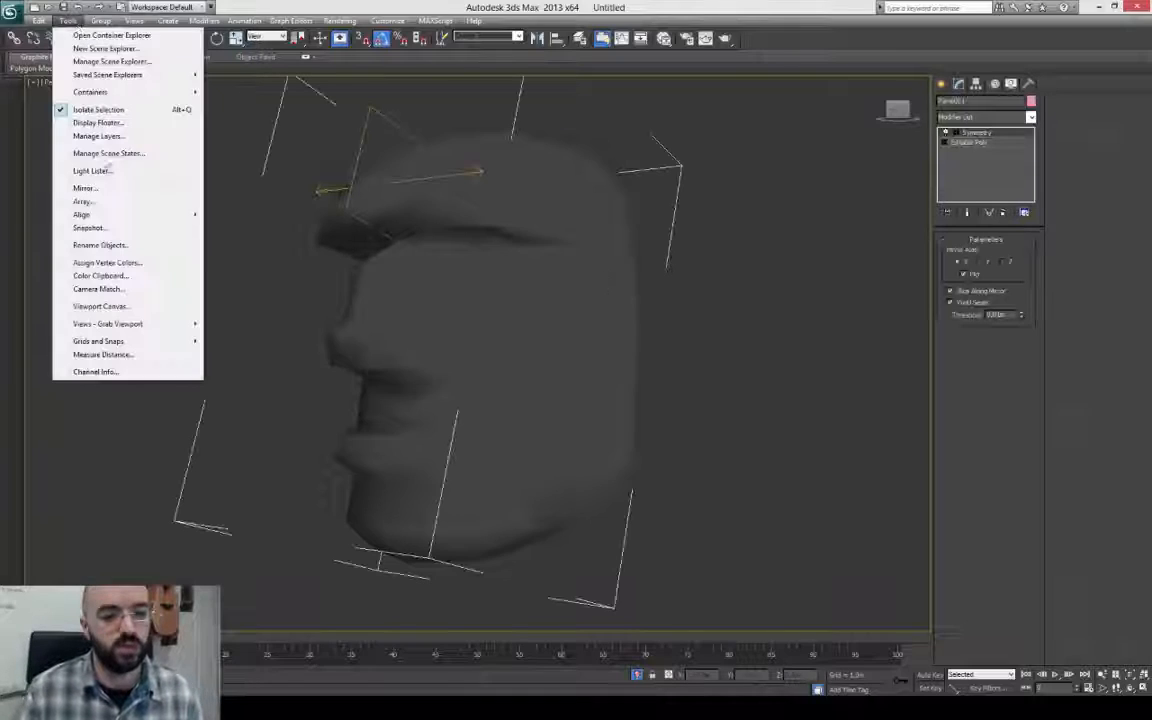
pyautogui.click(100, 306)
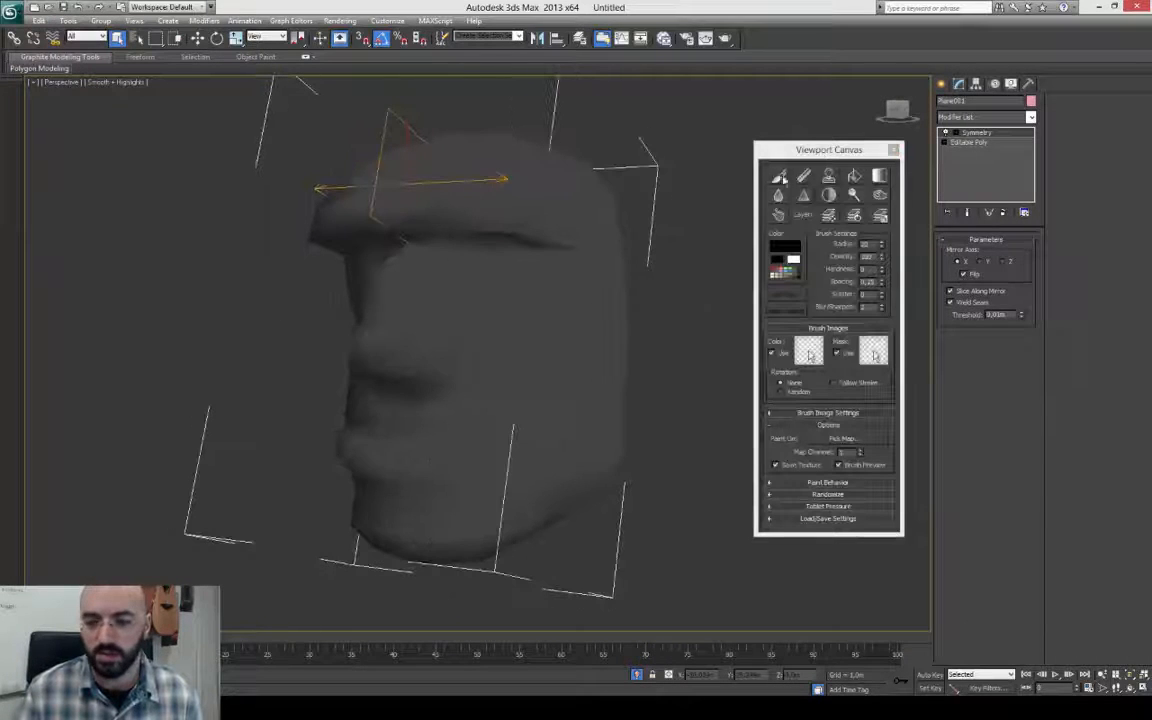
pyautogui.click(782, 174)
pyautogui.click(838, 197)
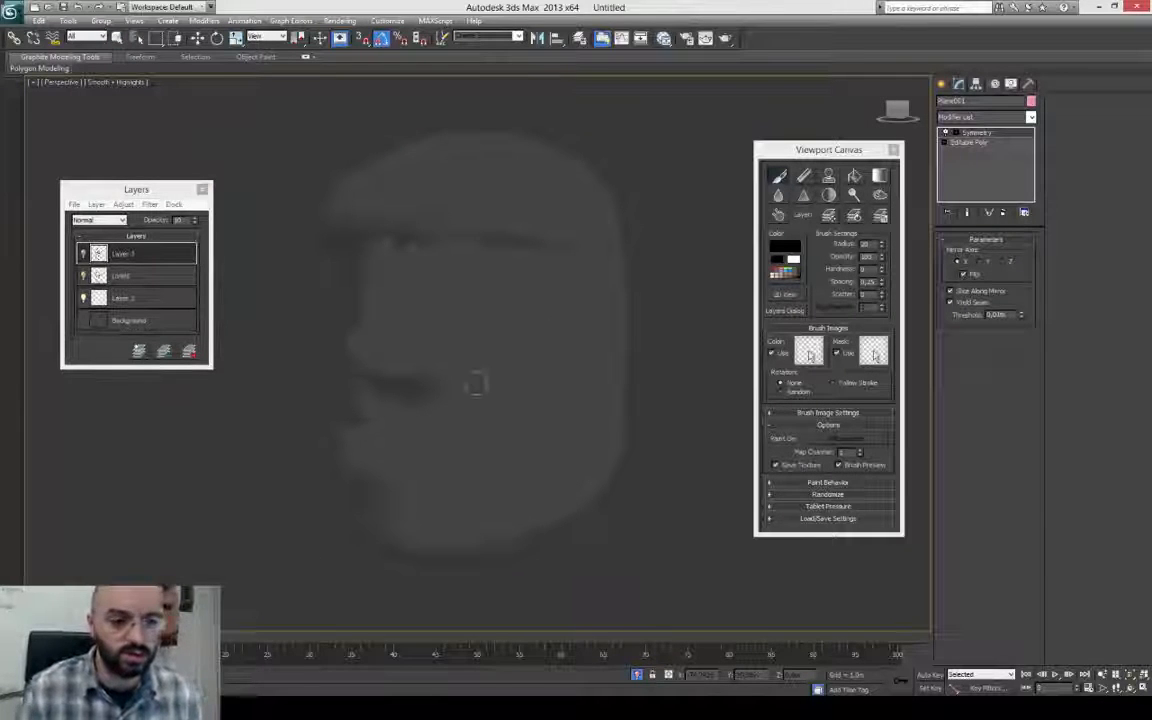
pyautogui.click(793, 254)
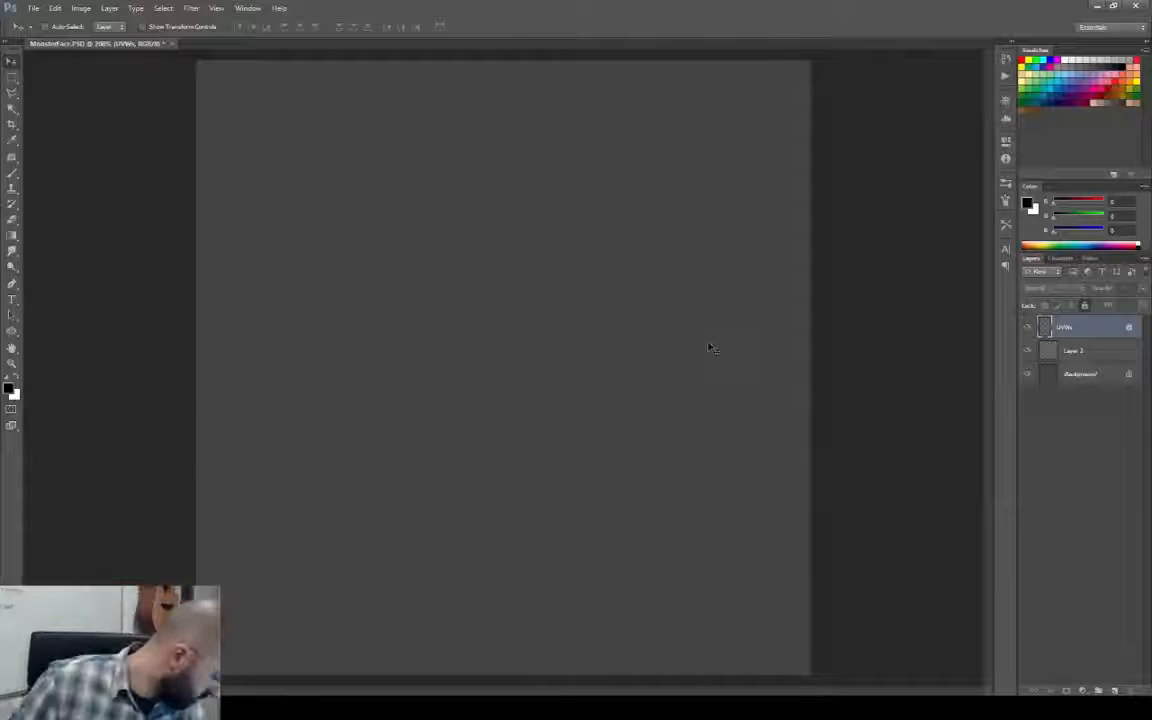
# Switch to Photoshop and paint eye, nostril and mouth lines with the Brush on Layer 2.
pyautogui.press('b')
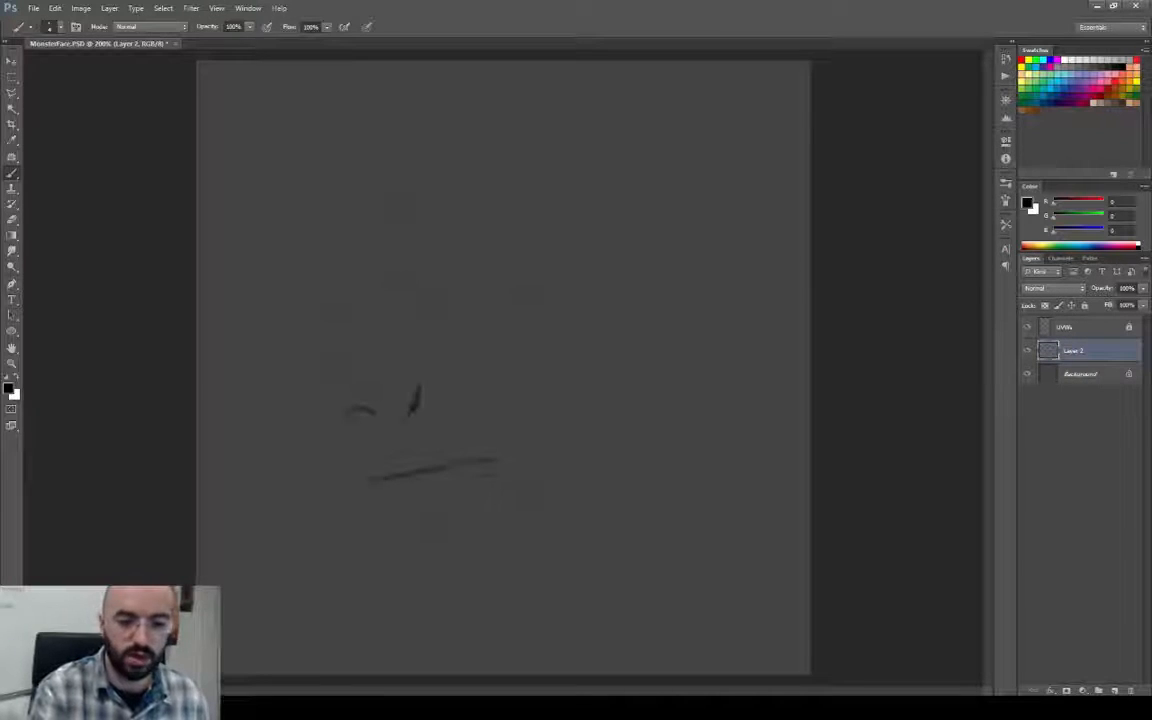
# Switch to 3ds Max and examine the texture on the head from several angles.
pyautogui.hotkey('alt', 'Tab')
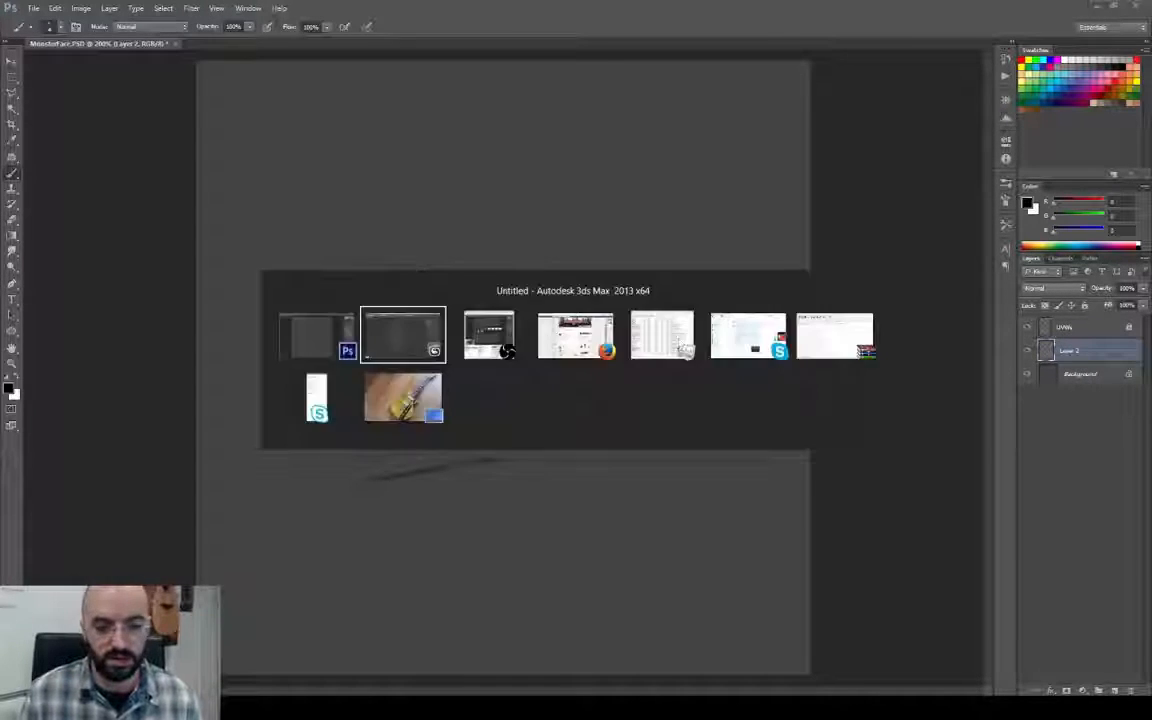
pyautogui.keyDown('alt'); pyautogui.moveTo(637, 317); pyautogui.dragTo(836, 396, button='middle'); pyautogui.keyUp('alt')
pyautogui.click(836, 396)
pyautogui.press('m')
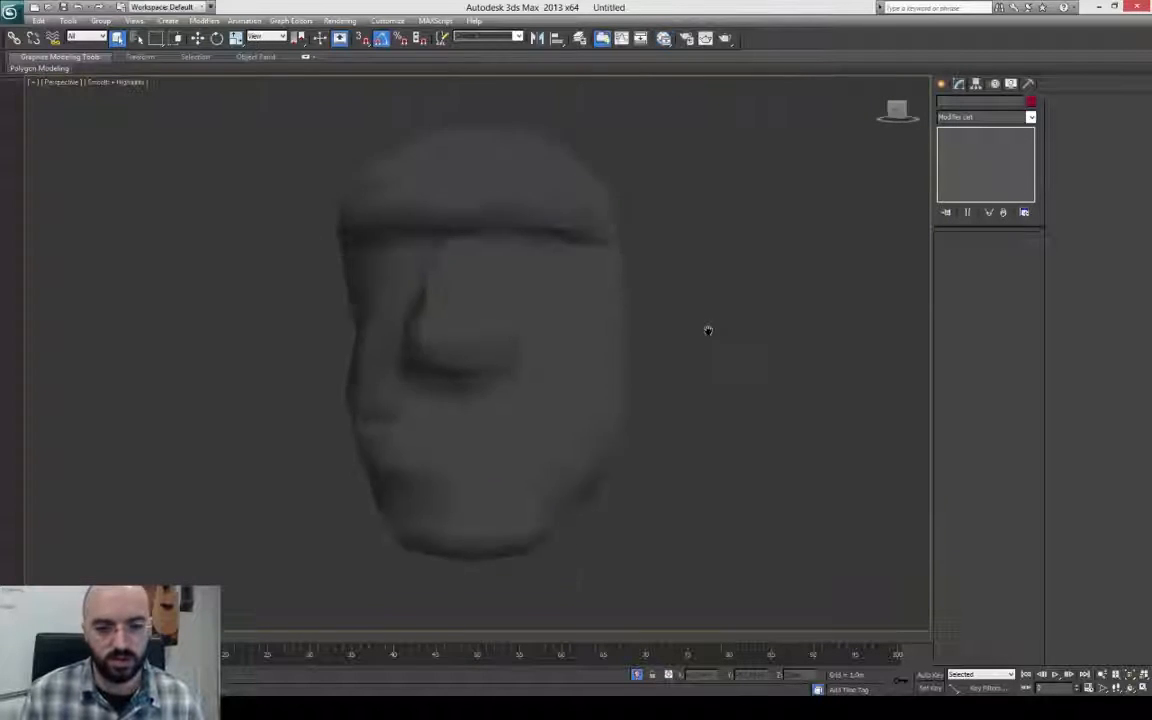
pyautogui.keyDown('alt'); pyautogui.moveTo(707, 329); pyautogui.dragTo(496, 571, button='middle'); pyautogui.keyUp('alt')
# Save the painted texture over MonsterFace.PSD in Photoshop and return to 3ds Max to inspect the head.
pyautogui.hotkey('alt', 'Tab')
pyautogui.hotkey('ctrl', 's')
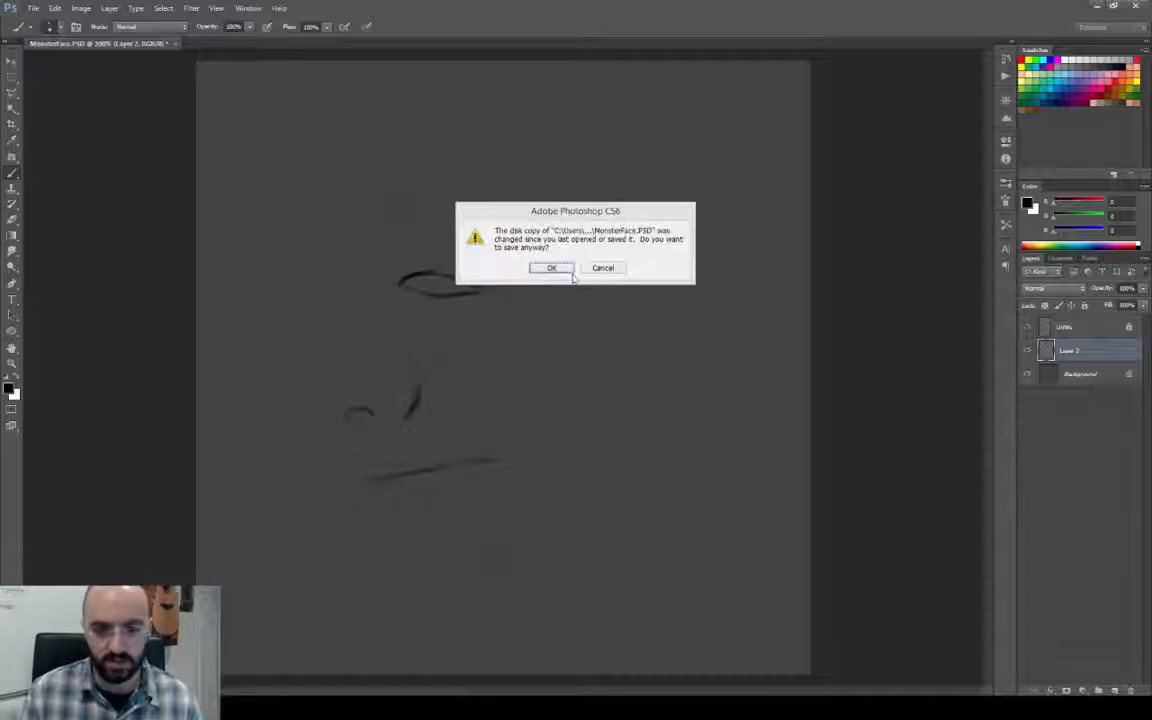
pyautogui.click(554, 268)
pyautogui.hotkey('alt', 'Tab')
pyautogui.keyDown('alt'); pyautogui.moveTo(765, 413); pyautogui.dragTo(686, 381, button='middle'); pyautogui.keyUp('alt')
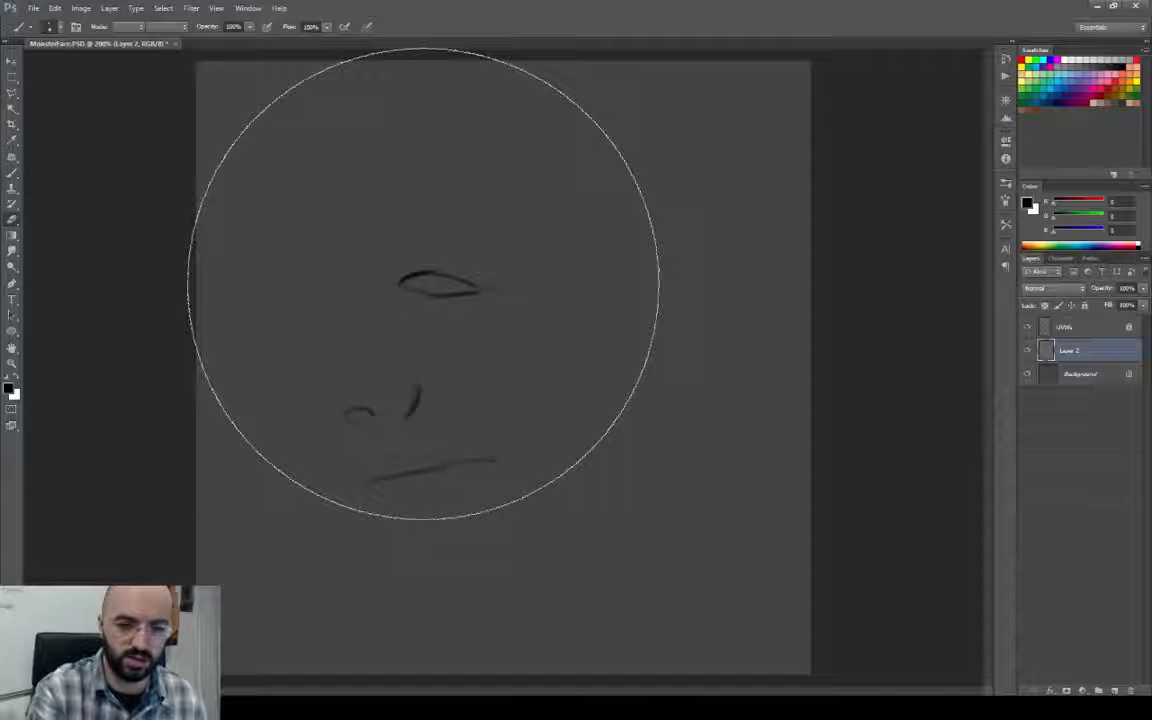
# Rework the eye lines on Layer 2 with a smaller eraser and the Brush, and check the head in 3ds Max from several angles.
pyautogui.press('[')
pyautogui.press('[')
pyautogui.press('[')
pyautogui.press('[')
pyautogui.press('[')
pyautogui.press('b')
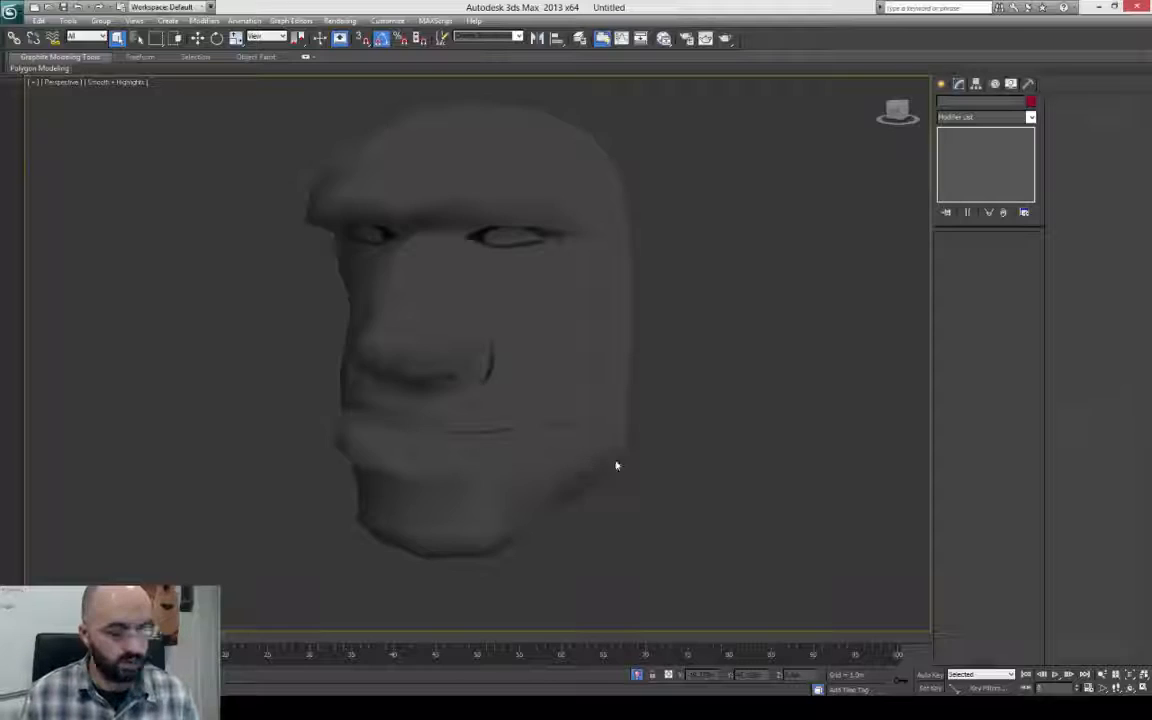
pyautogui.moveTo(615, 465)
pyautogui.keyDown('alt'); pyautogui.mouseDown(button='middle')
pyautogui.moveTo(748, 450)
pyautogui.moveTo(724, 448)
pyautogui.mouseUp(button='middle'); pyautogui.keyUp('alt')
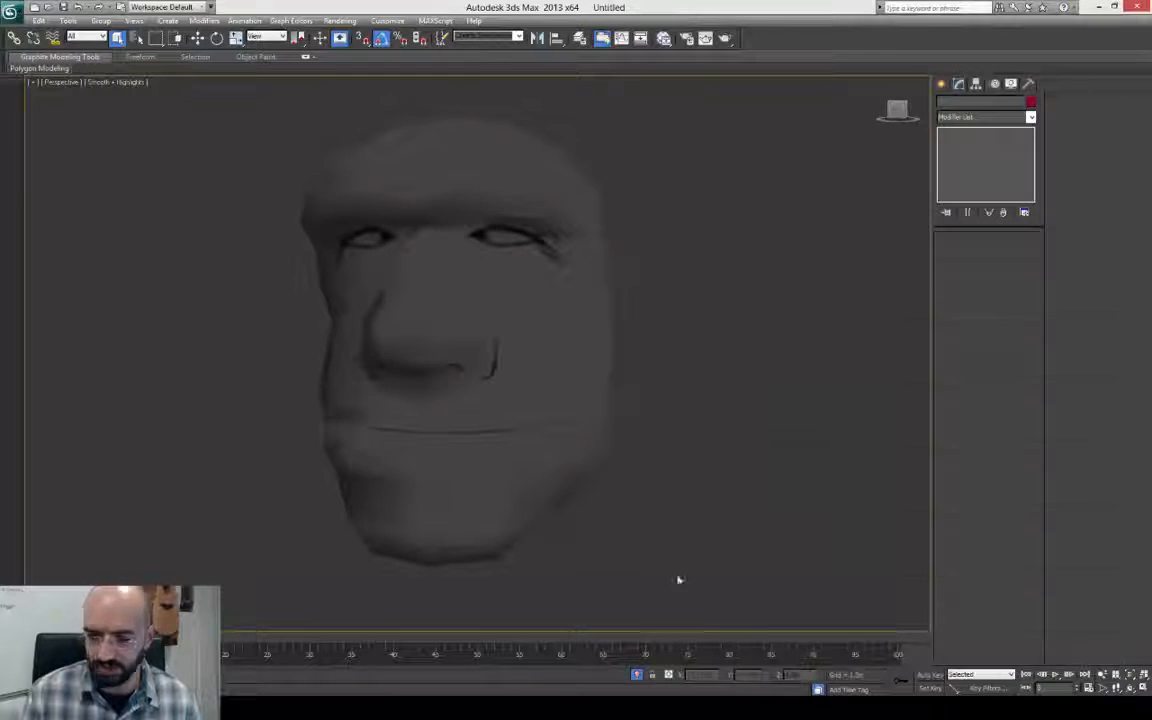
pyautogui.keyDown('alt'); pyautogui.moveTo(679, 579); pyautogui.dragTo(759, 445, button='middle'); pyautogui.keyUp('alt')
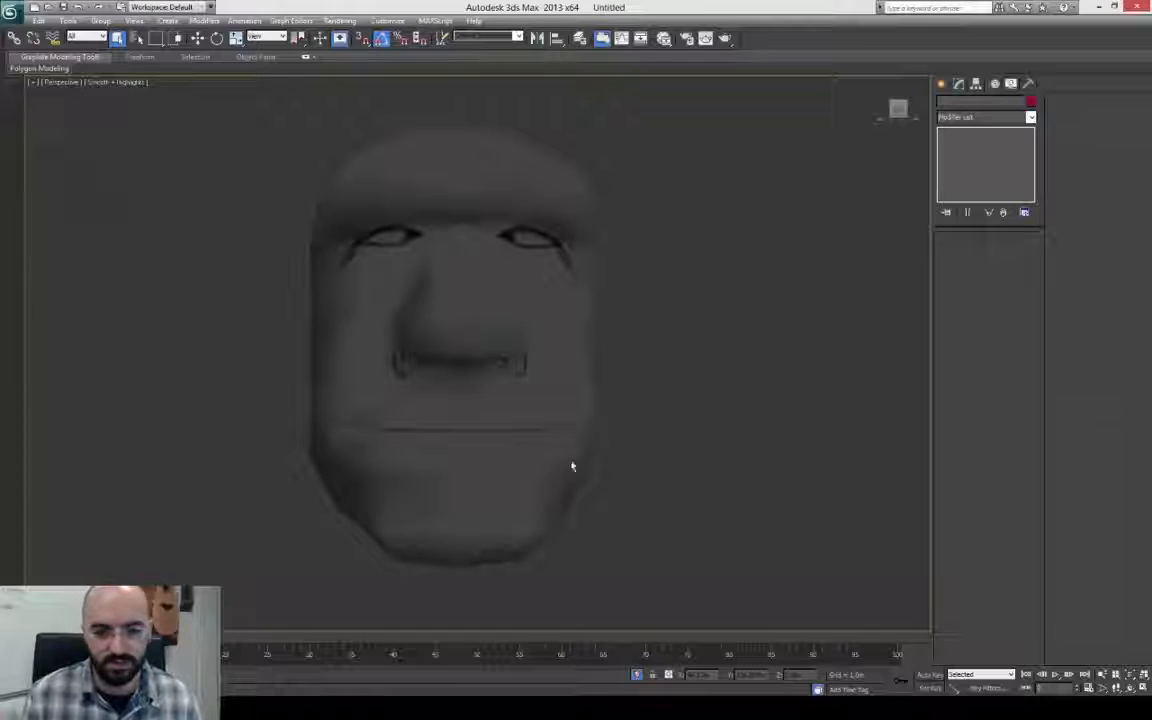
pyautogui.keyDown('alt'); pyautogui.moveTo(643, 465); pyautogui.dragTo(429, 463, button='middle'); pyautogui.keyUp('alt')
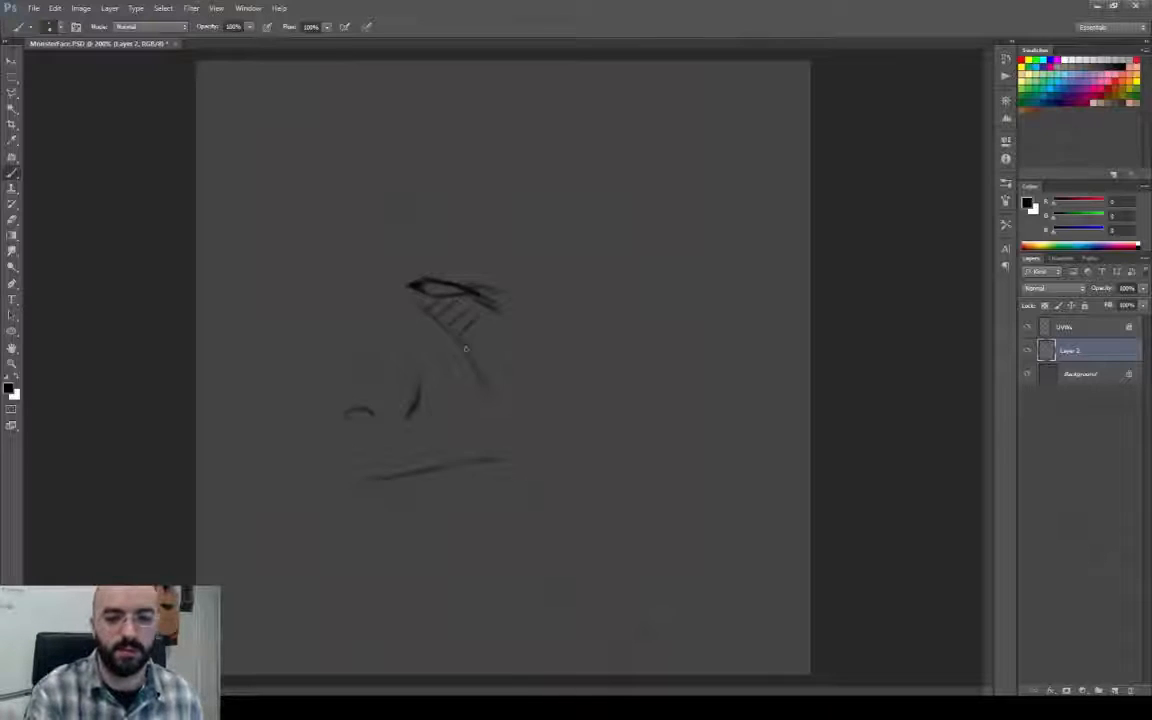
# Mark the shadow areas under the eye, above it on the brow, under the nose and below the lower lip on Layer 2 in Photoshop.
pyautogui.moveTo(495, 320); pyautogui.dragTo(470, 349)
pyautogui.moveTo(509, 331); pyautogui.dragTo(484, 357)
pyautogui.moveTo(362, 215); pyautogui.dragTo(362, 264)
pyautogui.moveTo(362, 264); pyautogui.dragTo(416, 278)
pyautogui.moveTo(362, 215); pyautogui.dragTo(446, 239)
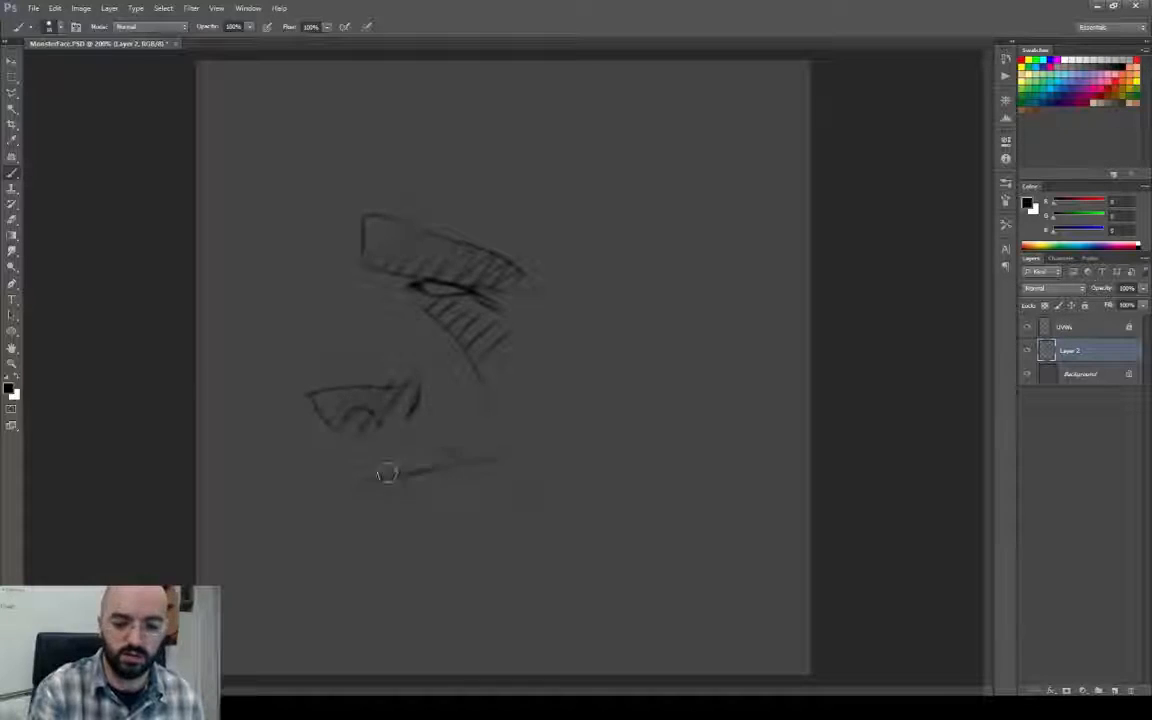
pyautogui.moveTo(370, 568); pyautogui.dragTo(486, 530)
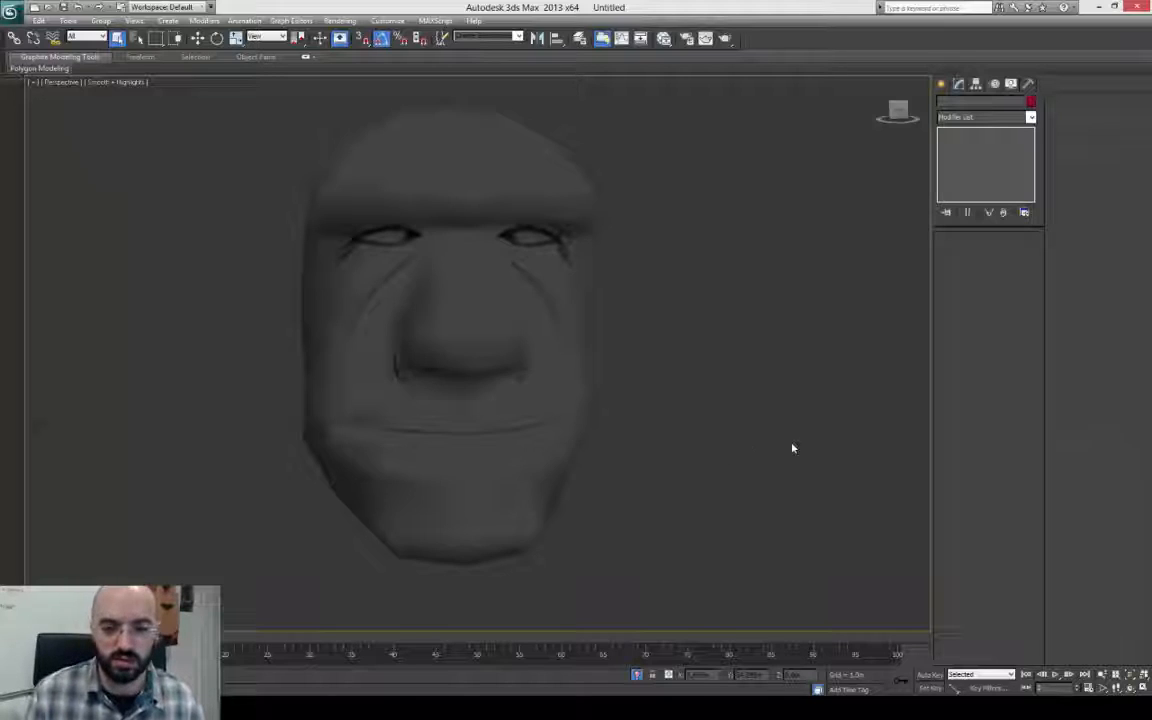
# In 3ds Max, set Material #25's ambient and diffuse colors to white and its self-illumination to 100.
pyautogui.moveTo(789, 447)
pyautogui.keyDown('alt'); pyautogui.mouseDown(button='middle')
pyautogui.moveTo(707, 449)
pyautogui.moveTo(784, 437)
pyautogui.mouseUp(button='middle'); pyautogui.keyUp('alt')
pyautogui.press('m')
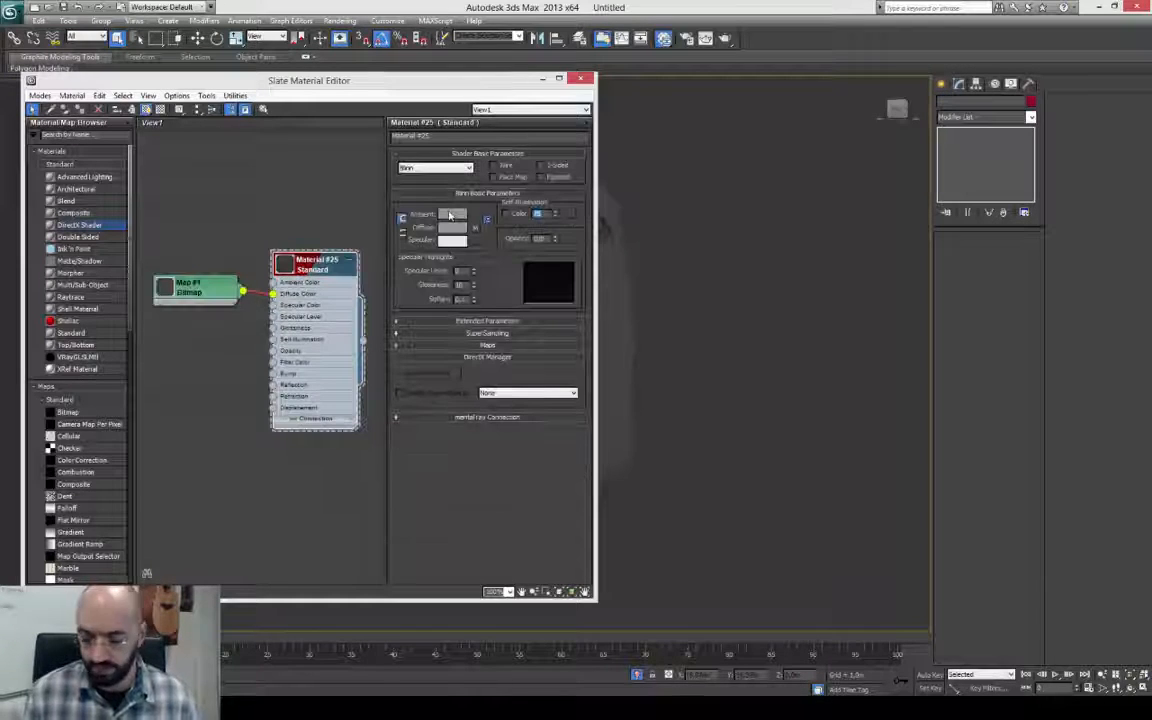
pyautogui.press('m')
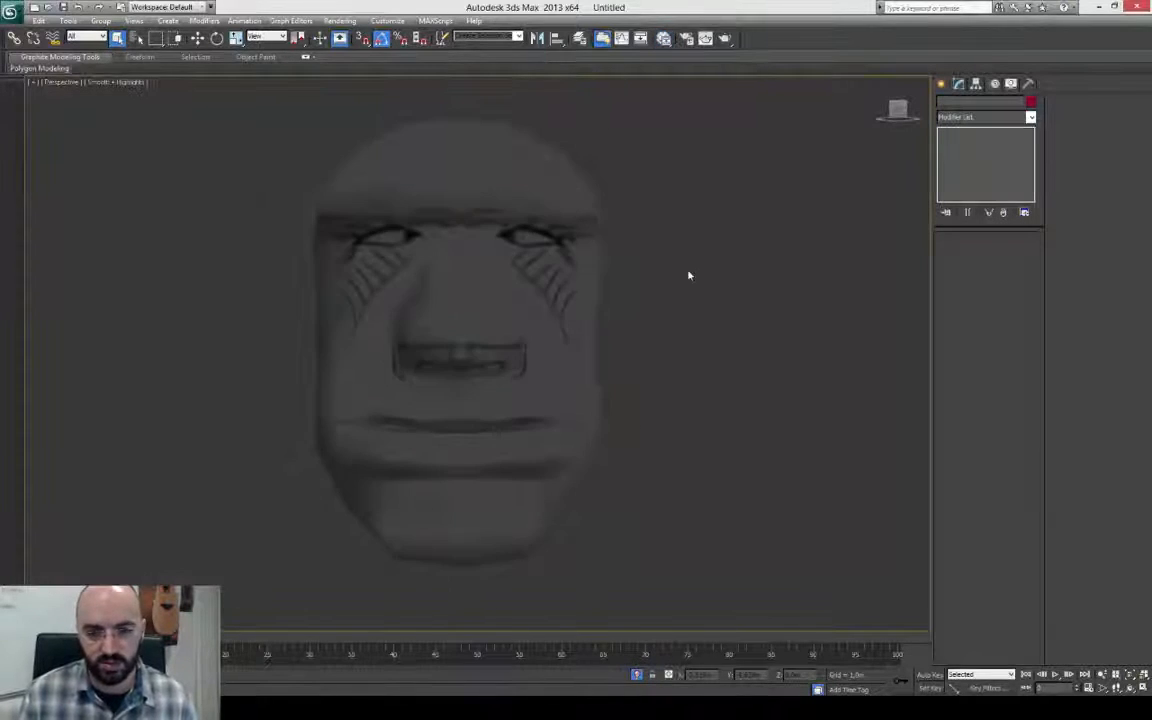
pyautogui.press('m')
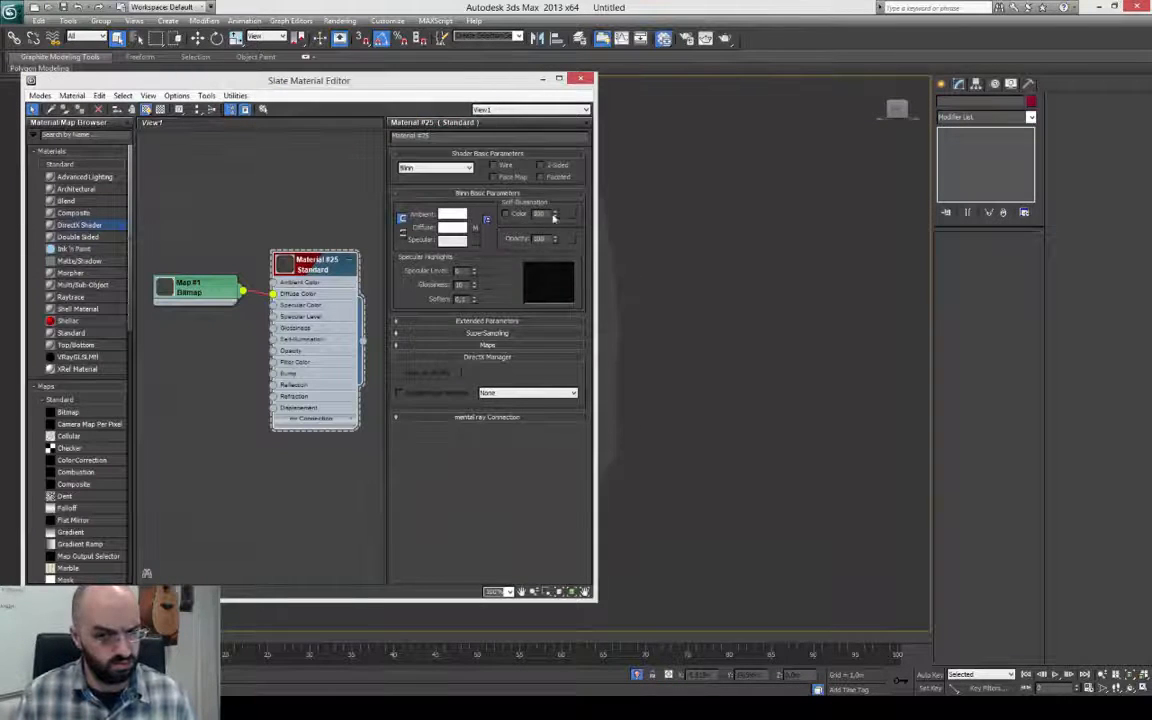
pyautogui.click(580, 79)
# Switch to Photoshop, erase the brow hatching on Layer 2 and paint soft dark shadows across the brow and under the nose.
pyautogui.hotkey('alt', 'Tab')
pyautogui.press('e')
pyautogui.moveTo(385, 215)
pyautogui.mouseDown()
pyautogui.moveTo(373, 239)
pyautogui.moveTo(526, 272)
pyautogui.mouseUp()
pyautogui.press('b')
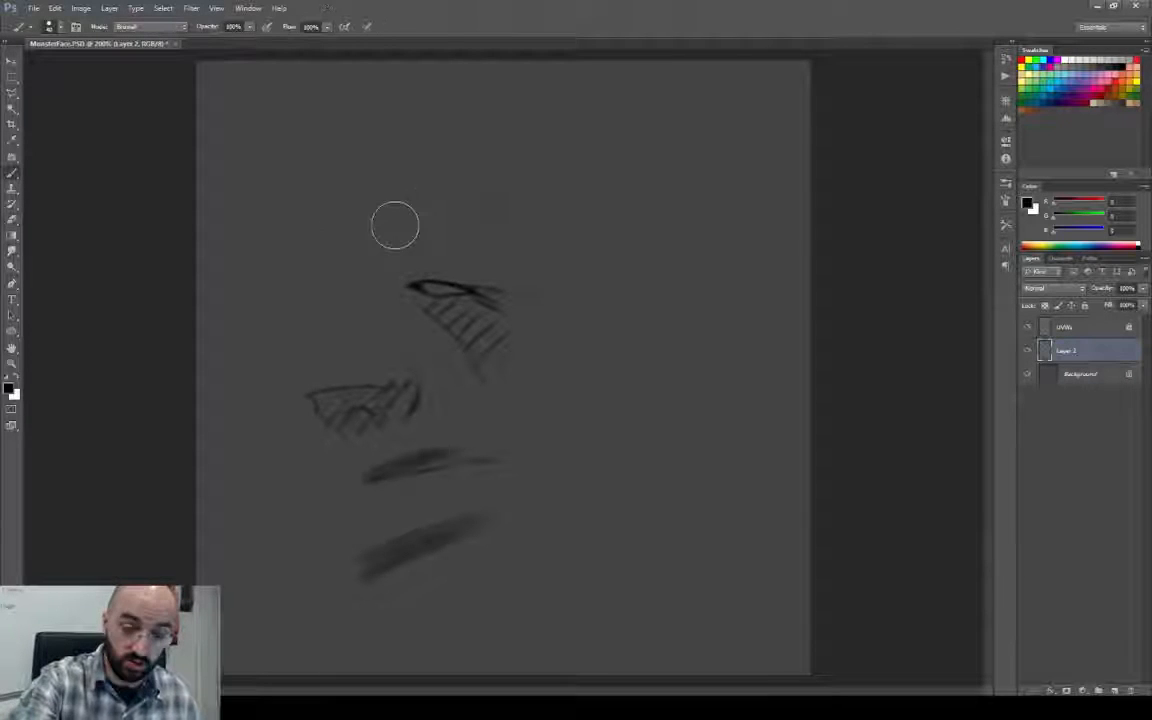
pyautogui.moveTo(345, 225); pyautogui.dragTo(520, 262)
pyautogui.moveTo(410, 390)
pyautogui.mouseDown()
pyautogui.moveTo(345, 432)
pyautogui.moveTo(312, 410)
pyautogui.moveTo(408, 418)
pyautogui.mouseUp()
pyautogui.press('b')
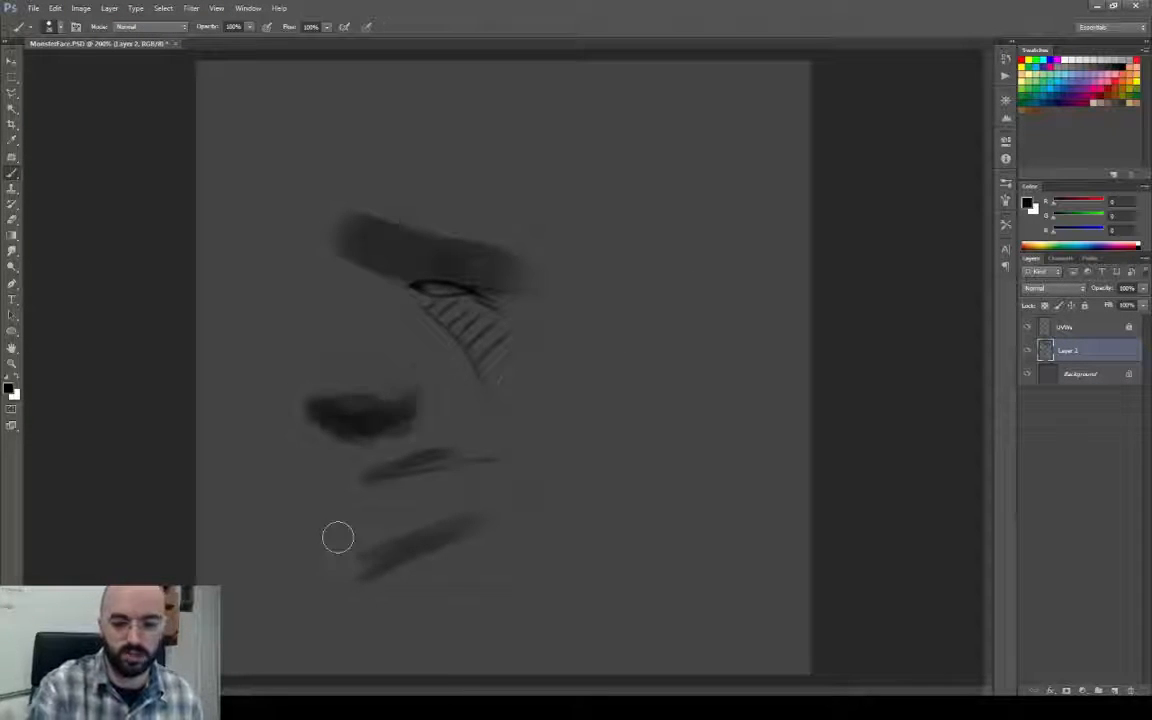
# Erase the hatching under the eye and paint soft shadows on the cheek, beside the nostril, above the mouth and below the lower lip.
pyautogui.press('e')
pyautogui.moveTo(440, 318)
pyautogui.mouseDown()
pyautogui.moveTo(501, 345)
pyautogui.moveTo(494, 327)
pyautogui.moveTo(522, 395)
pyautogui.mouseUp()
pyautogui.press('b')
pyautogui.moveTo(418, 375); pyautogui.dragTo(424, 438)
pyautogui.moveTo(372, 450); pyautogui.dragTo(352, 498)
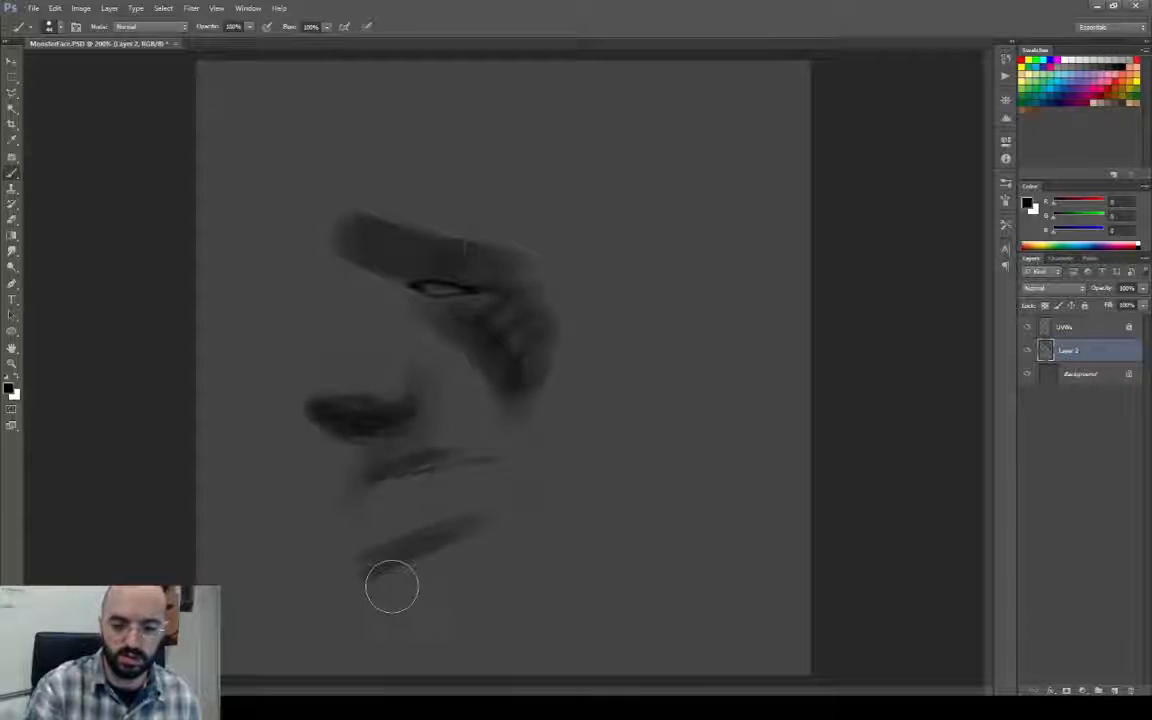
pyautogui.moveTo(378, 582); pyautogui.dragTo(470, 540)
# Paint dark shadows along the jaw, temple, side of the head and mouth corner, save the texture and check it in 3ds Max.
pyautogui.moveTo(418, 648); pyautogui.dragTo(595, 565)
pyautogui.moveTo(482, 655); pyautogui.dragTo(595, 578)
pyautogui.moveTo(645, 262); pyautogui.dragTo(578, 335)
pyautogui.moveTo(598, 350); pyautogui.dragTo(597, 509)
pyautogui.moveTo(478, 452); pyautogui.dragTo(502, 472)
pyautogui.hotkey('ctrl', 's')
pyautogui.hotkey('alt', 'Tab')
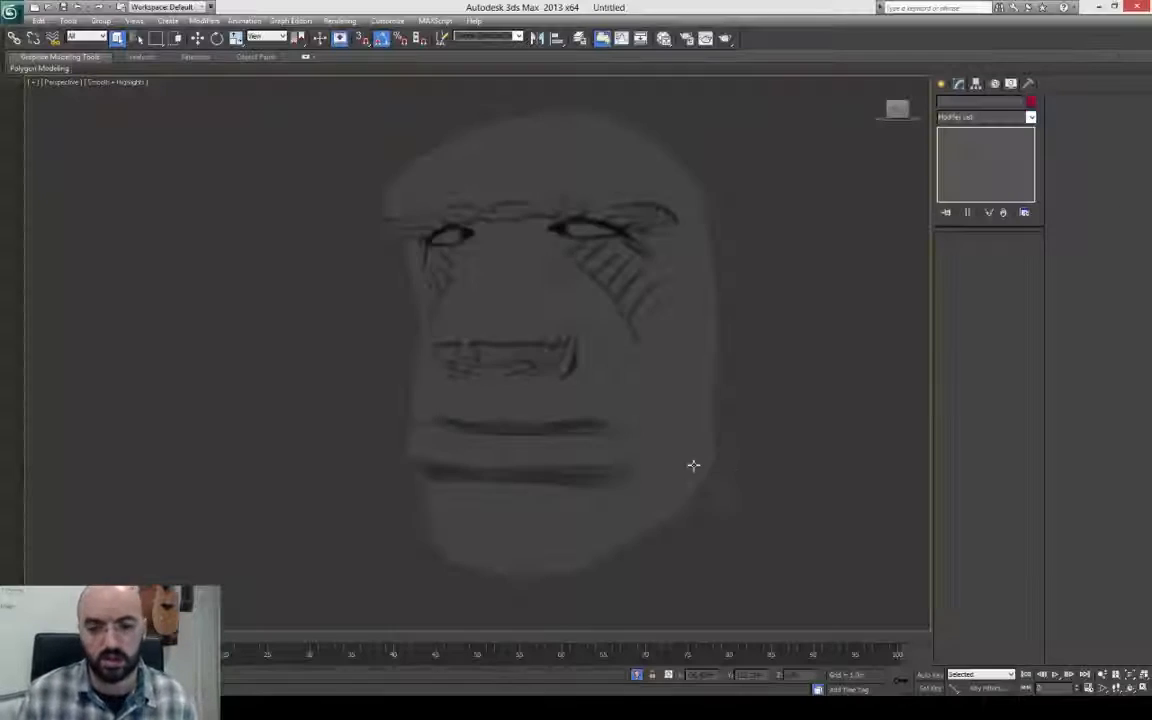
pyautogui.keyDown('alt'); pyautogui.moveTo(692, 465); pyautogui.dragTo(743, 478, button='middle'); pyautogui.keyUp('alt')
pyautogui.hotkey('alt', 'Tab')
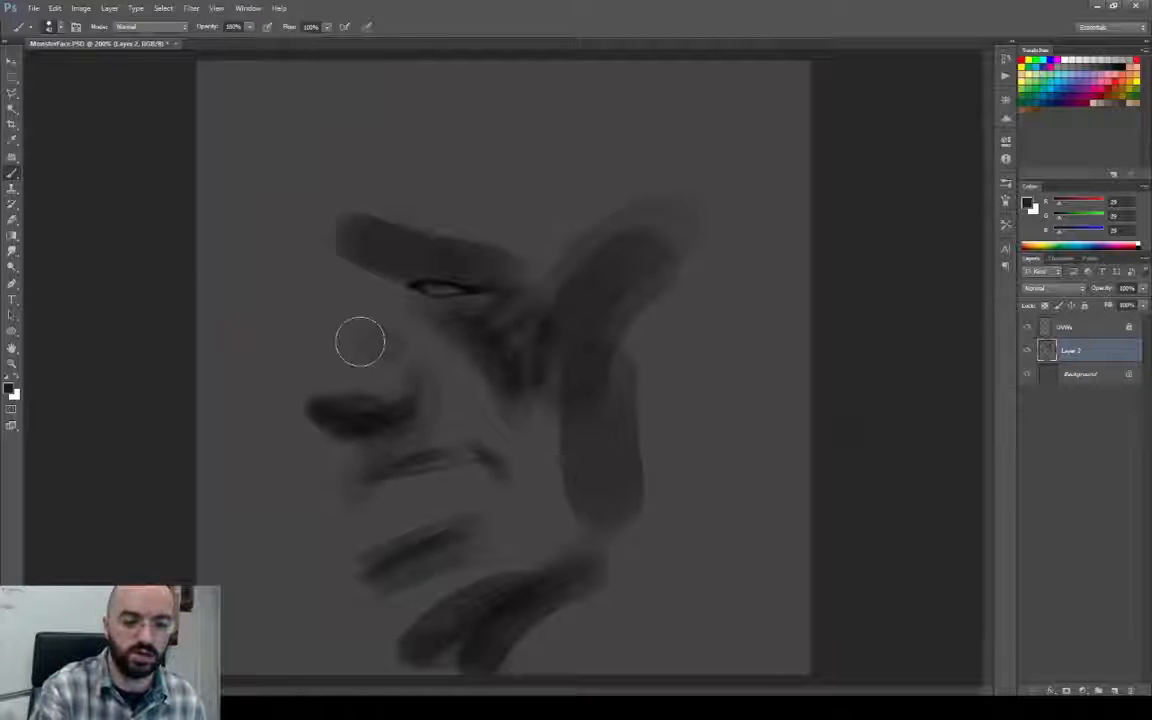
# Darken the inner eye corner and the side of the nose on Layer 2, save, and inspect the head in 3ds Max.
pyautogui.keyDown('alt'); pyautogui.moveTo(405, 296); pyautogui.dragTo(398, 296, button='right'); pyautogui.keyUp('alt')
pyautogui.moveTo(398, 290); pyautogui.dragTo(420, 342)
pyautogui.hotkey('ctrl', 's')
pyautogui.hotkey('alt', 'Tab')
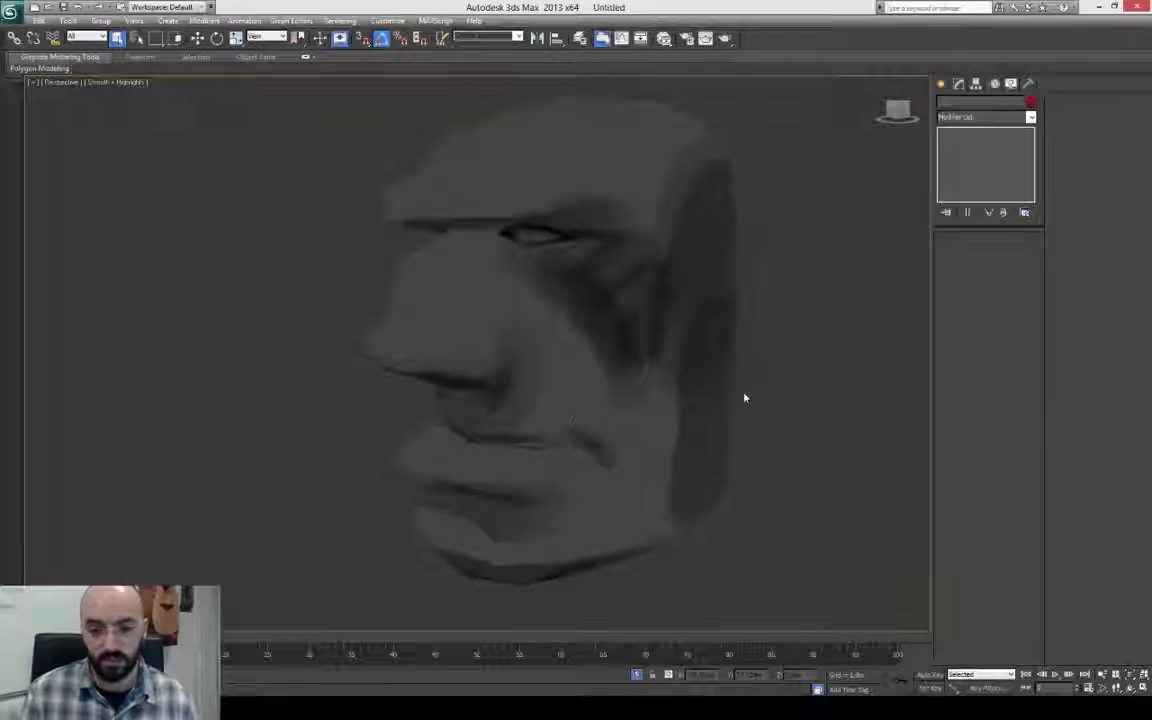
pyautogui.moveTo(746, 397)
pyautogui.keyDown('alt'); pyautogui.mouseDown(button='middle')
pyautogui.moveTo(823, 394)
pyautogui.moveTo(658, 316)
pyautogui.mouseUp(button='middle'); pyautogui.keyUp('alt')
# Switch to Photoshop and erase excess shadow around the inner corner of the eye with a resized Eraser.
pyautogui.hotkey('alt', 'Tab')
pyautogui.press('e')
pyautogui.keyDown('alt'); pyautogui.moveTo(405, 303); pyautogui.dragTo(392, 316, button='right'); pyautogui.keyUp('alt')
pyautogui.moveTo(405, 303); pyautogui.dragTo(450, 318)
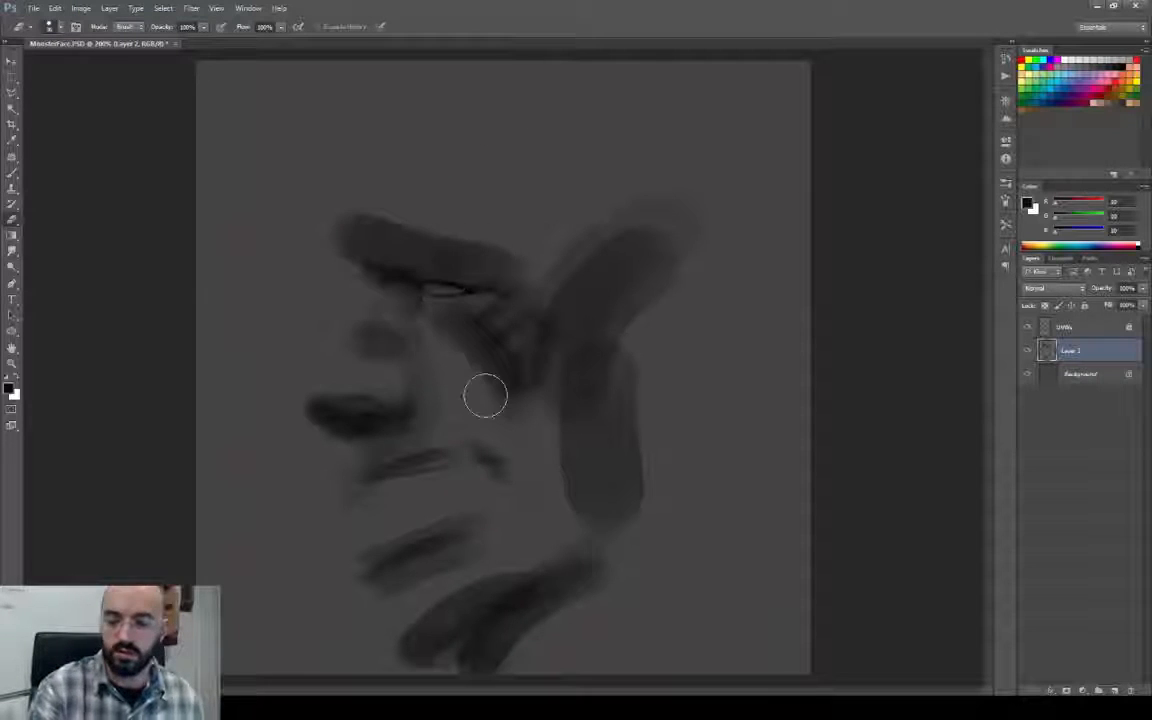
# Add a new layer and paint white and gray highlights on the brow, nose tip, nose bridge and lower lip.
pyautogui.click(1114, 691)
pyautogui.press('x')
pyautogui.press('b')
pyautogui.moveTo(396, 162); pyautogui.dragTo(470, 210)
pyautogui.click(316, 366)
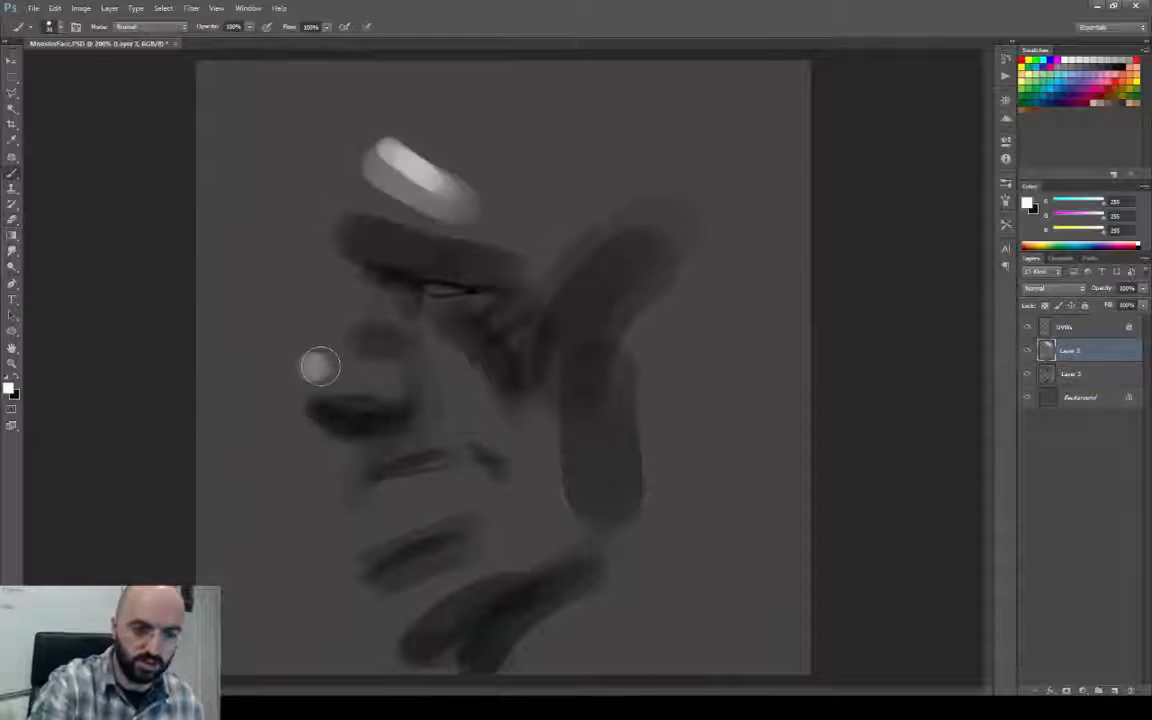
pyautogui.keyDown('alt'); pyautogui.moveTo(350, 298); pyautogui.dragTo(340, 313, button='right'); pyautogui.keyUp('alt')
pyautogui.moveTo(349, 292); pyautogui.dragTo(334, 324)
pyautogui.moveTo(368, 520); pyautogui.dragTo(450, 497)
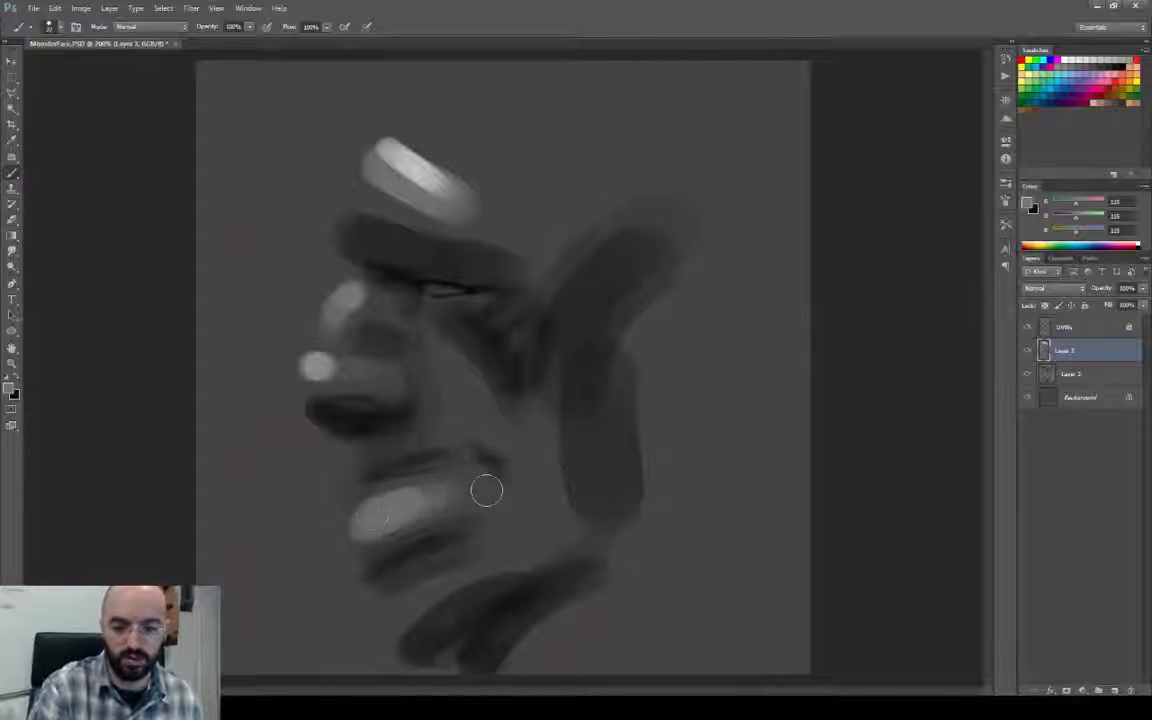
# Paint gray highlights on the cheek, temple edge and chin, save the texture and check the head in 3ds Max.
pyautogui.keyDown('alt'); pyautogui.moveTo(450, 326); pyautogui.dragTo(445, 342, button='right'); pyautogui.keyUp('alt')
pyautogui.moveTo(447, 348); pyautogui.dragTo(510, 445)
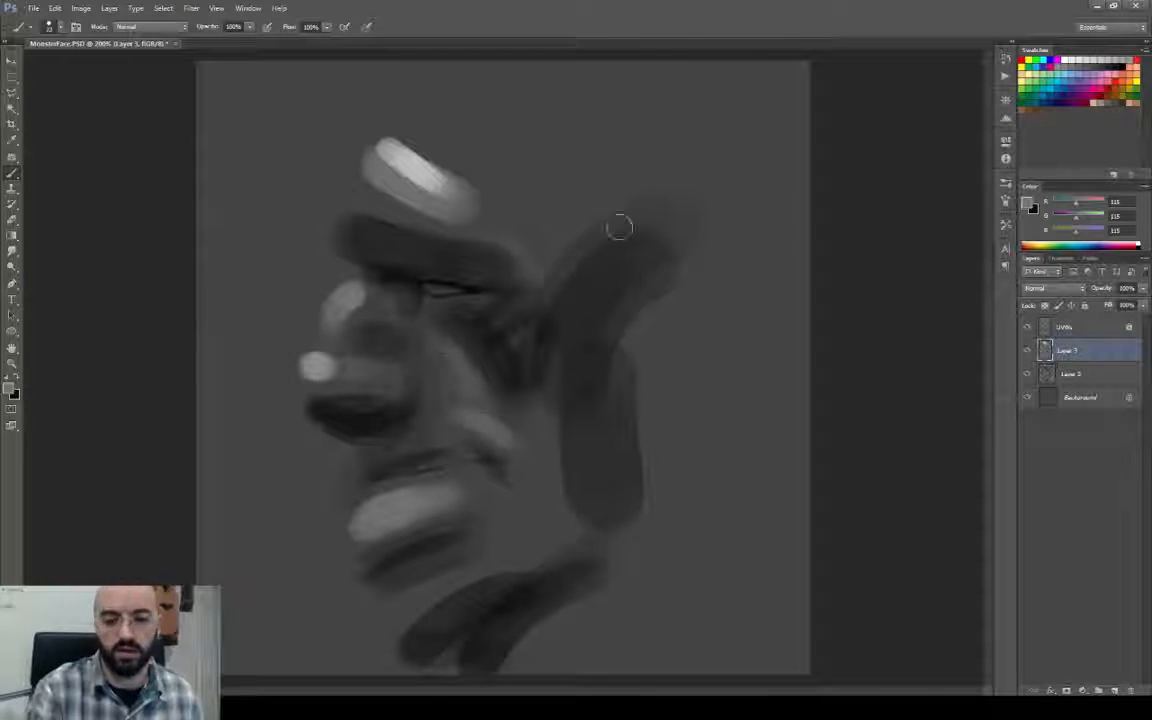
pyautogui.moveTo(612, 232); pyautogui.dragTo(556, 300)
pyautogui.moveTo(394, 612); pyautogui.dragTo(437, 580)
pyautogui.hotkey('ctrl', 's')
pyautogui.hotkey('alt', 'Tab')
pyautogui.moveTo(735, 504)
pyautogui.keyDown('alt'); pyautogui.mouseDown(button='middle')
pyautogui.moveTo(632, 498)
pyautogui.moveTo(615, 522)
pyautogui.moveTo(658, 522)
pyautogui.moveTo(594, 522)
pyautogui.mouseUp(button='middle'); pyautogui.keyUp('alt')
pyautogui.scroll(-3, 632, 498)
pyautogui.hotkey('alt', 'Tab')
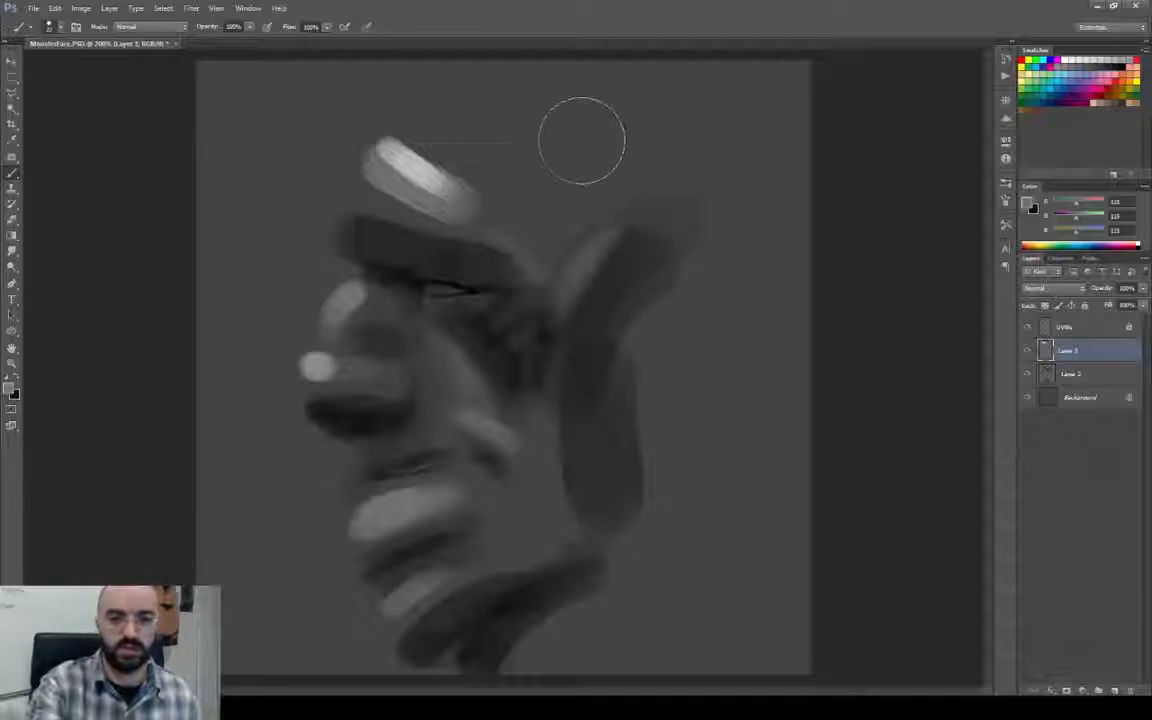
# Paint a broad soft highlight across the top of the head with a large soft brush, save, and view it in 3ds Max.
pyautogui.rightClick(580, 162)
pyautogui.doubleClick(598, 262)
pyautogui.hotkey('ctrl', '-')
pyautogui.moveTo(478, 224); pyautogui.dragTo(636, 230)
pyautogui.press('d')
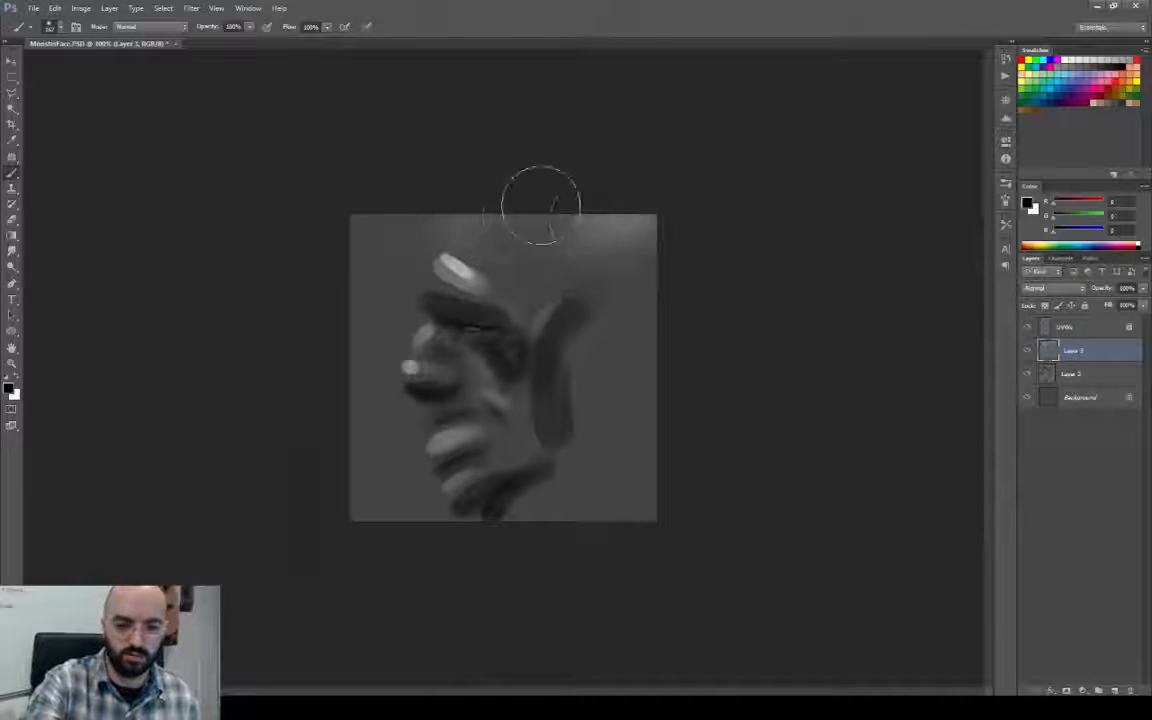
pyautogui.hotkey('ctrl', 's')
pyautogui.hotkey('alt', 'Tab')
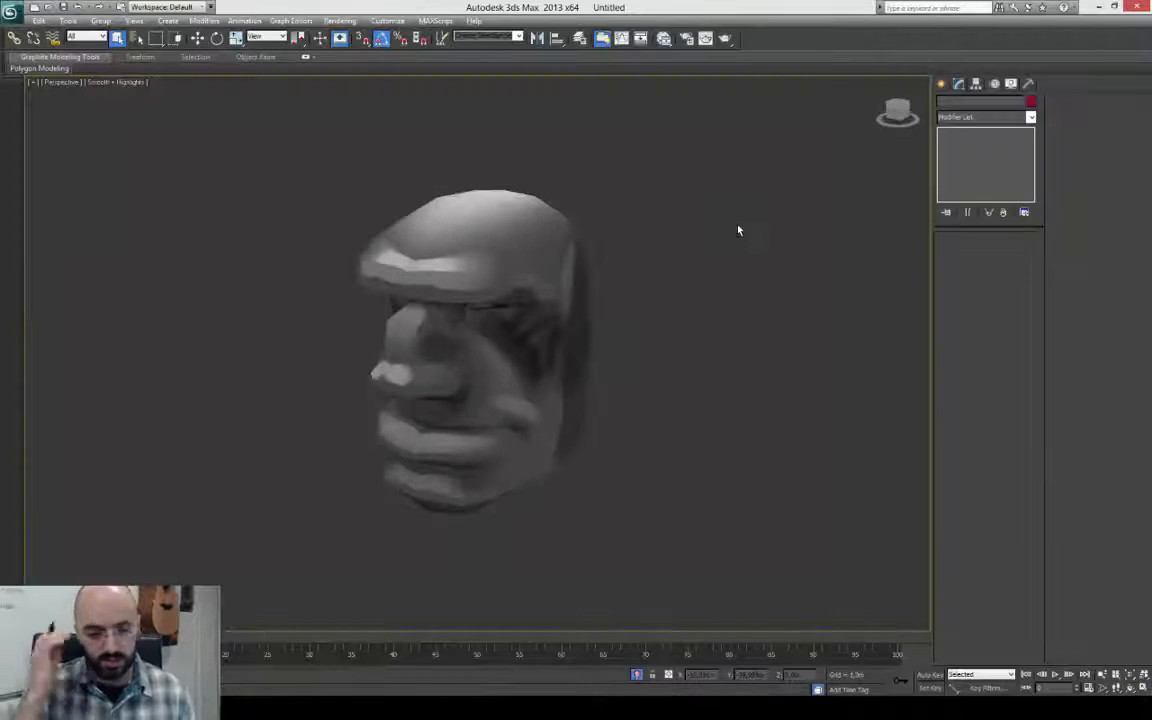
# Switch to Photoshop, choose a finer brush for the eye area, sample a gray from the face and add a new layer above Layer 3.
pyautogui.hotkey('alt', 'Tab')
pyautogui.hotkey('ctrl', '+')
pyautogui.hotkey('ctrl', '+')
pyautogui.moveTo(499, 332); pyautogui.dragTo(569, 399)
pyautogui.hotkey('ctrl', '+')
pyautogui.rightClick(566, 396)
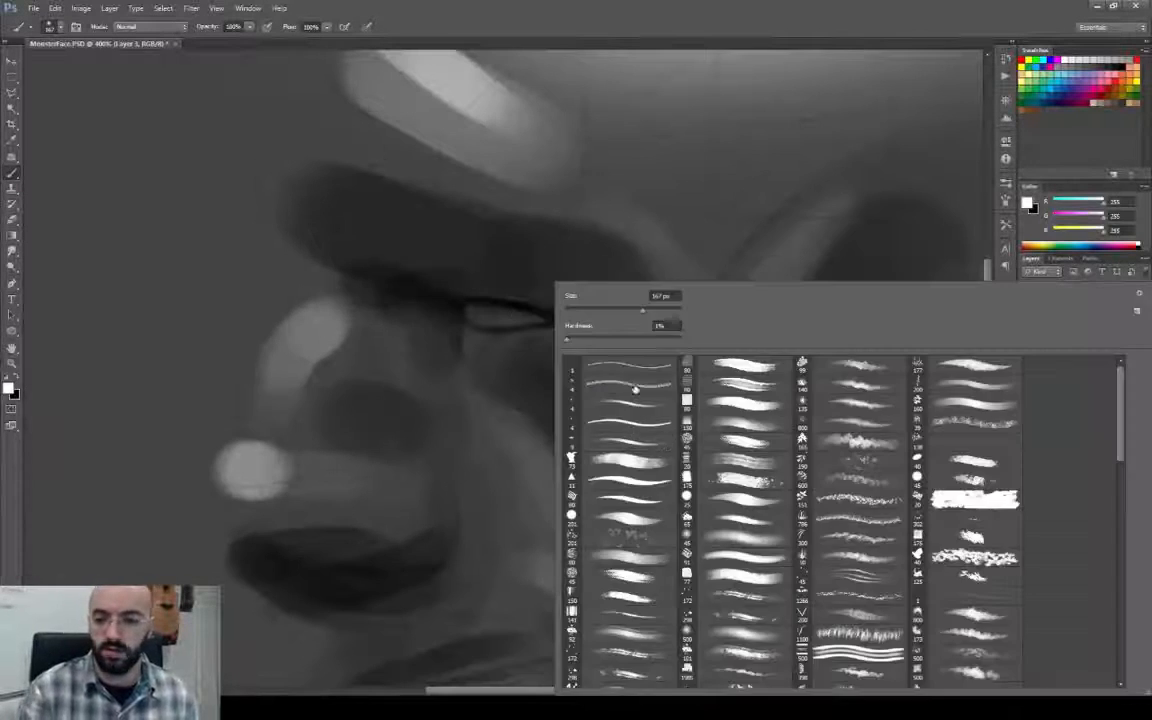
pyautogui.doubleClick(635, 388)
pyautogui.keyDown('alt'); pyautogui.click(466, 366); pyautogui.keyUp('alt')
pyautogui.hotkey('ctrl', 'shift', 'alt', 'n')
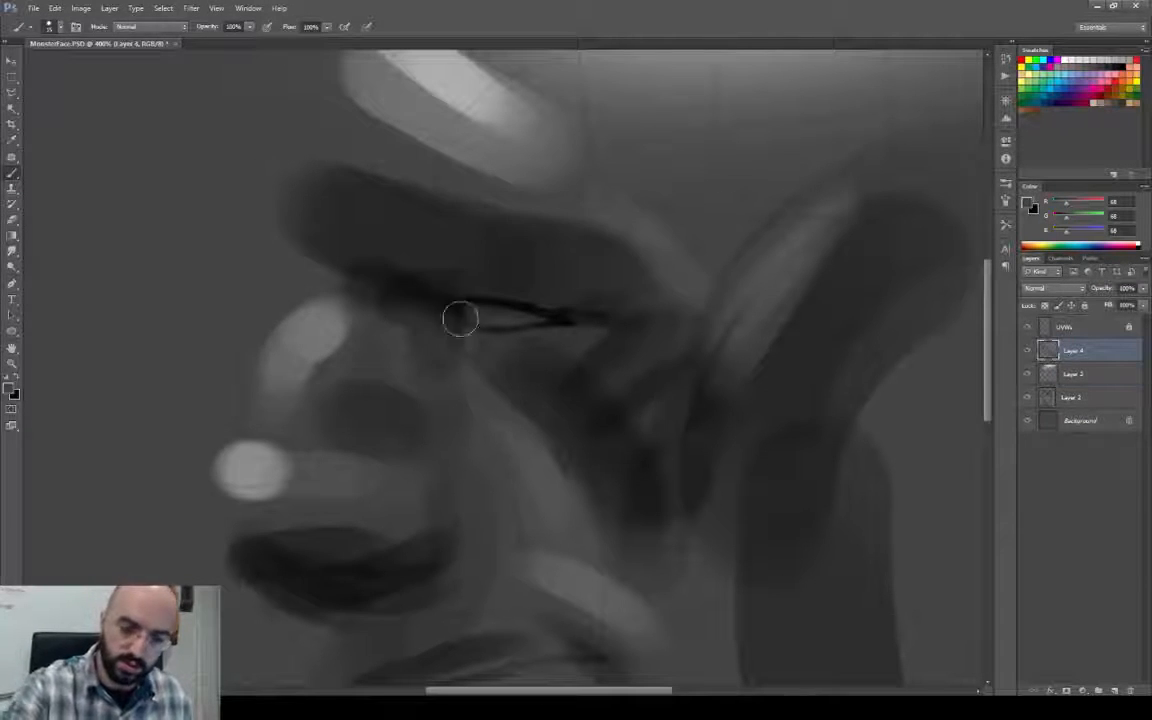
# Blend the shadows around the eye and sharpen the cheek fold on Layer 4 using grays sampled from the painting.
pyautogui.moveTo(447, 313)
pyautogui.mouseDown()
pyautogui.moveTo(514, 339)
pyautogui.moveTo(486, 339)
pyautogui.moveTo(627, 357)
pyautogui.moveTo(600, 400)
pyautogui.mouseUp()
pyautogui.keyDown('alt'); pyautogui.click(550, 472); pyautogui.keyUp('alt')
pyautogui.moveTo(560, 485); pyautogui.dragTo(527, 453)
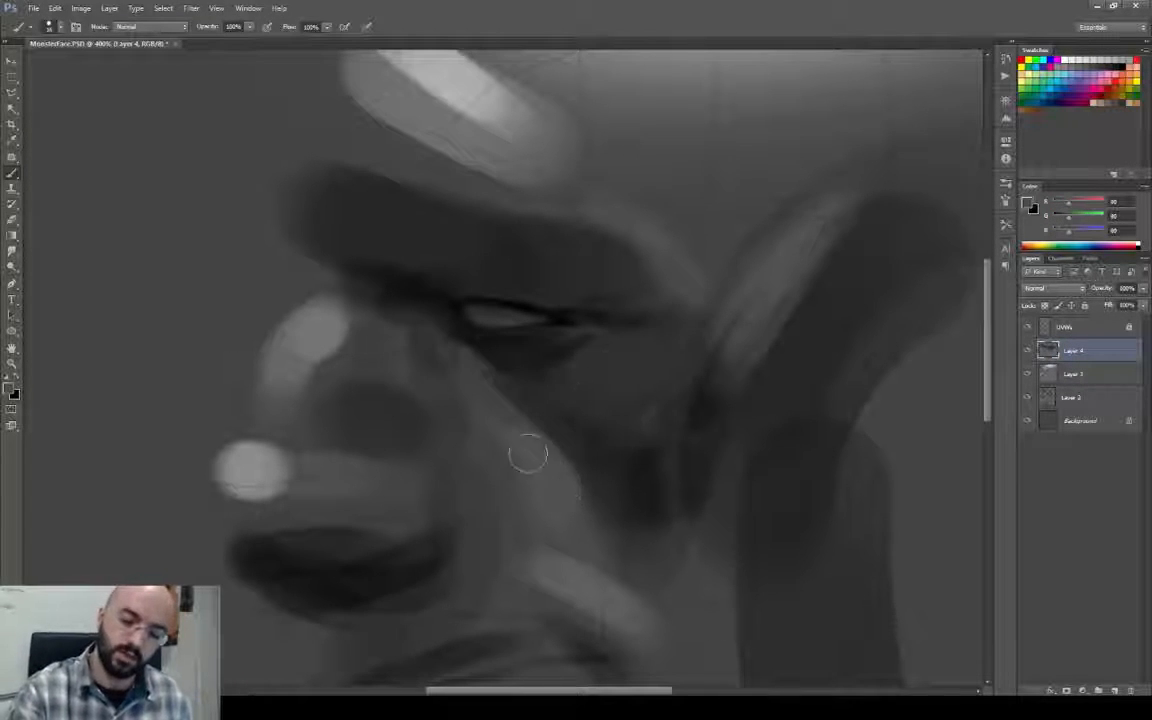
pyautogui.moveTo(589, 512); pyautogui.dragTo(574, 418)
# Define the side of the nose, the nostril and the area between nose and mouth on Layer 4 with sampled grays.
pyautogui.keyDown('alt'); pyautogui.moveTo(495, 478); pyautogui.dragTo(489, 491, button='right'); pyautogui.keyUp('alt')
pyautogui.keyDown('alt'); pyautogui.click(386, 485); pyautogui.keyUp('alt')
pyautogui.moveTo(444, 393)
pyautogui.mouseDown()
pyautogui.moveTo(429, 463)
pyautogui.moveTo(404, 472)
pyautogui.mouseUp()
pyautogui.keyDown('alt'); pyautogui.click(415, 494); pyautogui.keyUp('alt')
pyautogui.keyDown('alt'); pyautogui.moveTo(418, 508); pyautogui.dragTo(408, 523, button='right'); pyautogui.keyUp('alt')
pyautogui.keyDown('alt'); pyautogui.click(405, 535); pyautogui.keyUp('alt')
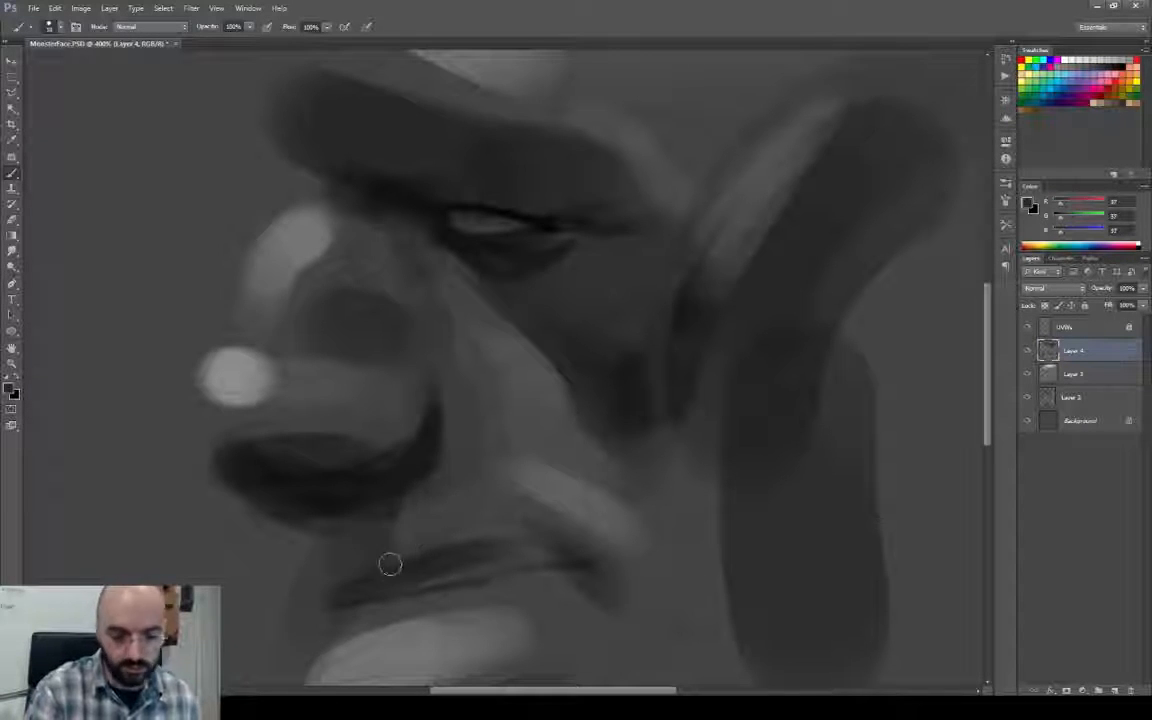
pyautogui.keyDown('alt'); pyautogui.click(368, 505); pyautogui.keyUp('alt')
pyautogui.moveTo(338, 538); pyautogui.dragTo(382, 526)
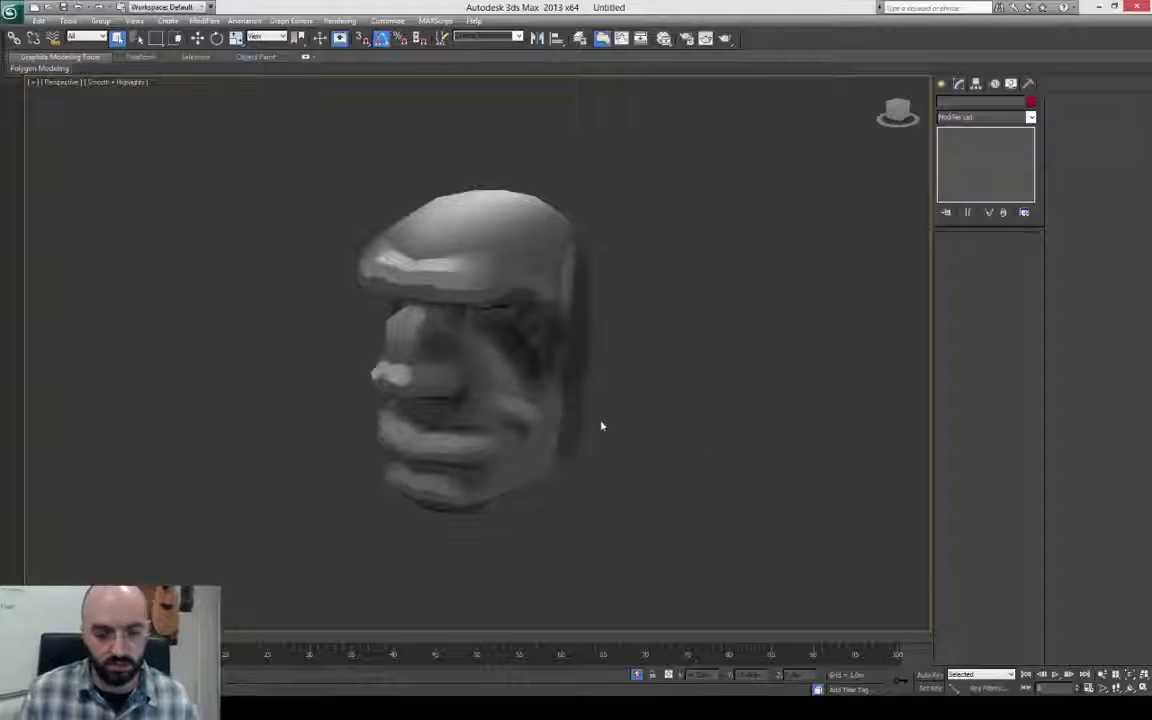
# Check the head in 3ds Max and touch up the shading under the eye's outer corner on Layer 4 in Photoshop.
pyautogui.moveTo(602, 424)
pyautogui.keyDown('alt'); pyautogui.mouseDown(button='middle')
pyautogui.moveTo(614, 404)
pyautogui.moveTo(581, 403)
pyautogui.moveTo(527, 303)
pyautogui.mouseUp(button='middle'); pyautogui.keyUp('alt')
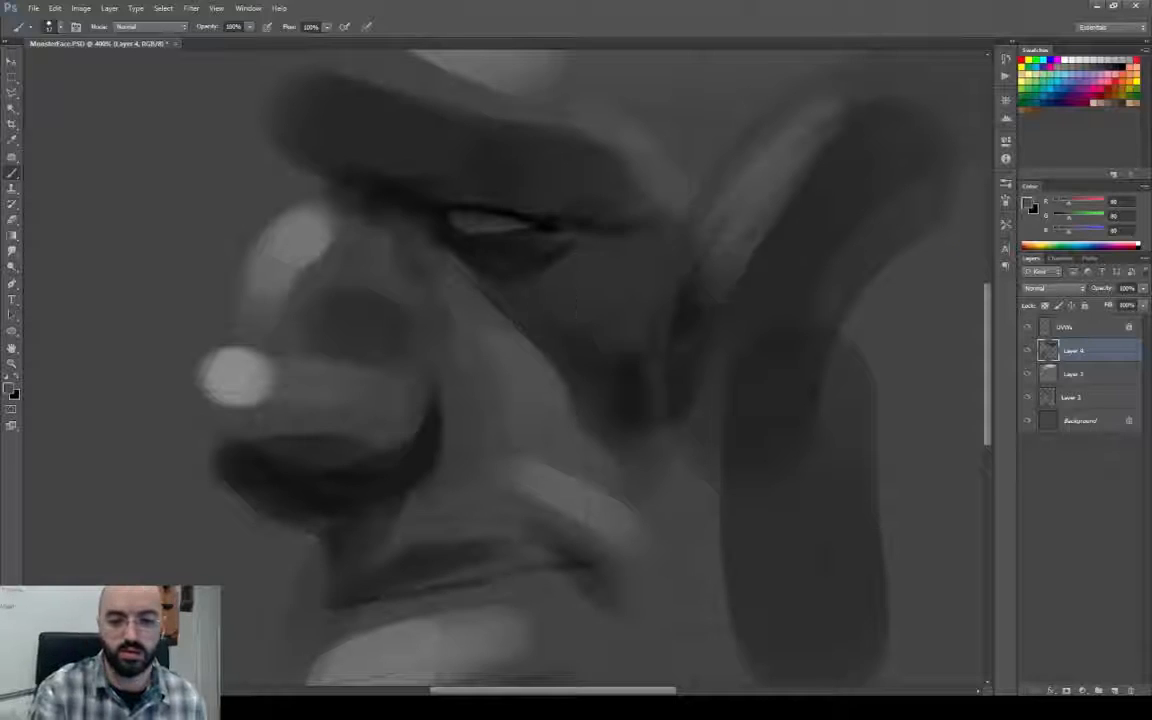
pyautogui.moveTo(535, 235); pyautogui.dragTo(582, 260)
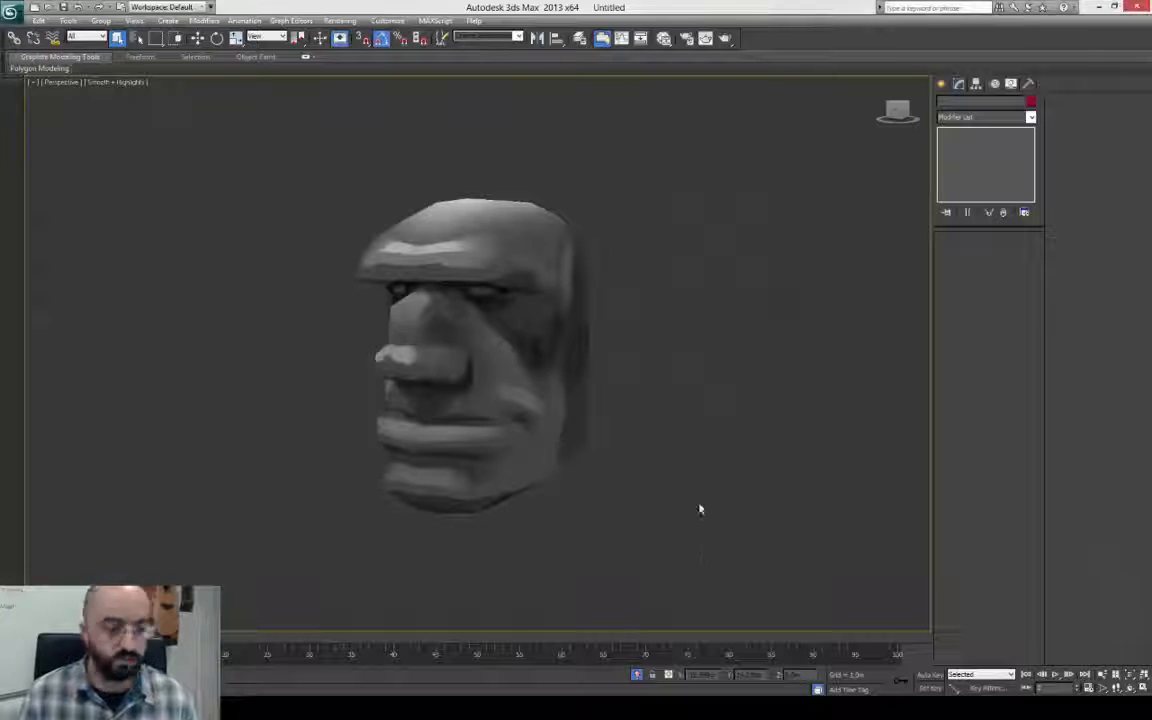
pyautogui.keyDown('alt'); pyautogui.moveTo(699, 506); pyautogui.dragTo(681, 506, button='middle'); pyautogui.keyUp('alt')
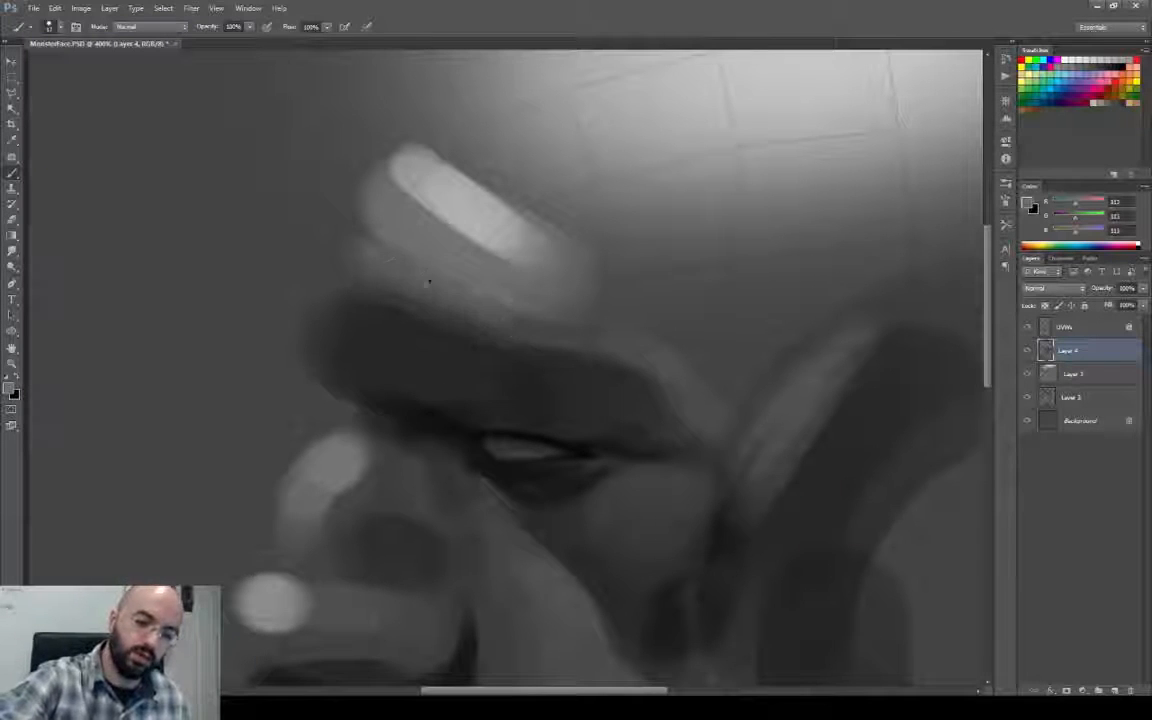
# Widen and smooth the brow highlight on Layer 4 with light grays, and check the brow on the head in 3ds Max.
pyautogui.moveTo(429, 278); pyautogui.dragTo(462, 245)
pyautogui.moveTo(378, 205); pyautogui.dragTo(572, 302)
pyautogui.moveTo(450, 205); pyautogui.dragTo(526, 250)
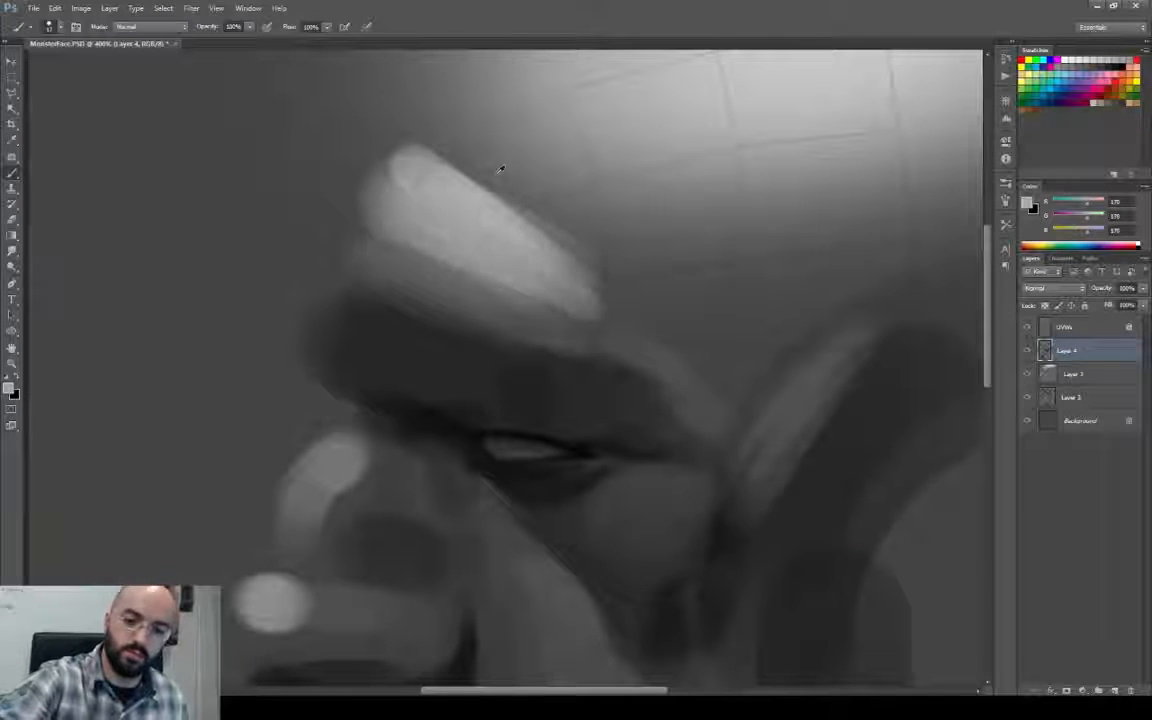
pyautogui.moveTo(430, 160); pyautogui.dragTo(537, 267)
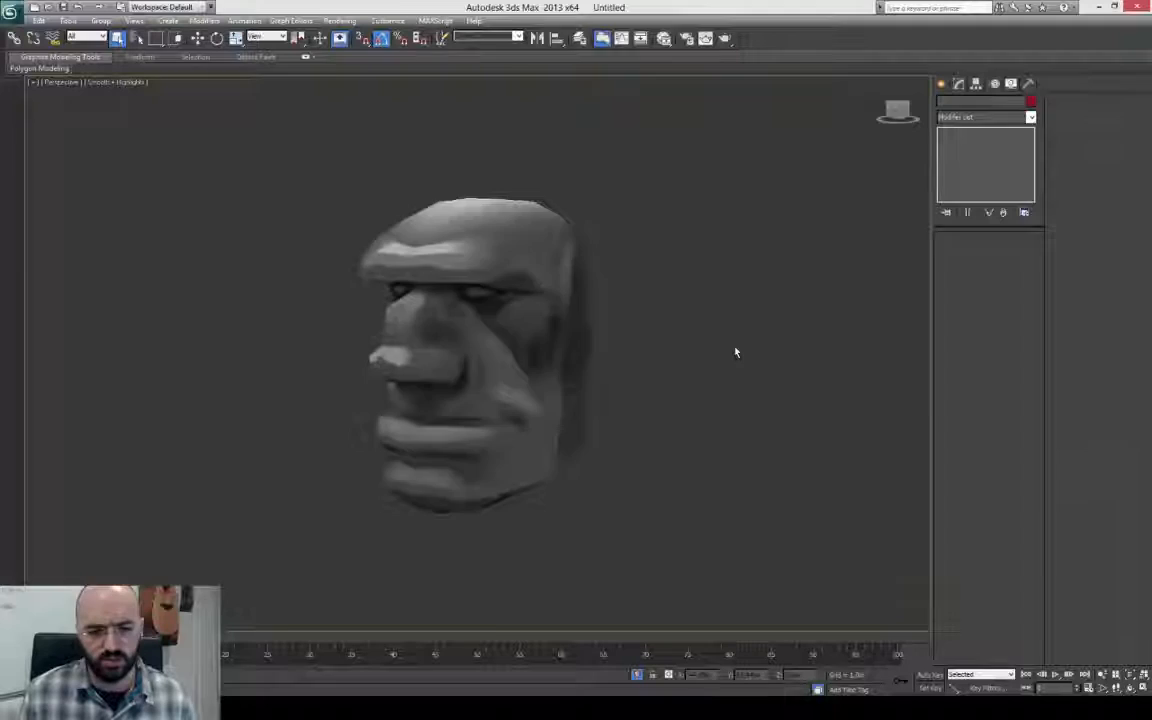
pyautogui.moveTo(735, 352)
pyautogui.keyDown('alt'); pyautogui.mouseDown(button='middle')
pyautogui.moveTo(797, 332)
pyautogui.moveTo(737, 337)
pyautogui.mouseUp(button='middle'); pyautogui.keyUp('alt')
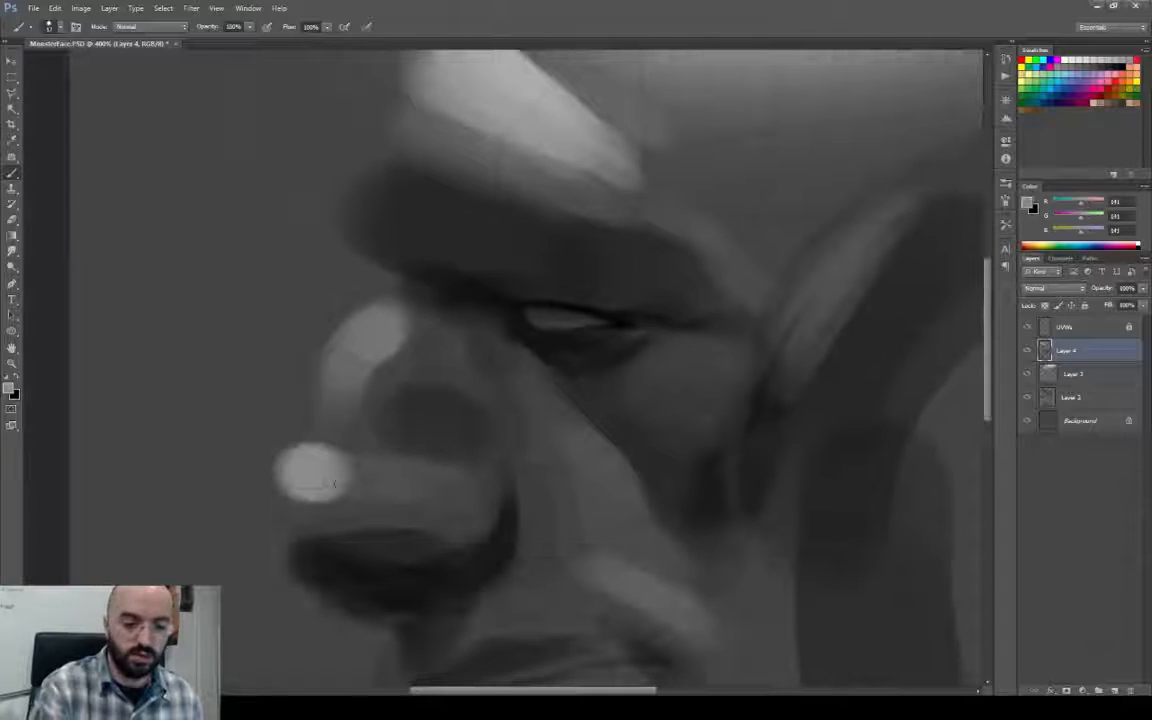
# Shade the bridge and side of the nose on Layer 4 with a sampled gray, and inspect the nose in 3ds Max.
pyautogui.keyDown('alt'); pyautogui.moveTo(440, 486); pyautogui.dragTo(417, 487, button='right'); pyautogui.keyUp('alt')
pyautogui.keyDown('alt'); pyautogui.click(417, 487); pyautogui.keyUp('alt')
pyautogui.moveTo(395, 305); pyautogui.dragTo(460, 393)
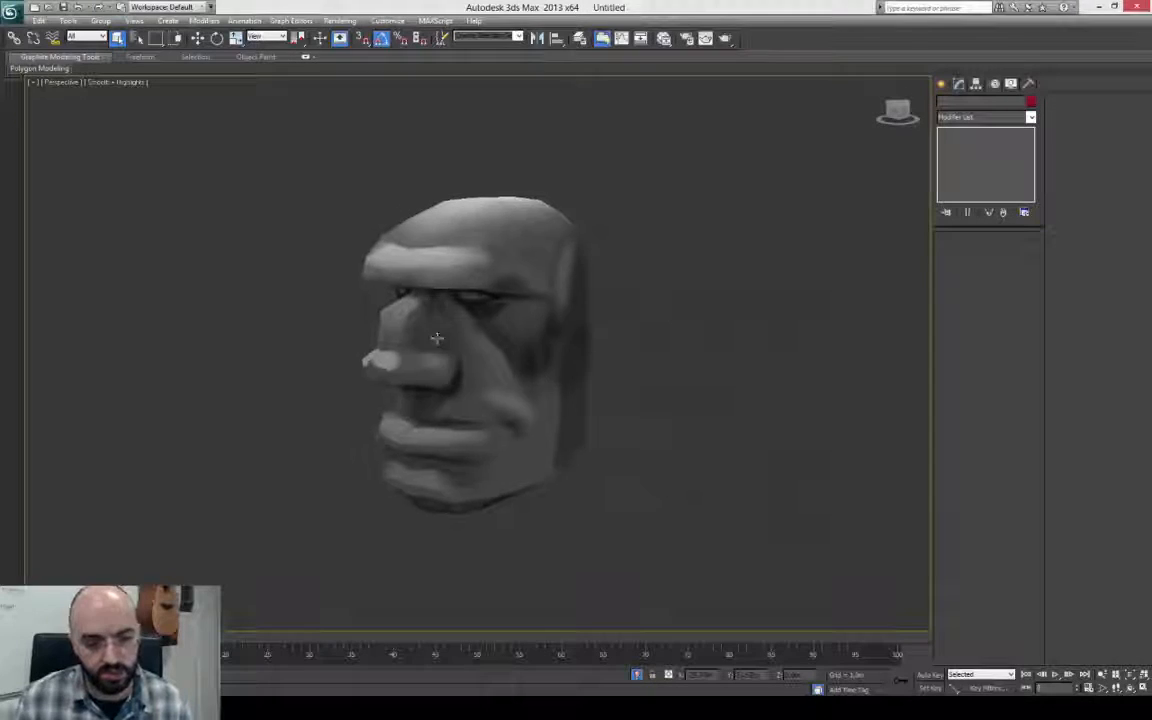
pyautogui.moveTo(437, 334)
pyautogui.keyDown('alt'); pyautogui.mouseDown(button='middle')
pyautogui.moveTo(555, 398)
pyautogui.moveTo(609, 398)
pyautogui.mouseUp(button='middle'); pyautogui.keyUp('alt')
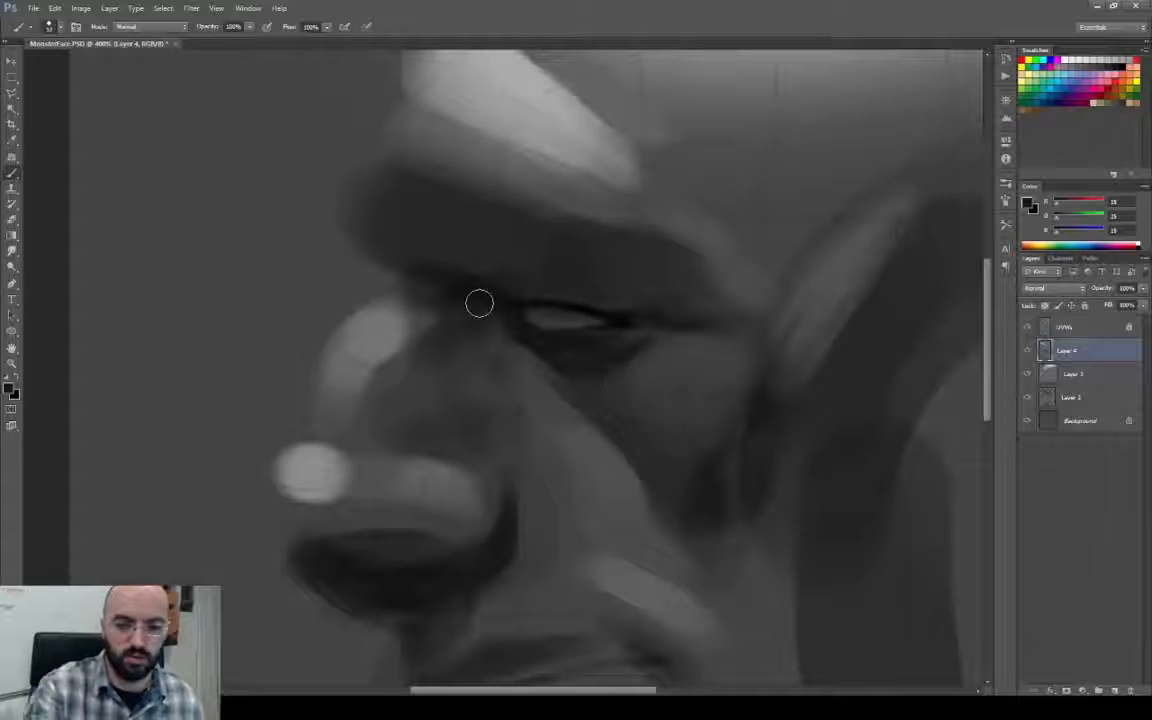
# Darken the inner eye corner and the crease beside the nostril on Layer 4, blend it with sampled grays, and check the head in 3ds Max.
pyautogui.moveTo(480, 303); pyautogui.dragTo(538, 366)
pyautogui.moveTo(643, 473); pyautogui.dragTo(647, 402)
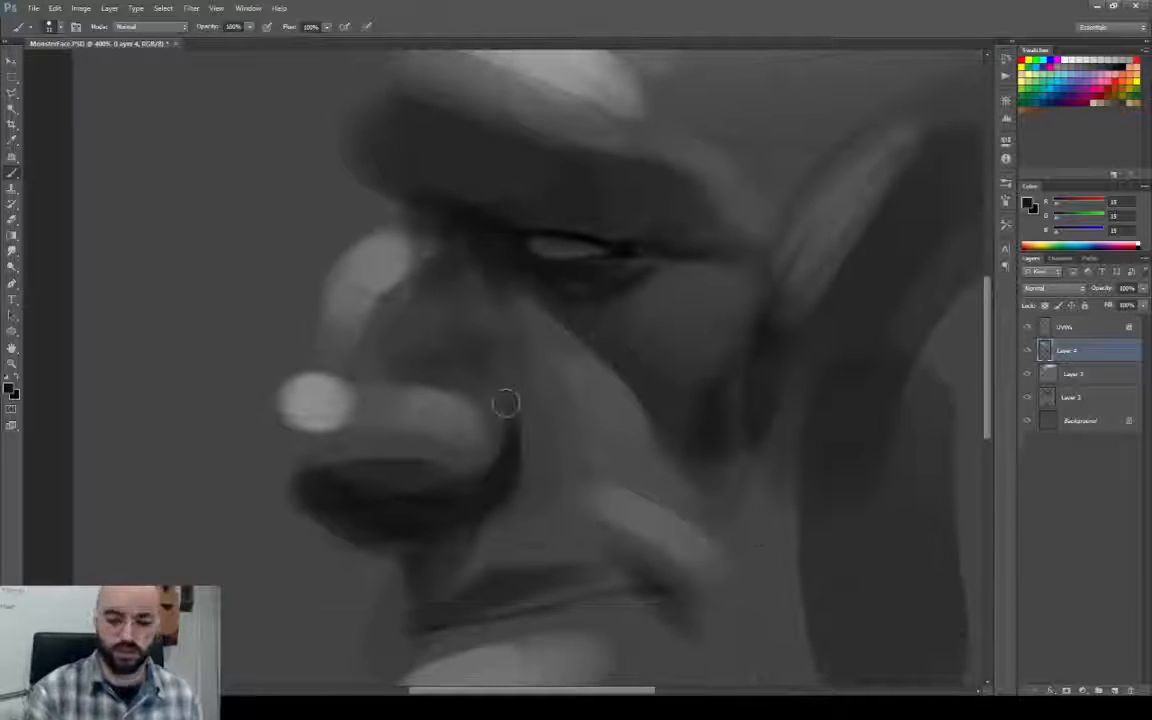
pyautogui.moveTo(504, 396); pyautogui.dragTo(535, 500)
pyautogui.keyDown('alt'); pyautogui.click(519, 523); pyautogui.keyUp('alt')
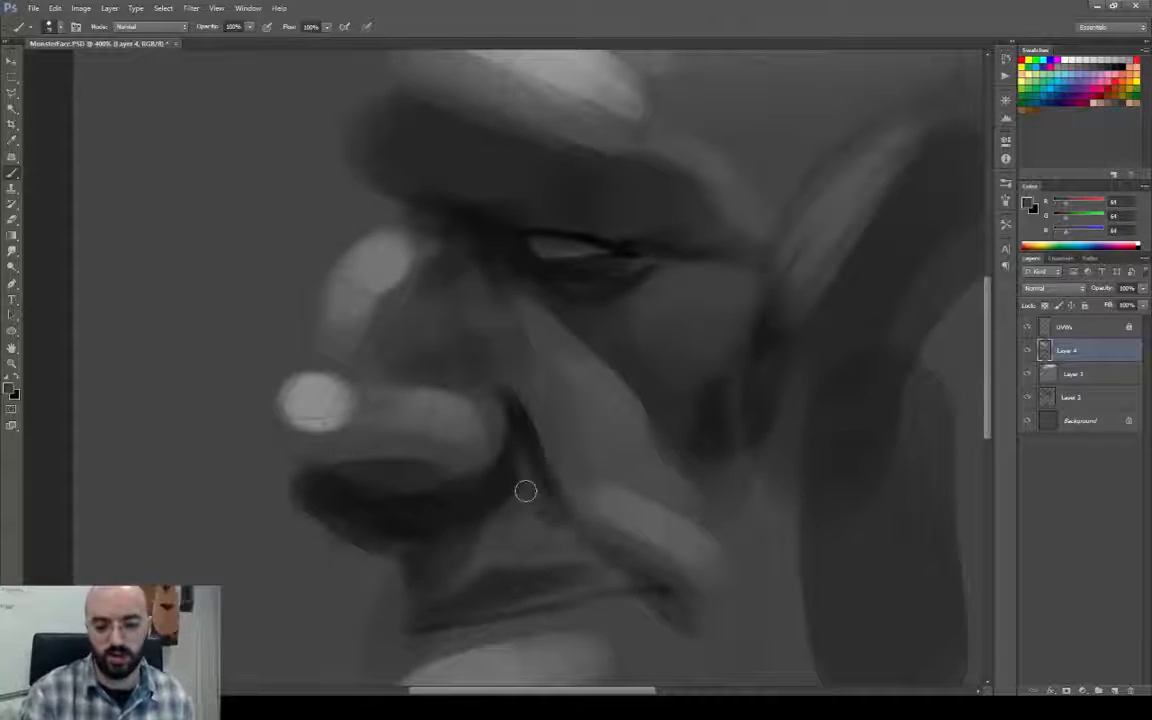
pyautogui.press(']')
pyautogui.press(']')
pyautogui.moveTo(524, 412); pyautogui.dragTo(524, 473)
pyautogui.keyDown('alt'); pyautogui.click(492, 483); pyautogui.keyUp('alt')
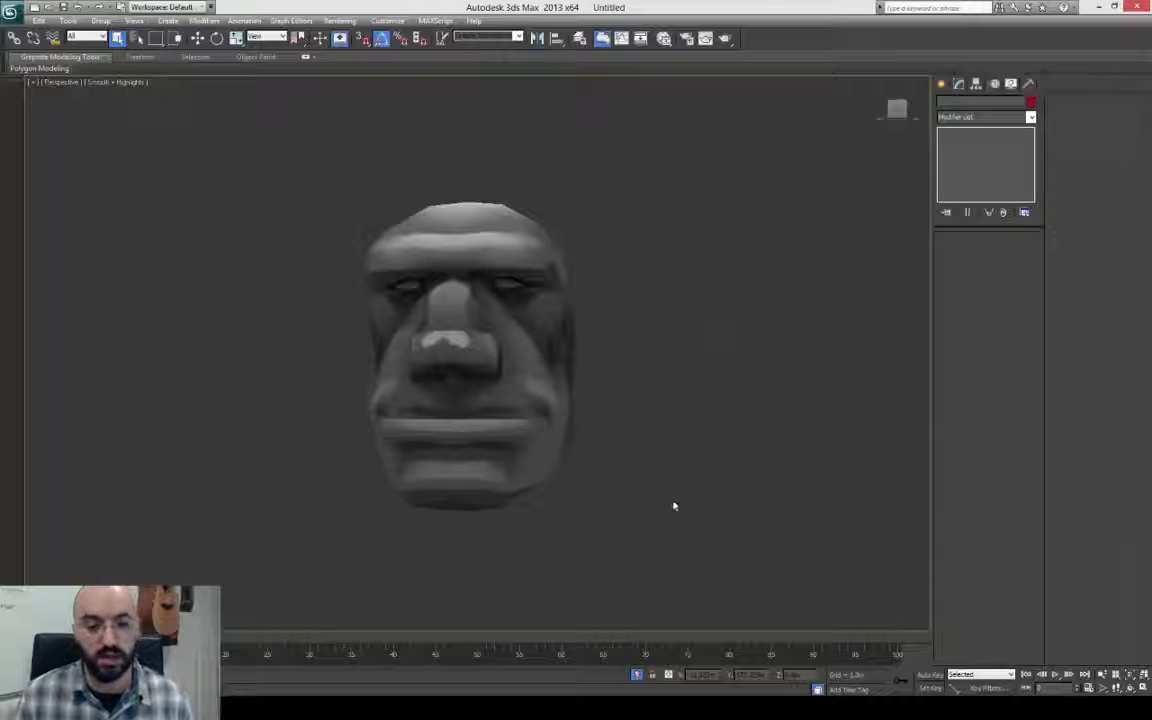
pyautogui.moveTo(674, 504)
pyautogui.keyDown('alt'); pyautogui.mouseDown(button='middle')
pyautogui.moveTo(635, 535)
pyautogui.moveTo(560, 428)
pyautogui.mouseUp(button='middle'); pyautogui.keyUp('alt')
pyautogui.press('F4')
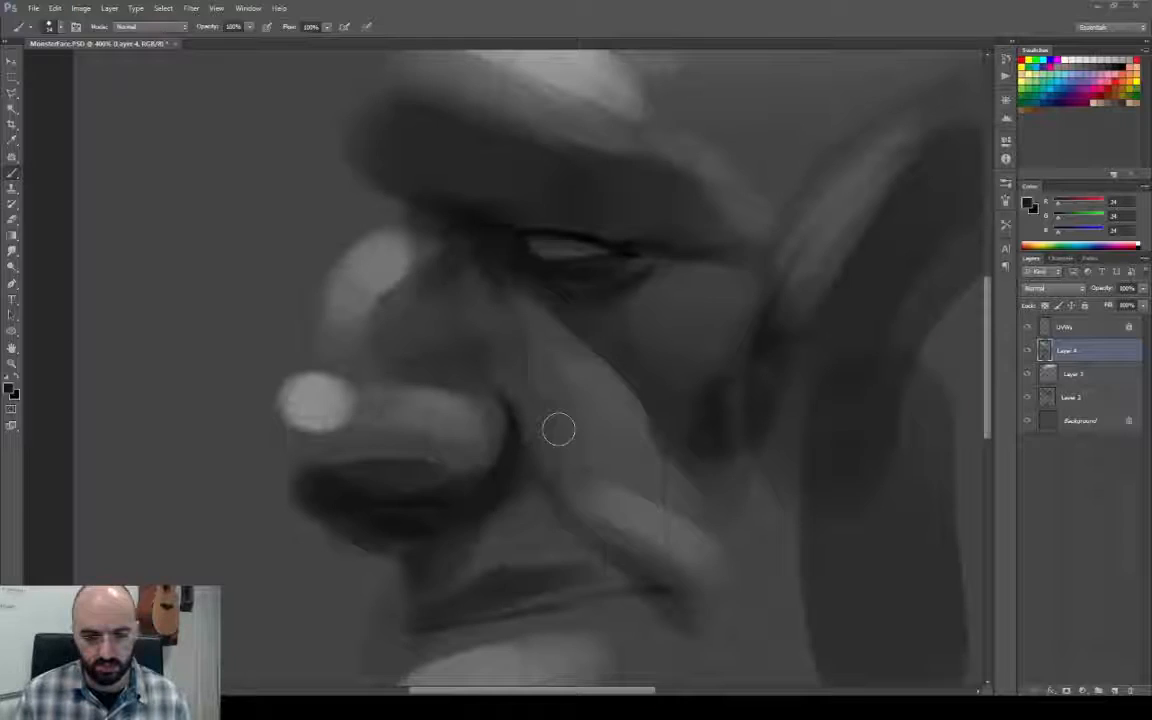
# Sharpen the smile-fold crease from the nostril to the mouth corner and lighten the upper lip's edge on Layer 4 in Photoshop.
pyautogui.keyDown('alt'); pyautogui.moveTo(542, 455); pyautogui.dragTo(545, 463, button='right'); pyautogui.keyUp('alt')
pyautogui.moveTo(562, 492)
pyautogui.mouseDown()
pyautogui.moveTo(638, 558)
pyautogui.moveTo(575, 504)
pyautogui.mouseUp()
pyautogui.keyDown('alt'); pyautogui.click(588, 540); pyautogui.keyUp('alt')
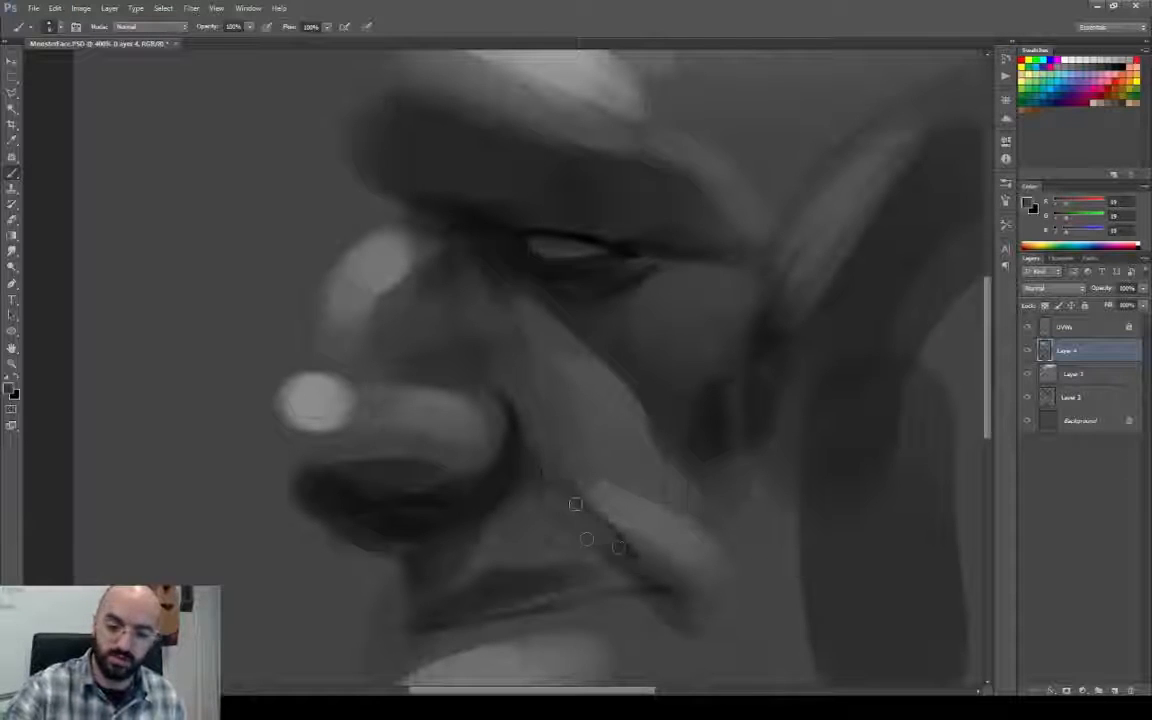
pyautogui.keyDown('alt'); pyautogui.click(598, 584); pyautogui.keyUp('alt')
pyautogui.moveTo(547, 562)
pyautogui.mouseDown()
pyautogui.moveTo(612, 564)
pyautogui.moveTo(645, 586)
pyautogui.mouseUp()
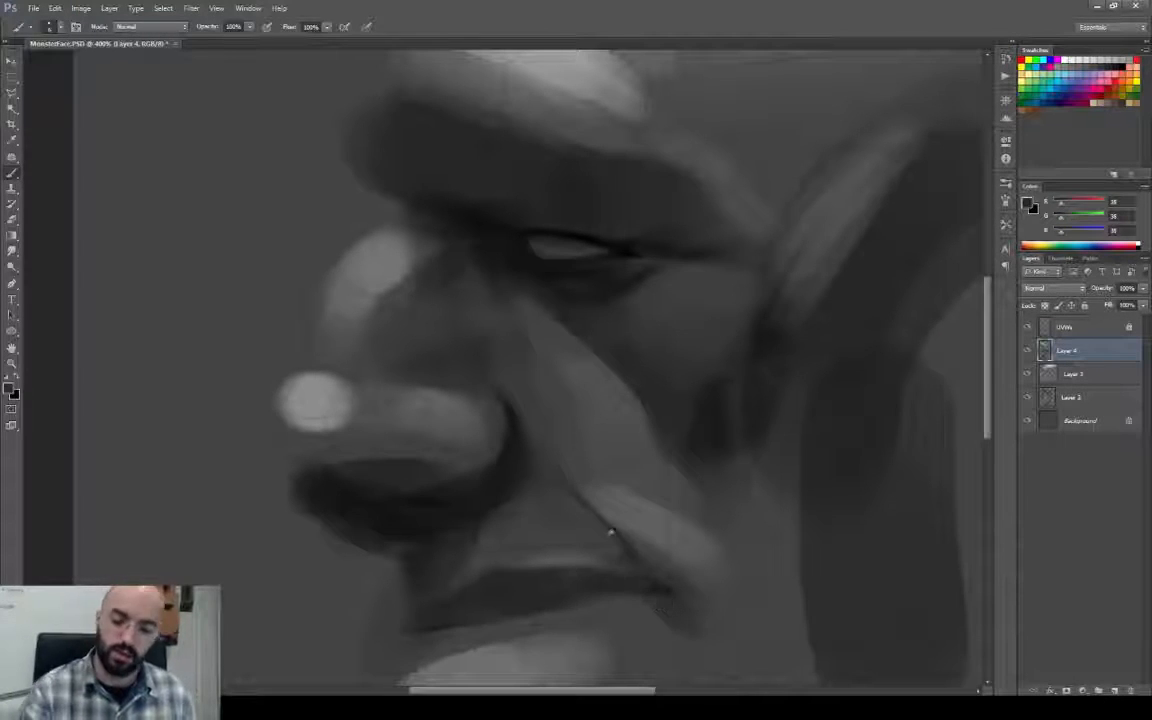
pyautogui.keyDown('alt'); pyautogui.click(608, 466); pyautogui.keyUp('alt')
pyautogui.keyDown('alt'); pyautogui.moveTo(619, 511); pyautogui.dragTo(638, 521, button='right'); pyautogui.keyUp('alt')
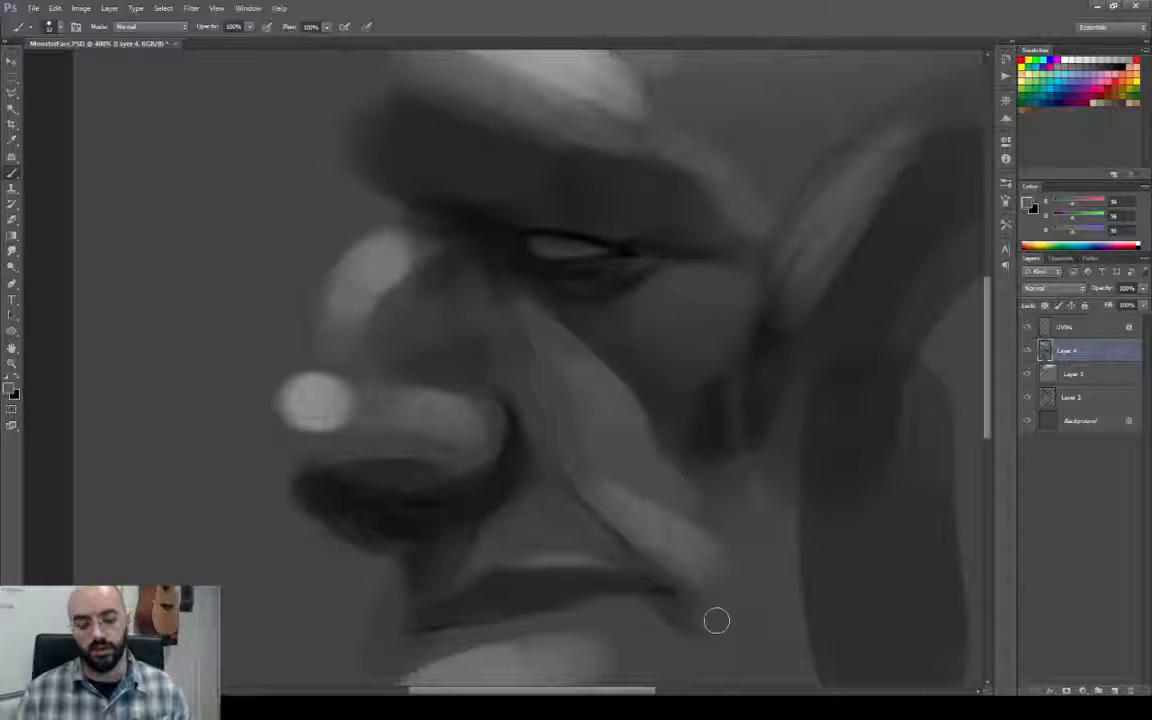
# Blend the nose-tip highlight into the nostril wing and shade the nose's underside with a dark sampled gray.
pyautogui.keyDown('alt'); pyautogui.click(335, 403); pyautogui.keyUp('alt')
pyautogui.moveTo(352, 392); pyautogui.dragTo(358, 415)
pyautogui.keyDown('alt'); pyautogui.click(329, 463); pyautogui.keyUp('alt')
pyautogui.moveTo(296, 437)
pyautogui.mouseDown()
pyautogui.moveTo(325, 430)
pyautogui.moveTo(345, 452)
pyautogui.mouseUp()
pyautogui.keyDown('alt'); pyautogui.moveTo(445, 471); pyautogui.dragTo(460, 481, button='right'); pyautogui.keyUp('alt')
pyautogui.moveTo(300, 452); pyautogui.dragTo(470, 460)
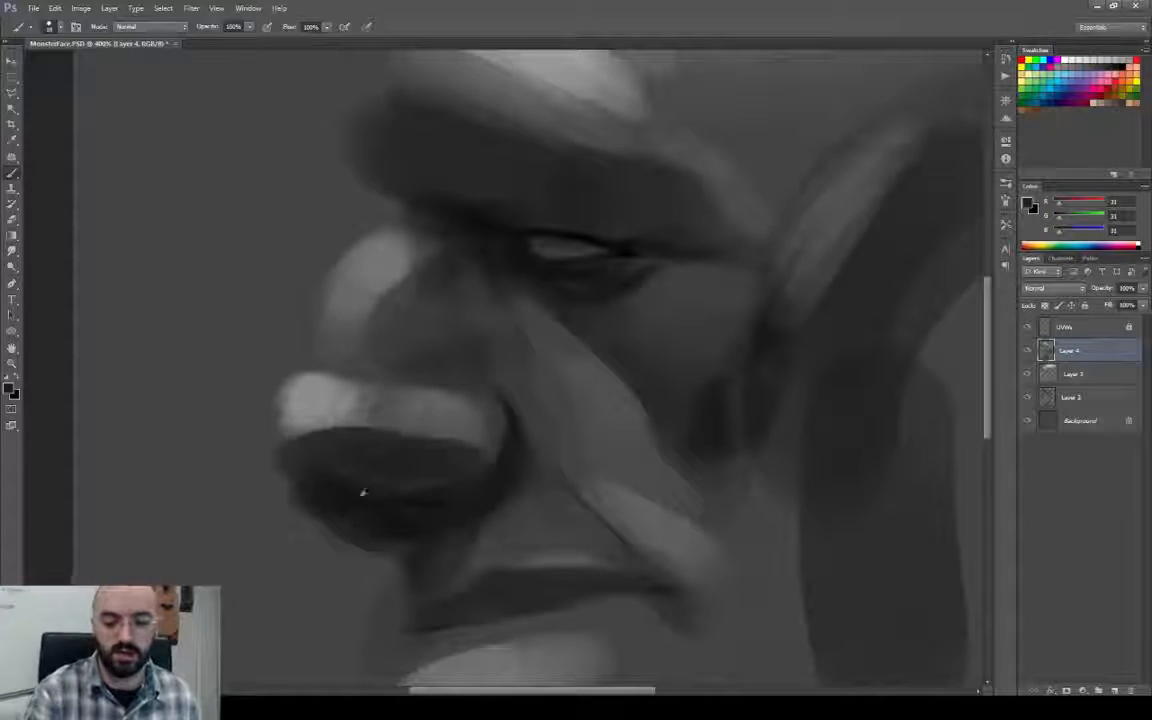
pyautogui.keyDown('alt'); pyautogui.click(380, 437); pyautogui.keyUp('alt')
pyautogui.moveTo(290, 437)
pyautogui.mouseDown()
pyautogui.moveTo(311, 453)
pyautogui.moveTo(401, 440)
pyautogui.mouseUp()
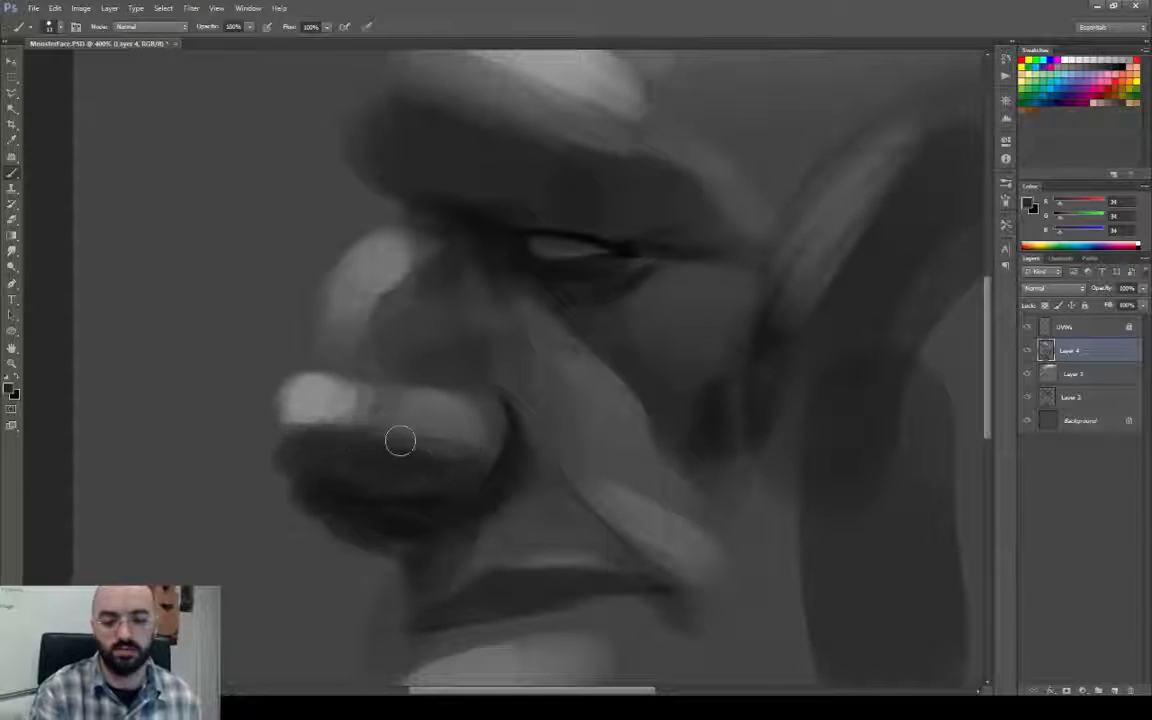
# Even out the underside of the nose and paint a black nostril opening with softened edges.
pyautogui.moveTo(310, 475); pyautogui.dragTo(445, 478)
pyautogui.moveTo(330, 500)
pyautogui.mouseDown()
pyautogui.moveTo(450, 491)
pyautogui.moveTo(431, 517)
pyautogui.mouseUp()
pyautogui.press('d')
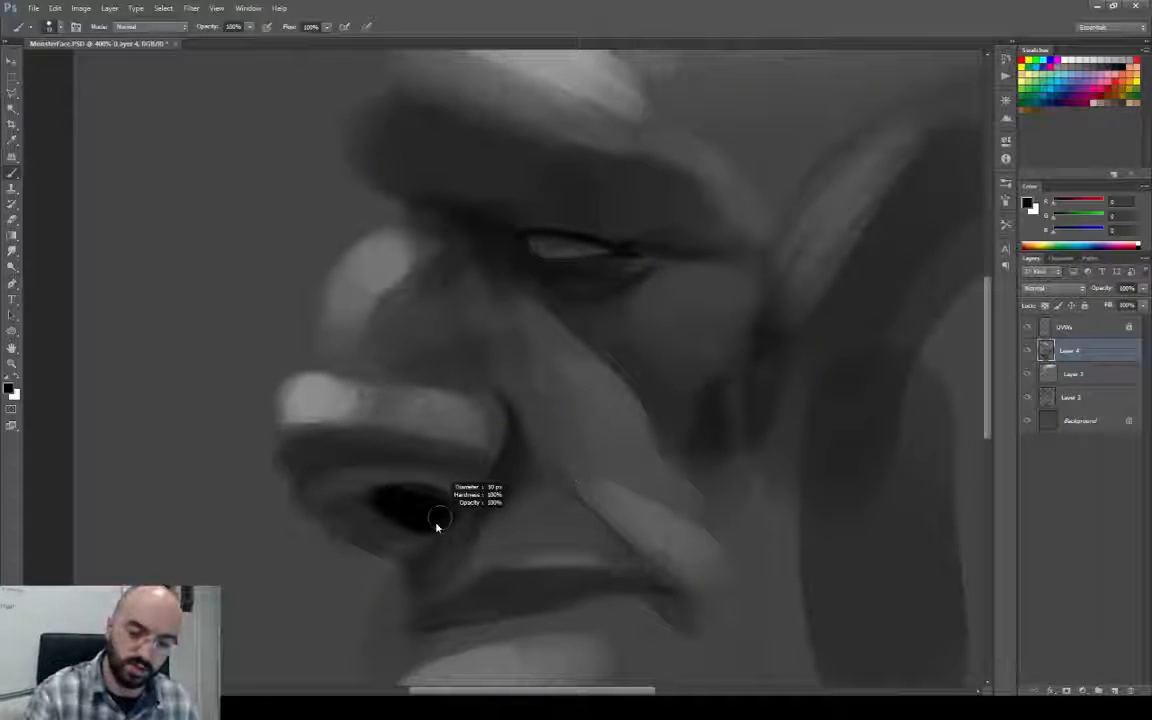
pyautogui.keyDown('alt'); pyautogui.moveTo(440, 517); pyautogui.dragTo(436, 527, button='right'); pyautogui.keyUp('alt')
pyautogui.moveTo(432, 517); pyautogui.dragTo(459, 522)
pyautogui.keyDown('alt'); pyautogui.click(400, 447); pyautogui.keyUp('alt')
pyautogui.moveTo(440, 475)
pyautogui.mouseDown()
pyautogui.moveTo(337, 507)
pyautogui.moveTo(455, 497)
pyautogui.mouseUp()
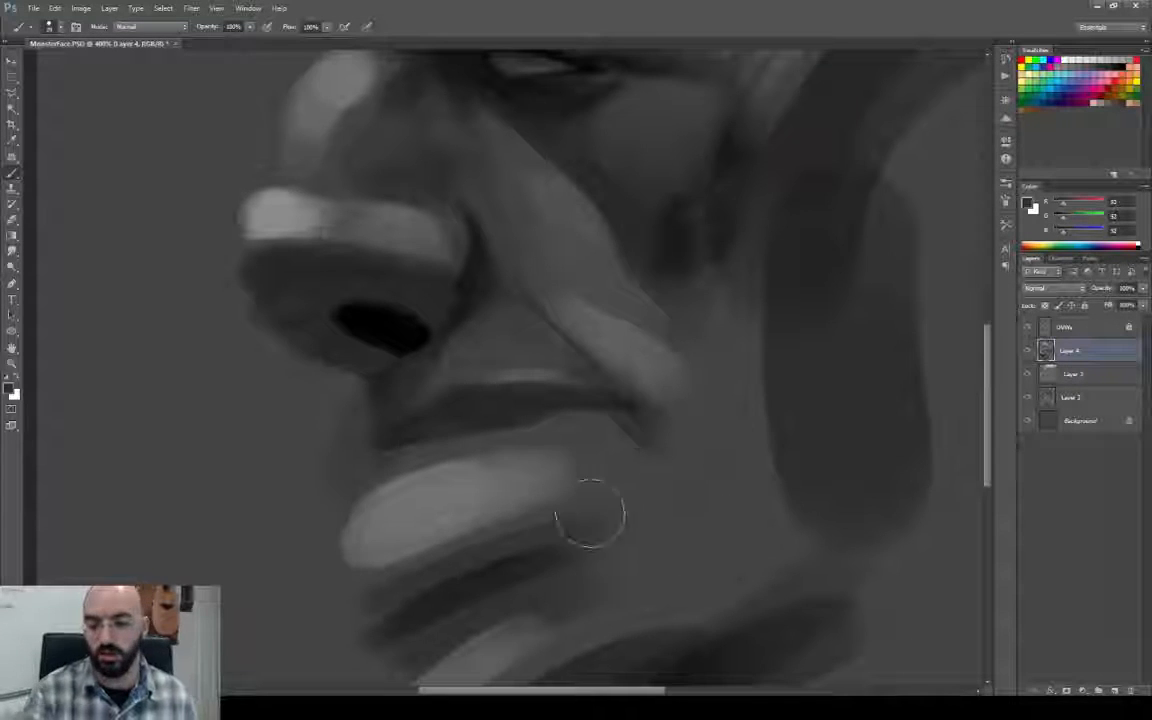
# Shape the cheek beside the mouth and the lower lip's light and mid-gray planes, and inspect them on the head in 3ds Max.
pyautogui.moveTo(589, 517); pyautogui.dragTo(604, 503)
pyautogui.moveTo(604, 503)
pyautogui.keyDown('alt'); pyautogui.mouseDown(button='right')
pyautogui.moveTo(643, 481)
pyautogui.moveTo(623, 493)
pyautogui.mouseUp(button='right'); pyautogui.keyUp('alt')
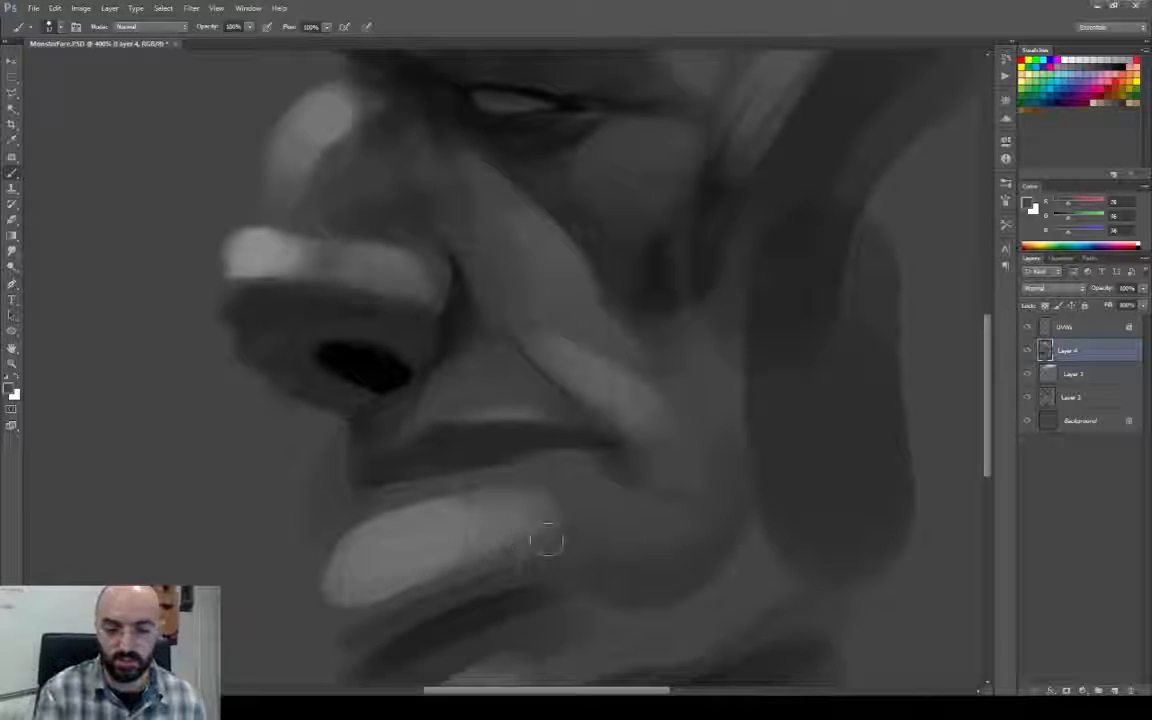
pyautogui.keyDown('alt'); pyautogui.click(563, 545); pyautogui.keyUp('alt')
pyautogui.moveTo(550, 549)
pyautogui.mouseDown()
pyautogui.moveTo(347, 586)
pyautogui.moveTo(316, 617)
pyautogui.mouseUp()
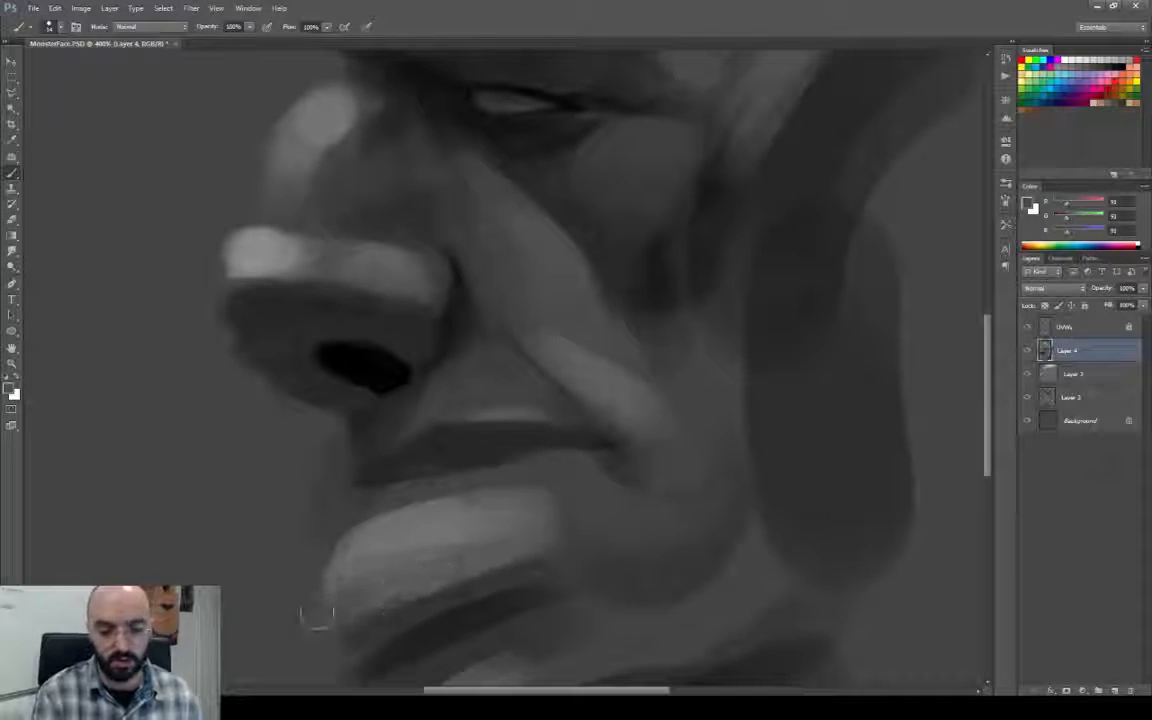
pyautogui.moveTo(428, 520)
pyautogui.mouseDown()
pyautogui.moveTo(527, 476)
pyautogui.moveTo(360, 514)
pyautogui.moveTo(663, 489)
pyautogui.mouseUp()
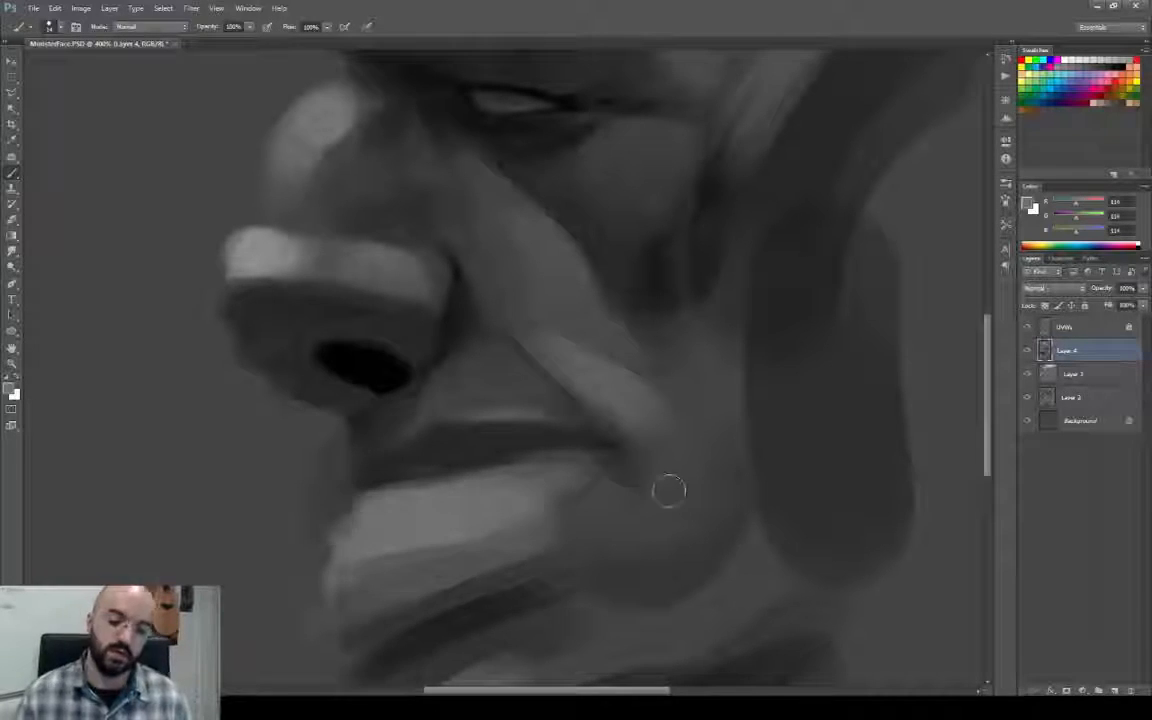
pyautogui.hotkey('alt', 'Tab')
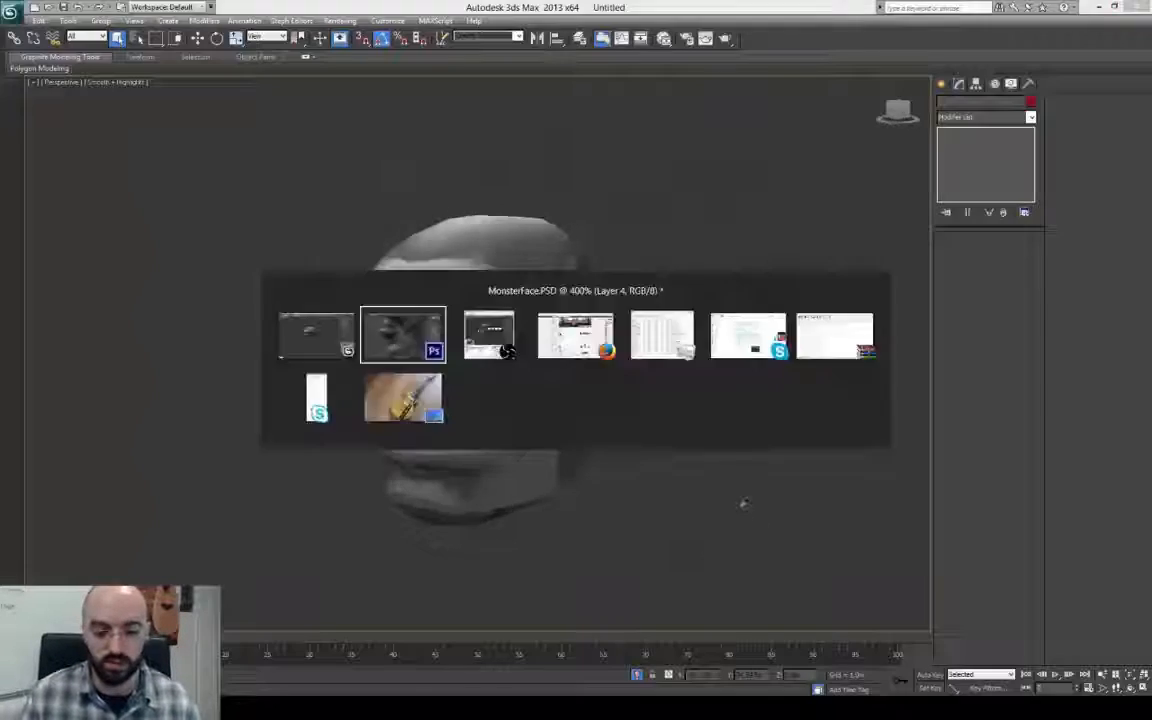
pyautogui.hotkey('alt', 'Tab')
pyautogui.keyDown('alt'); pyautogui.moveTo(735, 510); pyautogui.dragTo(816, 450, button='middle'); pyautogui.keyUp('alt')
pyautogui.scroll(3, 707, 512)
pyautogui.hotkey('alt', 'Tab')
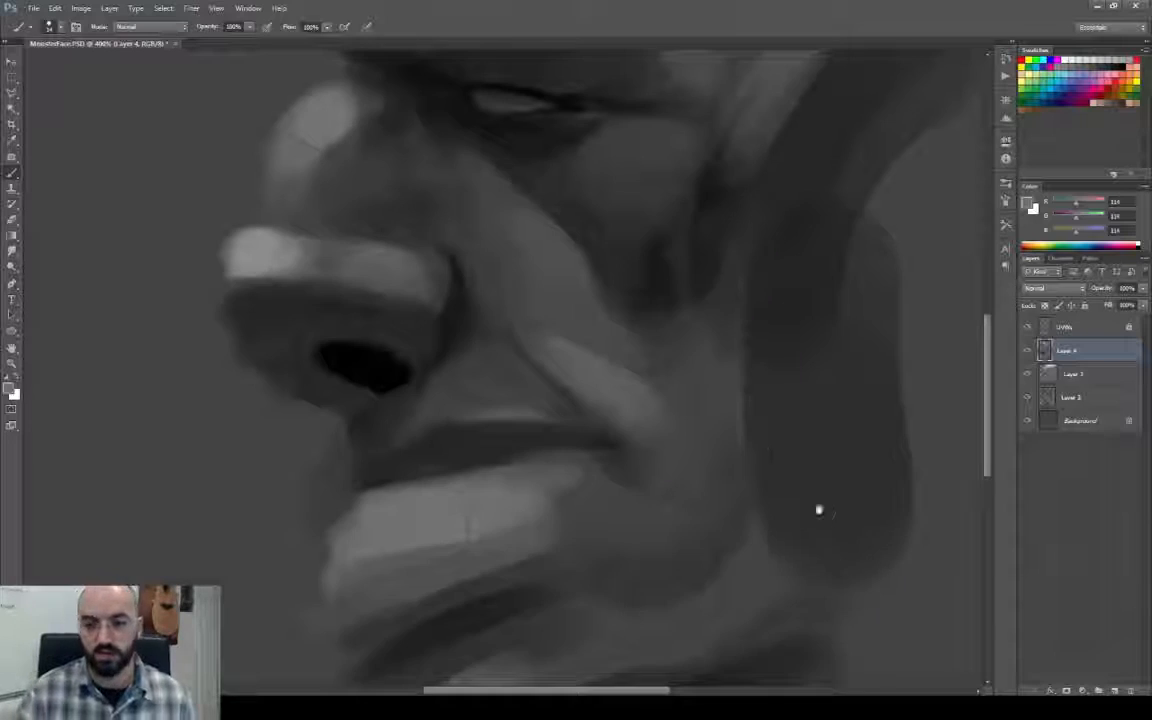
# Blend the dark side of the face into the cheek, jaw and chin with sampled grays on Layer 4, and check it in 3ds Max.
pyautogui.moveTo(818, 509); pyautogui.dragTo(776, 582)
pyautogui.moveTo(660, 349); pyautogui.dragTo(649, 315)
pyautogui.keyDown('alt'); pyautogui.click(663, 519); pyautogui.keyUp('alt')
pyautogui.moveTo(748, 336)
pyautogui.mouseDown()
pyautogui.moveTo(730, 375)
pyautogui.moveTo(745, 274)
pyautogui.mouseUp()
pyautogui.moveTo(730, 270); pyautogui.dragTo(725, 475)
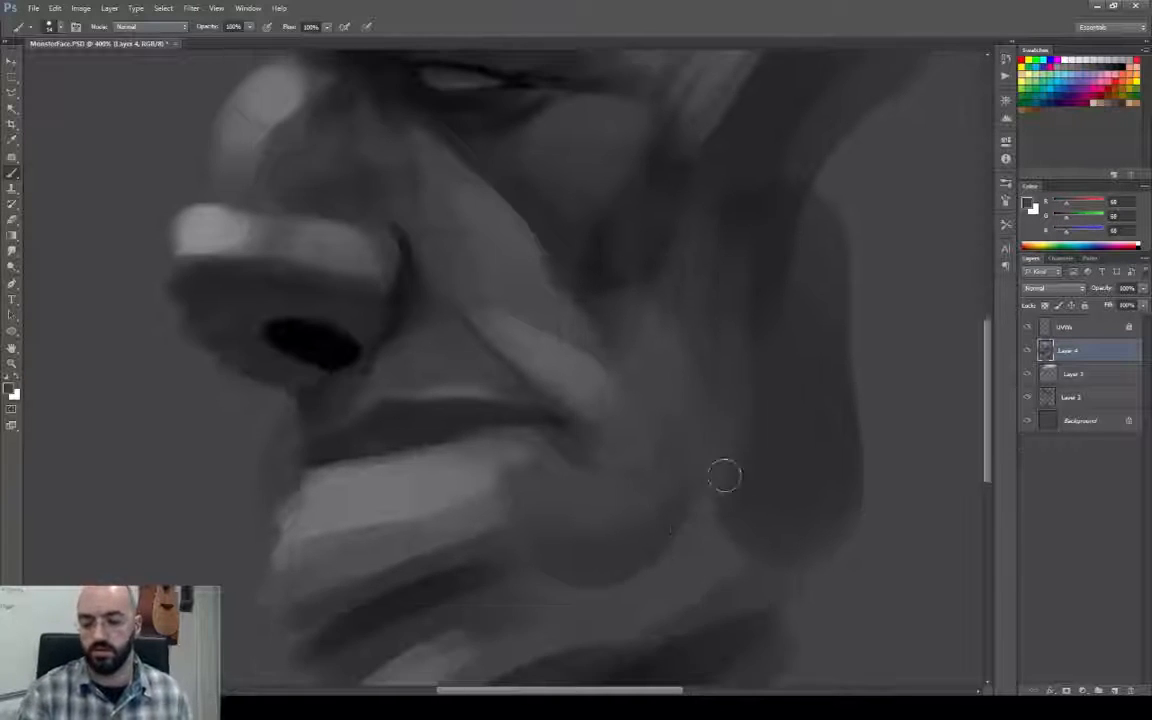
pyautogui.keyDown('alt'); pyautogui.scroll(-2, 818, 499); pyautogui.keyUp('alt')
pyautogui.keyDown('alt'); pyautogui.moveTo(568, 396); pyautogui.dragTo(560, 396, button='right'); pyautogui.keyUp('alt')
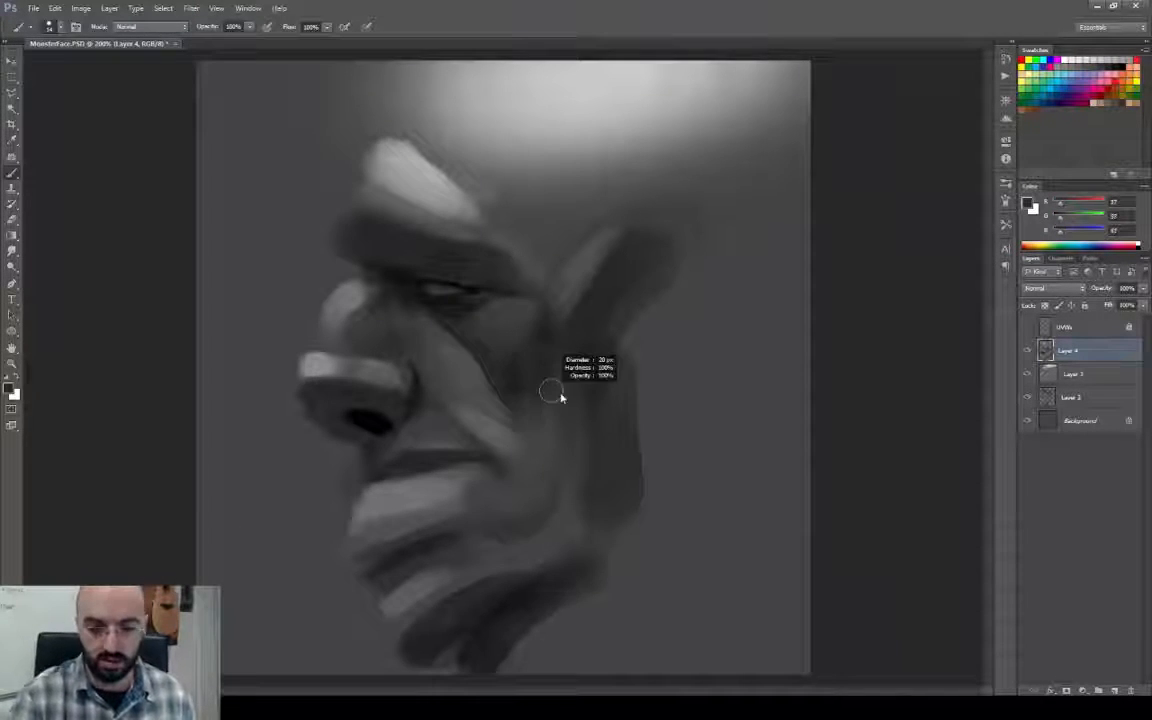
pyautogui.keyDown('alt'); pyautogui.click(503, 368); pyautogui.keyUp('alt')
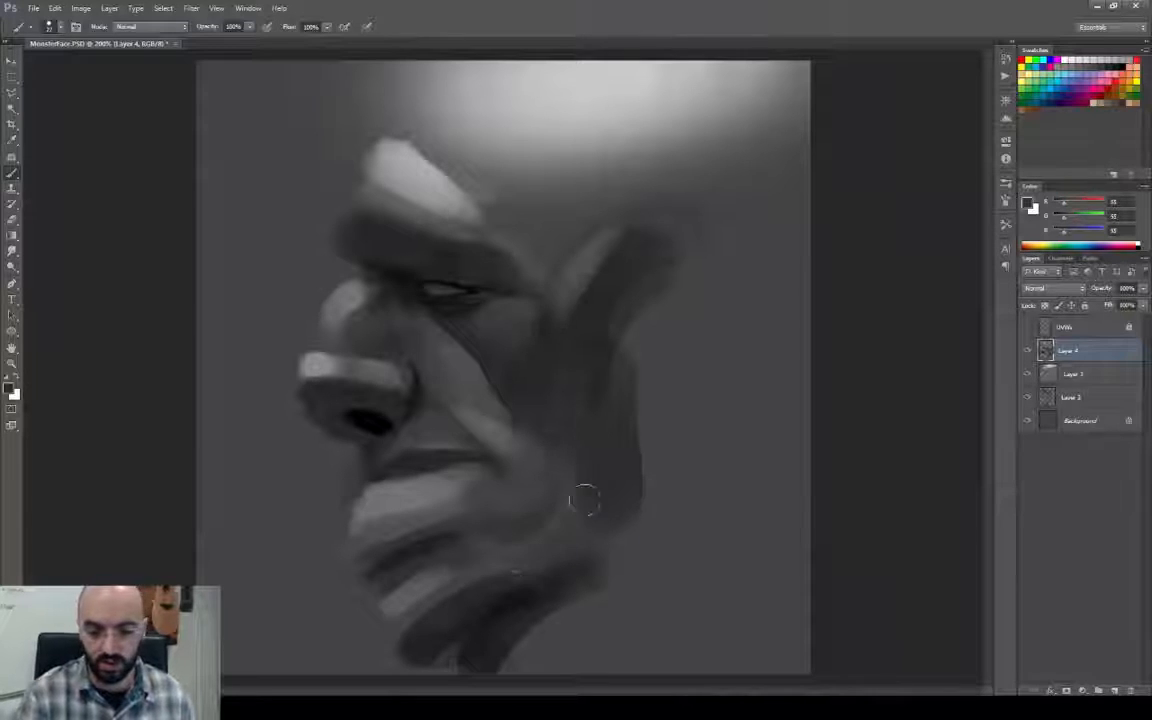
pyautogui.keyDown('alt'); pyautogui.click(428, 544); pyautogui.keyUp('alt')
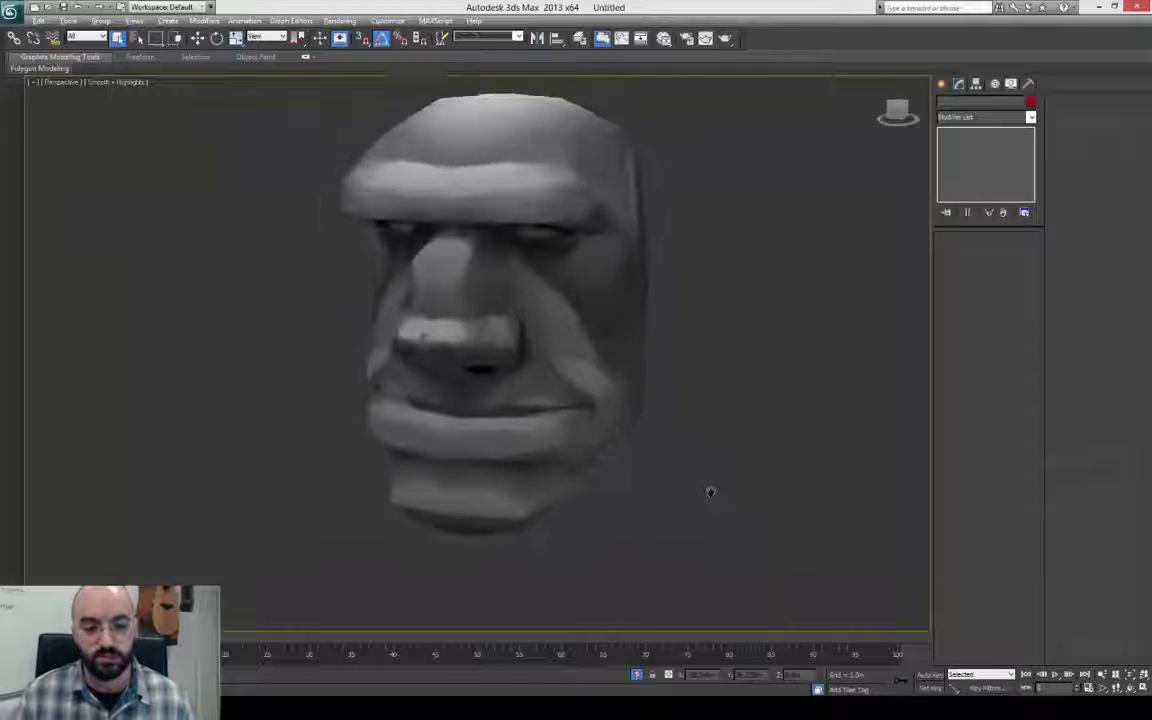
pyautogui.keyDown('alt'); pyautogui.moveTo(710, 489); pyautogui.dragTo(612, 504, button='middle'); pyautogui.keyUp('alt')
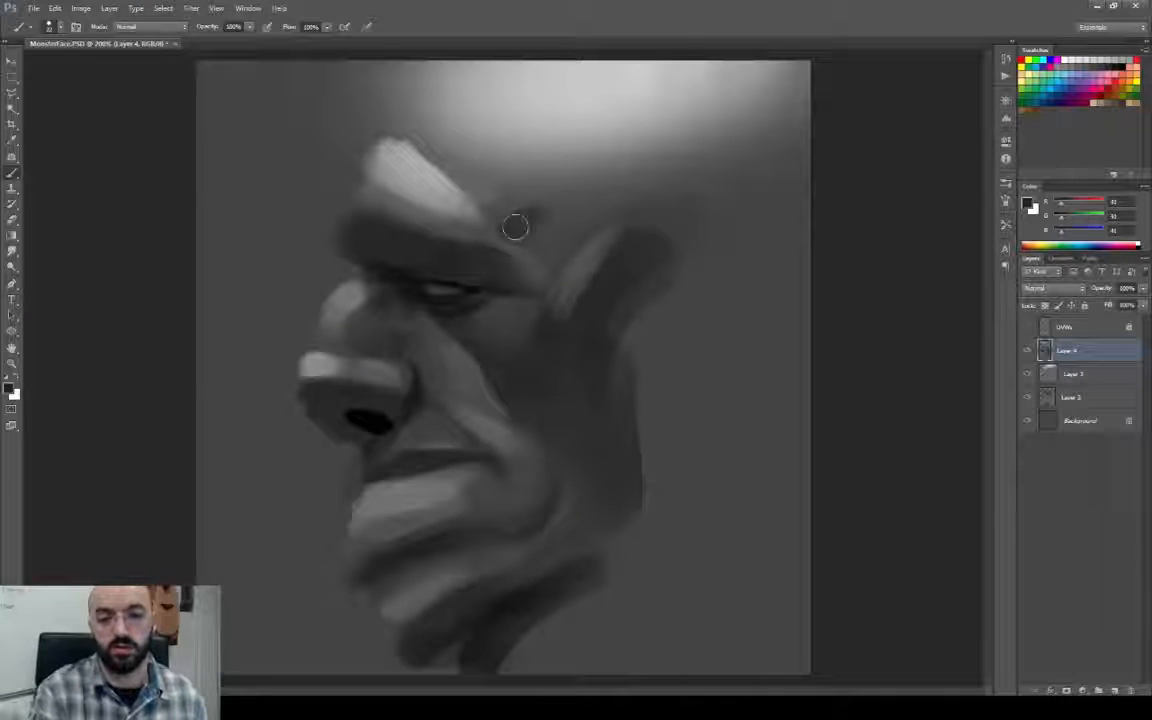
# Darken the temple between the brow and the ear on Layer 4 in Photoshop, and inspect the side of the head in 3ds Max.
pyautogui.moveTo(515, 227)
pyautogui.mouseDown()
pyautogui.moveTo(625, 200)
pyautogui.moveTo(560, 270)
pyautogui.mouseUp()
pyautogui.keyDown('alt'); pyautogui.click(572, 300); pyautogui.keyUp('alt')
pyautogui.keyDown('alt'); pyautogui.moveTo(587, 290); pyautogui.dragTo(597, 296, button='right'); pyautogui.keyUp('alt')
pyautogui.keyDown('alt'); pyautogui.click(704, 222); pyautogui.keyUp('alt')
pyautogui.keyDown('alt'); pyautogui.moveTo(712, 218); pyautogui.dragTo(698, 225, button='right'); pyautogui.keyUp('alt')
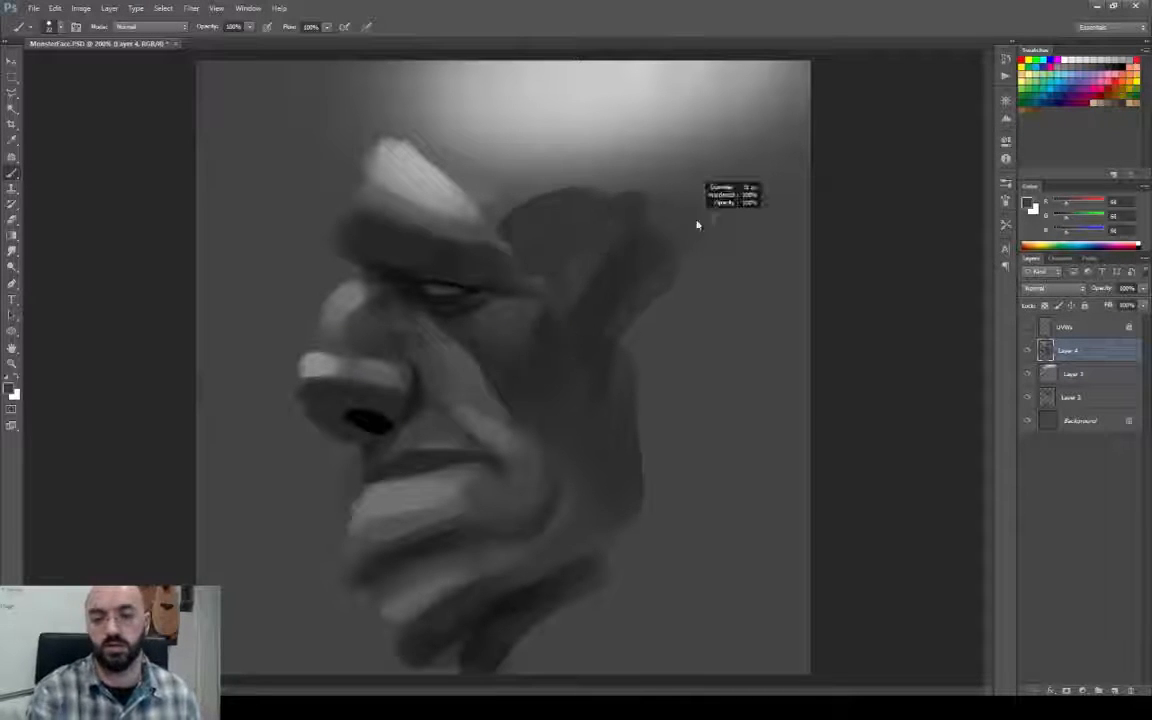
pyautogui.moveTo(650, 188)
pyautogui.mouseDown()
pyautogui.moveTo(505, 225)
pyautogui.moveTo(633, 212)
pyautogui.mouseUp()
pyautogui.keyDown('alt'); pyautogui.click(550, 198); pyautogui.keyUp('alt')
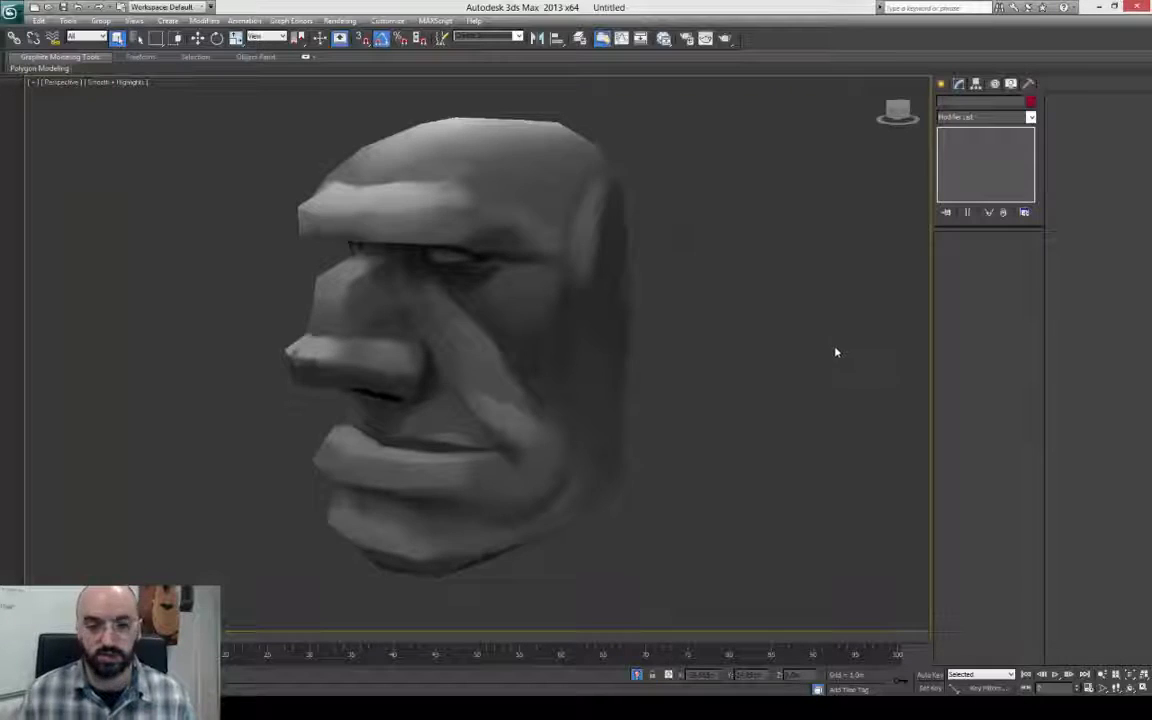
pyautogui.moveTo(833, 352)
pyautogui.keyDown('alt'); pyautogui.mouseDown(button='middle')
pyautogui.moveTo(874, 368)
pyautogui.moveTo(610, 300)
pyautogui.mouseUp(button='middle'); pyautogui.keyUp('alt')
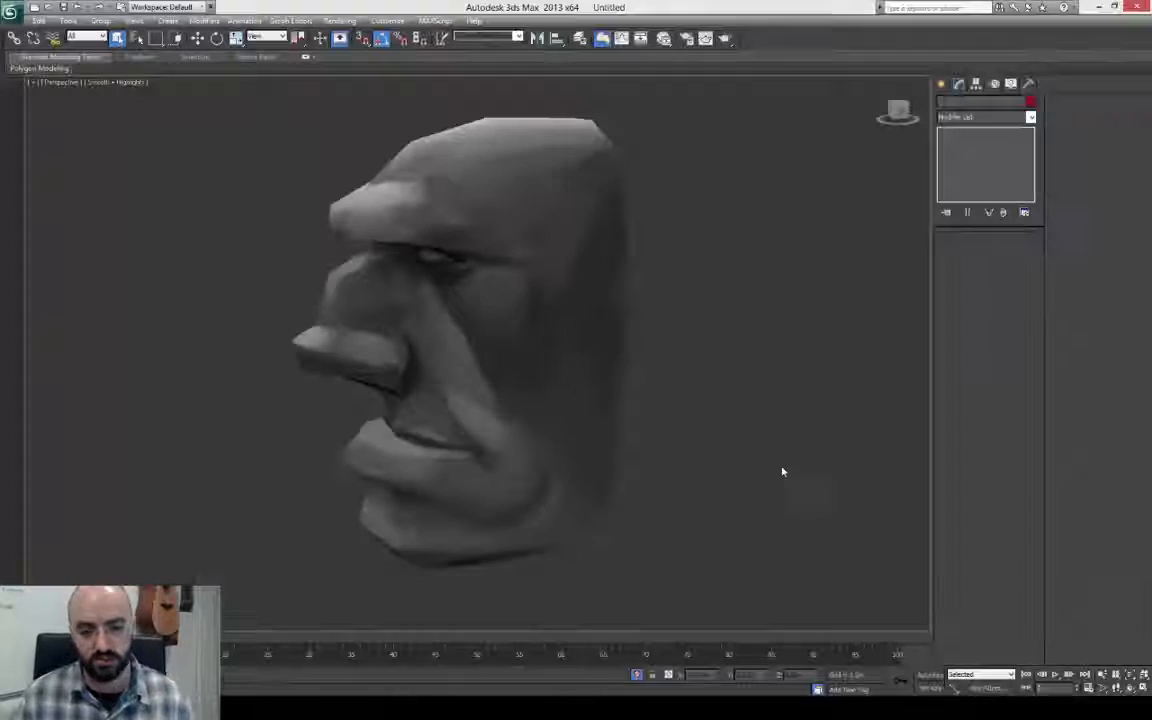
pyautogui.moveTo(782, 470)
pyautogui.keyDown('alt'); pyautogui.mouseDown(button='middle')
pyautogui.moveTo(812, 417)
pyautogui.moveTo(866, 419)
pyautogui.mouseUp(button='middle'); pyautogui.keyUp('alt')
pyautogui.hotkey('alt', 'Tab')
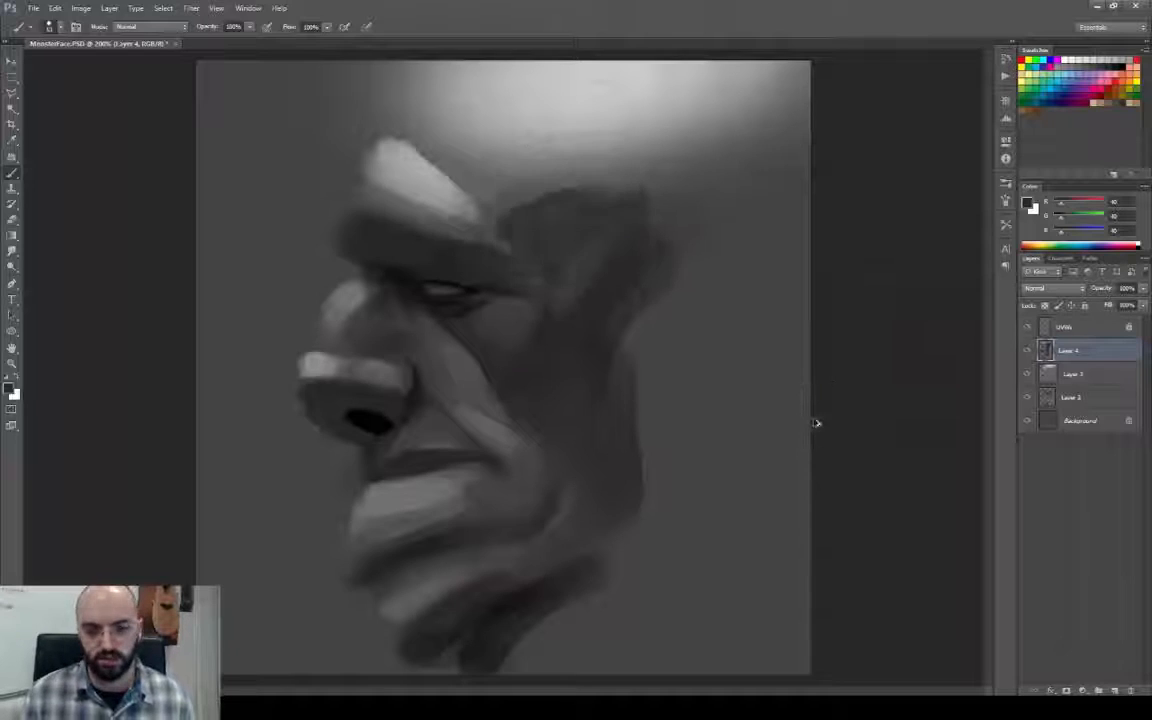
# Undo the last two temple strokes in Photoshop, repaint the temple more softly, and blend the cheek fold under the eye with a sampled gray.
pyautogui.hotkey('ctrl', 'alt', 'z')
pyautogui.hotkey('ctrl', 'alt', 'z')
pyautogui.keyDown('alt'); pyautogui.moveTo(525, 226); pyautogui.dragTo(509, 227, button='right'); pyautogui.keyUp('alt')
pyautogui.moveTo(525, 220)
pyautogui.mouseDown()
pyautogui.moveTo(586, 239)
pyautogui.moveTo(517, 275)
pyautogui.moveTo(558, 321)
pyautogui.mouseUp()
pyautogui.keyDown('alt'); pyautogui.click(515, 272); pyautogui.keyUp('alt')
pyautogui.keyDown('alt'); pyautogui.click(455, 365); pyautogui.keyUp('alt')
pyautogui.moveTo(428, 325); pyautogui.dragTo(486, 392)
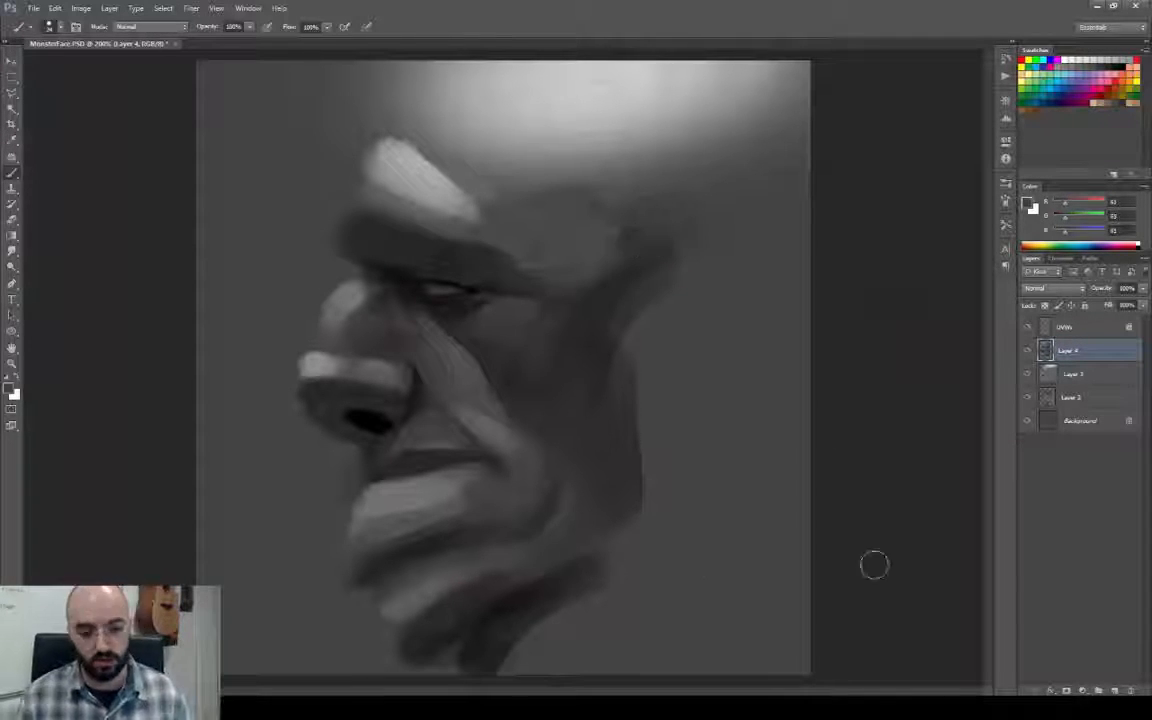
# Inspect the side of the head in 3ds Max and refine the shading around the nostril wing in Photoshop.
pyautogui.hotkey('alt', 'Tab')
pyautogui.moveTo(828, 411)
pyautogui.keyDown('alt'); pyautogui.mouseDown(button='middle')
pyautogui.moveTo(895, 419)
pyautogui.moveTo(759, 422)
pyautogui.mouseUp(button='middle'); pyautogui.keyUp('alt')
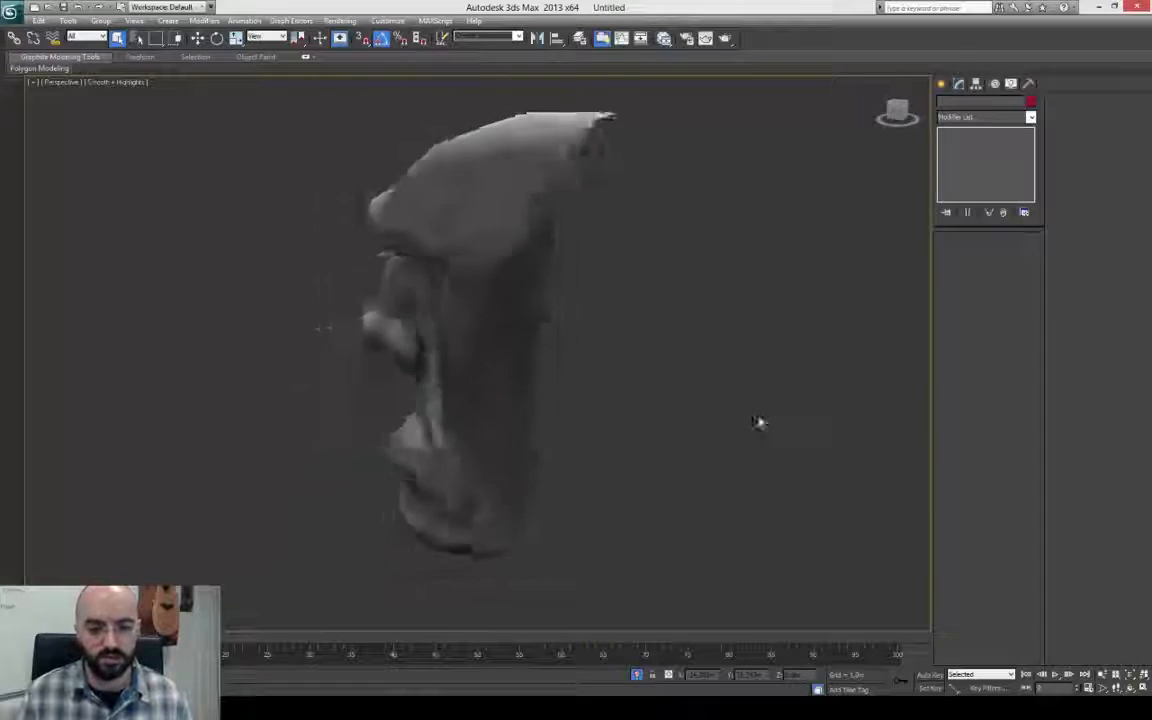
pyautogui.hotkey('alt', 'Tab')
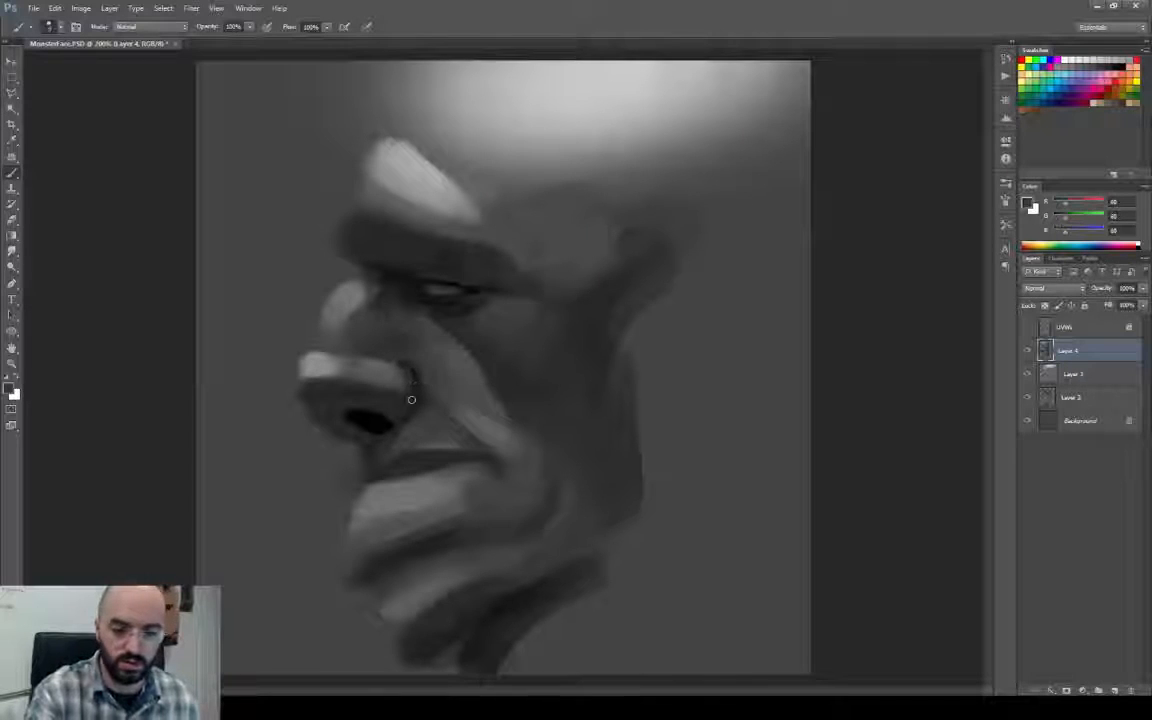
pyautogui.hotkey('alt', 'Tab')
pyautogui.hotkey('alt', 'Tab')
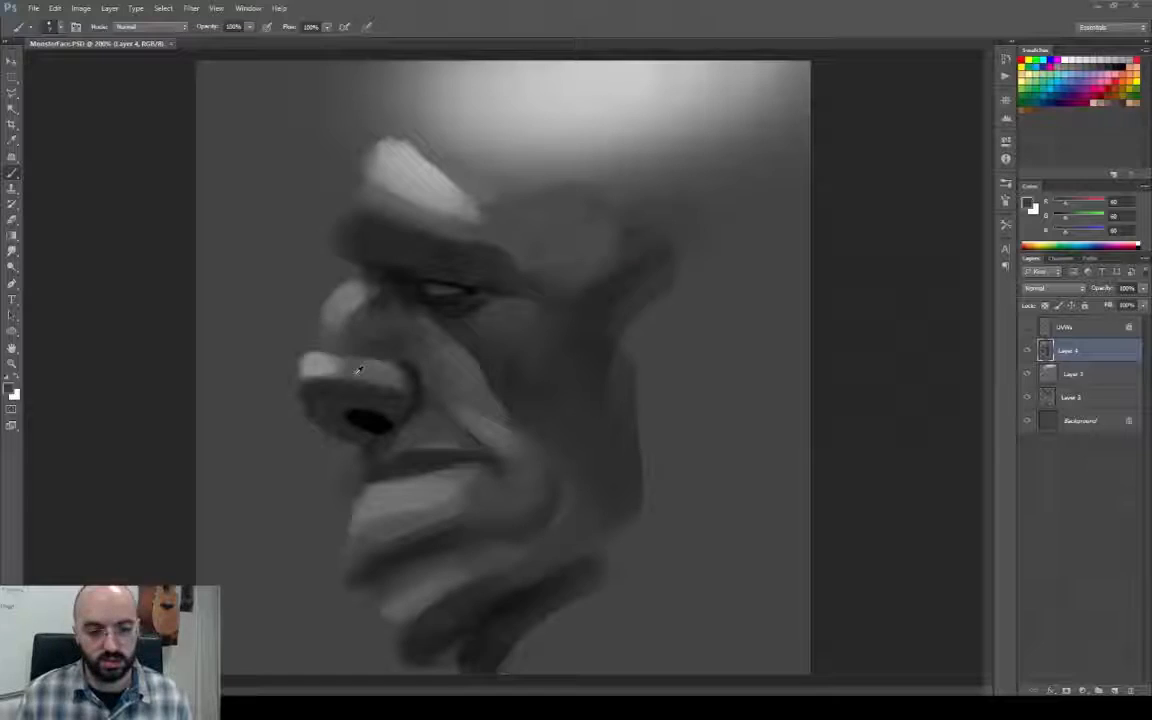
# Extend the nose-tip highlight outward, switch to the Smudge tool, and merge Layer 4 with the two painted layers beneath it.
pyautogui.keyDown('alt'); pyautogui.click(322, 355); pyautogui.keyUp('alt')
pyautogui.click(13, 252)
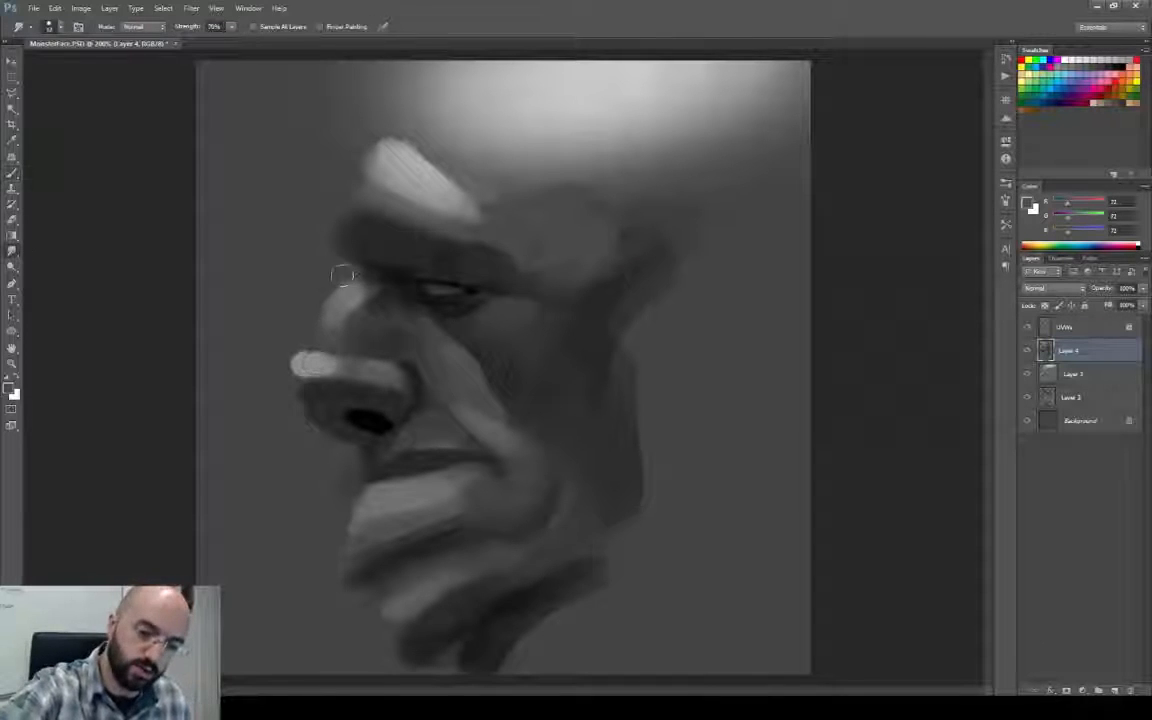
pyautogui.keyDown('shift'); pyautogui.click(1088, 399); pyautogui.keyUp('shift')
pyautogui.hotkey('ctrl', 'e')
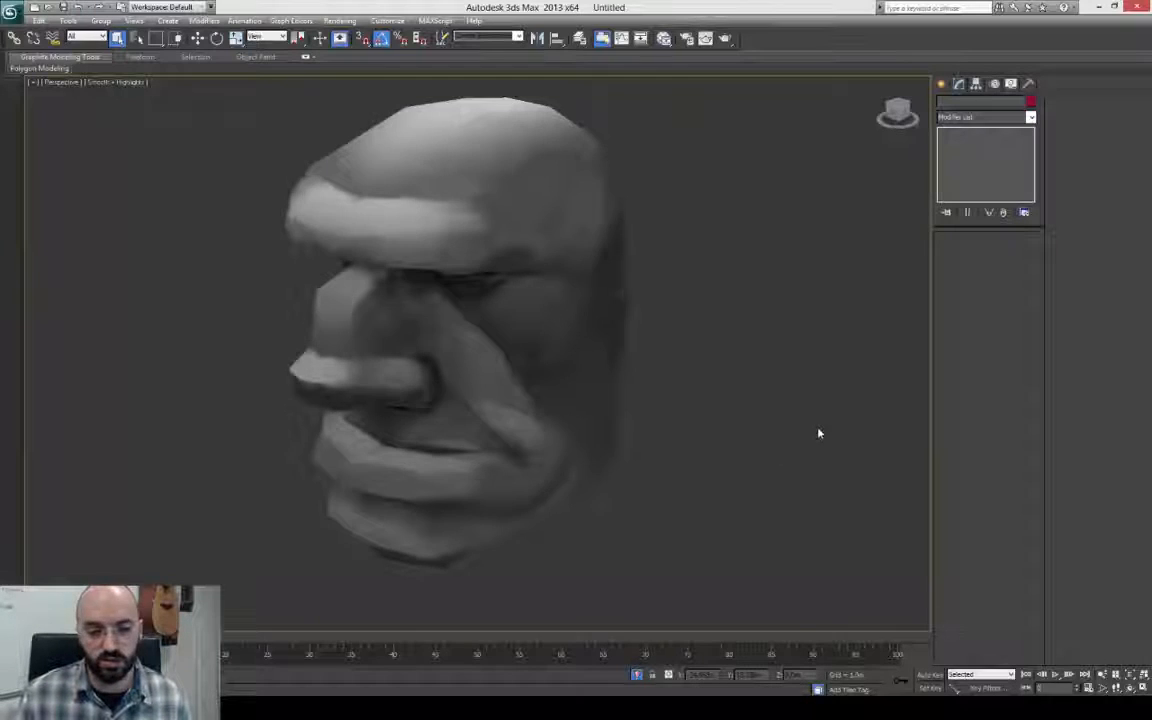
# Soften the smile fold and mouth corner on the merged layer in Photoshop, checking the head from several angles in 3ds Max.
pyautogui.keyDown('alt'); pyautogui.moveTo(818, 432); pyautogui.dragTo(497, 324, button='middle'); pyautogui.keyUp('alt')
pyautogui.keyDown('alt'); pyautogui.moveTo(475, 390); pyautogui.dragTo(450, 368, button='middle'); pyautogui.keyUp('alt')
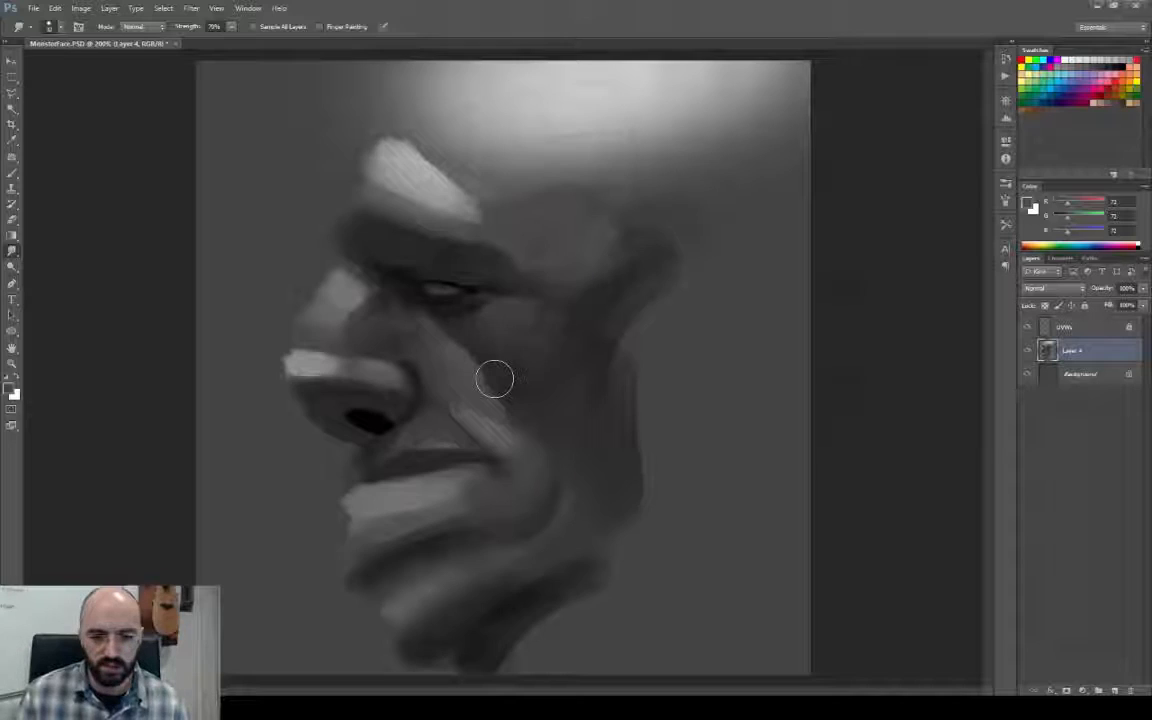
pyautogui.moveTo(420, 425)
pyautogui.mouseDown()
pyautogui.moveTo(458, 445)
pyautogui.moveTo(458, 399)
pyautogui.moveTo(564, 542)
pyautogui.mouseUp()
pyautogui.hotkey('alt', 'Tab')
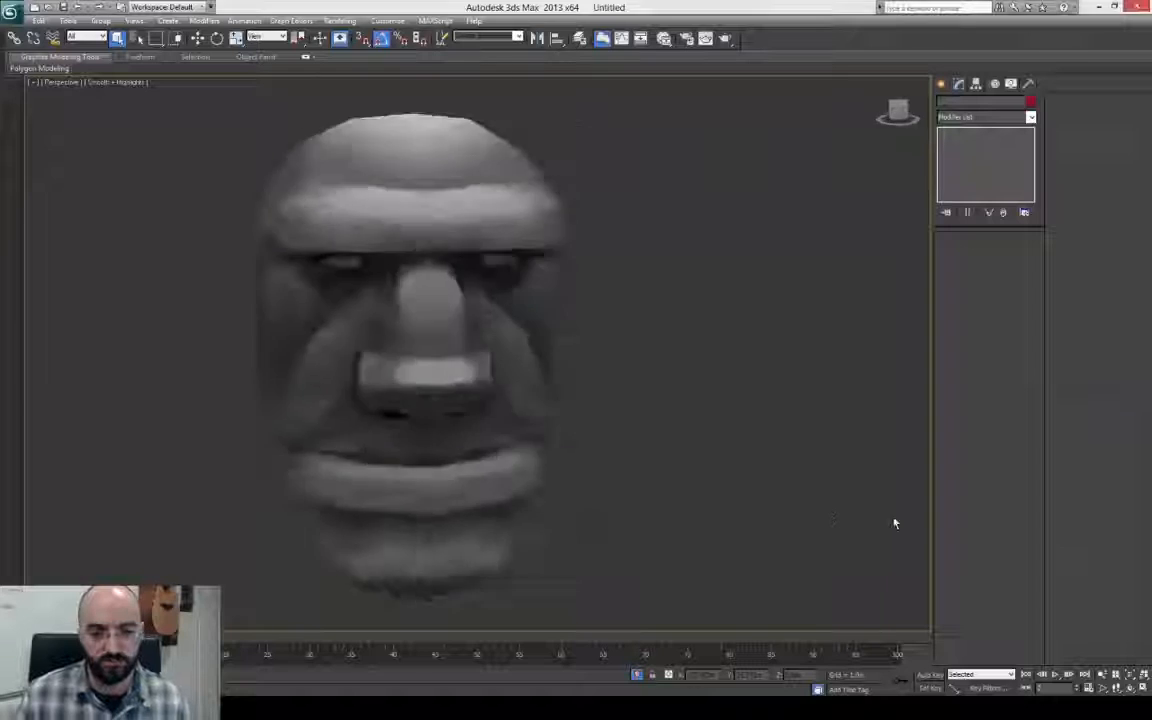
pyautogui.hotkey('alt', 'Tab')
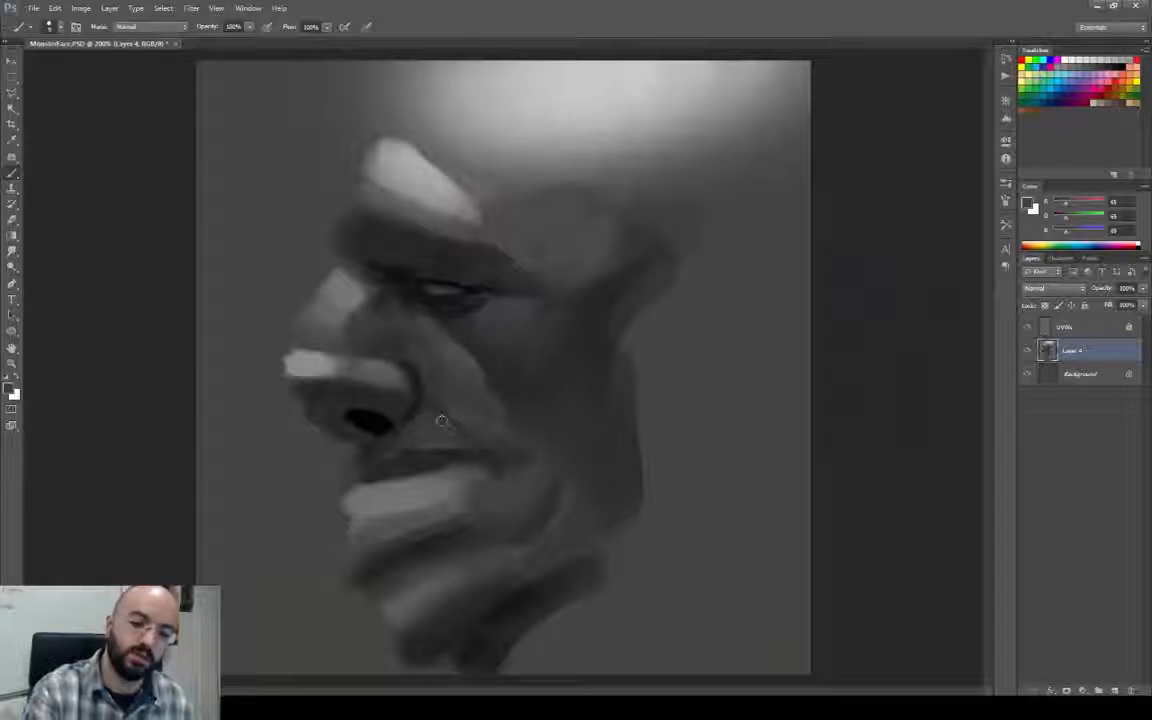
pyautogui.hotkey('alt', 'Tab')
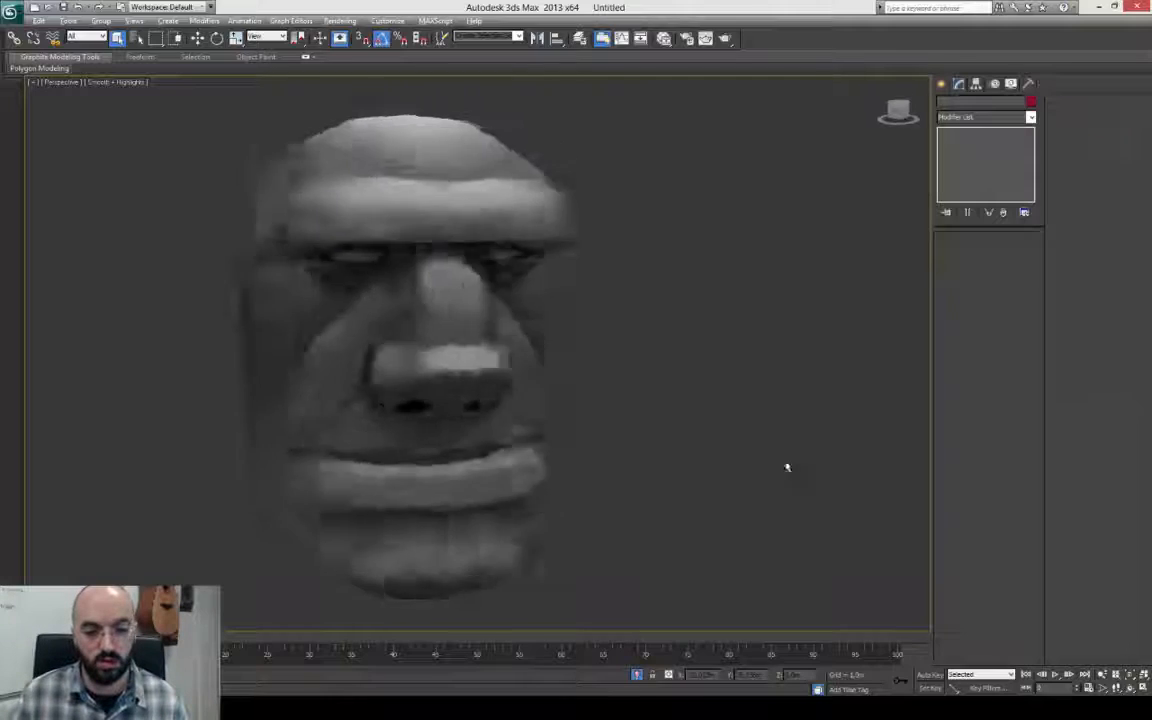
# Paint the eye detail and deepen the shadow under the brow in Photoshop, checking the head from both sides in 3ds Max.
pyautogui.keyDown('alt'); pyautogui.moveTo(787, 466); pyautogui.dragTo(692, 463, button='middle'); pyautogui.keyUp('alt')
pyautogui.hotkey('alt', 'Tab')
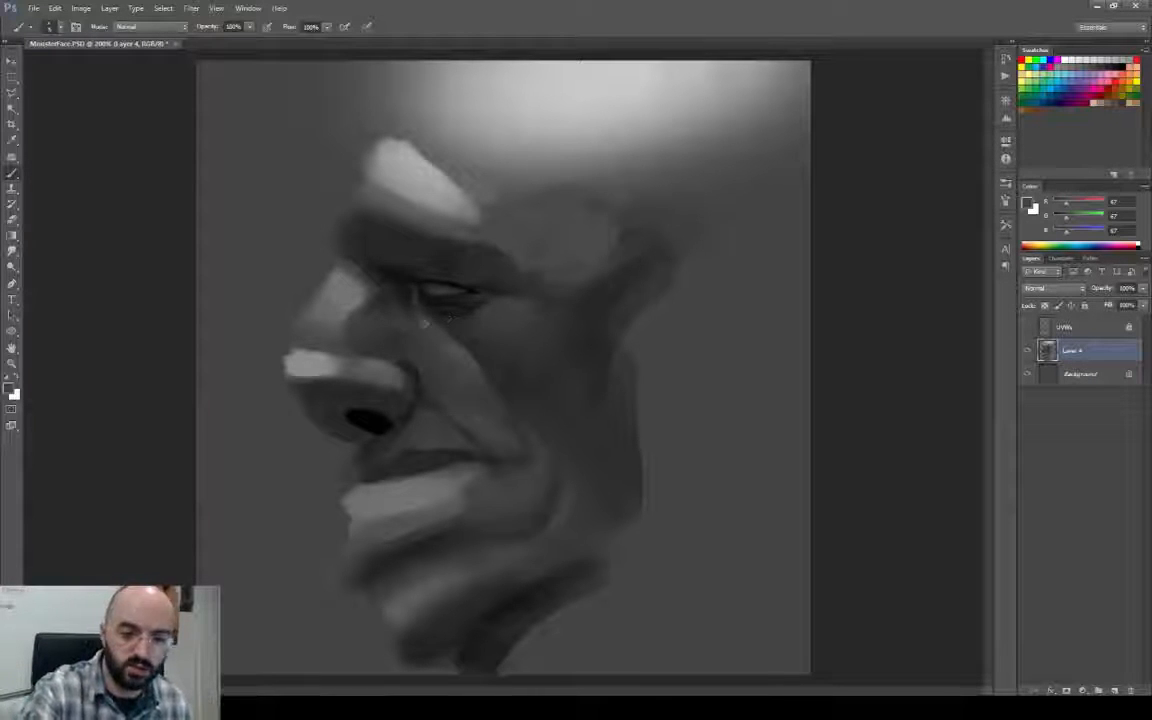
pyautogui.press('r')
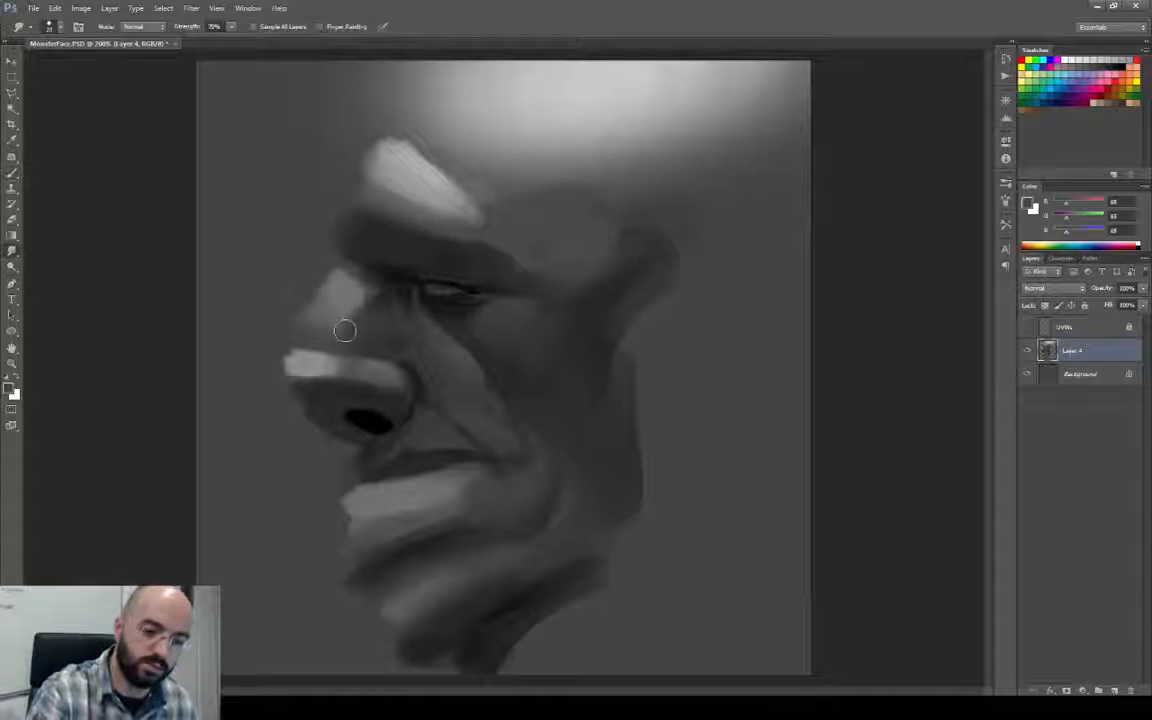
pyautogui.press('b')
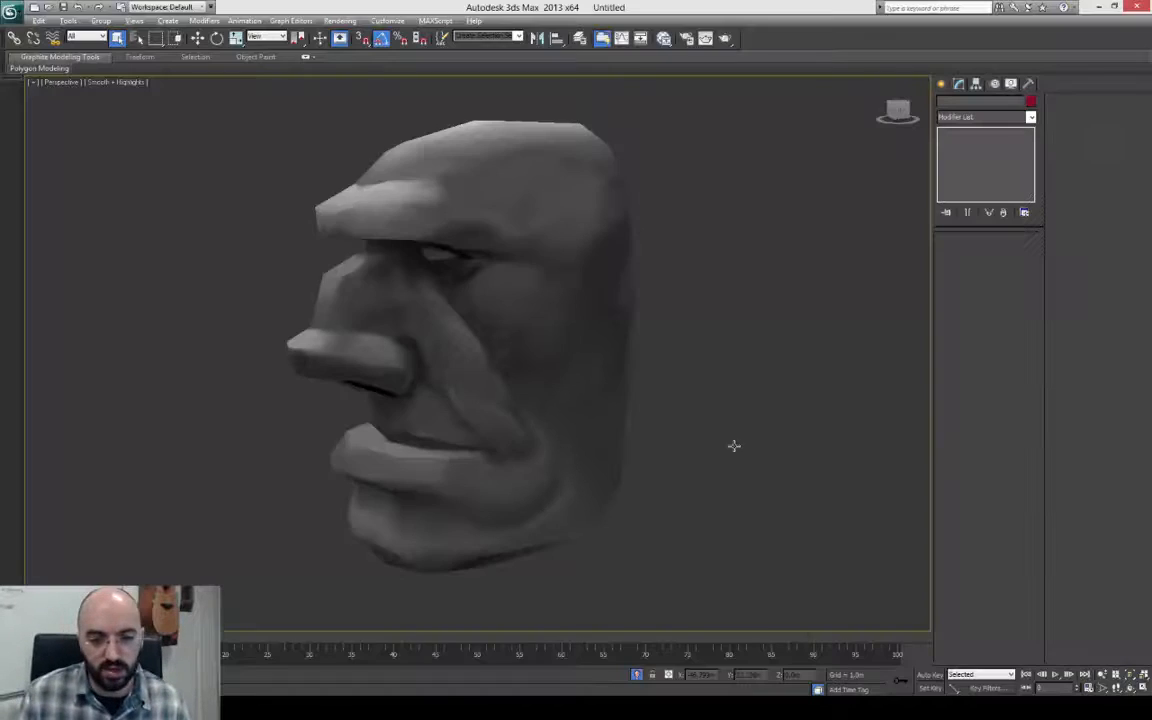
pyautogui.keyDown('alt'); pyautogui.moveTo(733, 445); pyautogui.dragTo(866, 445, button='middle'); pyautogui.keyUp('alt')
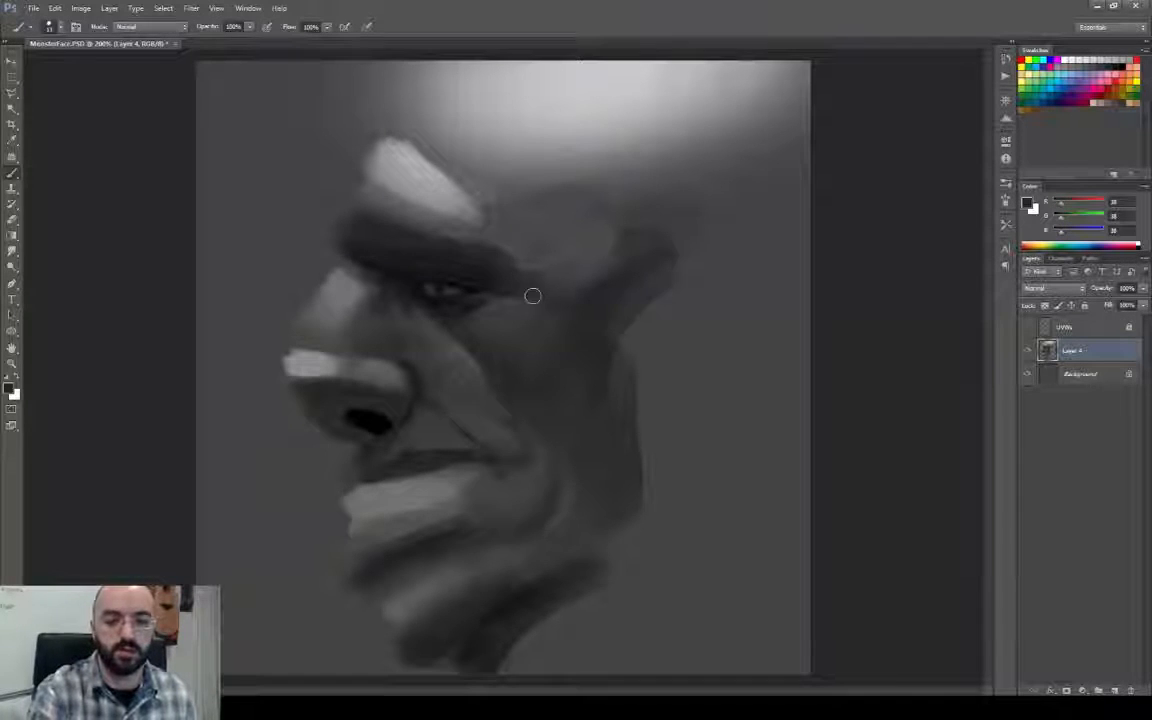
pyautogui.hotkey('alt', 'Tab')
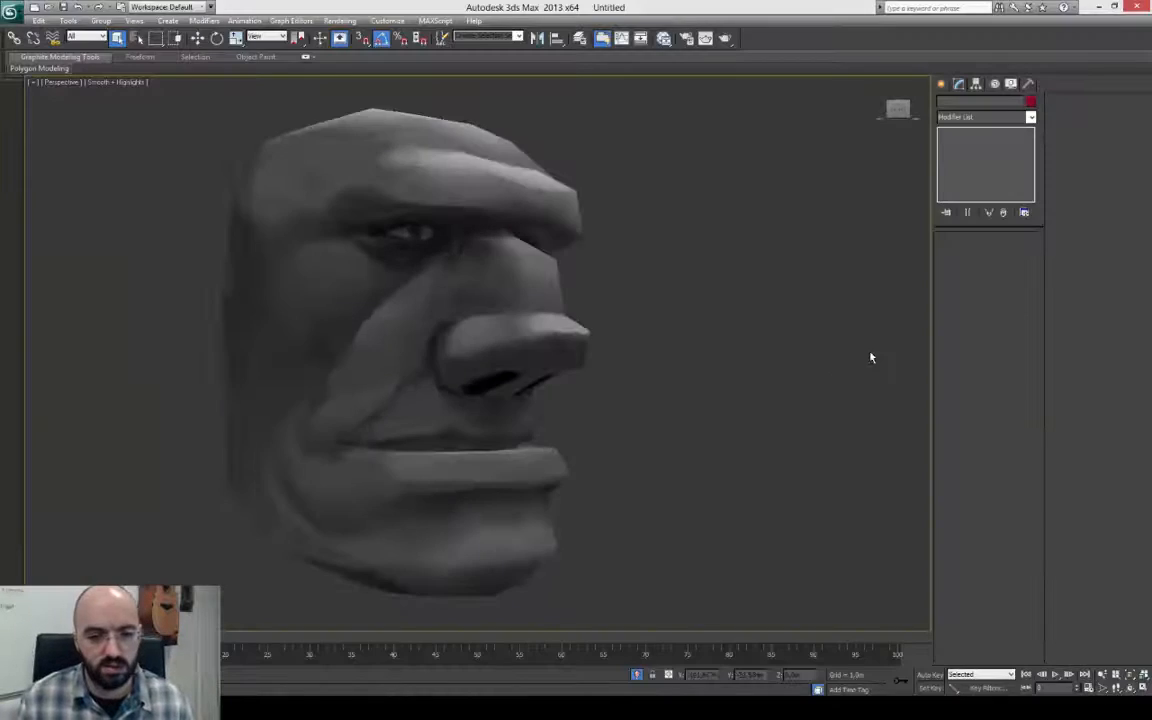
# Smudge the shading from the lower lip toward the jaw in Photoshop and inspect the head in 3ds Max.
pyautogui.hotkey('alt', 'Tab')
pyautogui.click(12, 251)
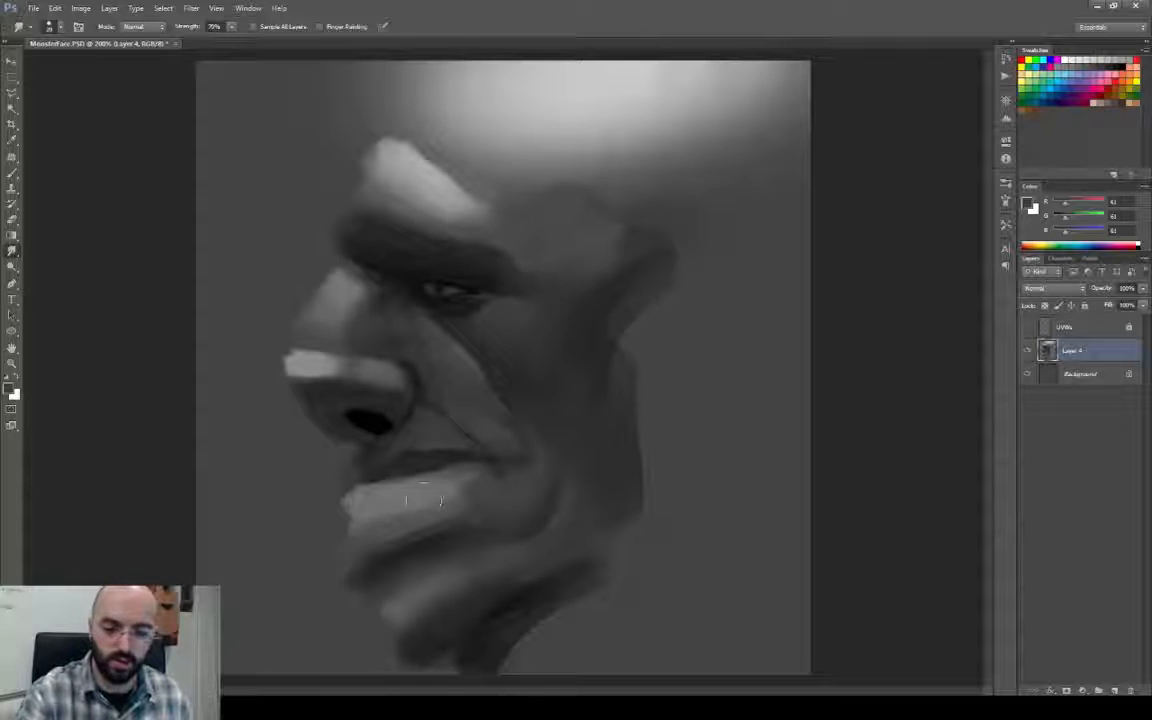
pyautogui.moveTo(423, 497)
pyautogui.mouseDown()
pyautogui.moveTo(525, 586)
pyautogui.moveTo(584, 498)
pyautogui.mouseUp()
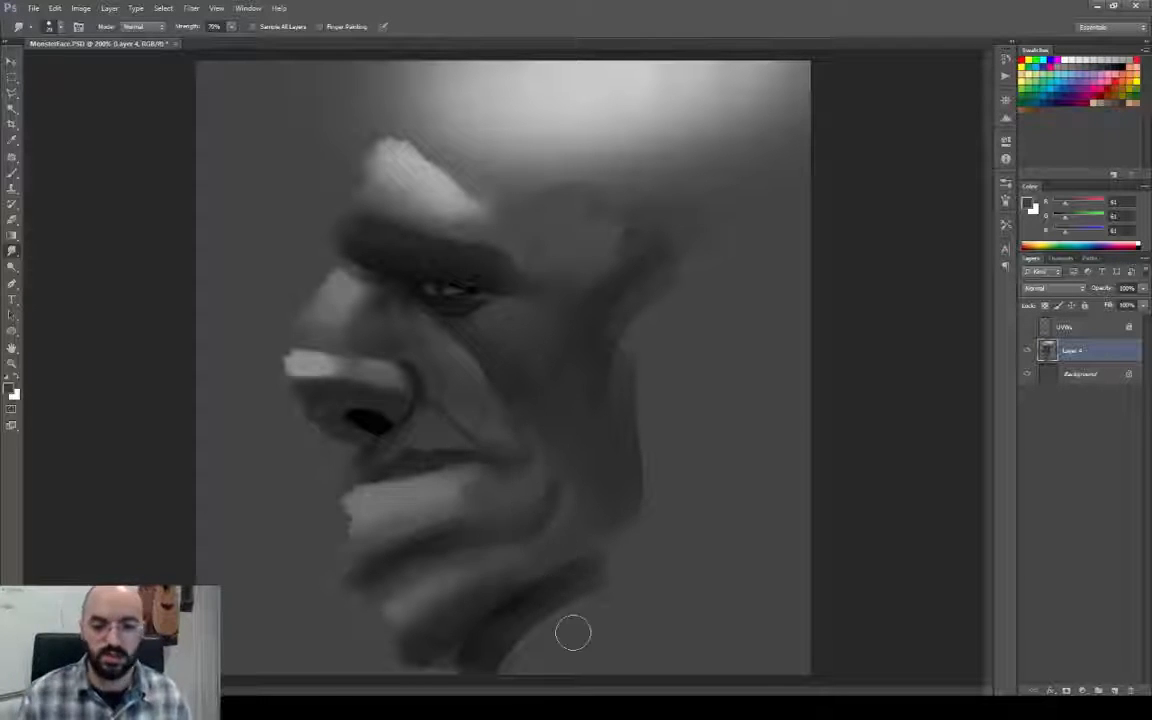
pyautogui.hotkey('alt', 'Tab')
pyautogui.moveTo(738, 445)
pyautogui.keyDown('alt'); pyautogui.mouseDown(button='middle')
pyautogui.moveTo(689, 509)
pyautogui.moveTo(789, 494)
pyautogui.mouseUp(button='middle'); pyautogui.keyUp('alt')
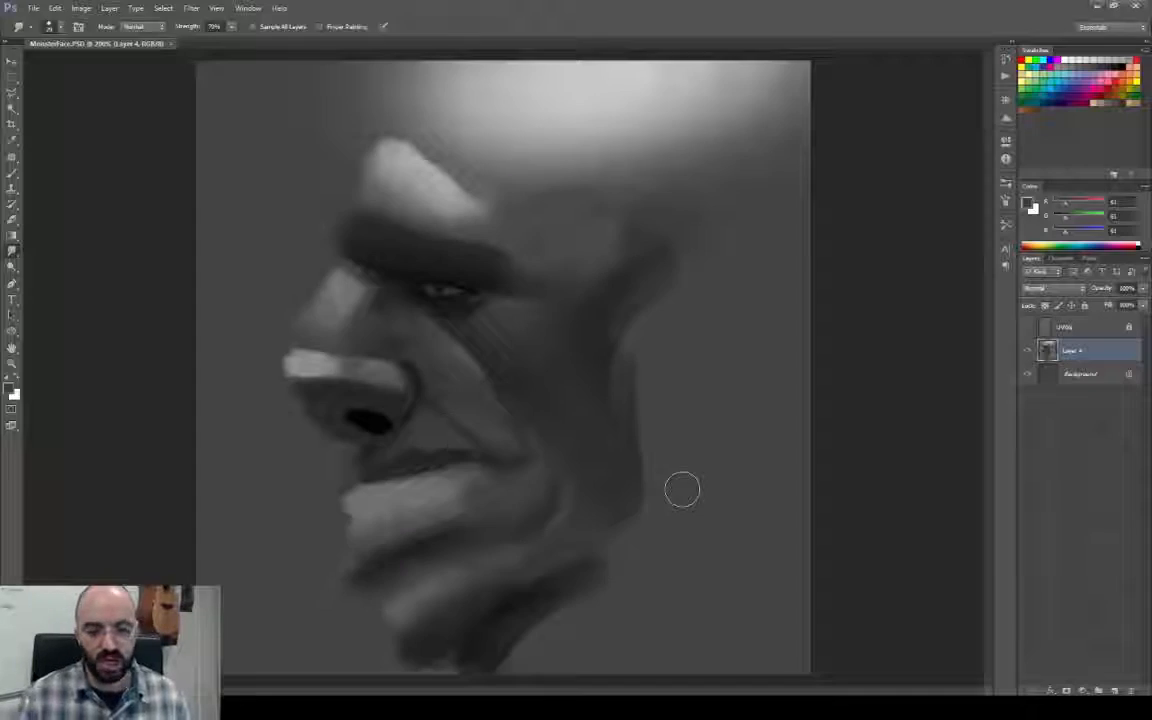
# Extend the lower-lip highlight toward the mouth corner and soften the cheek shading in Photoshop, checking the head in 3ds Max.
pyautogui.press('b')
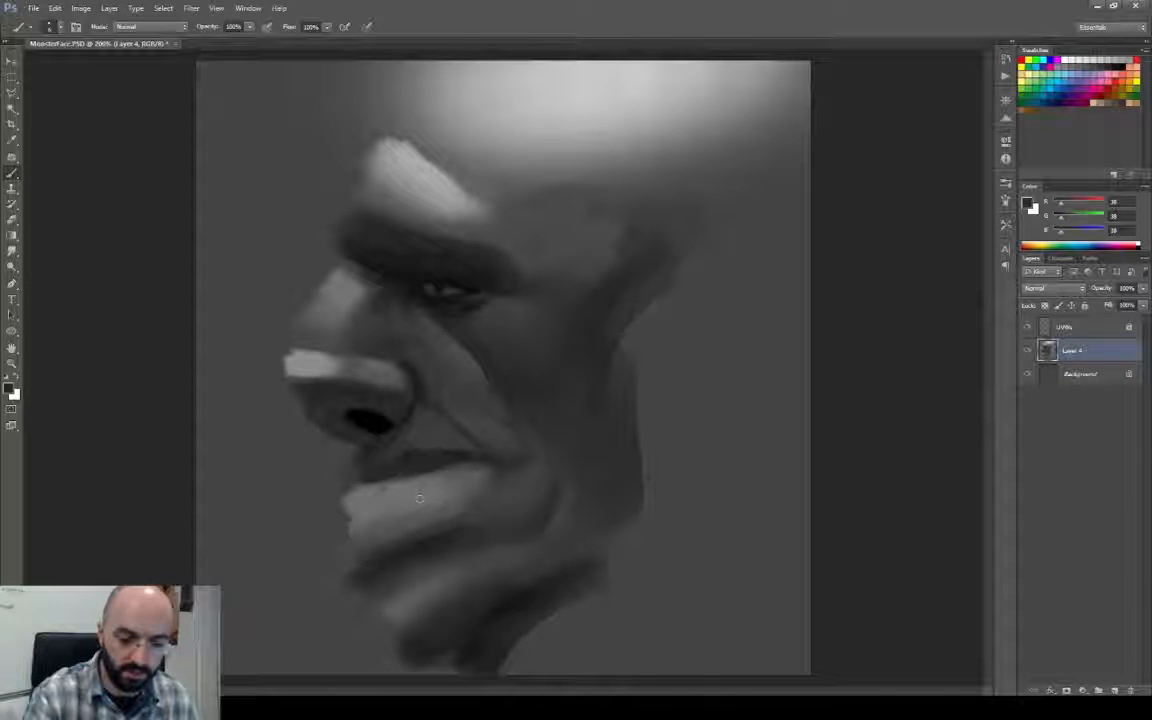
pyautogui.hotkey('alt', 'Tab')
pyautogui.moveTo(560, 535)
pyautogui.keyDown('alt'); pyautogui.mouseDown(button='middle')
pyautogui.moveTo(684, 537)
pyautogui.moveTo(640, 522)
pyautogui.moveTo(680, 527)
pyautogui.moveTo(667, 536)
pyautogui.mouseUp(button='middle'); pyautogui.keyUp('alt')
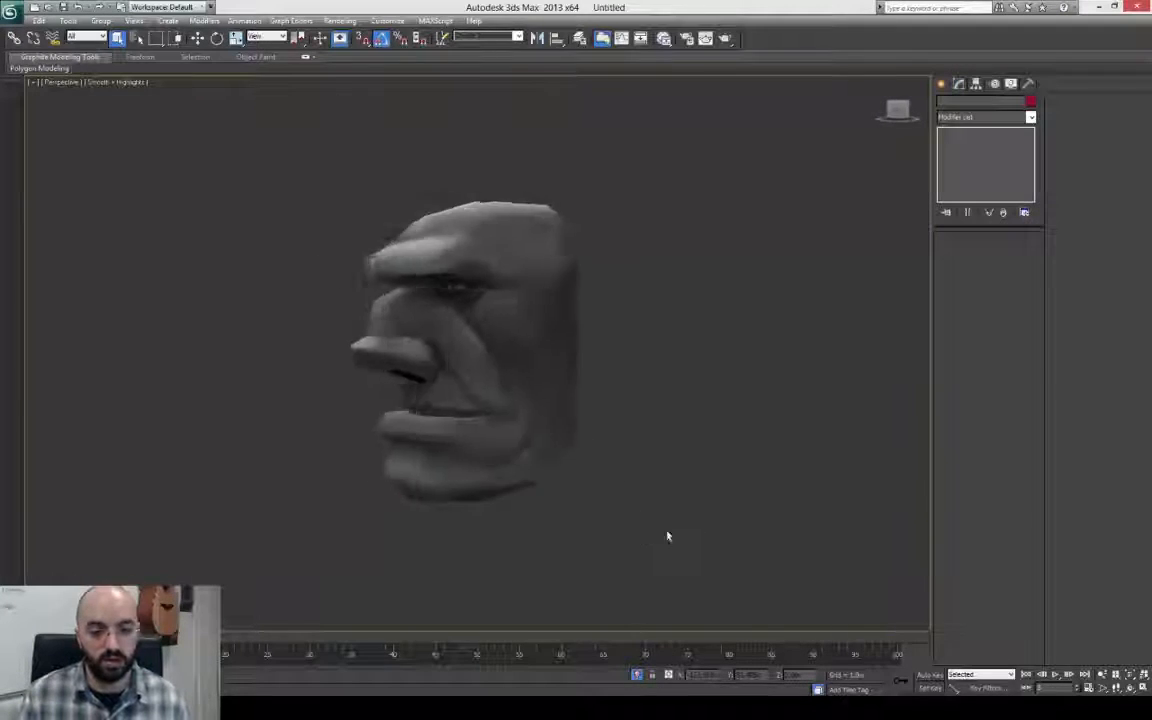
pyautogui.hotkey('alt', 'Tab')
pyautogui.keyDown('alt'); pyautogui.moveTo(514, 258); pyautogui.dragTo(532, 262, button='right'); pyautogui.keyUp('alt')
pyautogui.press('r')
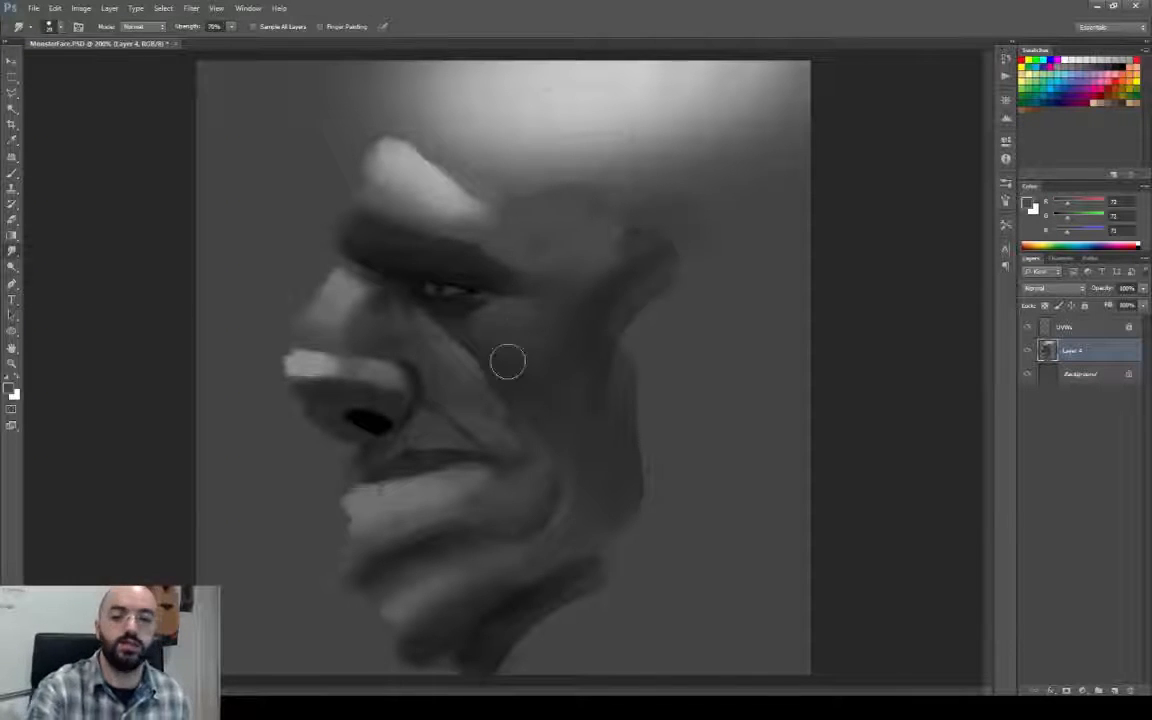
pyautogui.hotkey('alt', 'Tab')
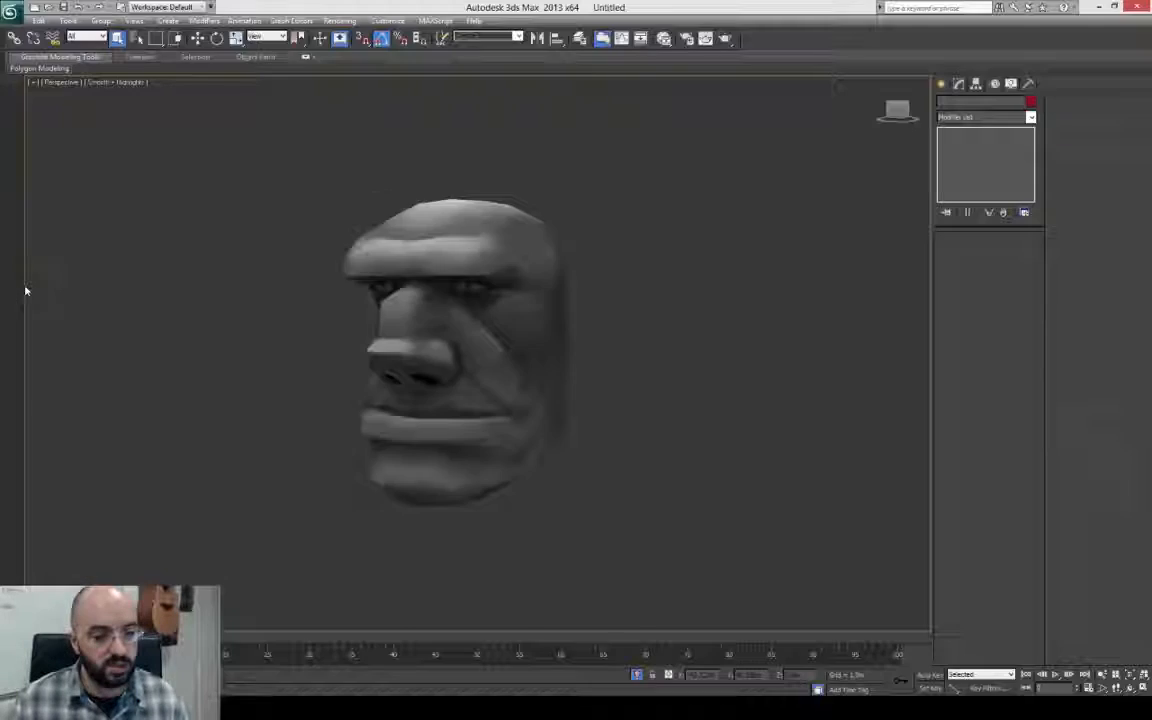
# Smudge the cheek fold from the eye to the mouth corner, hide the UVWs layer, save the texture, and check it in 3ds Max.
pyautogui.hotkey('alt', 'Tab')
pyautogui.moveTo(447, 320); pyautogui.dragTo(512, 412)
pyautogui.click(1027, 327)
pyautogui.hotkey('ctrl', 's')
pyautogui.hotkey('alt', 'Tab')
pyautogui.keyDown('alt'); pyautogui.moveTo(784, 401); pyautogui.dragTo(610, 384, button='middle'); pyautogui.keyUp('alt')
pyautogui.hotkey('alt', 'Tab')
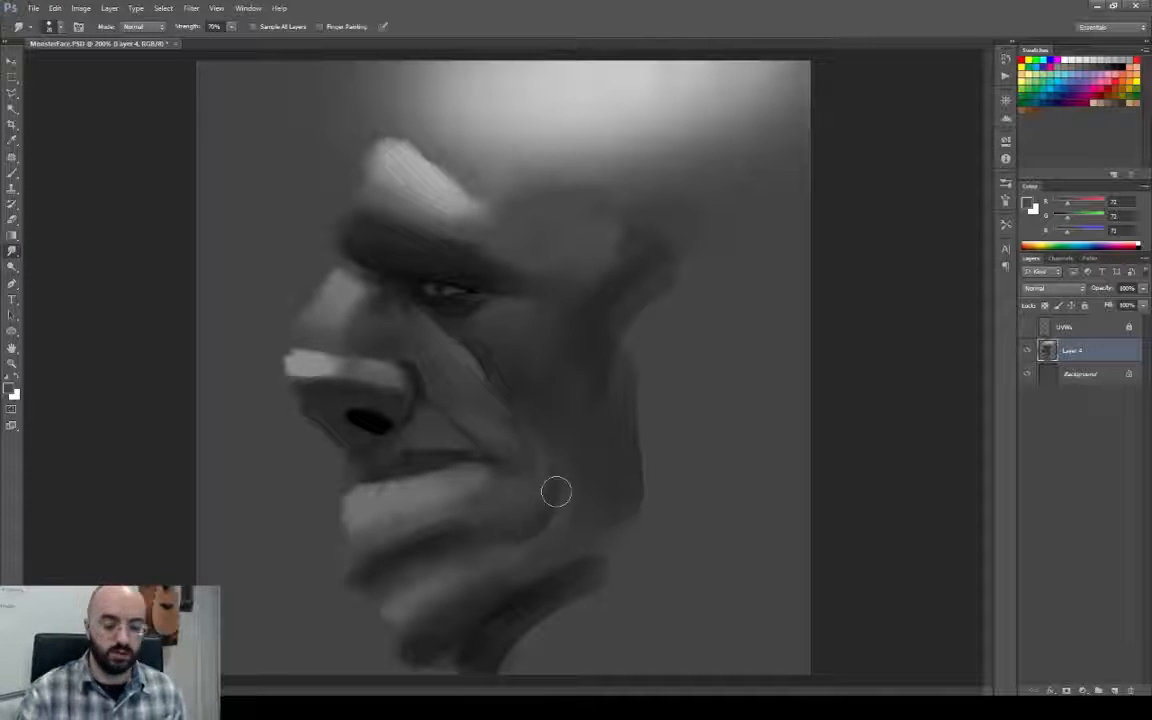
# Inspect the head's profile in 3ds Max, and smudge the dark temple, cheek and jaw edges outward with a larger brush in Photoshop.
pyautogui.press('s')
pyautogui.hotkey('alt', 'Tab')
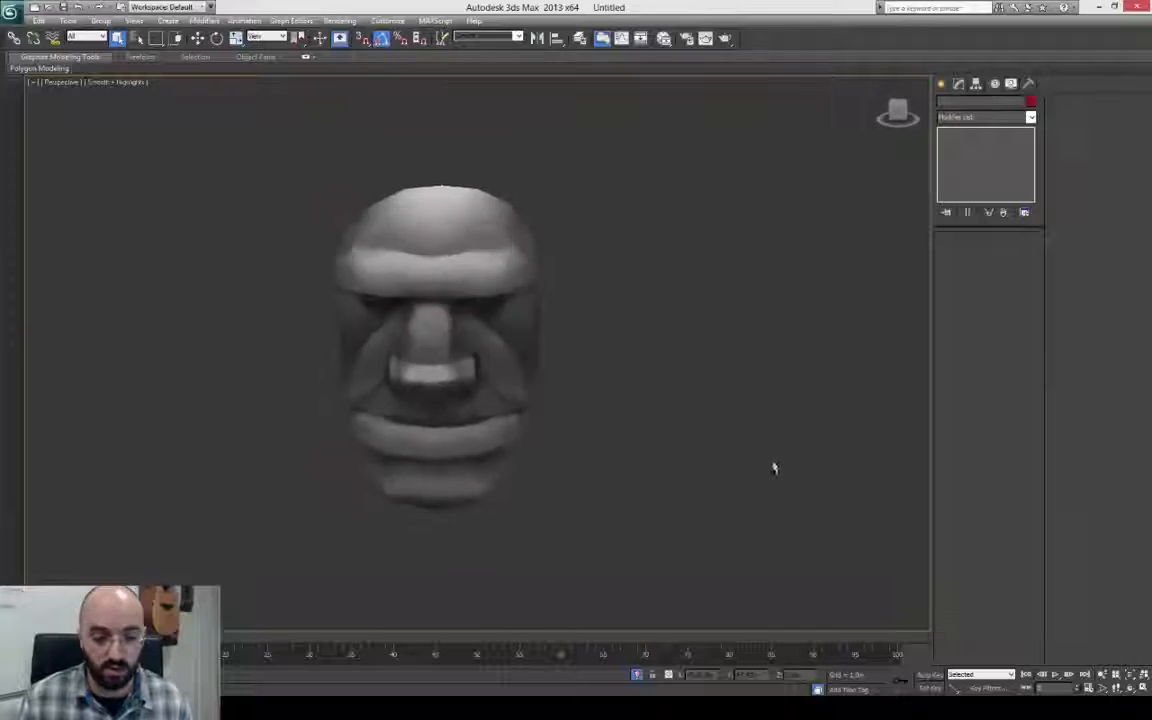
pyautogui.keyDown('alt'); pyautogui.moveTo(771, 465); pyautogui.dragTo(864, 447, button='middle'); pyautogui.keyUp('alt')
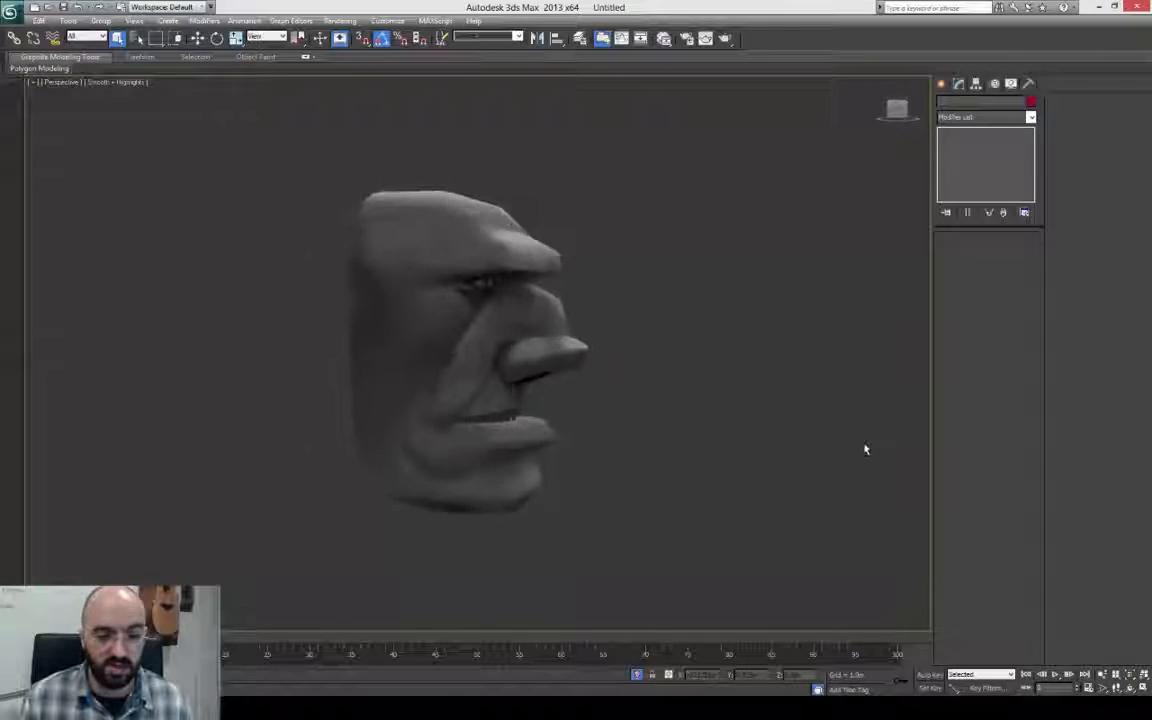
pyautogui.hotkey('alt', 'Tab')
pyautogui.click(16, 250)
pyautogui.keyDown('alt'); pyautogui.moveTo(645, 297); pyautogui.dragTo(656, 308, button='right'); pyautogui.keyUp('alt')
pyautogui.moveTo(650, 300)
pyautogui.mouseDown()
pyautogui.moveTo(619, 538)
pyautogui.moveTo(501, 620)
pyautogui.moveTo(563, 602)
pyautogui.moveTo(458, 663)
pyautogui.moveTo(415, 612)
pyautogui.mouseUp()
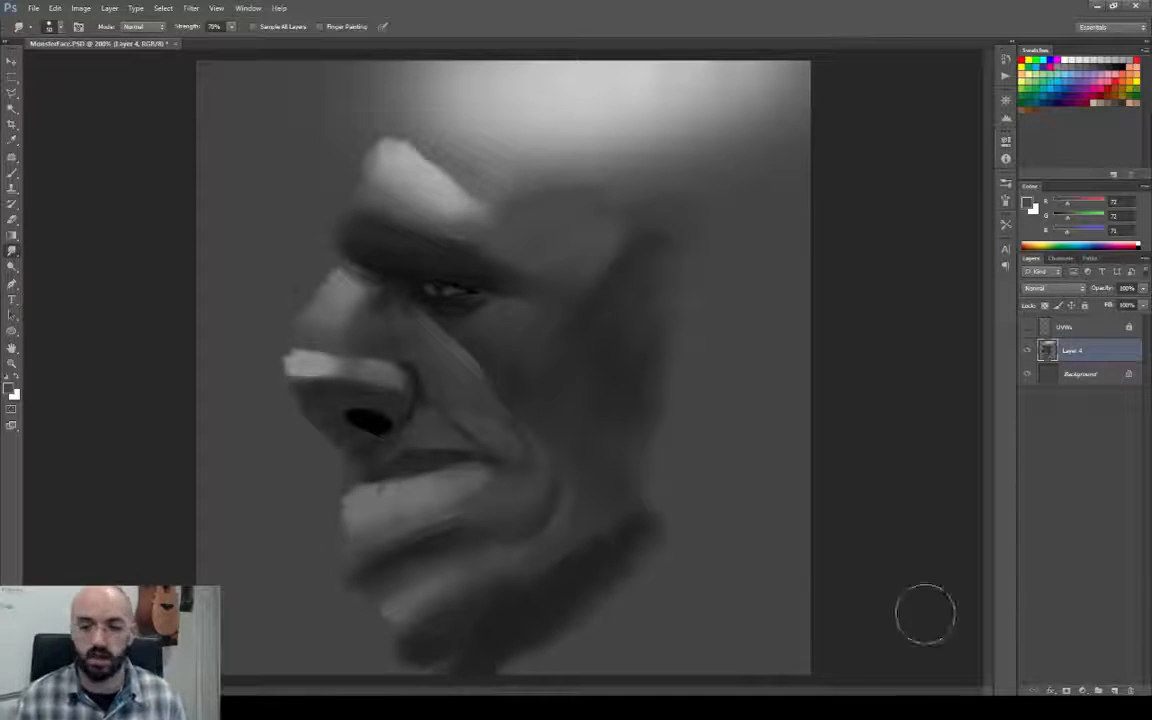
# Add a Gradient Map adjustment layer above Layer 4 and set the gradient's shadow stop to black.
pyautogui.click(1066, 690)
pyautogui.click(1060, 661)
pyautogui.click(900, 173)
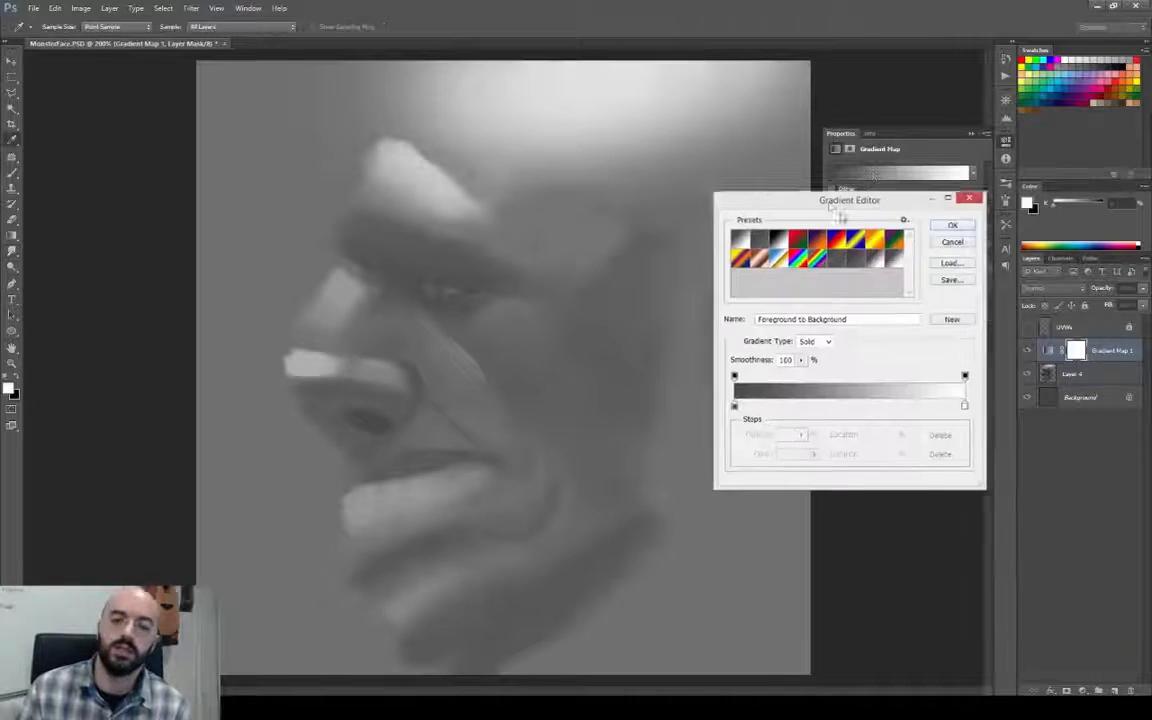
pyautogui.moveTo(831, 206); pyautogui.dragTo(888, 268)
pyautogui.click(791, 467)
pyautogui.click(853, 516)
pyautogui.click(602, 430)
pyautogui.click(884, 269)
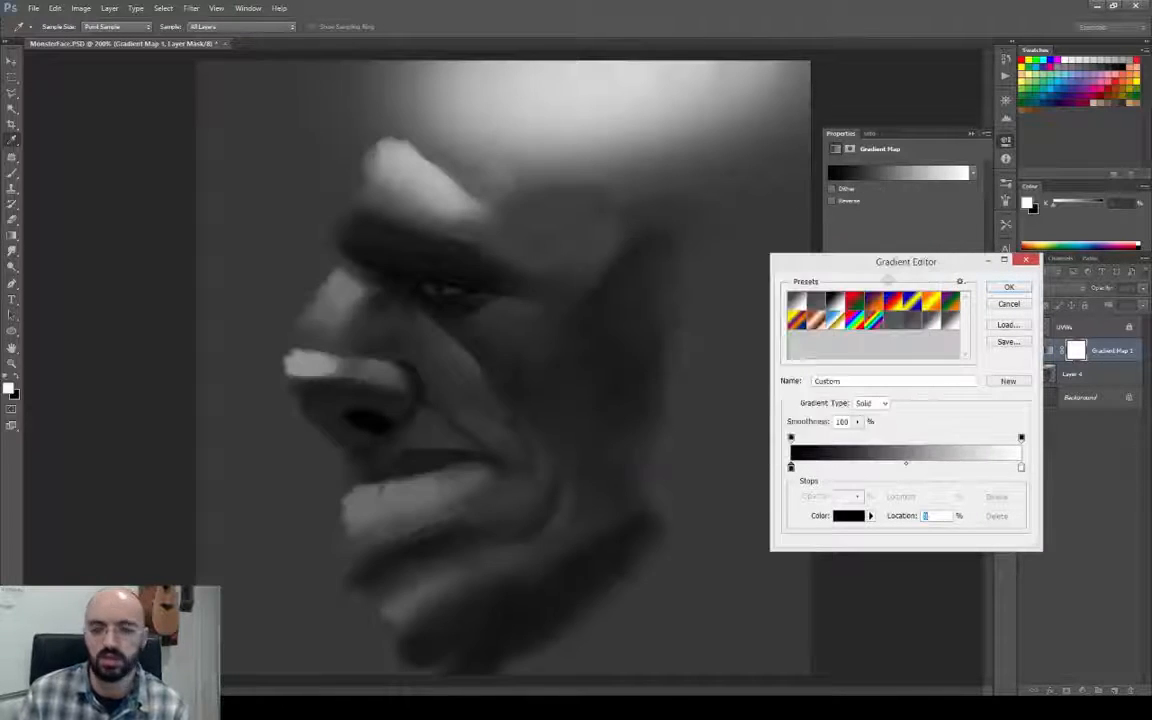
# Change the gradient's highlight stop to a pale yellow-green.
pyautogui.click(861, 519)
pyautogui.click(750, 277)
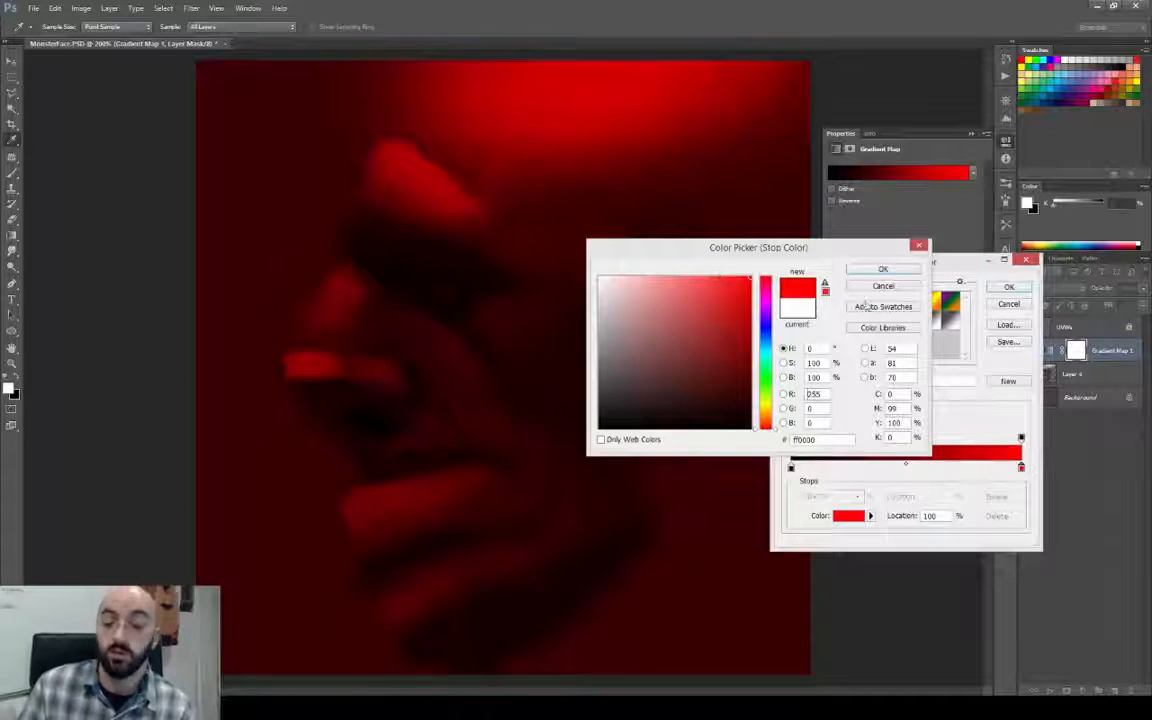
pyautogui.click(766, 400)
pyautogui.moveTo(661, 290); pyautogui.dragTo(649, 279)
pyautogui.click(883, 269)
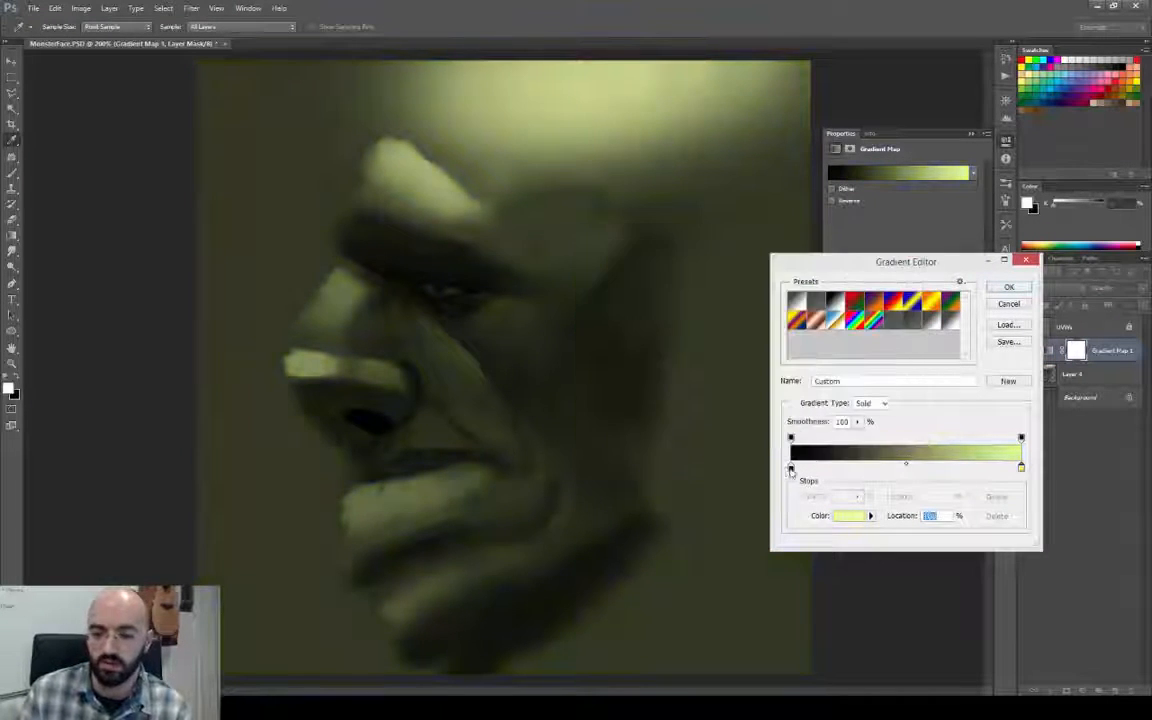
# Tint the gradient's shadow stop with a nearly black warm hue.
pyautogui.doubleClick(791, 469)
pyautogui.click(766, 419)
pyautogui.moveTo(645, 353); pyautogui.dragTo(625, 419)
pyautogui.click(881, 269)
# Add a muted brown color stop at 49% in the middle of the gradient.
pyautogui.click(905, 469)
pyautogui.click(851, 519)
pyautogui.click(767, 409)
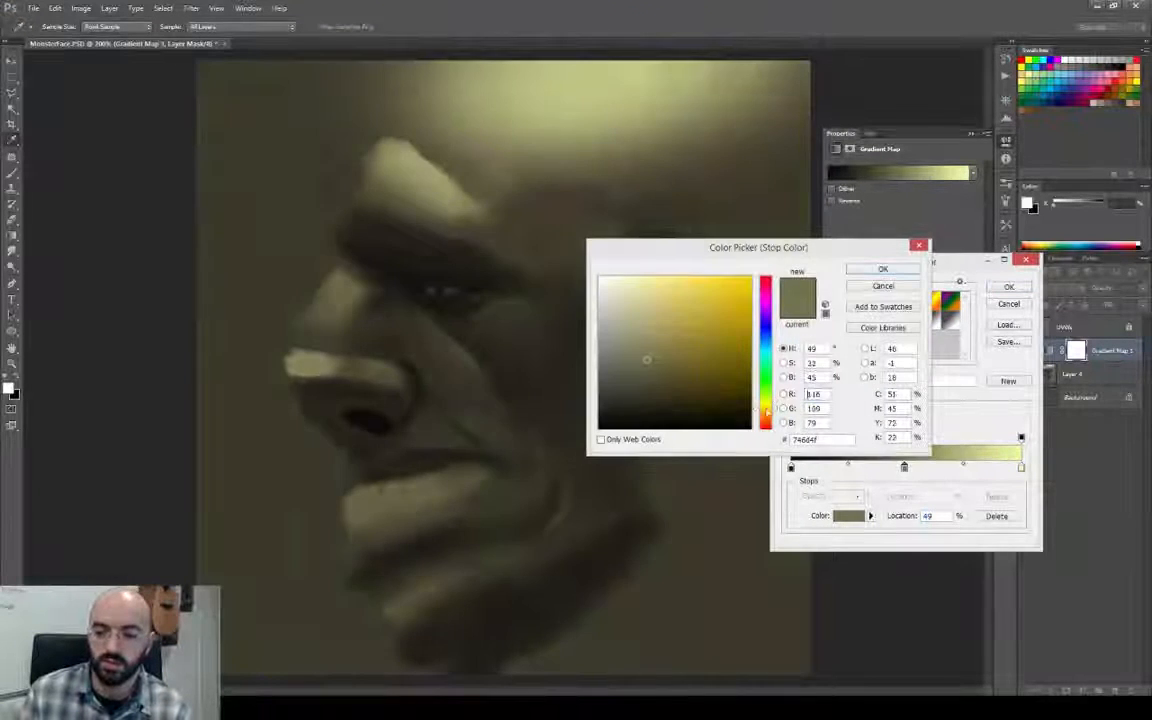
pyautogui.click(643, 352)
pyautogui.click(883, 269)
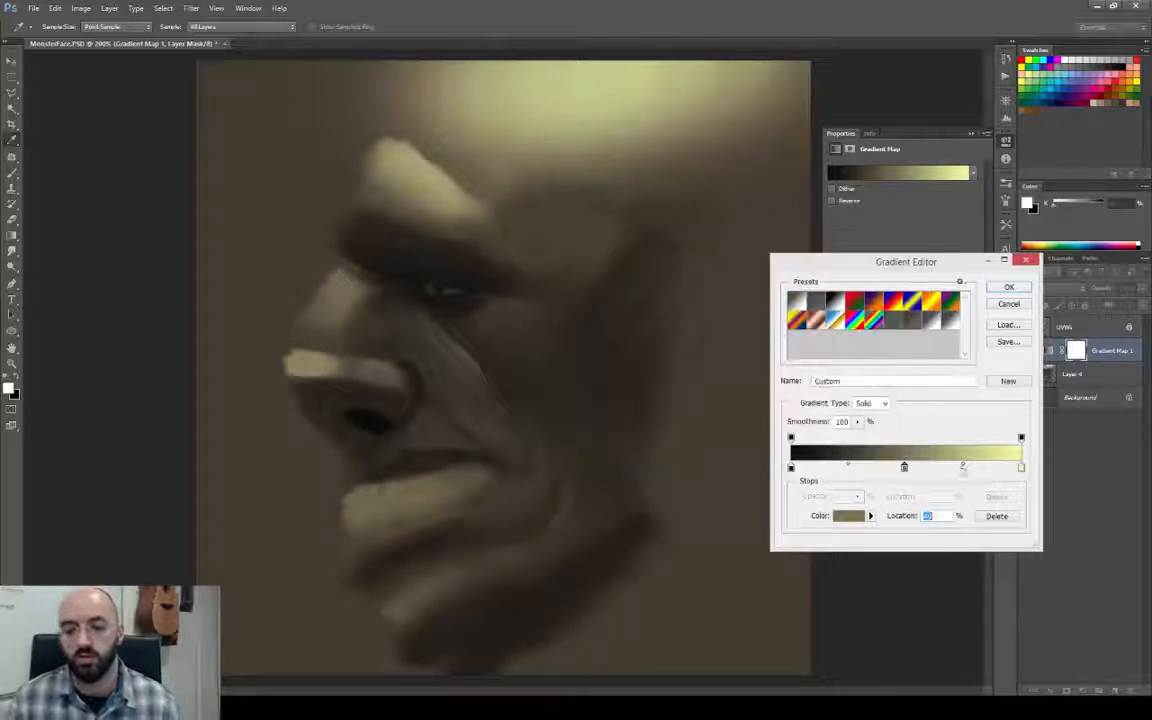
# Add a tan b3a77c stop between the middle and highlight stops and apply the gradient.
pyautogui.click(963, 467)
pyautogui.click(851, 517)
pyautogui.click(766, 408)
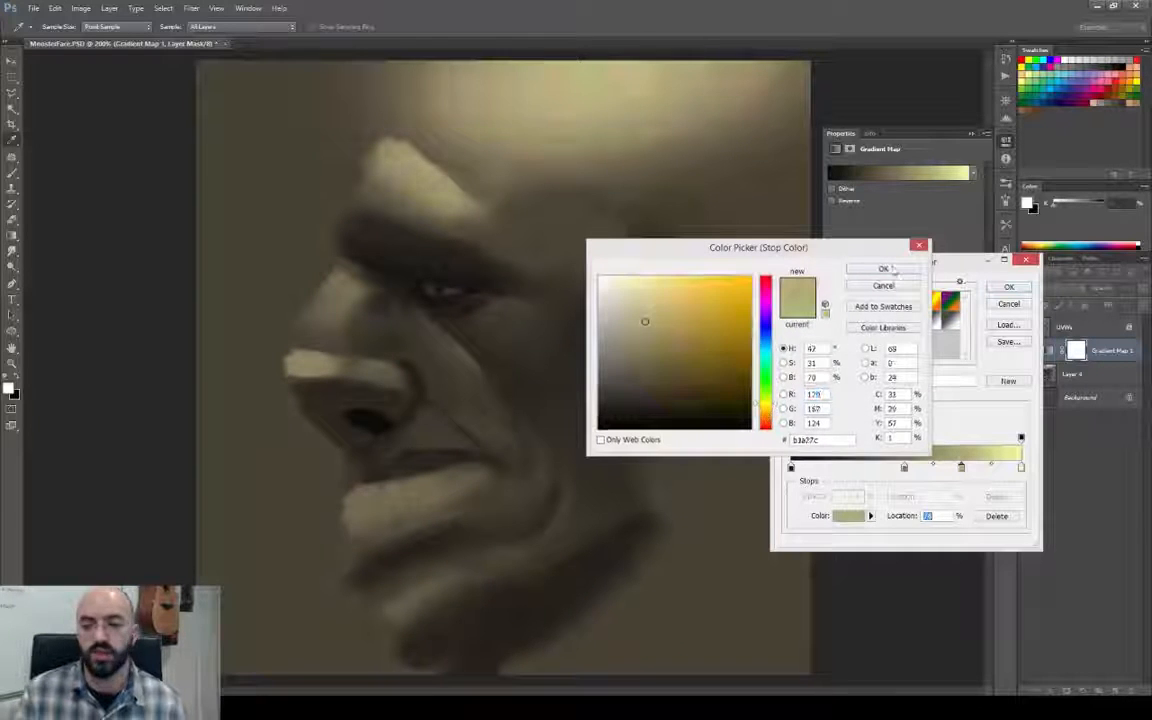
pyautogui.click(883, 269)
pyautogui.click(1008, 287)
# Brighten Layer 4 with Levels by lowering the white input level, and view the colored head in 3ds Max.
pyautogui.click(1072, 374)
pyautogui.hotkey('ctrl', 'l')
pyautogui.moveTo(1087, 352); pyautogui.dragTo(1060, 355)
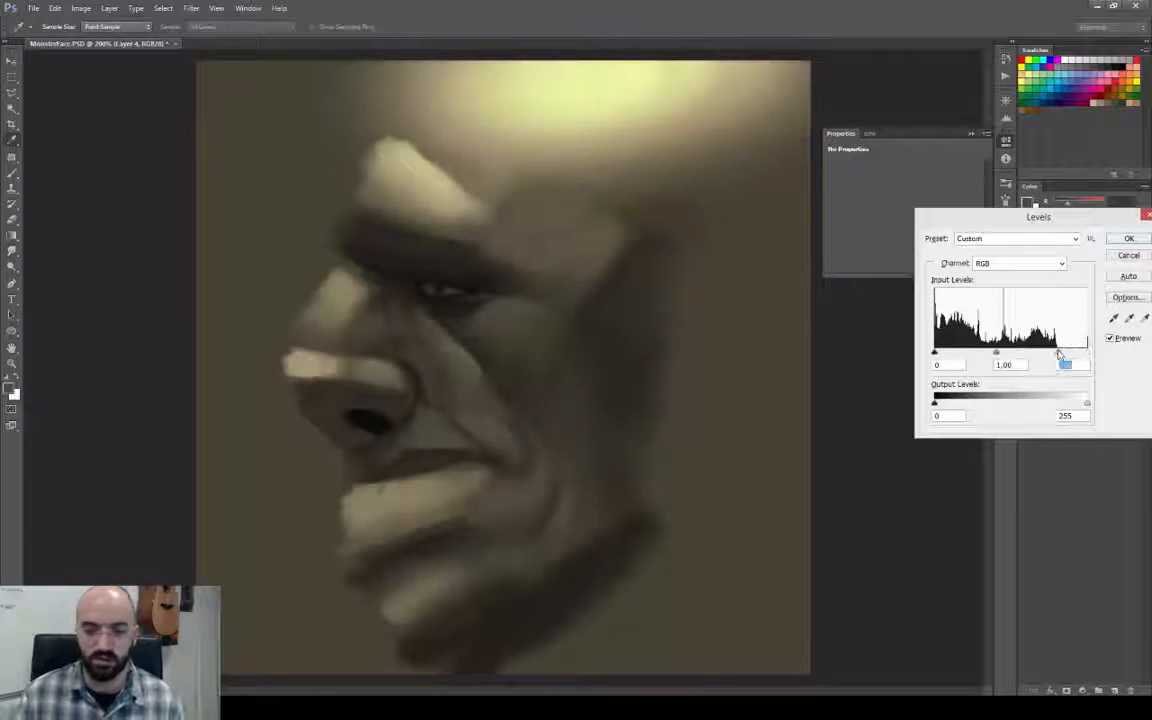
pyautogui.press('Return')
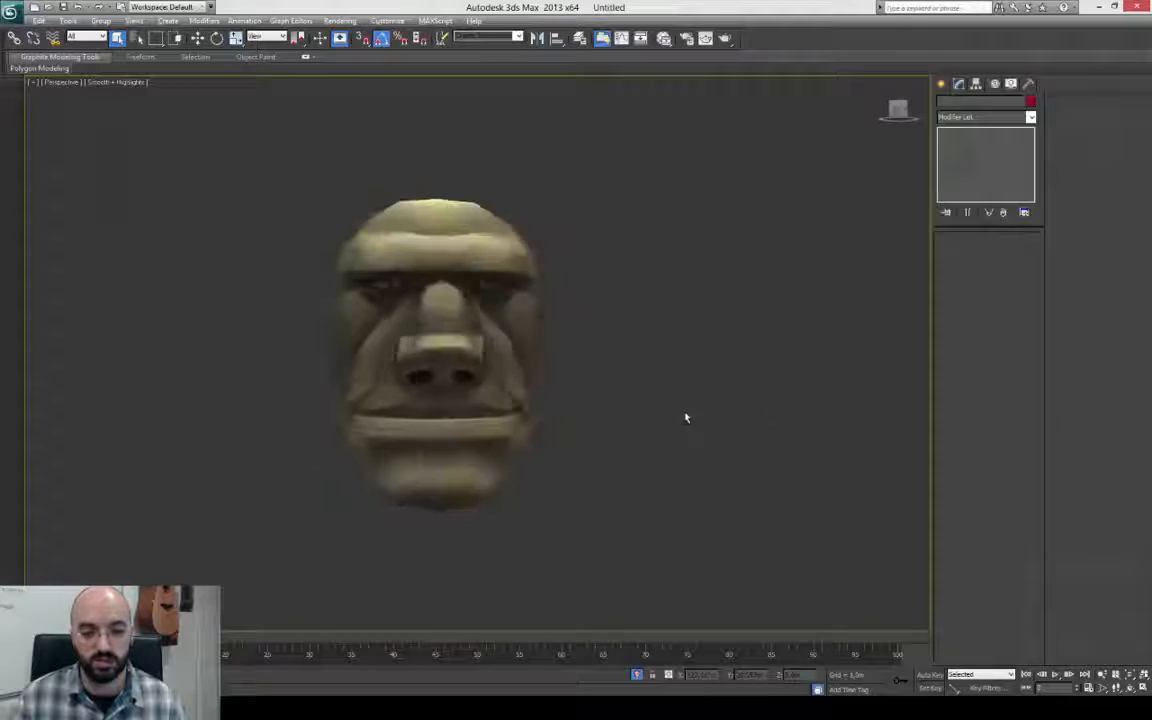
pyautogui.keyDown('alt'); pyautogui.moveTo(686, 419); pyautogui.dragTo(732, 432, button='middle'); pyautogui.keyUp('alt')
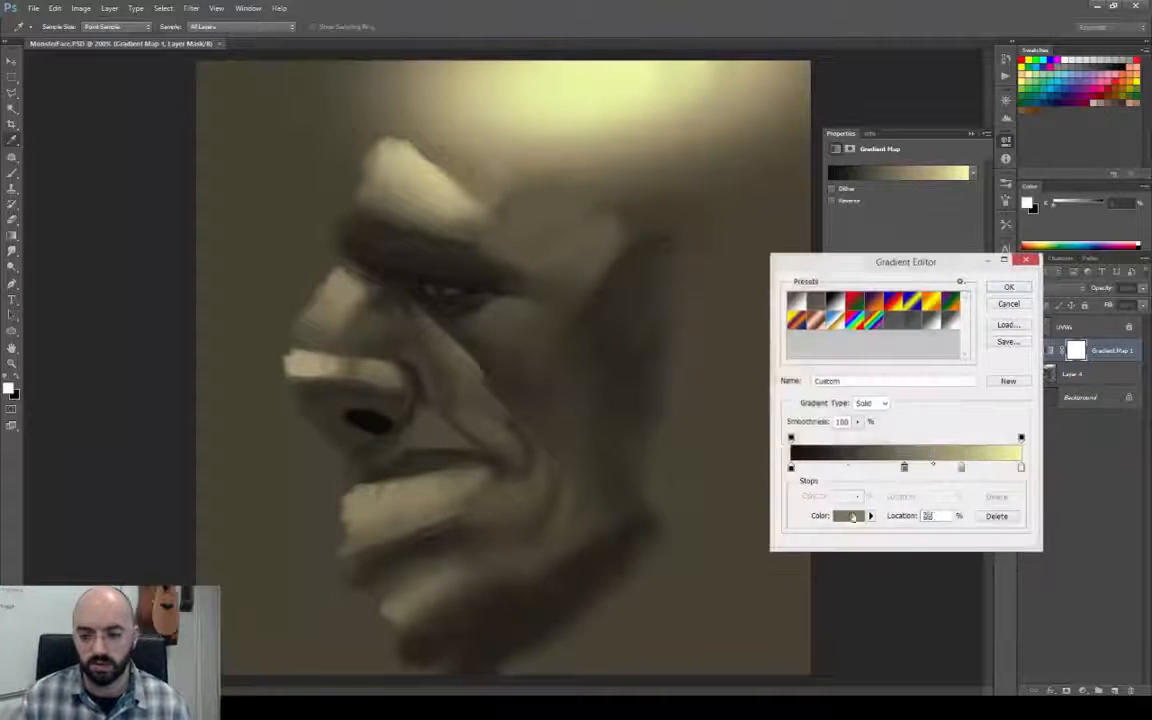
# Shift the gradient map's middle stop to a warmer brown and compare the head in 3ds Max.
pyautogui.click(849, 516)
pyautogui.click(766, 419)
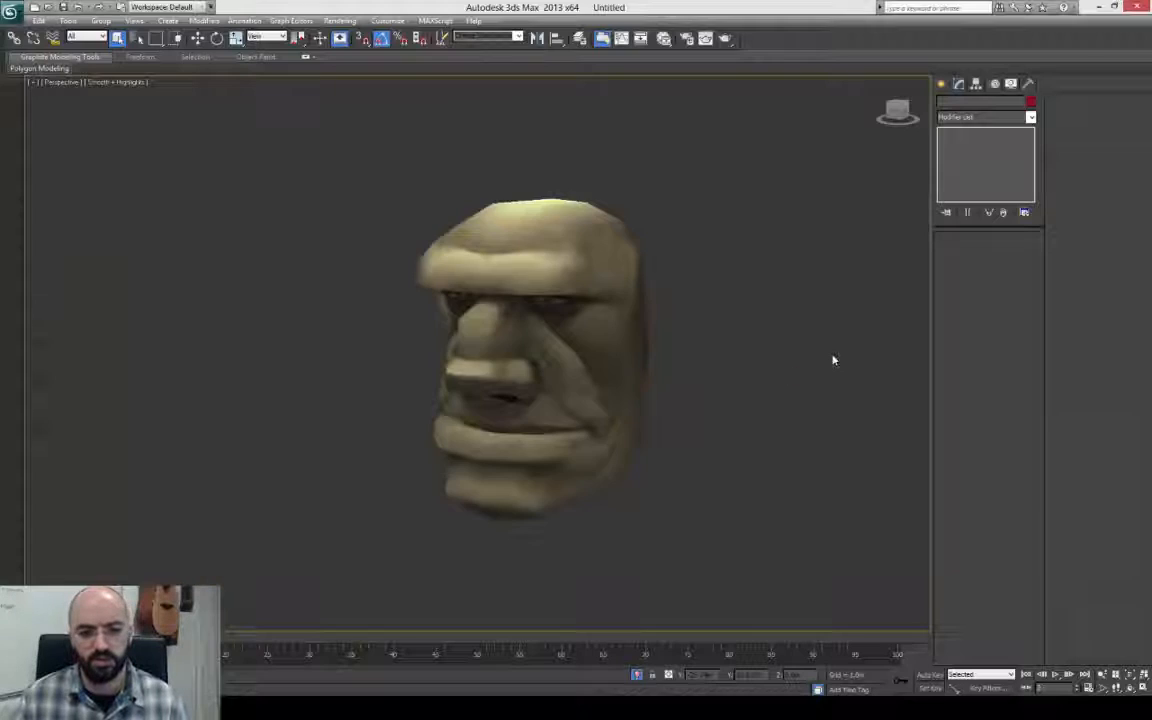
pyautogui.keyDown('alt'); pyautogui.moveTo(833, 360); pyautogui.dragTo(775, 373, button='middle'); pyautogui.keyUp('alt')
pyautogui.hotkey('alt', 'Tab')
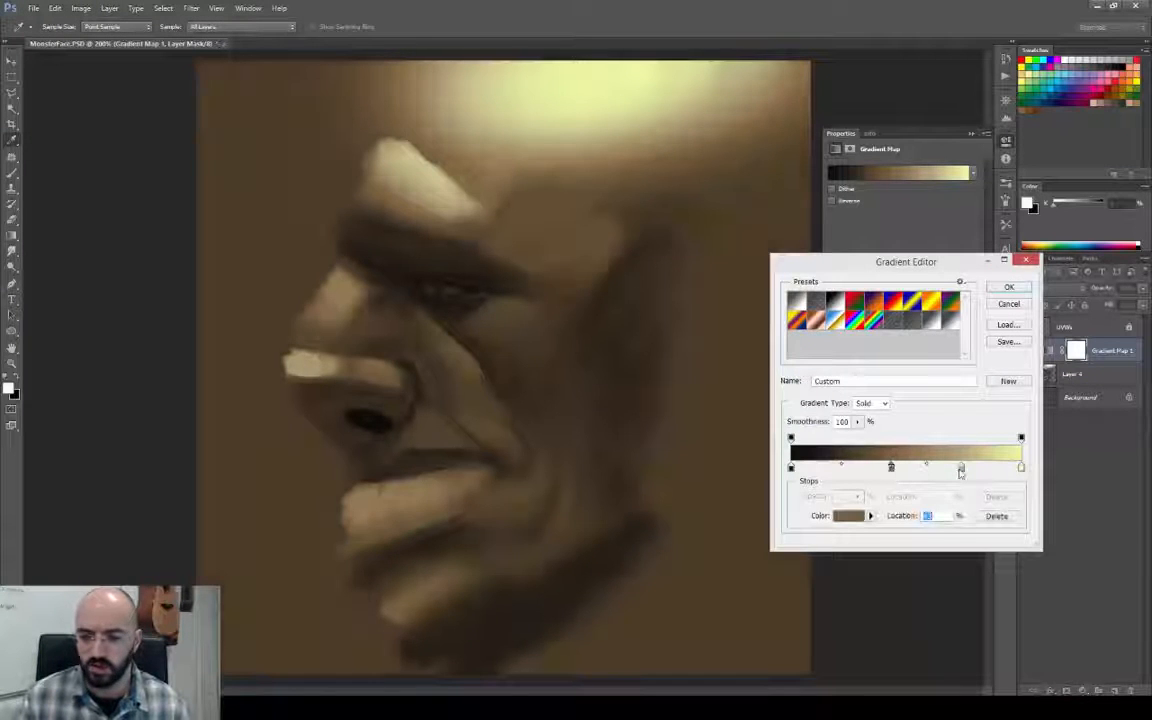
# Lighten the gradient's tan stop, move it toward the highlights, and shift the brown stop toward the shadows.
pyautogui.doubleClick(960, 471)
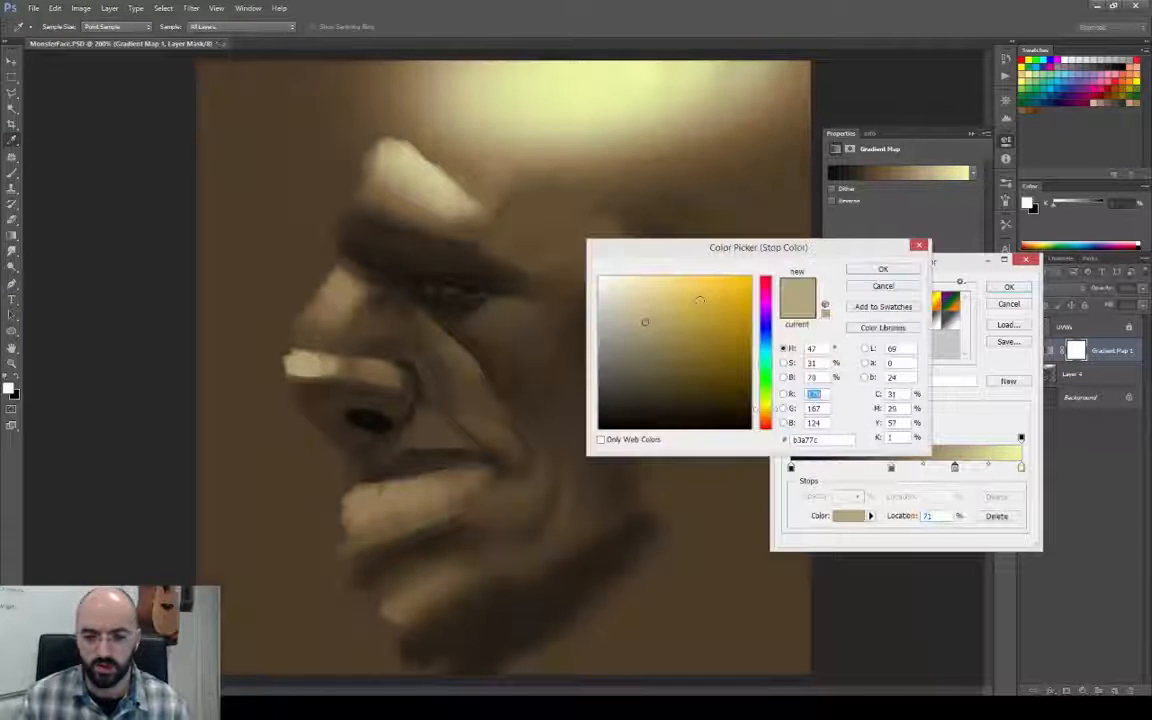
pyautogui.click(648, 311)
pyautogui.press('Return')
pyautogui.moveTo(955, 469)
pyautogui.mouseDown()
pyautogui.moveTo(941, 470)
pyautogui.moveTo(965, 471)
pyautogui.mouseUp()
pyautogui.moveTo(891, 469)
pyautogui.mouseDown()
pyautogui.moveTo(867, 471)
pyautogui.moveTo(884, 470)
pyautogui.mouseUp()
# Add a dark olive stop at 19% to the gradient, apply it, and check the head's coloring in 3ds Max.
pyautogui.doubleClick(835, 469)
pyautogui.press('Return')
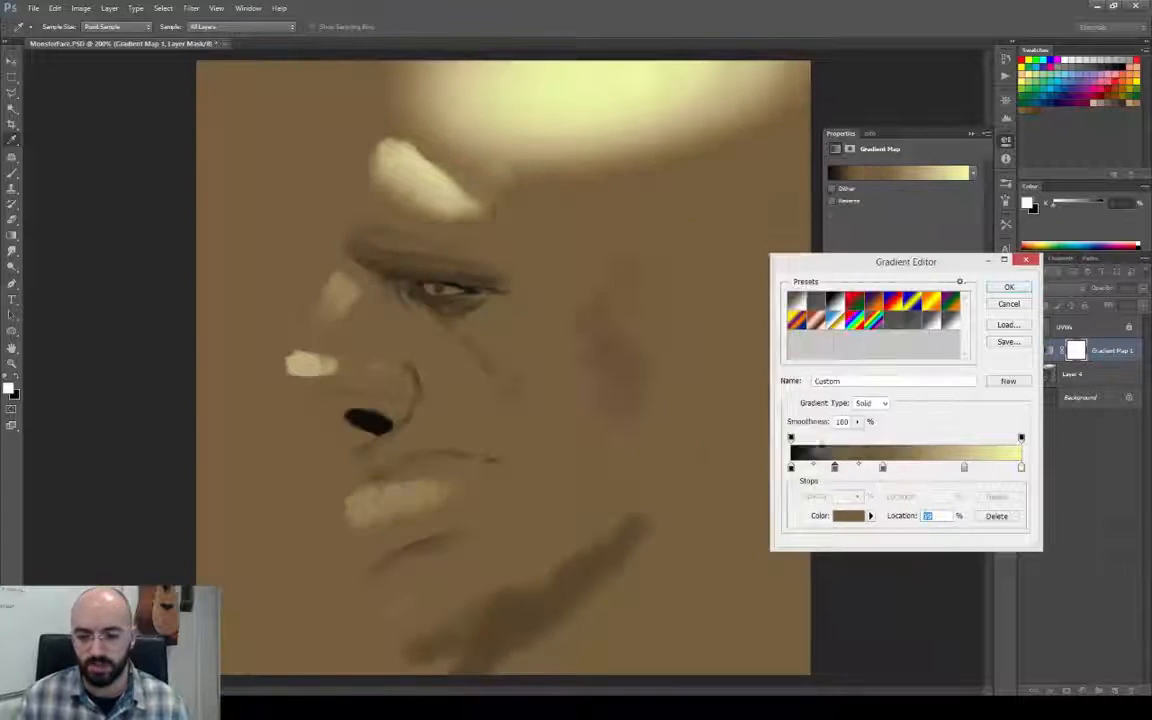
pyautogui.click(813, 453)
pyautogui.doubleClick(835, 468)
pyautogui.click(663, 399)
pyautogui.click(769, 405)
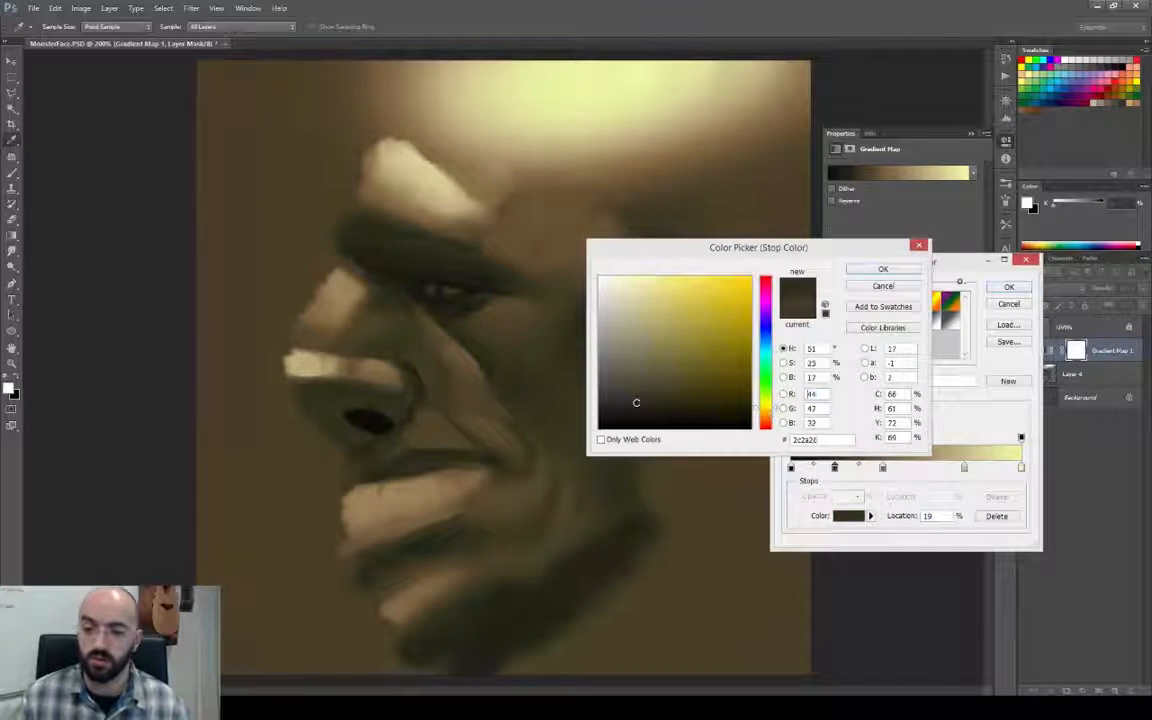
pyautogui.press('Return')
pyautogui.press('Return')
pyautogui.hotkey('alt', 'Tab')
pyautogui.hotkey('alt', 'Tab')
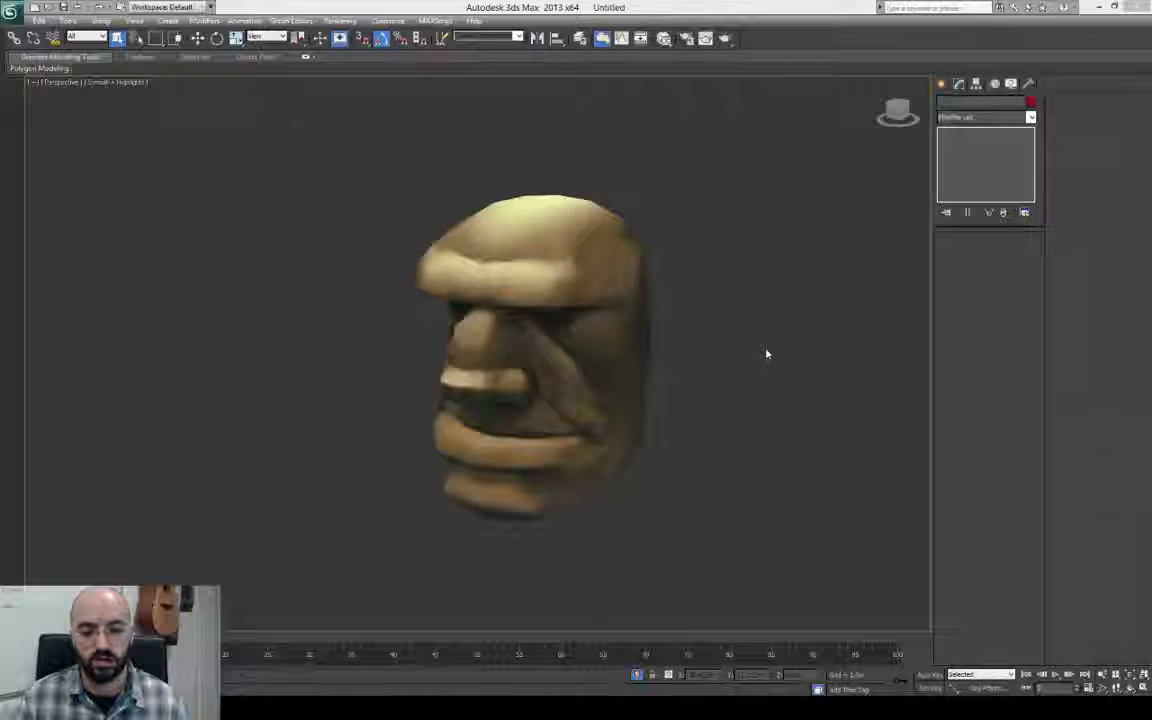
pyautogui.keyDown('alt'); pyautogui.moveTo(766, 352); pyautogui.dragTo(739, 338, button='middle'); pyautogui.keyUp('alt')
pyautogui.hotkey('alt', 'Tab')
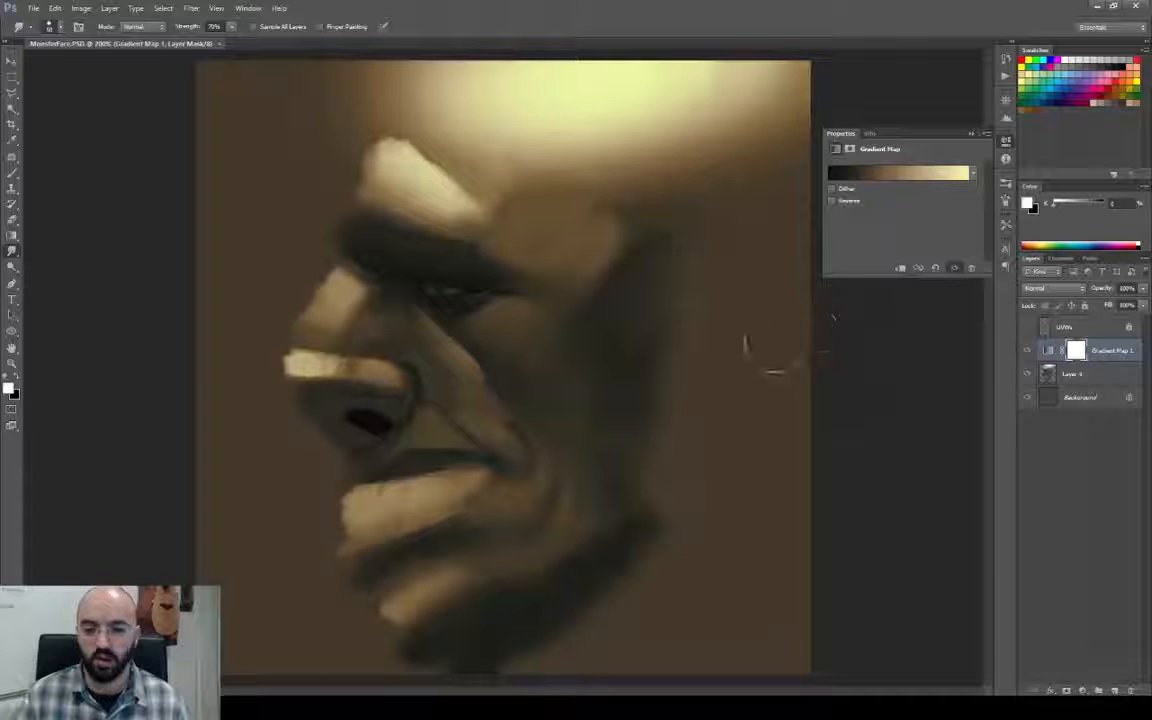
# Create a new layer above the gradient map and set the foreground color to salmon c17862.
pyautogui.hotkey('ctrl', 'shift', 'alt', 'n')
pyautogui.click(7, 389)
pyautogui.click(674, 314)
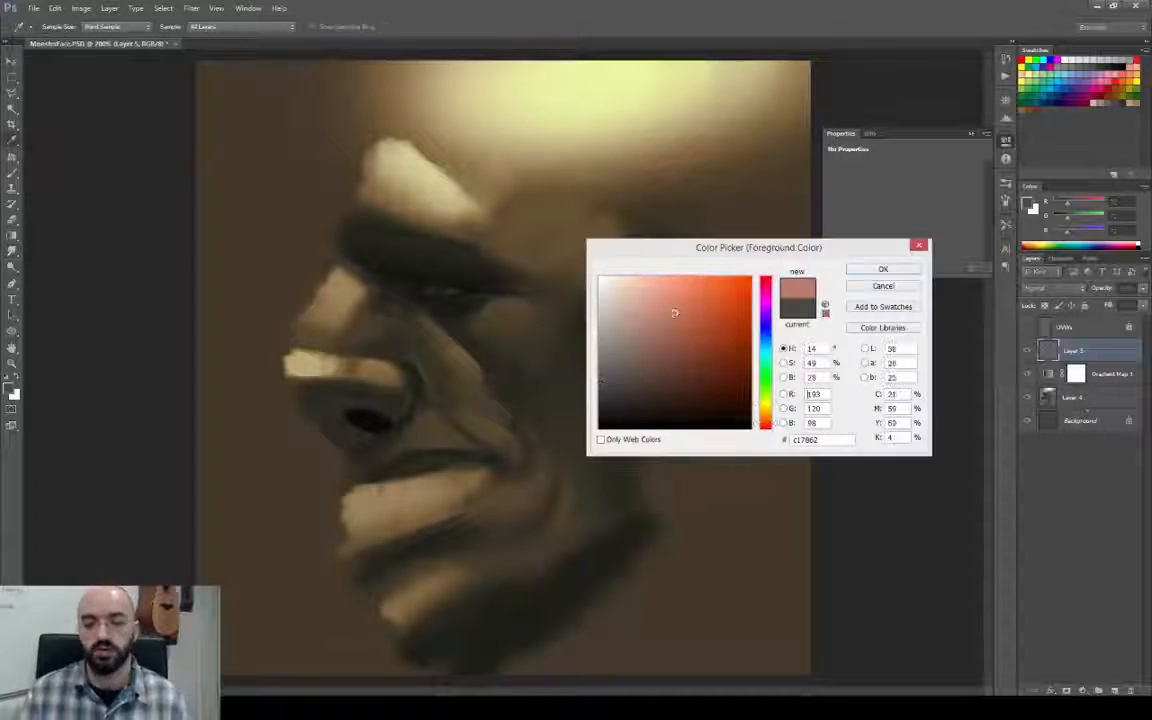
pyautogui.click(882, 267)
# Paint the whole nose salmon on the new layer with a large soft brush.
pyautogui.press('b')
pyautogui.rightClick(782, 509)
pyautogui.click(350, 318)
pyautogui.moveTo(342, 335); pyautogui.dragTo(372, 408)
pyautogui.moveTo(350, 295); pyautogui.dragTo(385, 365)
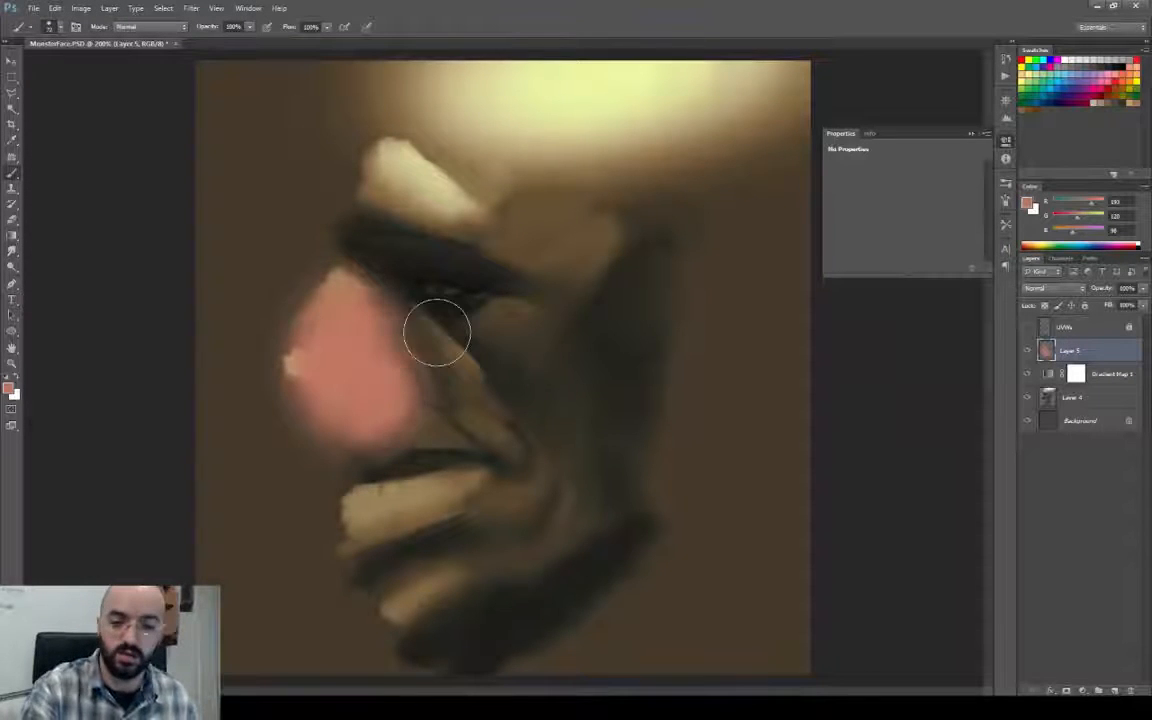
# Paint the cheek salmon and the lips red with a soft brush on the color layer.
pyautogui.moveTo(455, 340)
pyautogui.mouseDown()
pyautogui.moveTo(553, 470)
pyautogui.moveTo(492, 405)
pyautogui.mouseUp()
pyautogui.click(1108, 88)
pyautogui.press('[')
pyautogui.press('[')
pyautogui.press('[')
pyautogui.press('[')
pyautogui.moveTo(430, 520); pyautogui.dragTo(360, 535)
pyautogui.moveTo(460, 465); pyautogui.dragTo(365, 475)
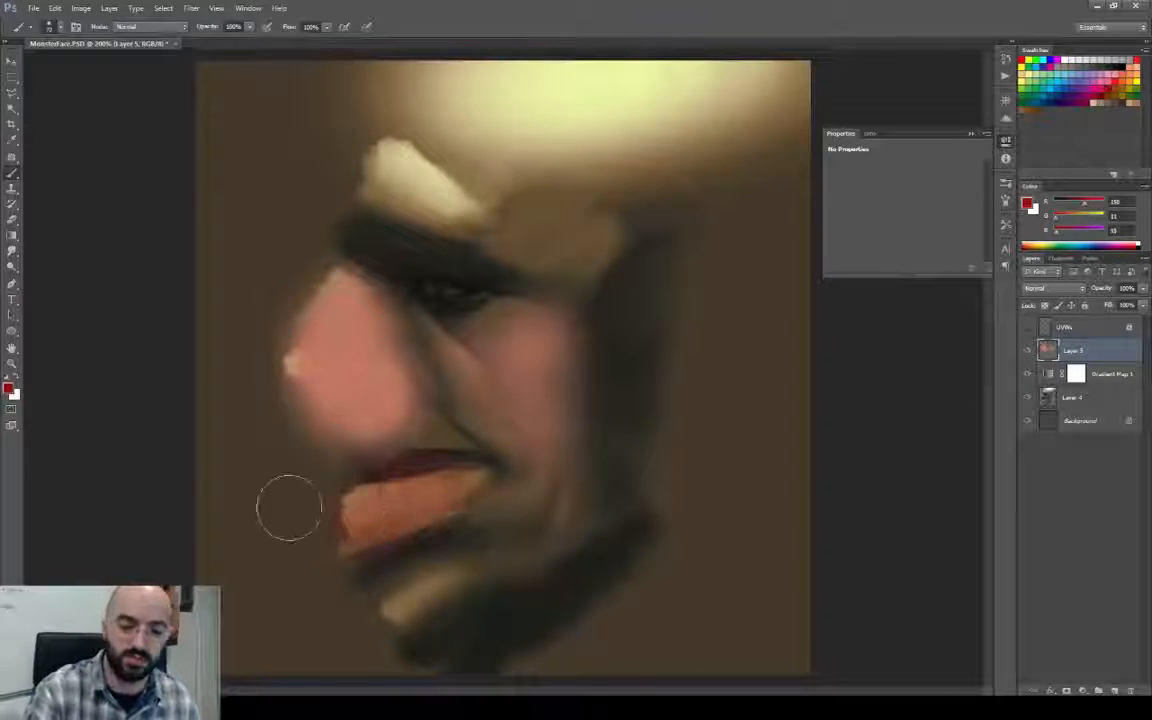
# Set the foreground color to dark gray and paint the chin and jaw with it.
pyautogui.click(8, 388)
pyautogui.click(602, 385)
pyautogui.click(882, 267)
pyautogui.moveTo(403, 635); pyautogui.dragTo(615, 480)
pyautogui.keyDown('alt'); pyautogui.moveTo(518, 513); pyautogui.dragTo(481, 538, button='right'); pyautogui.keyUp('alt')
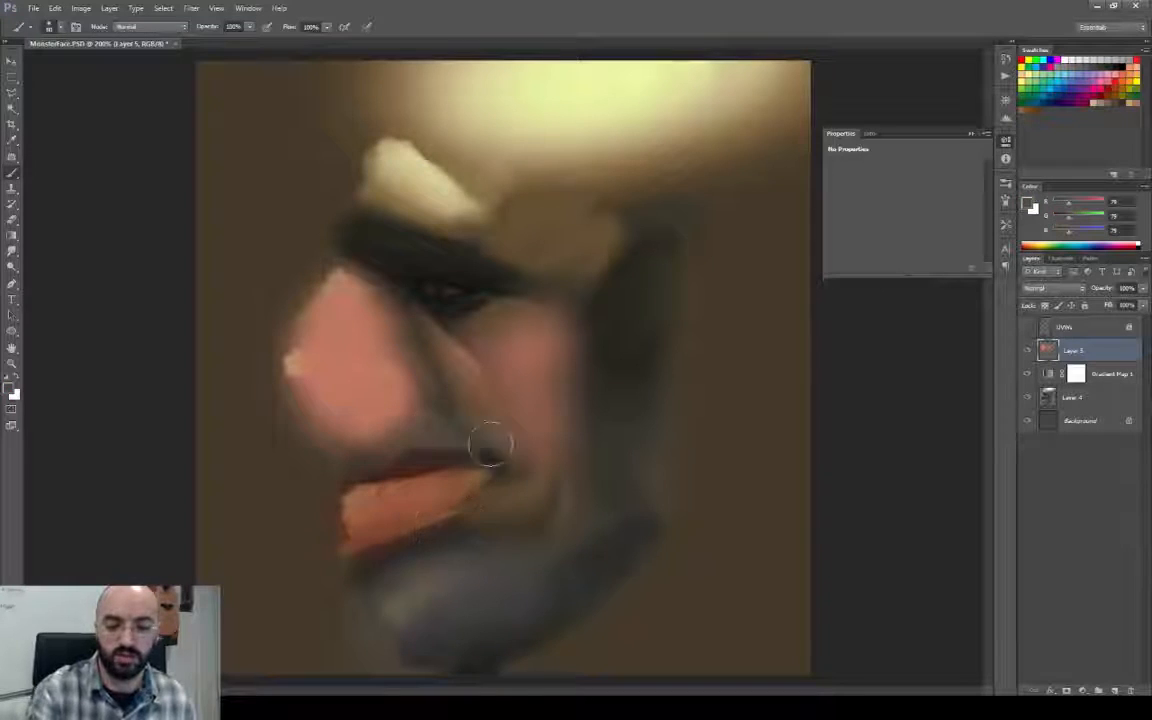
# Set the painted skin-tint layer's blend mode to Color and reduce its opacity.
pyautogui.click(1055, 288)
pyautogui.click(1060, 584)
pyautogui.press('v')
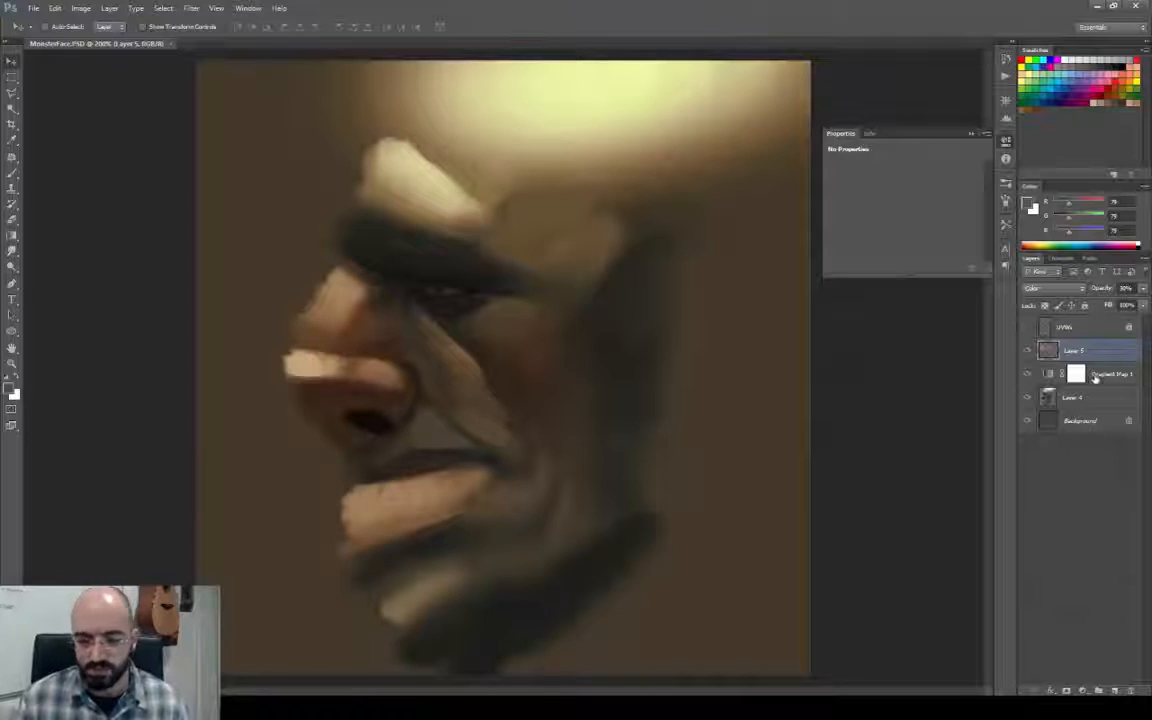
# Create a new layer, soften the nose tip with muted brown 8c6856, and check the head in 3ds Max.
pyautogui.hotkey('ctrl', 'shift', 'n')
pyautogui.press('Return')
pyautogui.press('b')
pyautogui.keyDown('alt'); pyautogui.click(341, 393); pyautogui.keyUp('alt')
pyautogui.click(8, 388)
pyautogui.moveTo(668, 346); pyautogui.dragTo(642, 348)
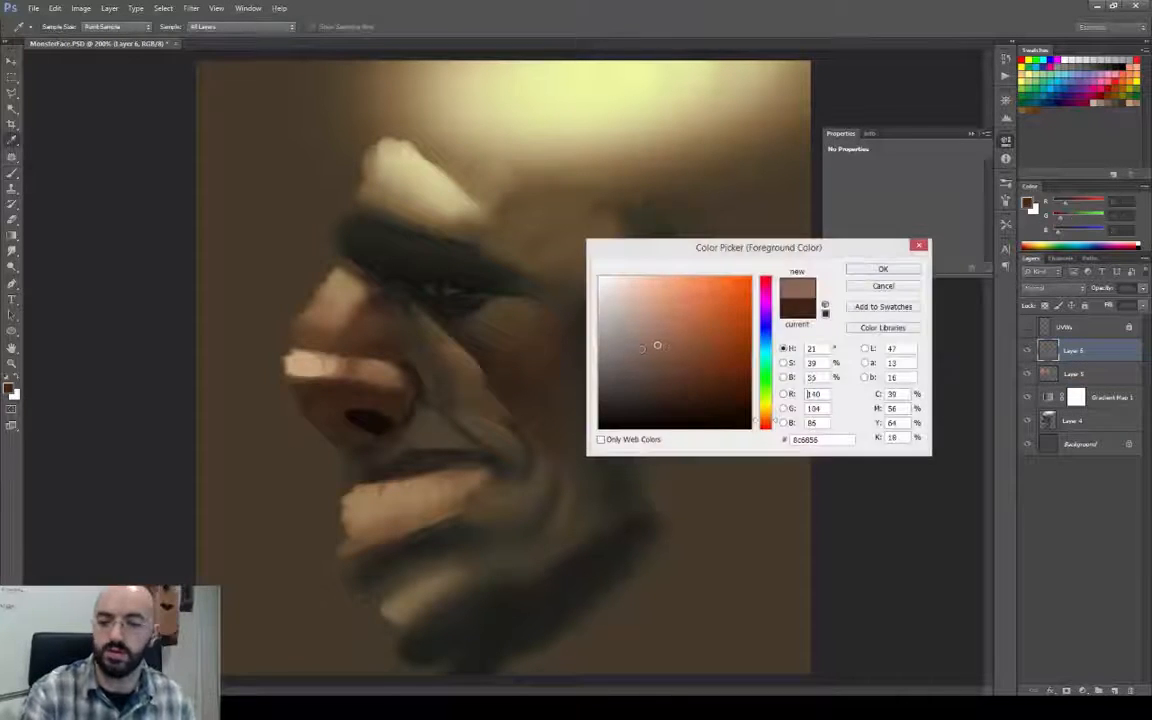
pyautogui.press('Return')
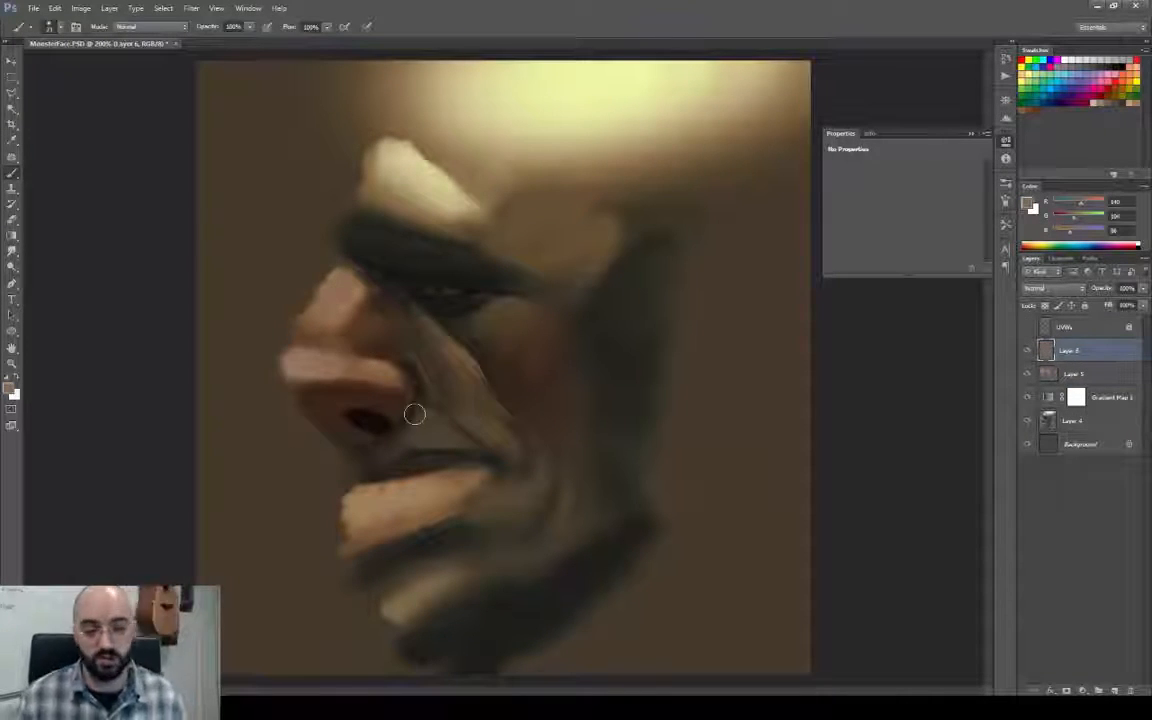
pyautogui.hotkey('alt', 'Tab')
pyautogui.keyDown('alt'); pyautogui.moveTo(758, 458); pyautogui.dragTo(787, 468, button='middle'); pyautogui.keyUp('alt')
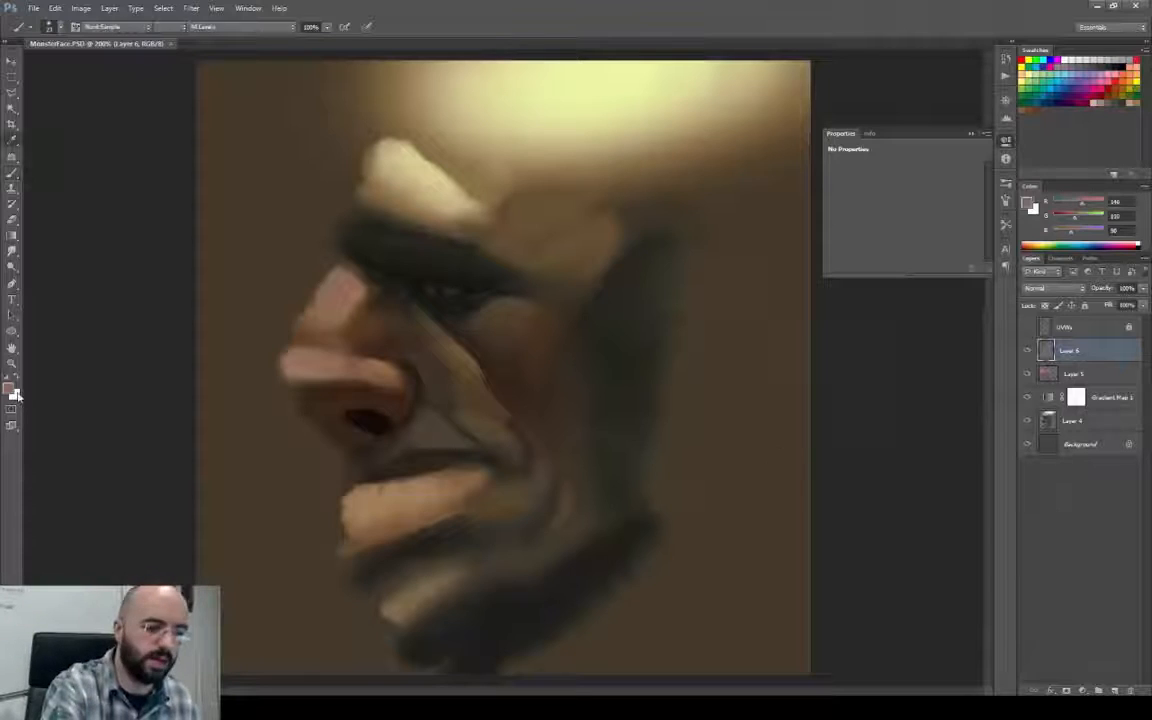
# Paint pale pink highlights on the nose bridge and nose tip.
pyautogui.press('Return')
pyautogui.keyDown('alt'); pyautogui.moveTo(348, 306); pyautogui.dragTo(362, 308, button='right'); pyautogui.keyUp('alt')
pyautogui.moveTo(343, 278); pyautogui.dragTo(324, 305)
pyautogui.moveTo(312, 348); pyautogui.dragTo(298, 364)
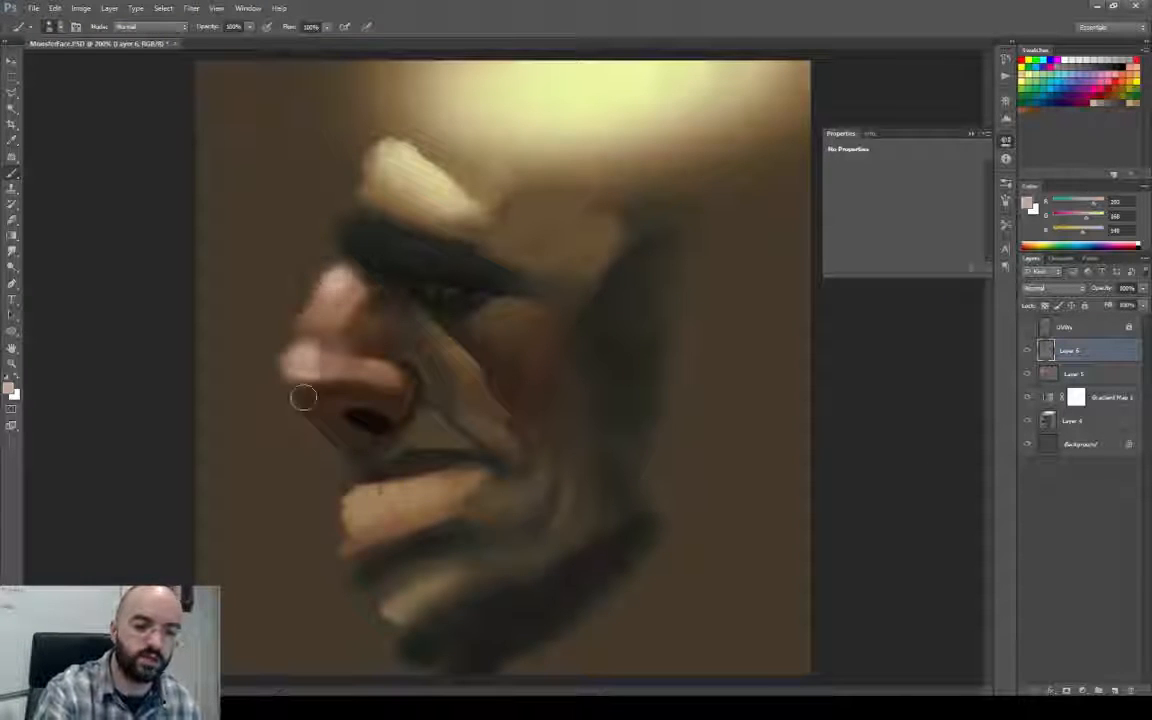
# Save the texture and inspect the nose highlights on the head in 3ds Max.
pyautogui.hotkey('ctrl', 's')
pyautogui.press('Tab')
pyautogui.hotkey('alt', 'Tab')
pyautogui.keyDown('alt'); pyautogui.moveTo(810, 517); pyautogui.dragTo(702, 478, button='middle'); pyautogui.keyUp('alt')
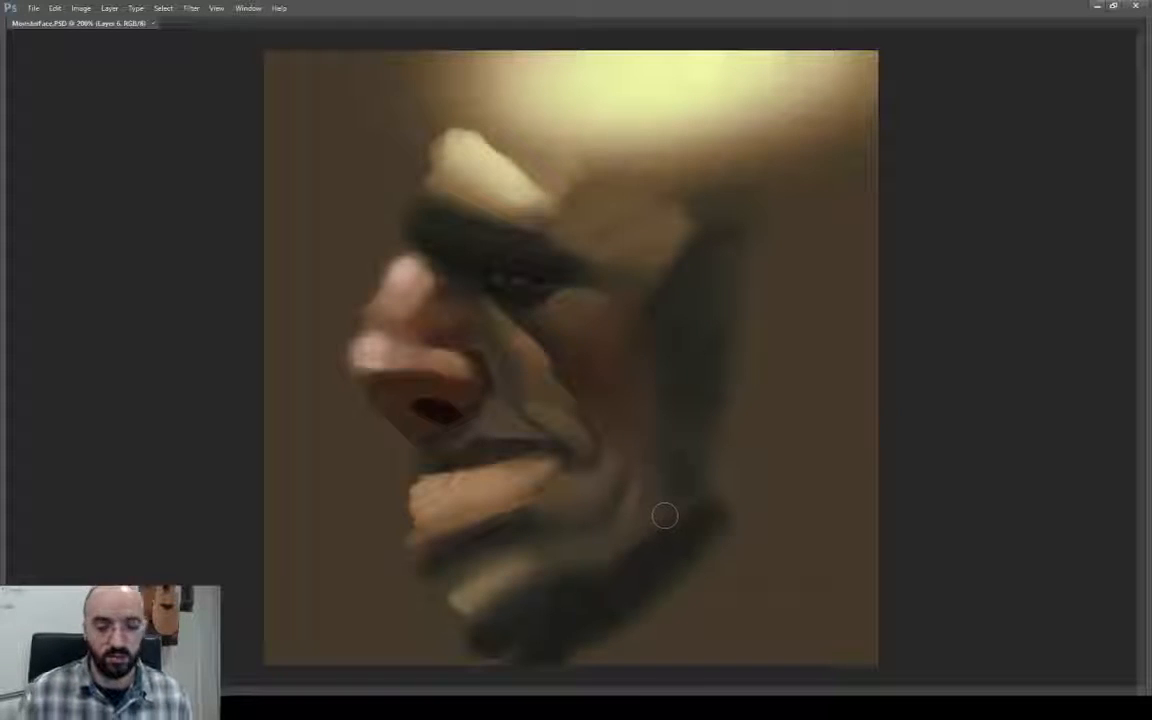
# Paint fine light highlights along the cheek fold beside the nose and in the eye with a small brush.
pyautogui.keyDown('alt'); pyautogui.moveTo(519, 344); pyautogui.dragTo(505, 360, button='right'); pyautogui.keyUp('alt')
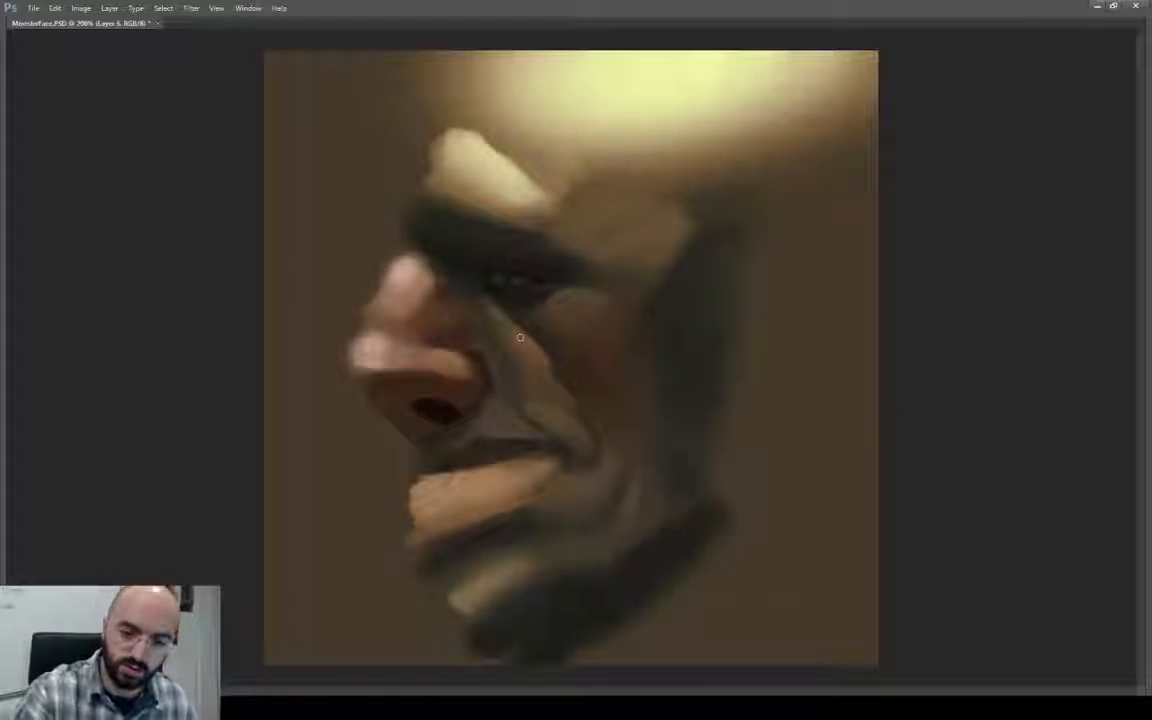
pyautogui.rightClick(543, 347)
pyautogui.click(617, 406)
pyautogui.moveTo(502, 311); pyautogui.dragTo(538, 350)
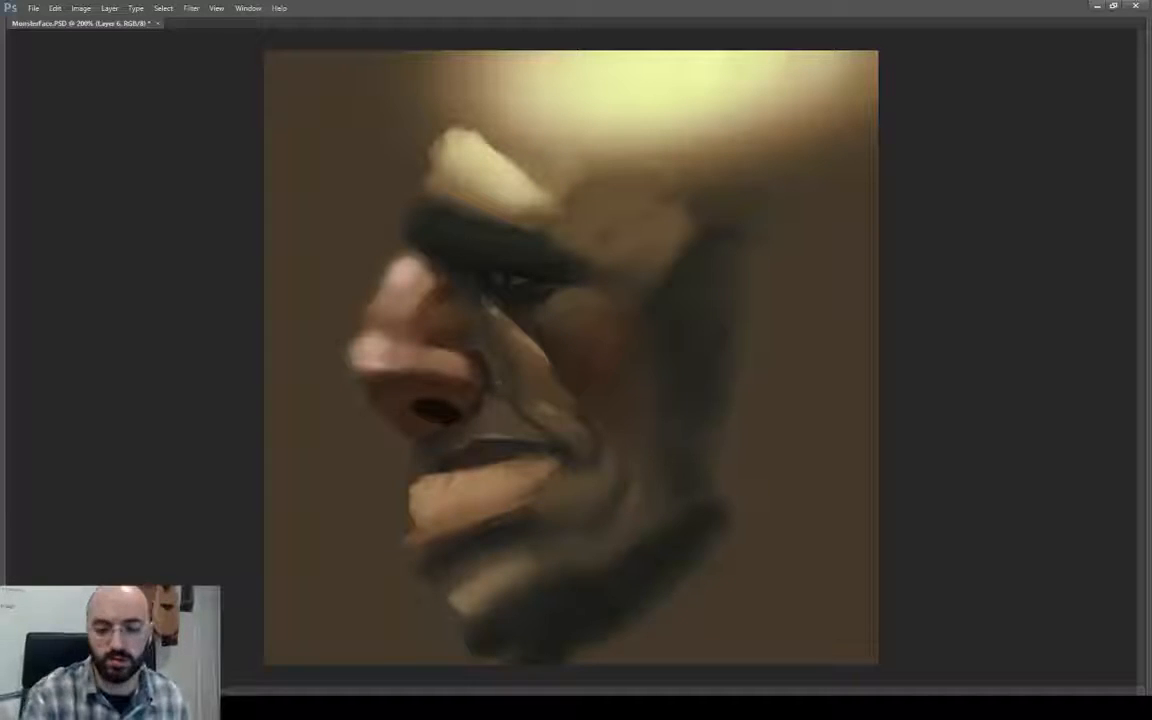
pyautogui.moveTo(578, 296)
pyautogui.keyDown('alt'); pyautogui.mouseDown(button='right')
pyautogui.moveTo(537, 301)
pyautogui.moveTo(504, 288)
pyautogui.mouseUp(button='right'); pyautogui.keyUp('alt')
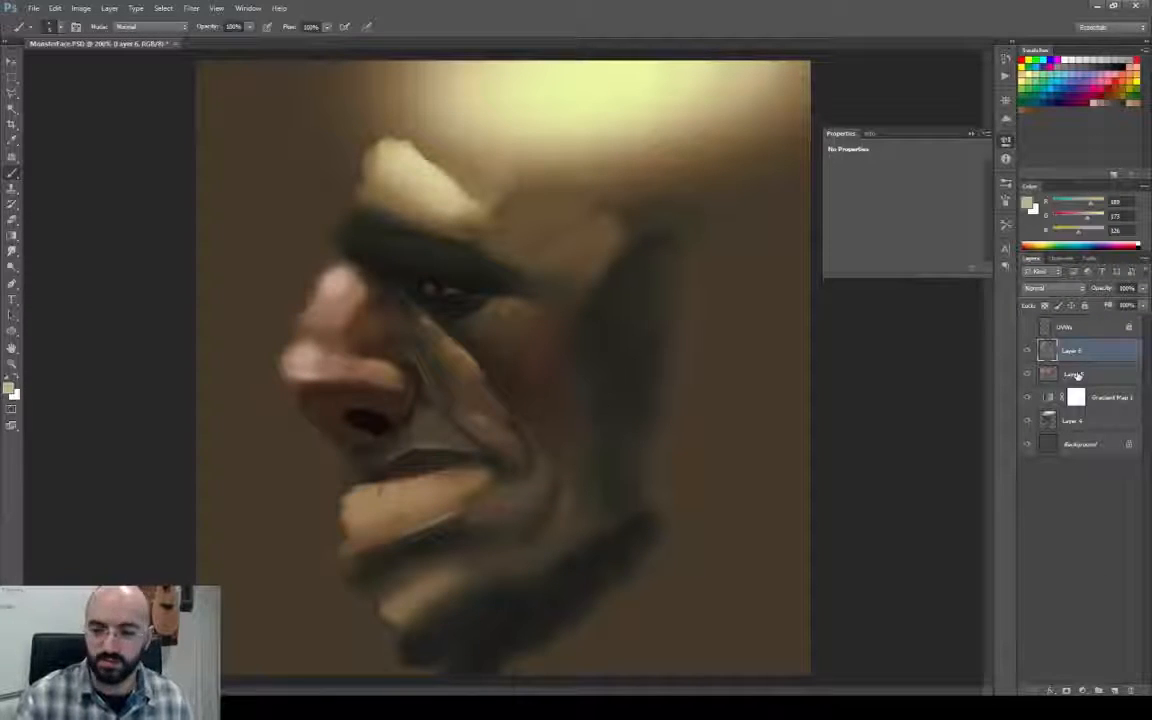
# Smudge the skin tints on Layer 5 and check the head from another angle in 3ds Max.
pyautogui.click(1075, 375)
pyautogui.press('r')
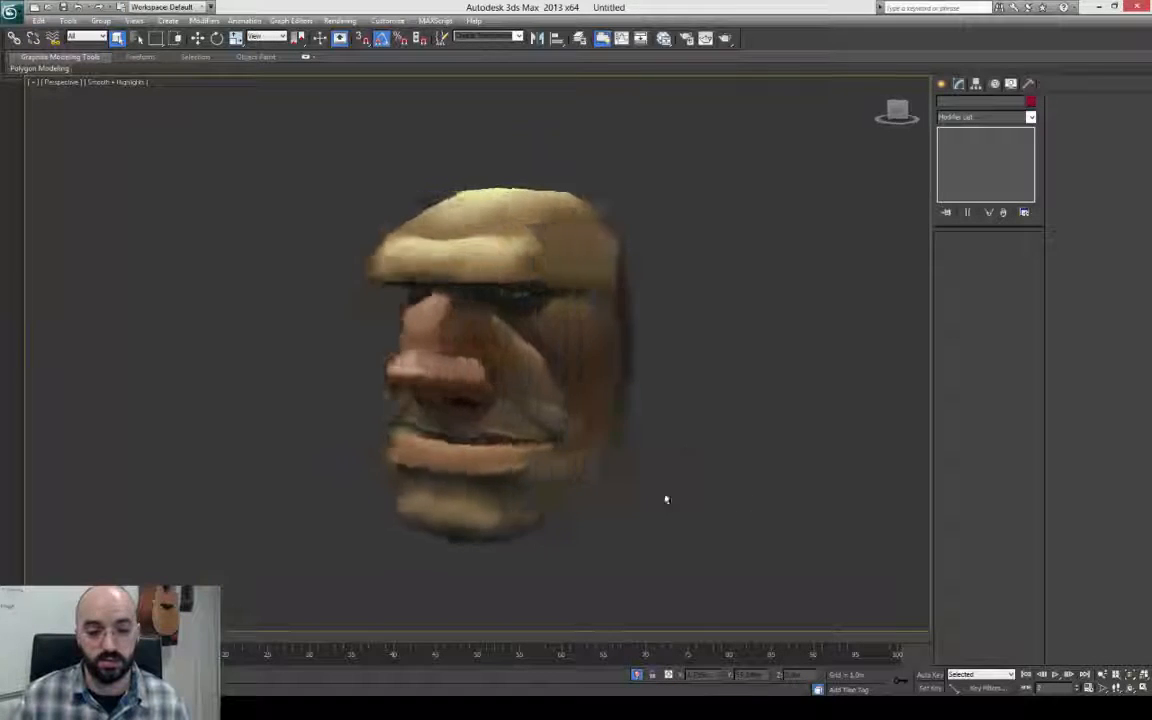
pyautogui.moveTo(666, 496)
pyautogui.keyDown('alt'); pyautogui.mouseDown(button='middle')
pyautogui.moveTo(732, 463)
pyautogui.moveTo(630, 450)
pyautogui.moveTo(738, 442)
pyautogui.mouseUp(button='middle'); pyautogui.keyUp('alt')
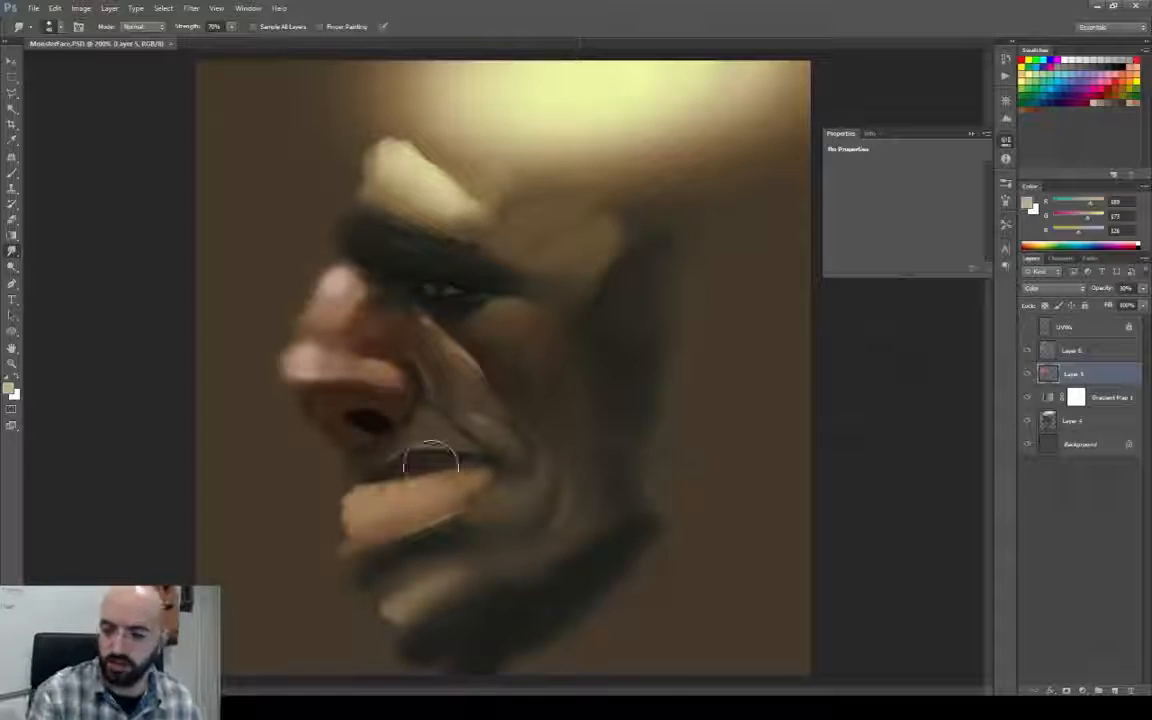
# Create a new layer above Layer 6 and paint a dark shadow along the mouth line with a brush.
pyautogui.click(1073, 352)
pyautogui.hotkey('ctrl', 'shift', 'n')
pyautogui.press('Return')
pyautogui.press('b')
pyautogui.rightClick(418, 464)
pyautogui.doubleClick(681, 535)
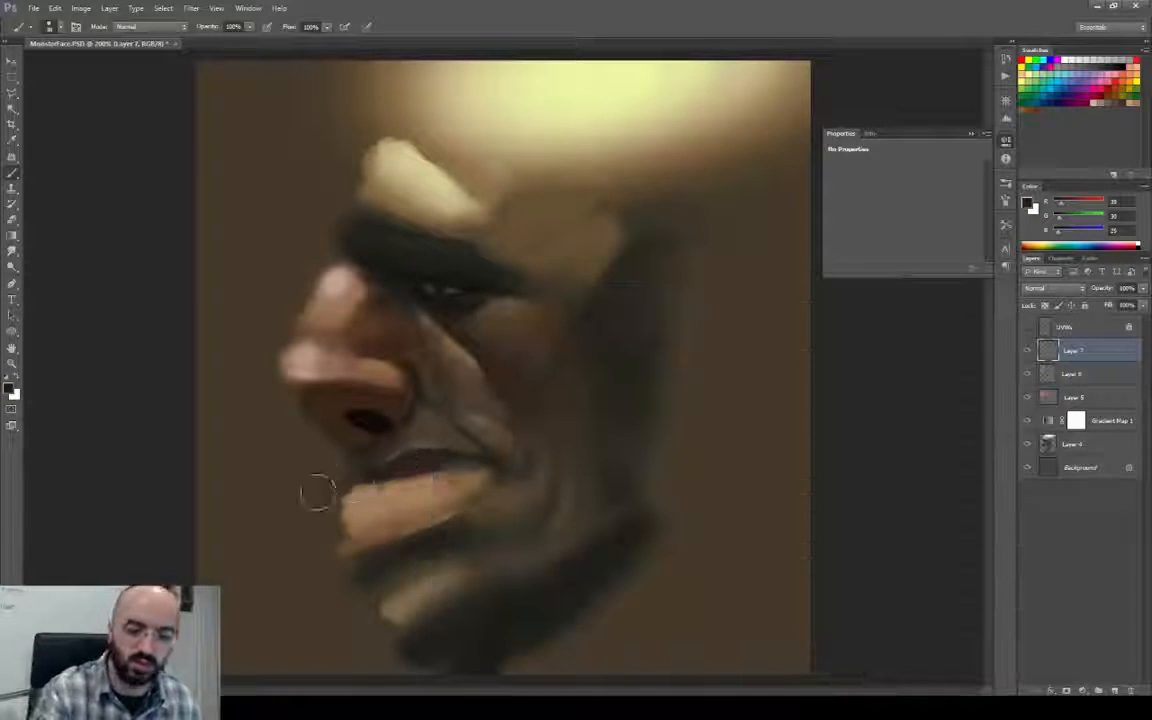
pyautogui.moveTo(342, 452); pyautogui.dragTo(496, 455)
# Erase and smudge the excess mouth shadow below the nose, and check the head in 3ds Max.
pyautogui.press('e')
pyautogui.moveTo(308, 410); pyautogui.dragTo(342, 457)
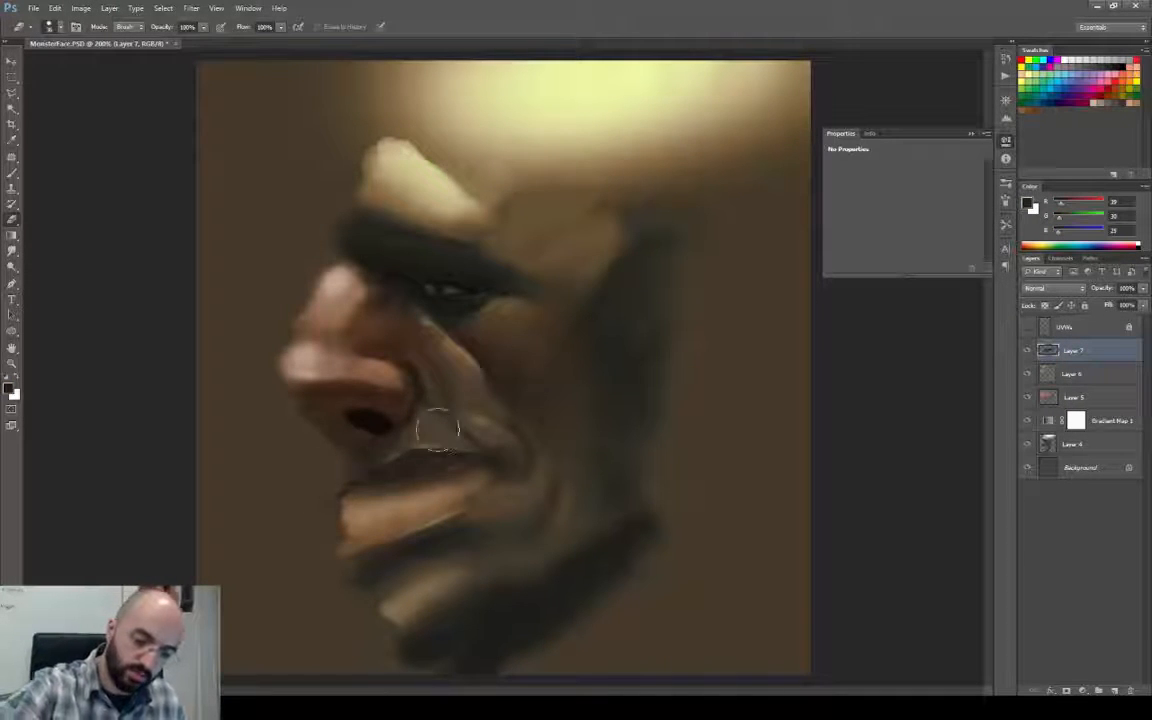
pyautogui.click(12, 267)
pyautogui.click(12, 251)
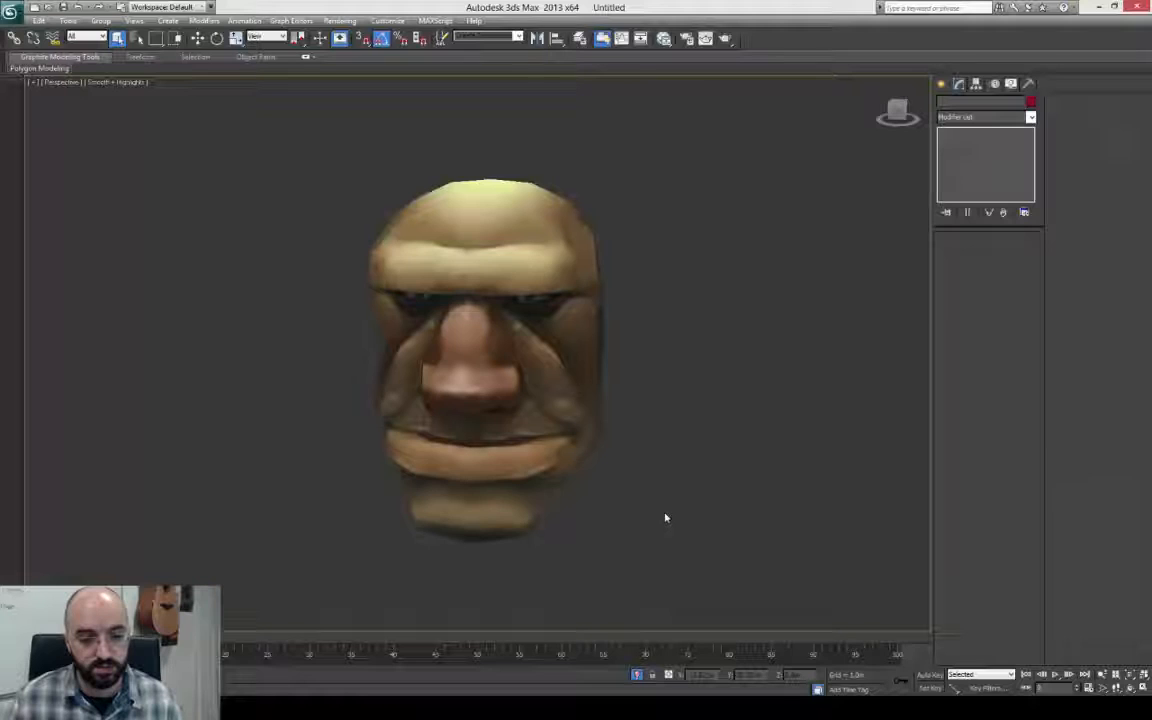
pyautogui.moveTo(663, 519)
pyautogui.keyDown('alt'); pyautogui.mouseDown(button='middle')
pyautogui.moveTo(640, 486)
pyautogui.moveTo(735, 478)
pyautogui.moveTo(698, 475)
pyautogui.mouseUp(button='middle'); pyautogui.keyUp('alt')
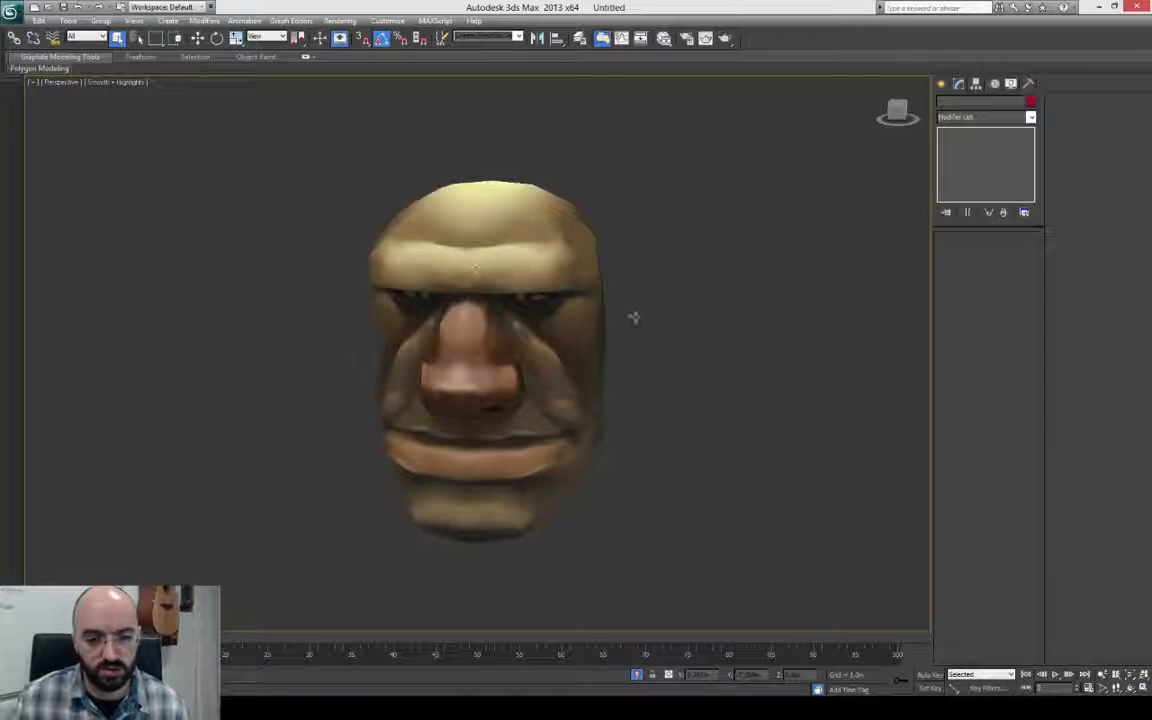
pyautogui.moveTo(633, 319)
pyautogui.keyDown('alt'); pyautogui.mouseDown(button='middle')
pyautogui.moveTo(738, 314)
pyautogui.moveTo(666, 327)
pyautogui.moveTo(665, 352)
pyautogui.moveTo(825, 362)
pyautogui.mouseUp(button='middle'); pyautogui.keyUp('alt')
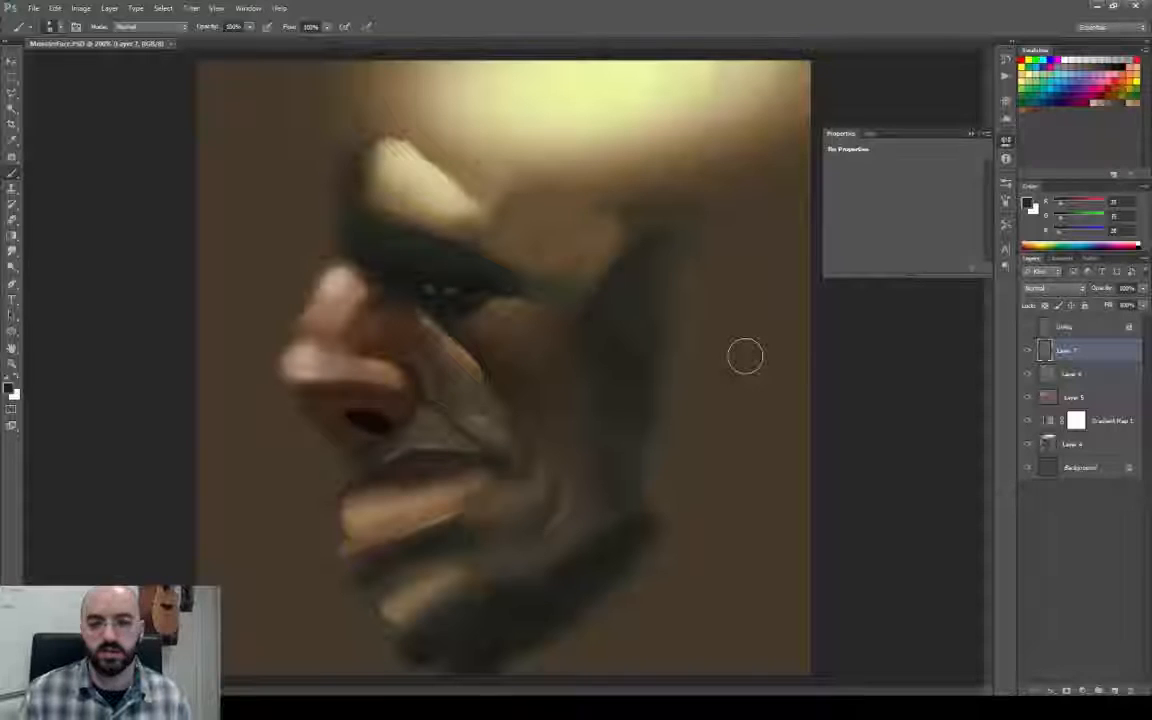
# Smudge the hard edge at the temple behind the brow and review the blend in 3ds Max.
pyautogui.press('r')
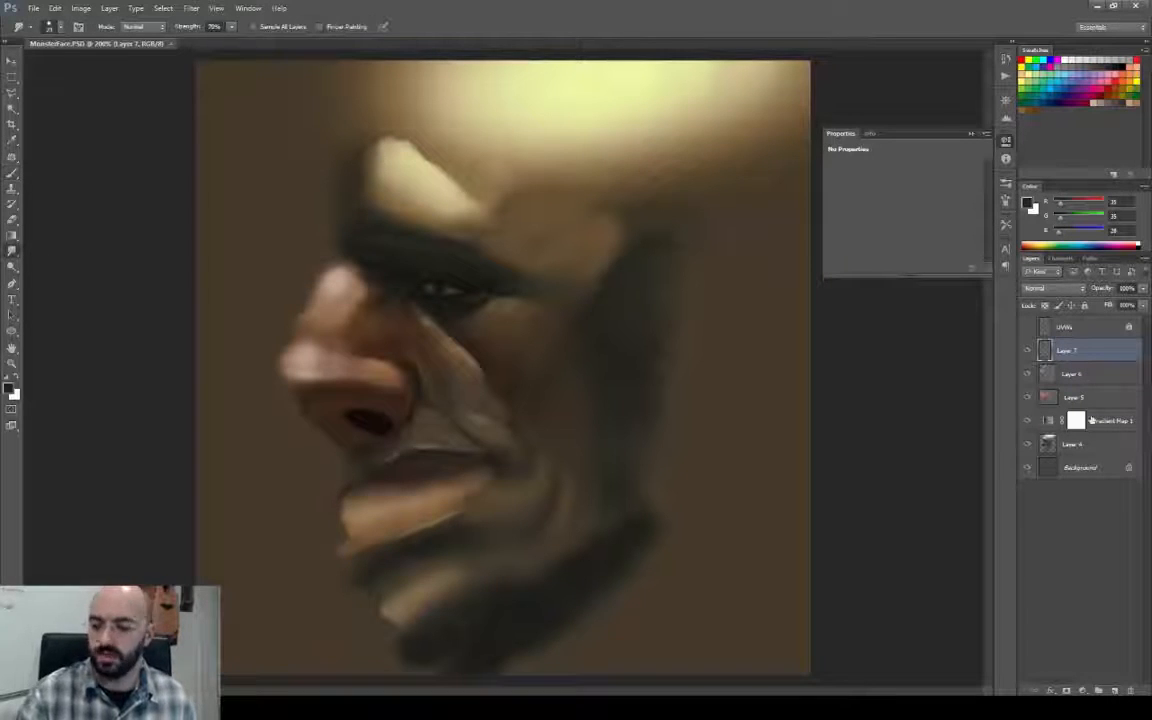
pyautogui.keyDown('alt'); pyautogui.moveTo(608, 215); pyautogui.dragTo(634, 216, button='right'); pyautogui.keyUp('alt')
pyautogui.moveTo(612, 200); pyautogui.dragTo(625, 284)
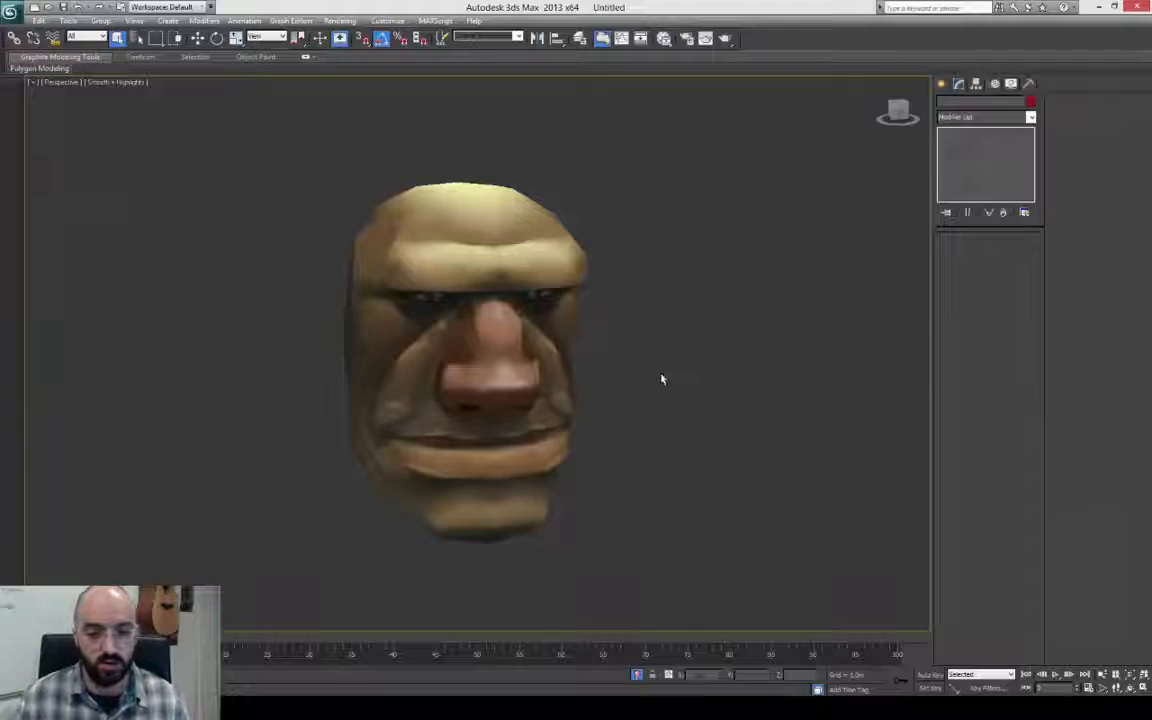
pyautogui.keyDown('alt'); pyautogui.moveTo(661, 378); pyautogui.dragTo(740, 380, button='middle'); pyautogui.keyUp('alt')
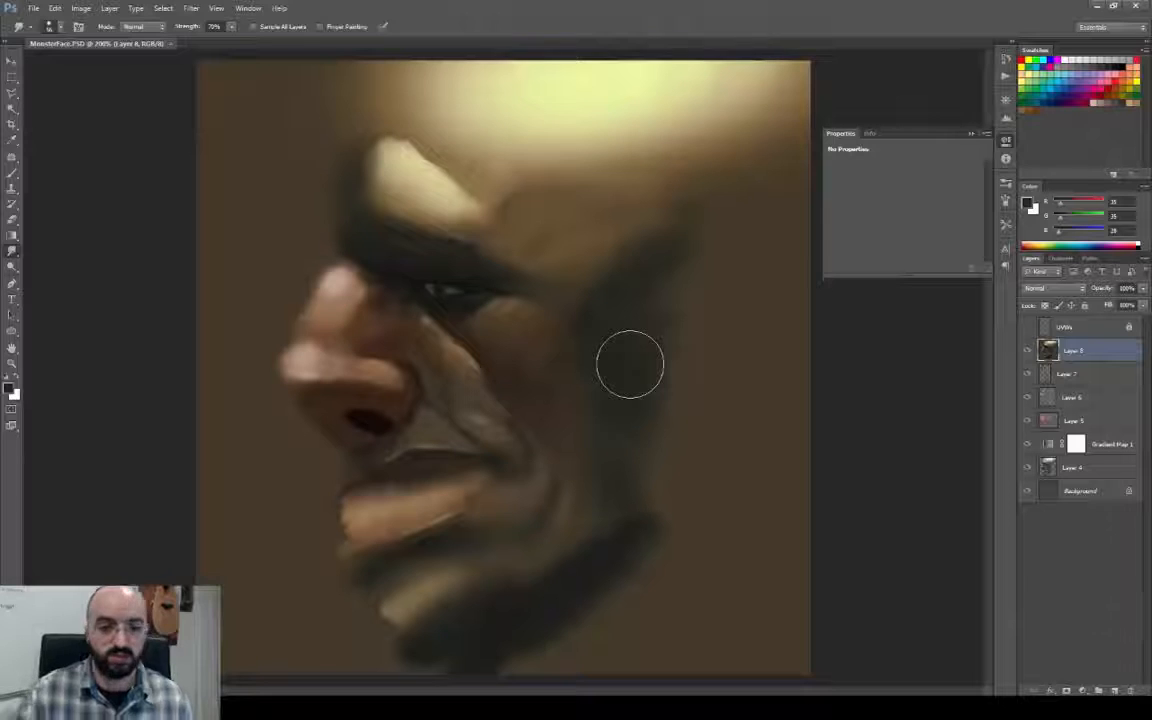
# Soften the front of the brow with dark paint and smudging, and inspect the head in 3ds Max.
pyautogui.press('b')
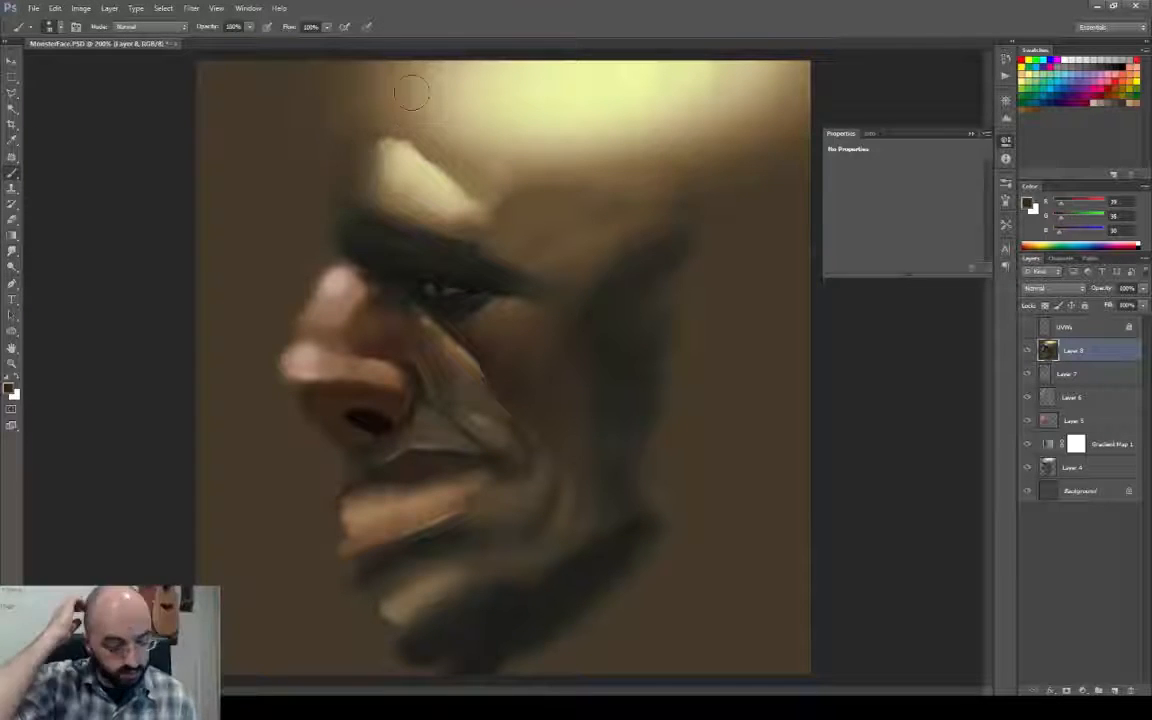
pyautogui.click(12, 252)
pyautogui.keyDown('alt'); pyautogui.moveTo(406, 149); pyautogui.dragTo(413, 149, button='right'); pyautogui.keyUp('alt')
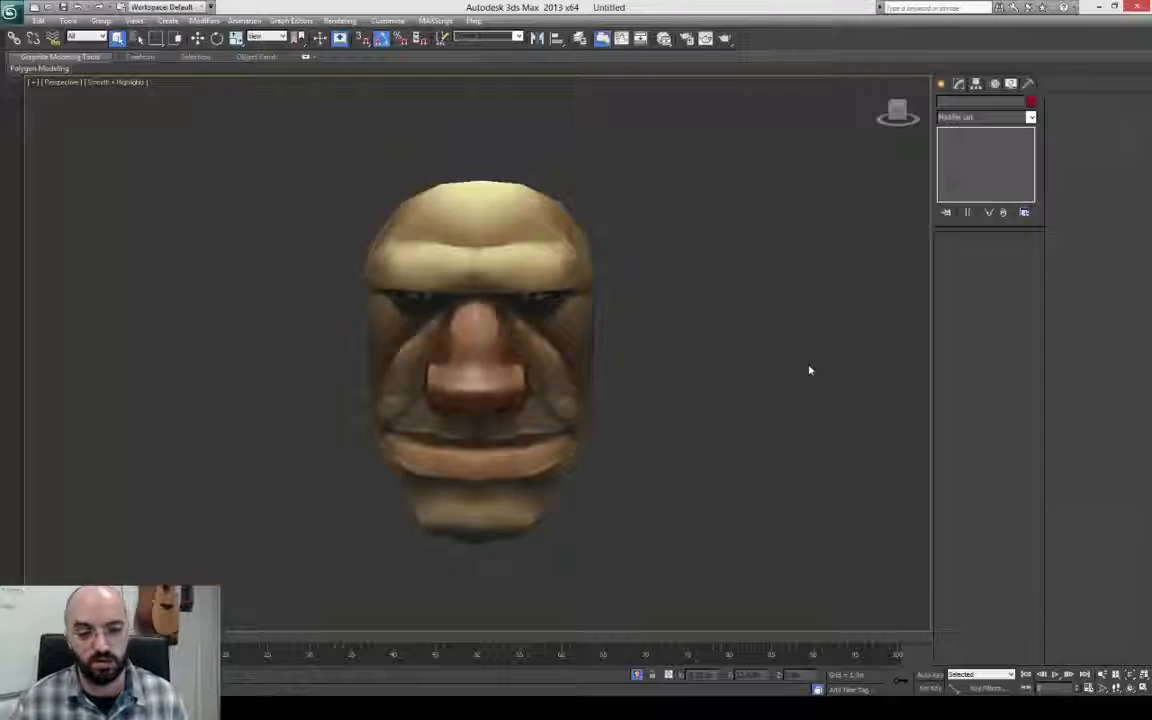
pyautogui.moveTo(807, 370)
pyautogui.keyDown('alt'); pyautogui.mouseDown(button='middle')
pyautogui.moveTo(900, 375)
pyautogui.moveTo(872, 313)
pyautogui.moveTo(784, 308)
pyautogui.mouseUp(button='middle'); pyautogui.keyUp('alt')
pyautogui.keyDown('alt'); pyautogui.moveTo(631, 336); pyautogui.dragTo(571, 345, button='middle'); pyautogui.keyUp('alt')
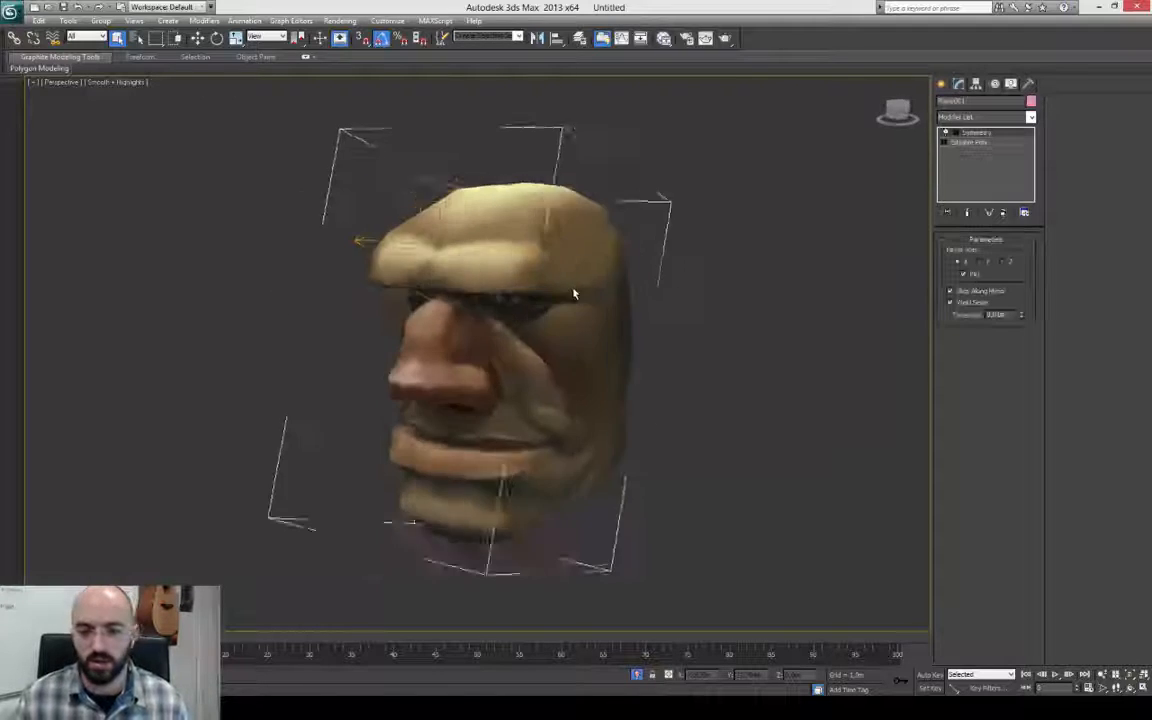
pyautogui.moveTo(576, 293)
pyautogui.keyDown('alt'); pyautogui.mouseDown(button='middle')
pyautogui.moveTo(700, 292)
pyautogui.moveTo(689, 291)
pyautogui.mouseUp(button='middle'); pyautogui.keyUp('alt')
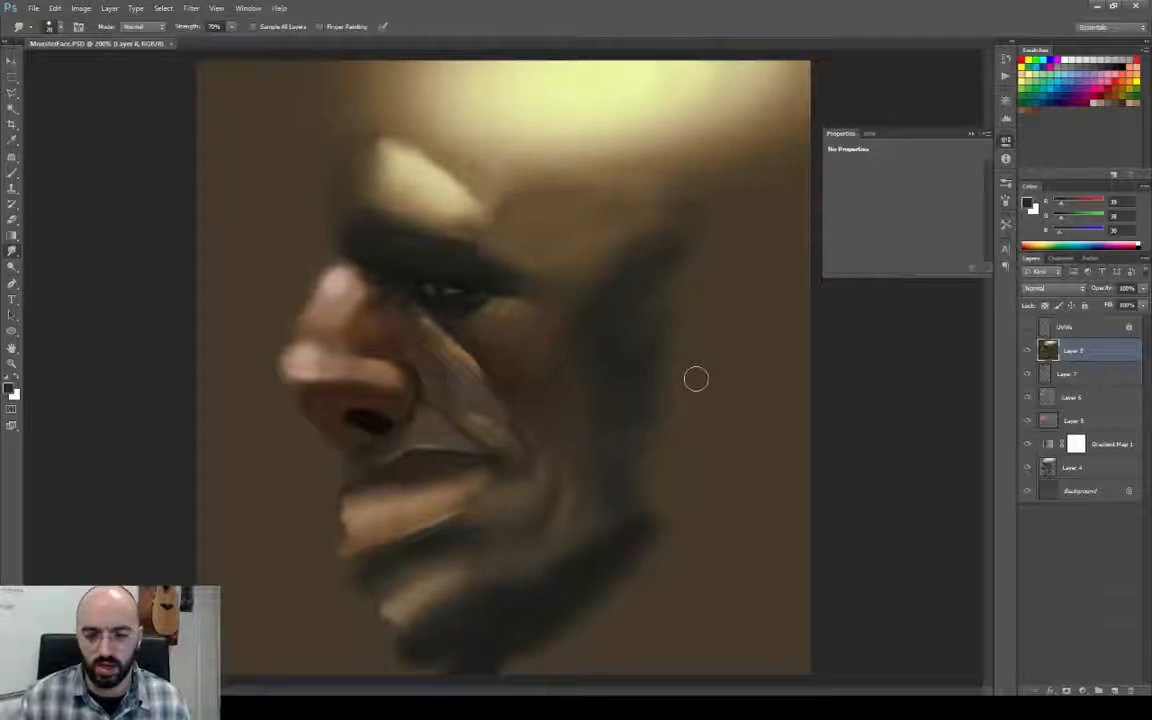
# Paint light beige vertical highlights across the lower lip with a small brush and check them in 3ds Max.
pyautogui.rightClick(465, 577)
pyautogui.click(577, 404)
pyautogui.moveTo(447, 569); pyautogui.dragTo(447, 577)
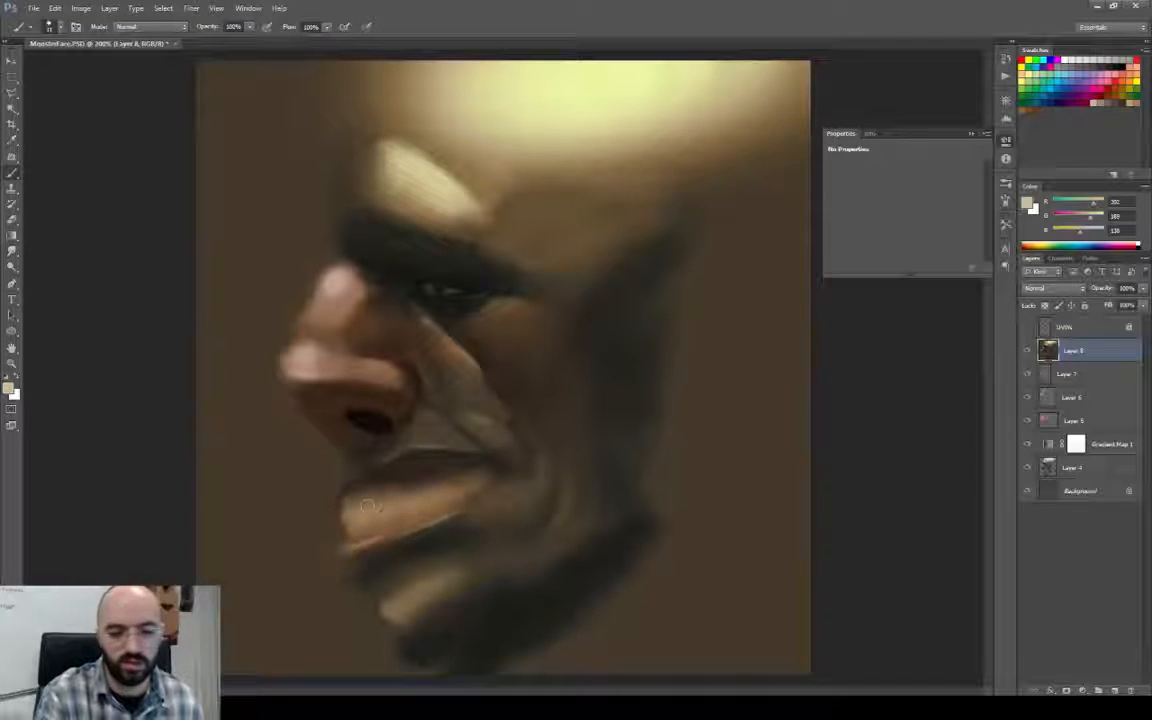
pyautogui.press('Tab')
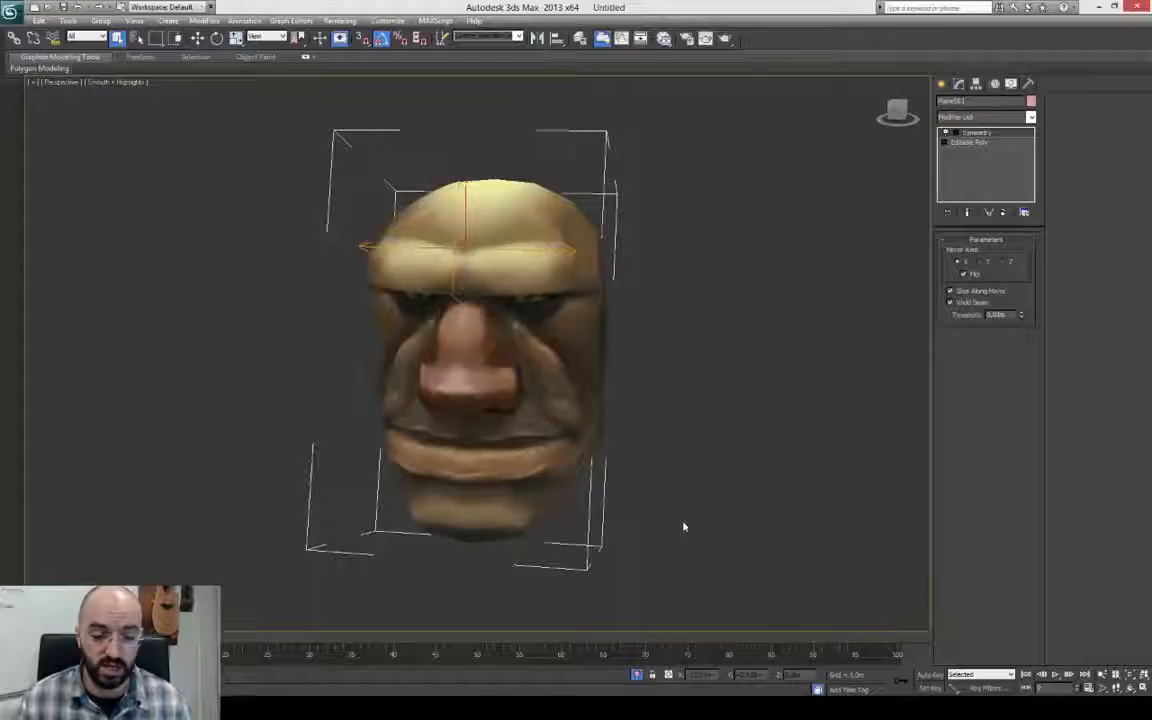
pyautogui.hotkey('alt', 'Tab')
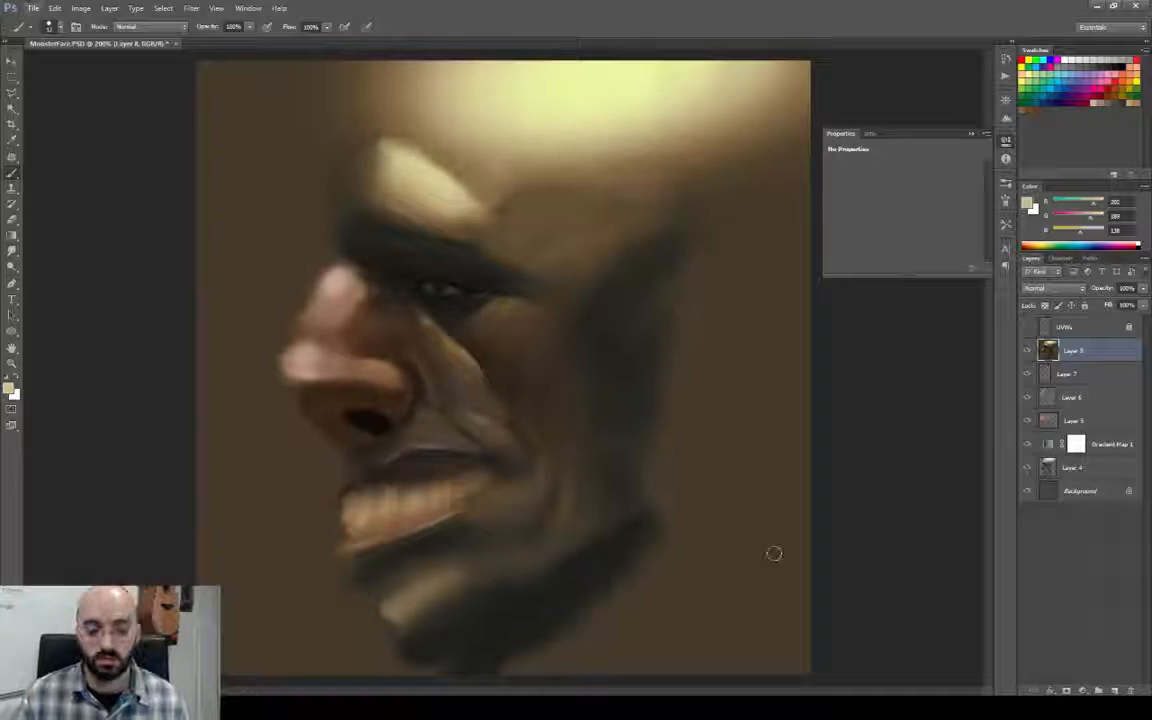
pyautogui.hotkey('alt', 'Tab')
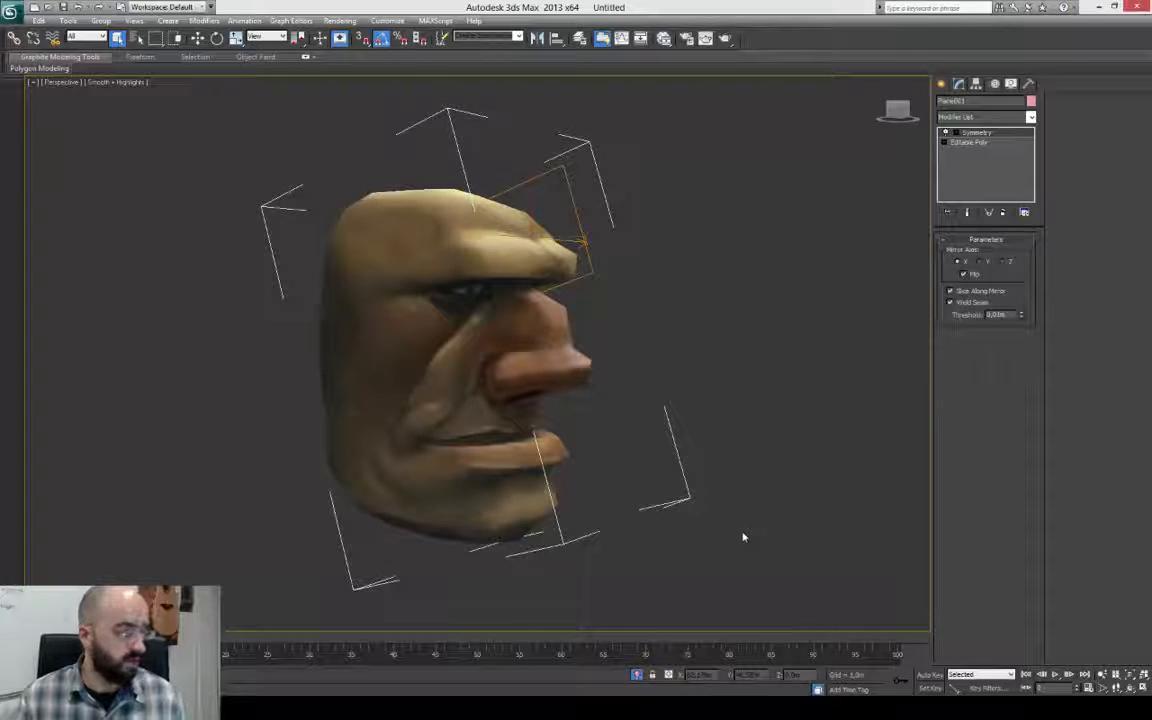
pyautogui.keyDown('alt'); pyautogui.moveTo(743, 537); pyautogui.dragTo(684, 522, button='middle'); pyautogui.keyUp('alt')
# Touch up the side of the nose with dark brown and view the result in 3ds Max.
pyautogui.hotkey('alt', 'Tab')
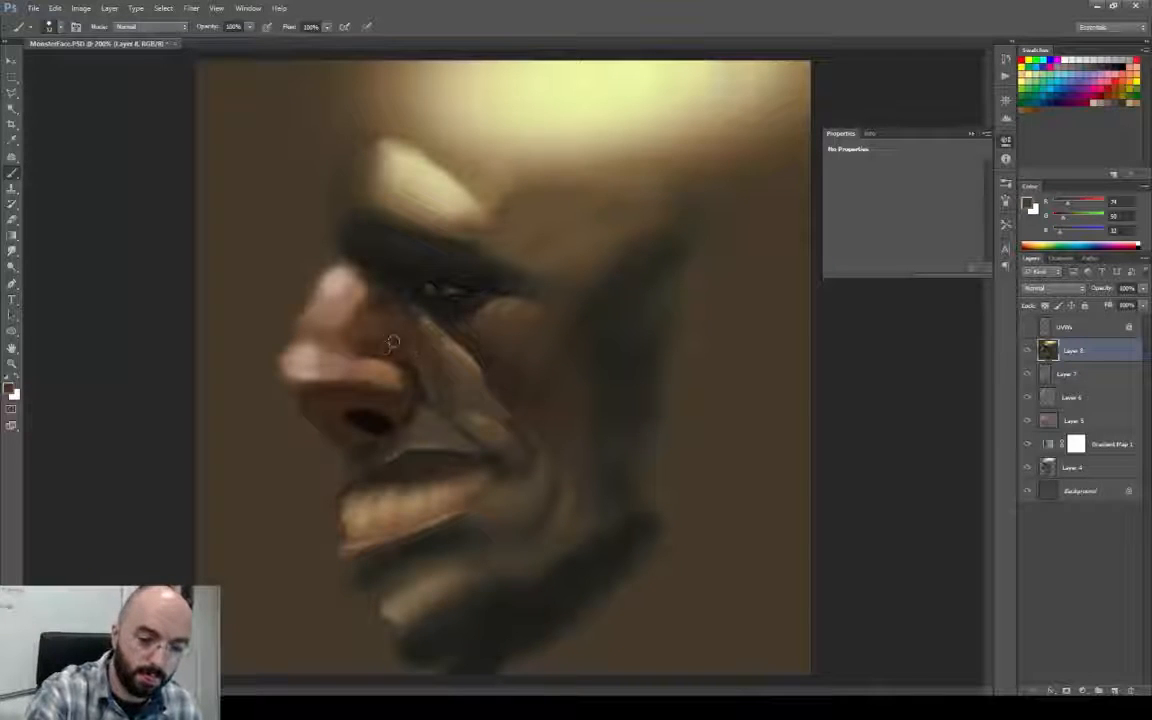
pyautogui.hotkey('alt', 'Tab')
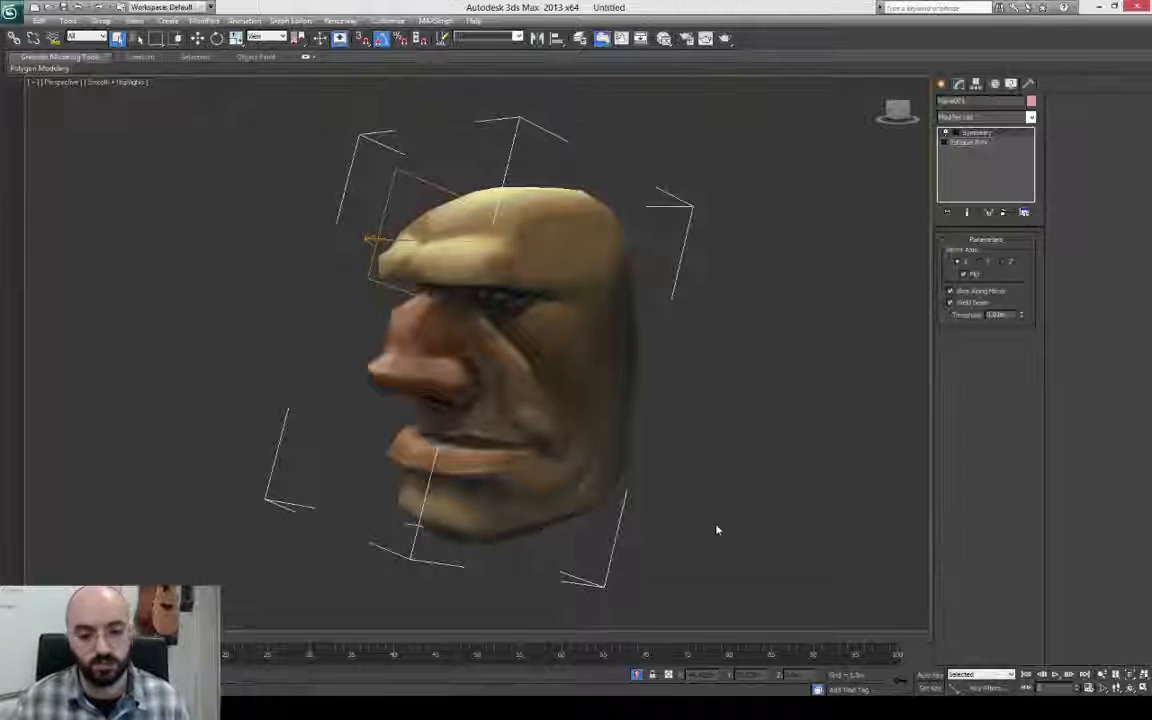
pyautogui.keyDown('alt'); pyautogui.moveTo(715, 527); pyautogui.dragTo(740, 530, button='middle'); pyautogui.keyUp('alt')
pyautogui.hotkey('alt', 'Tab')
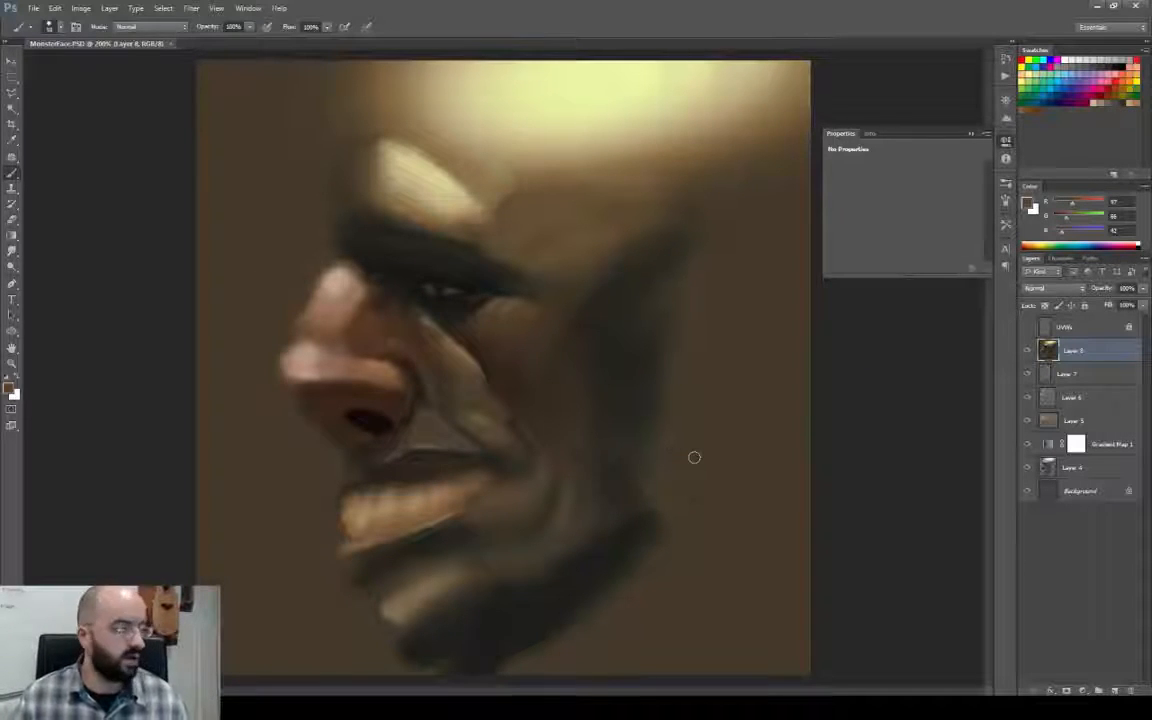
# Switch to 3ds Max and convert the mirrored head to an Editable Poly.
pyautogui.hotkey('alt', 'Tab')
pyautogui.keyDown('alt'); pyautogui.moveTo(643, 463); pyautogui.dragTo(525, 375, button='middle'); pyautogui.keyUp('alt')
pyautogui.rightClick(525, 375)
pyautogui.moveTo(605, 491)
pyautogui.click(697, 501)
# Show edged faces on the head and select a brow vertex with the Move tool.
pyautogui.press('1')
pyautogui.scroll(2, 622, 373)
pyautogui.keyDown('alt'); pyautogui.moveTo(622, 373); pyautogui.dragTo(685, 375, button='middle'); pyautogui.keyUp('alt')
pyautogui.press('w')
pyautogui.press('F4')
pyautogui.scroll(-3, 578, 400)
pyautogui.click(437, 228)
pyautogui.press('F4')
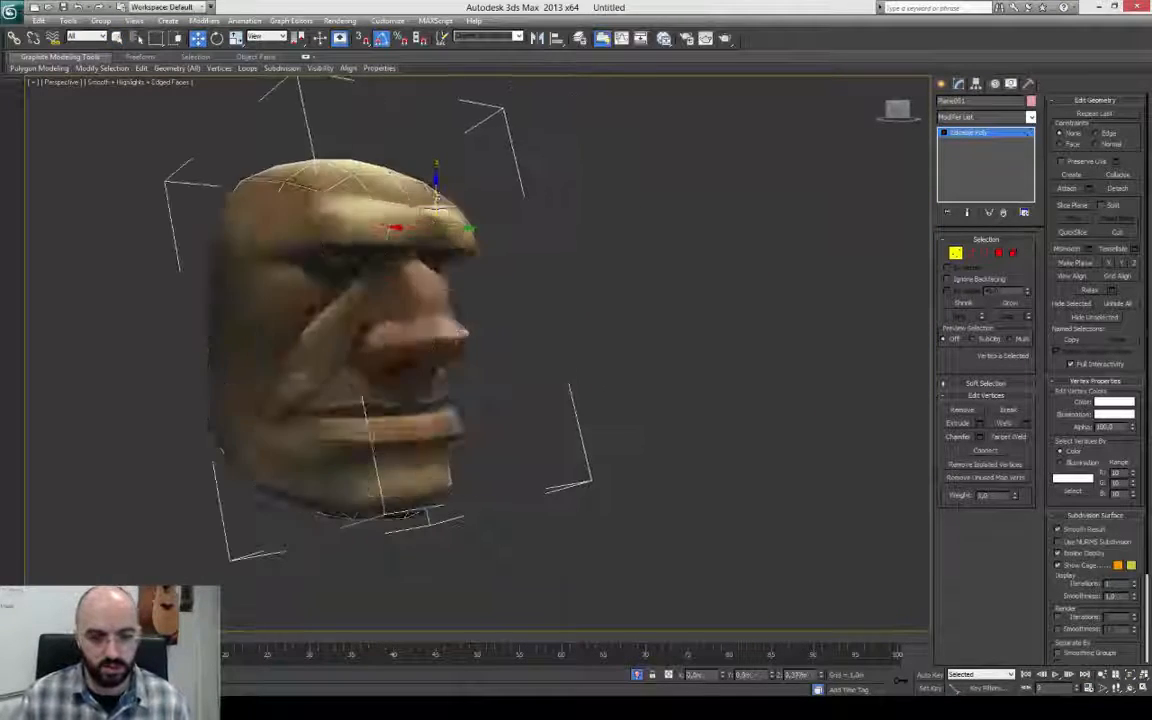
# Activate triangulation edge turning on the head mesh and work over the brow, nose and mouth diagonals.
pyautogui.keyDown('alt'); pyautogui.moveTo(590, 240); pyautogui.dragTo(481, 285, button='middle'); pyautogui.keyUp('alt')
pyautogui.press('F4')
pyautogui.press('2')
pyautogui.click(1009, 524)
pyautogui.moveTo(590, 390)
pyautogui.keyDown('alt'); pyautogui.mouseDown(button='middle')
pyautogui.moveTo(690, 385)
pyautogui.moveTo(600, 370)
pyautogui.mouseUp(button='middle'); pyautogui.keyUp('alt')
pyautogui.scroll(4, 665, 401)
pyautogui.keyDown('alt'); pyautogui.moveTo(665, 401); pyautogui.dragTo(623, 328, button='middle'); pyautogui.keyUp('alt')
pyautogui.keyDown('alt'); pyautogui.moveTo(643, 366); pyautogui.dragTo(646, 425, button='middle'); pyautogui.keyUp('alt')
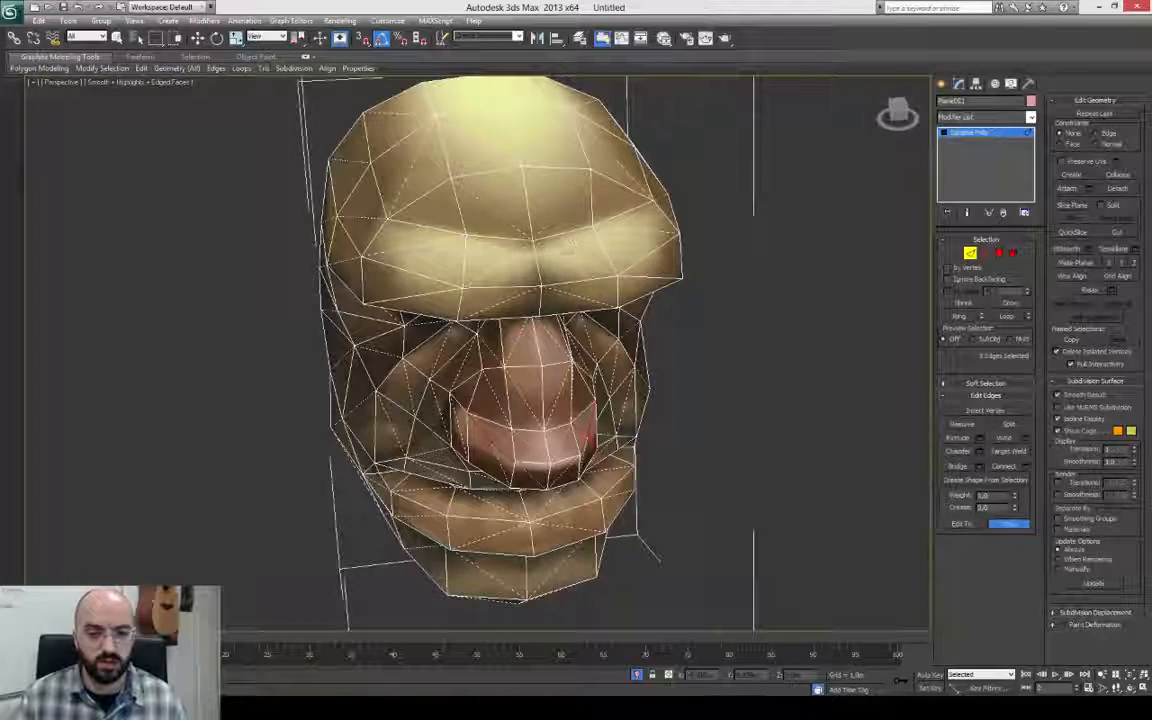
# Leave edge editing, deselect the head, and hide its edged faces.
pyautogui.keyDown('alt'); pyautogui.moveTo(573, 243); pyautogui.dragTo(450, 350, button='middle'); pyautogui.keyUp('alt')
pyautogui.scroll(-2, 604, 338)
pyautogui.press('2')
pyautogui.click(724, 398)
pyautogui.press('F4')
pyautogui.moveTo(670, 400)
pyautogui.keyDown('alt'); pyautogui.mouseDown(button='middle')
pyautogui.moveTo(840, 401)
pyautogui.moveTo(686, 404)
pyautogui.mouseUp(button='middle'); pyautogui.keyUp('alt')
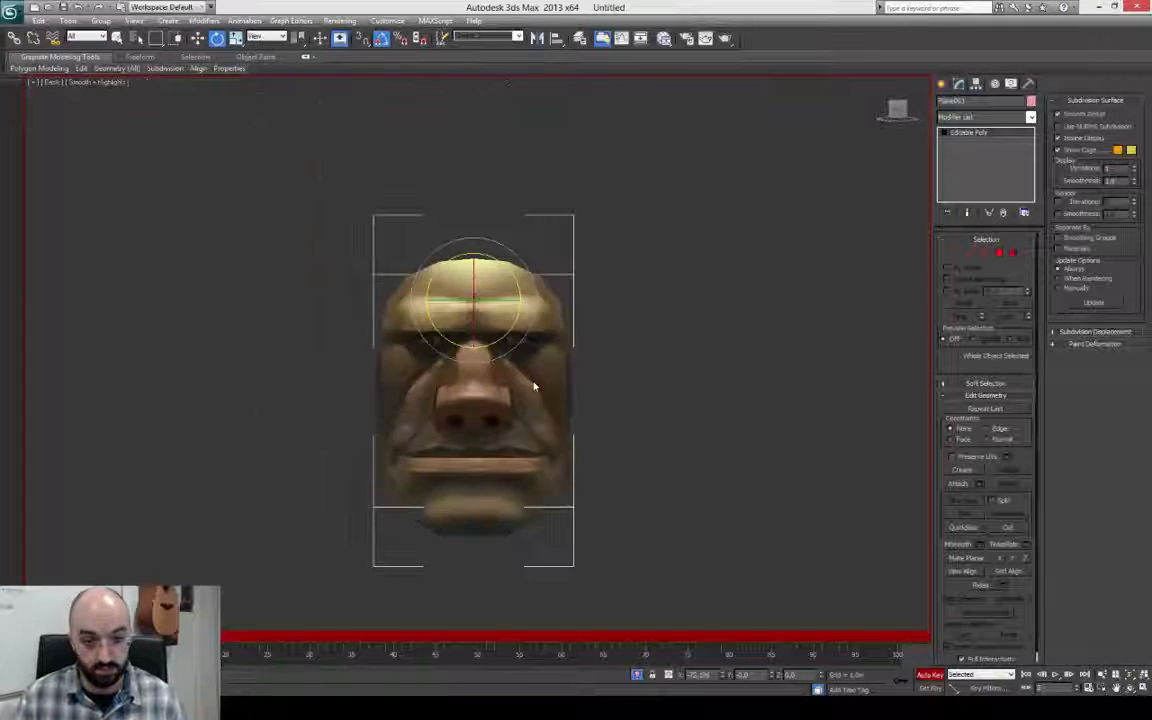
# Align the head's pivot to the world and move it back to the rear edge of the head.
pyautogui.scroll(3, 556, 305)
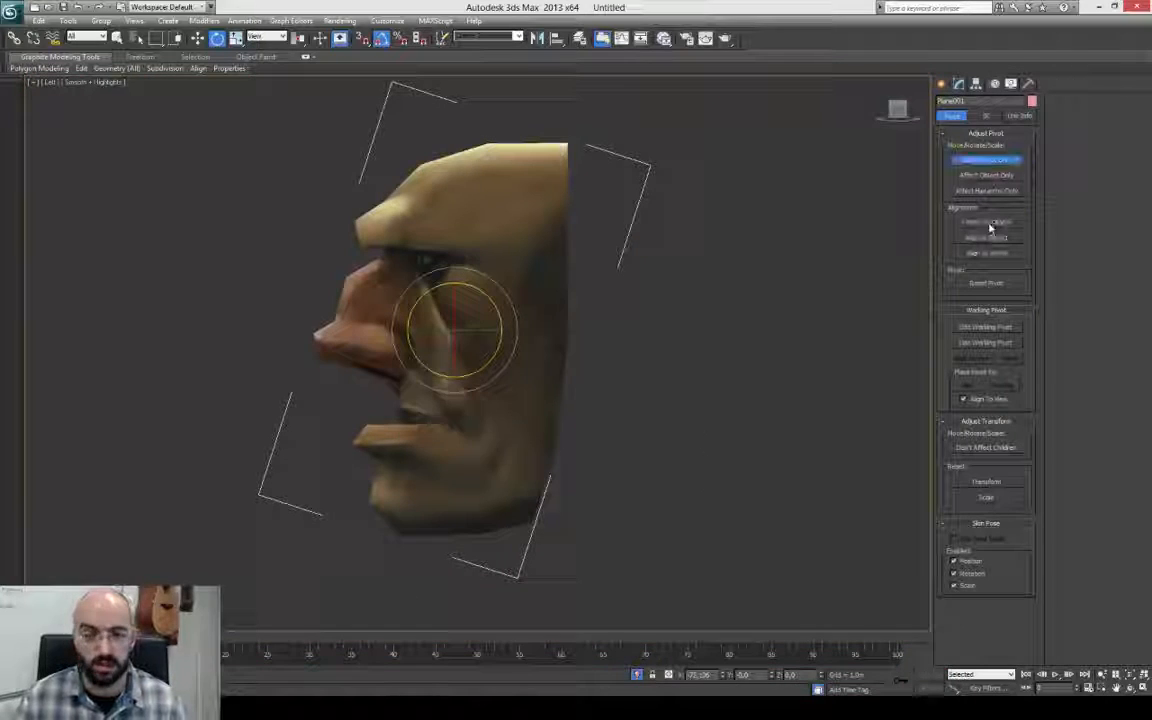
pyautogui.click(979, 256)
pyautogui.press('w')
pyautogui.press('s')
pyautogui.moveTo(494, 330); pyautogui.dragTo(599, 334)
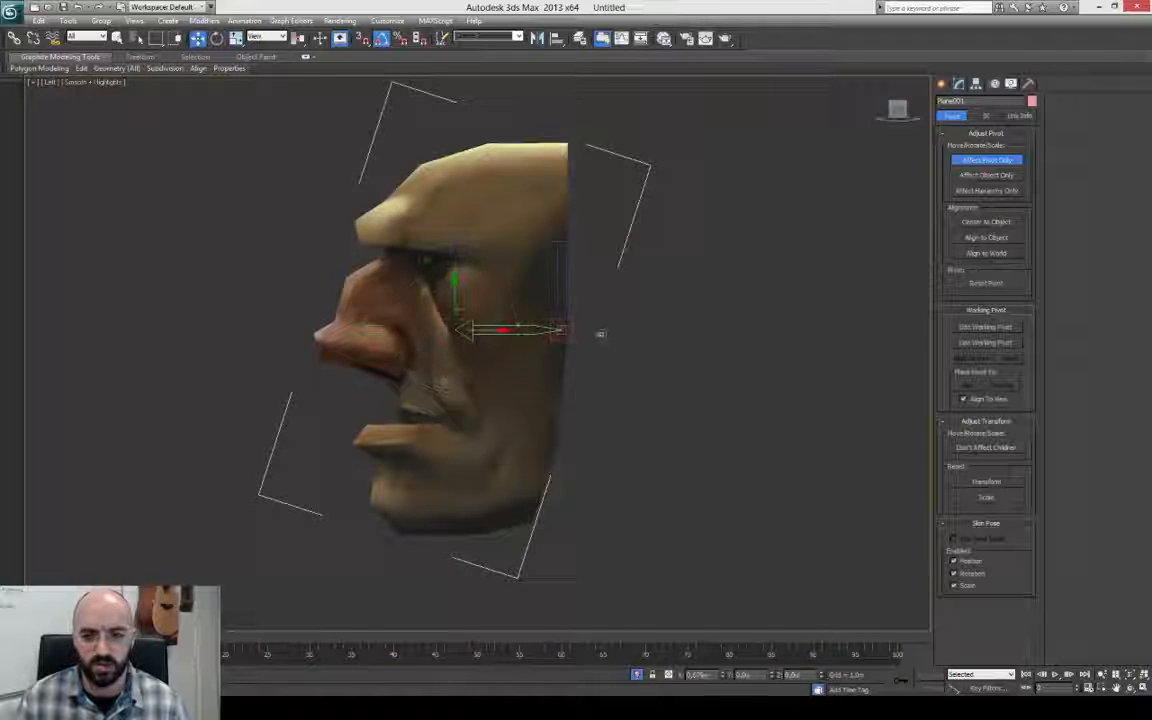
pyautogui.click(984, 160)
# In the perspective view with Auto Key on, rotate the head sideways at frame 25 and advance the timeline.
pyautogui.press('v')
pyautogui.press('k')
pyautogui.press('p')
pyautogui.scroll(-3, 480, 365)
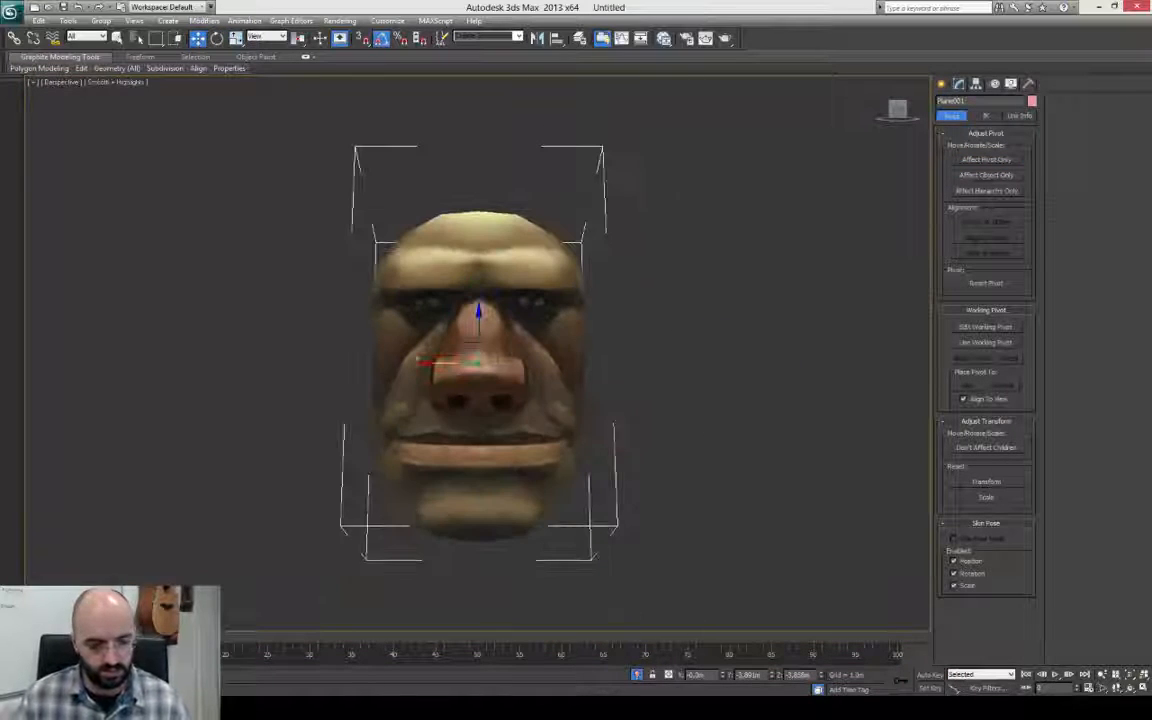
pyautogui.press('n')
pyautogui.moveTo(473, 640); pyautogui.dragTo(279, 638)
pyautogui.press('e')
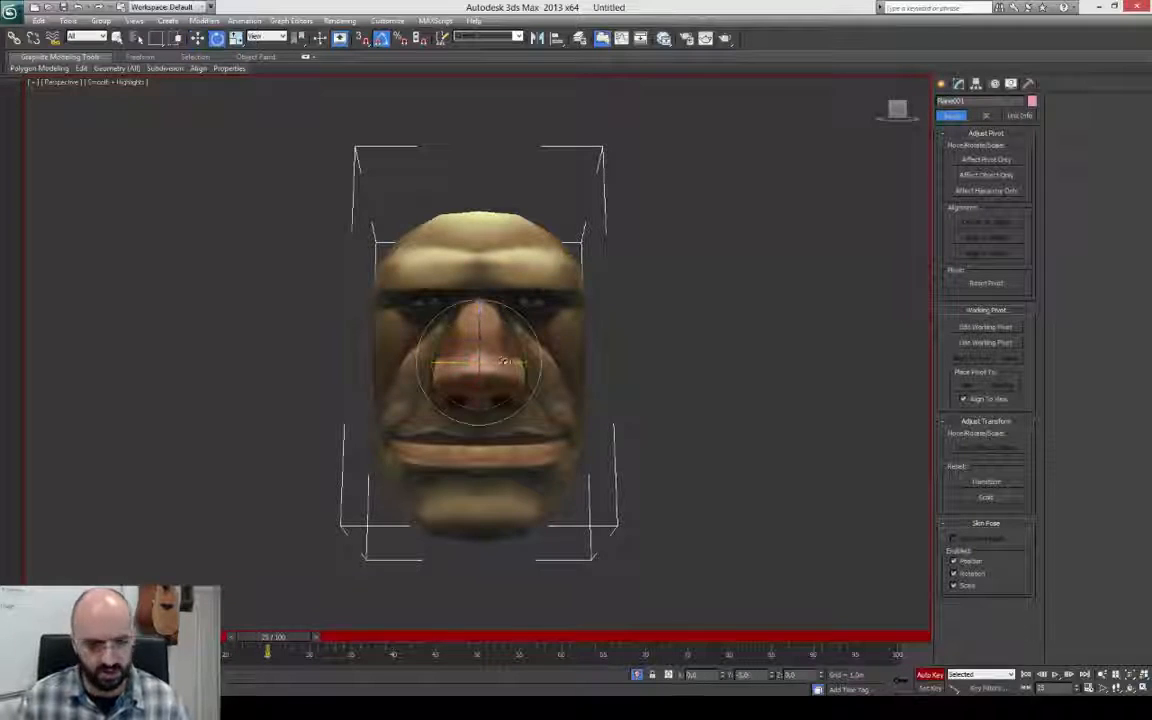
pyautogui.moveTo(497, 357); pyautogui.dragTo(395, 372)
pyautogui.moveTo(285, 638); pyautogui.dragTo(690, 646)
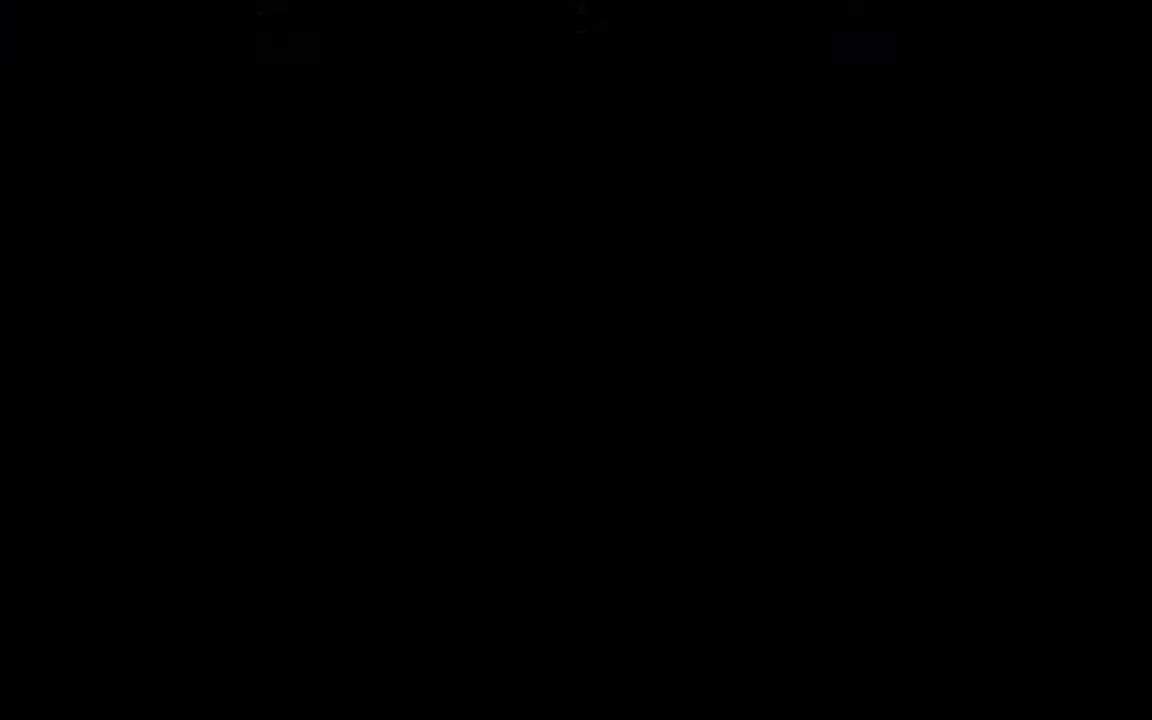